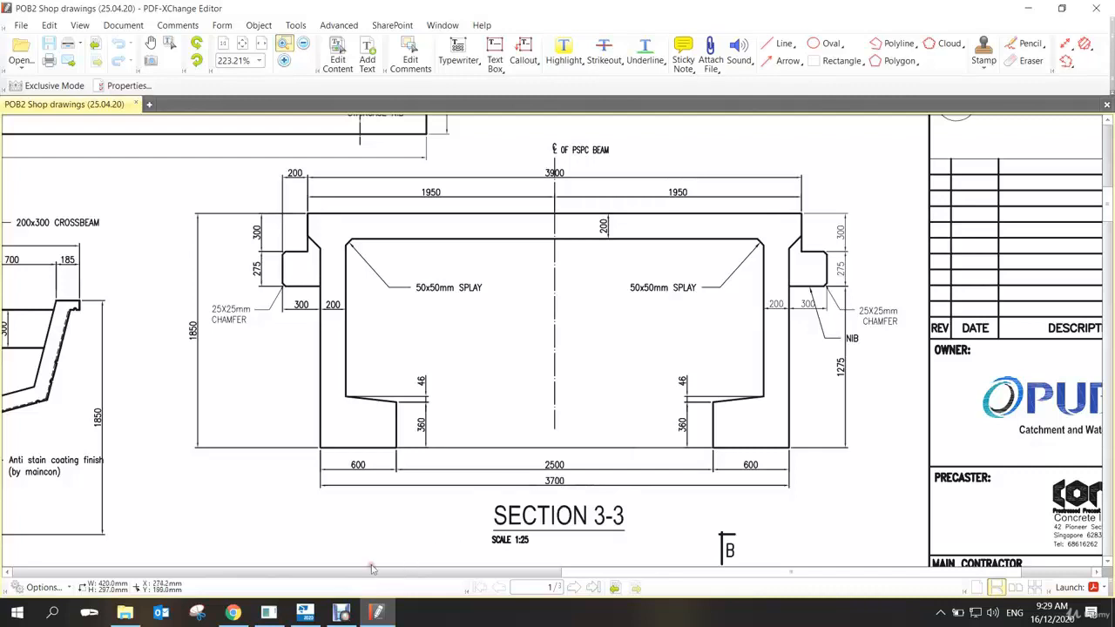
- Switch to the Tekla Structures model and start defining a new profile cross section in the sketch editor
mouse_move(304, 612)
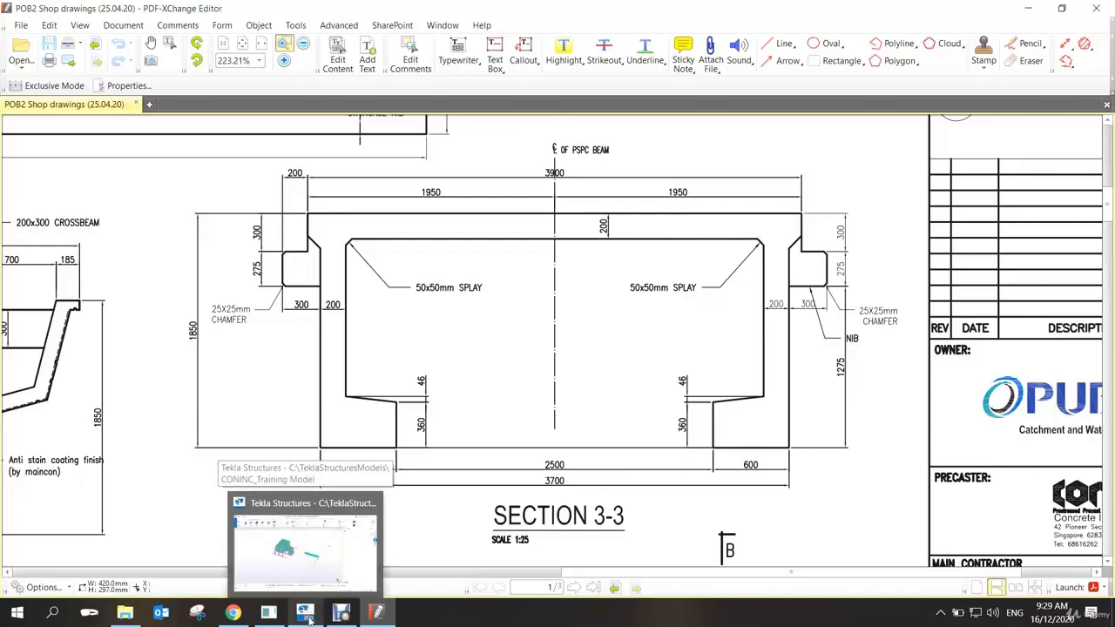
click(305, 612)
scroll(459, 403, up, 5)
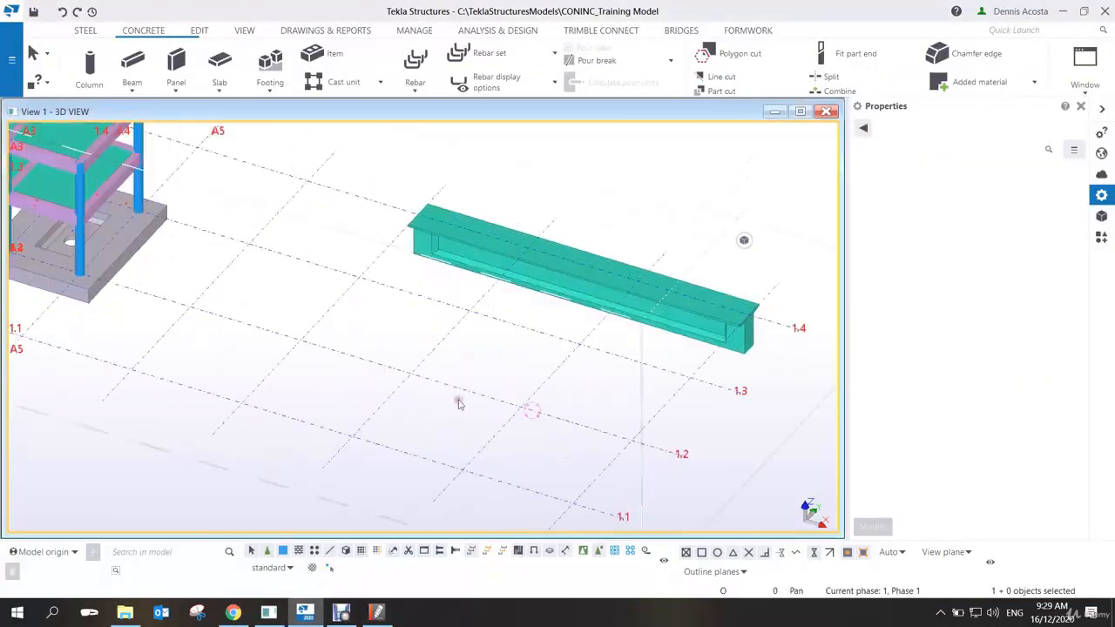
scroll(459, 403, down, 4)
scroll(495, 388, up, 3)
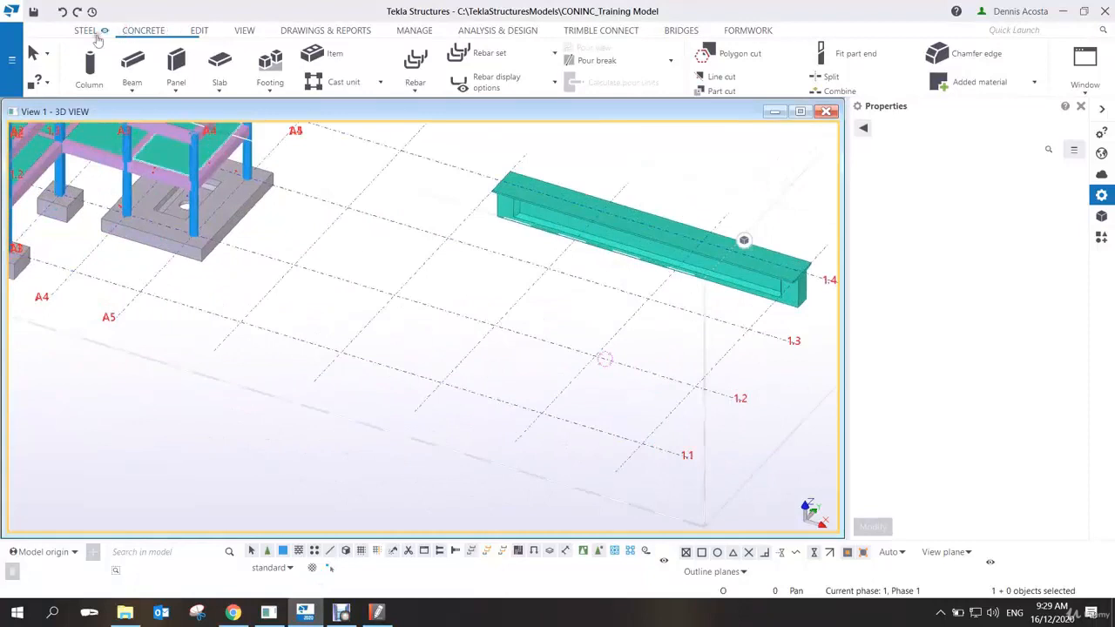
click(11, 60)
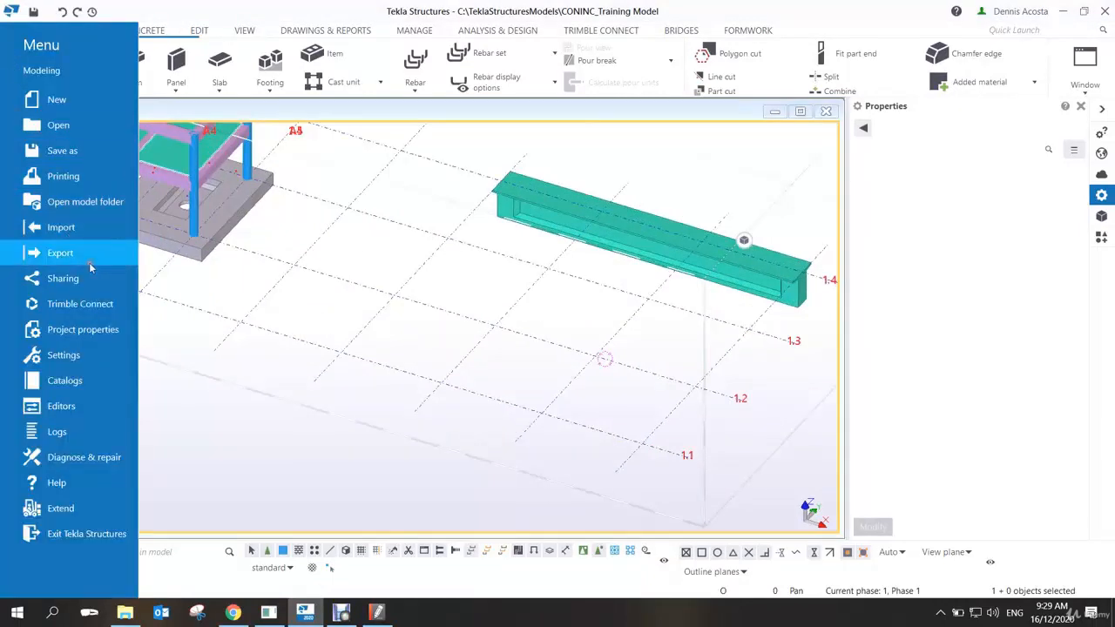
click(90, 381)
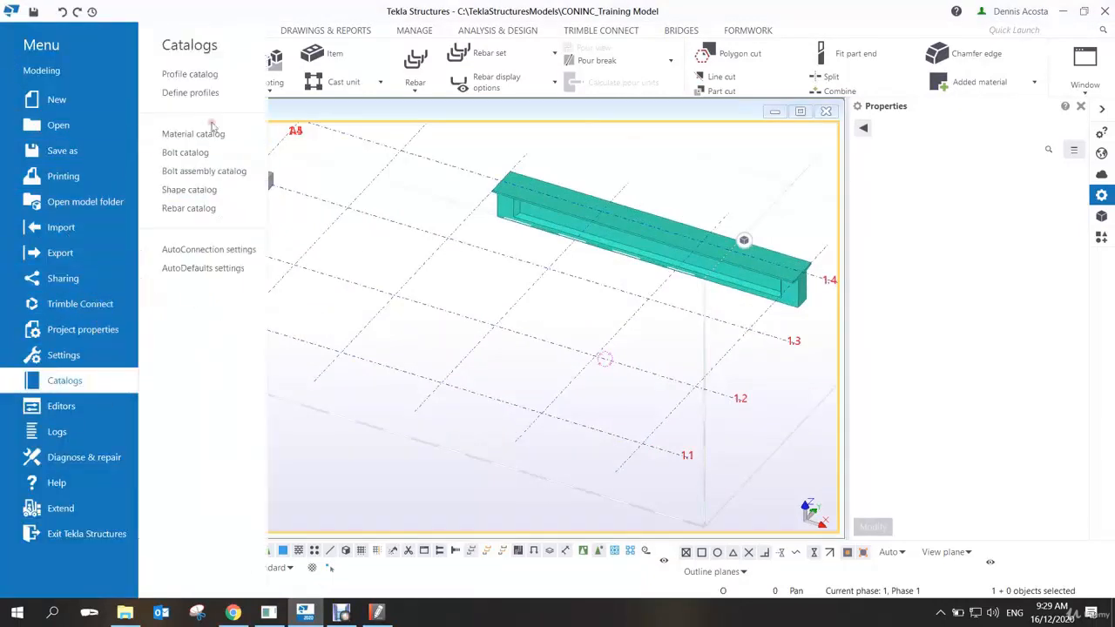
click(216, 93)
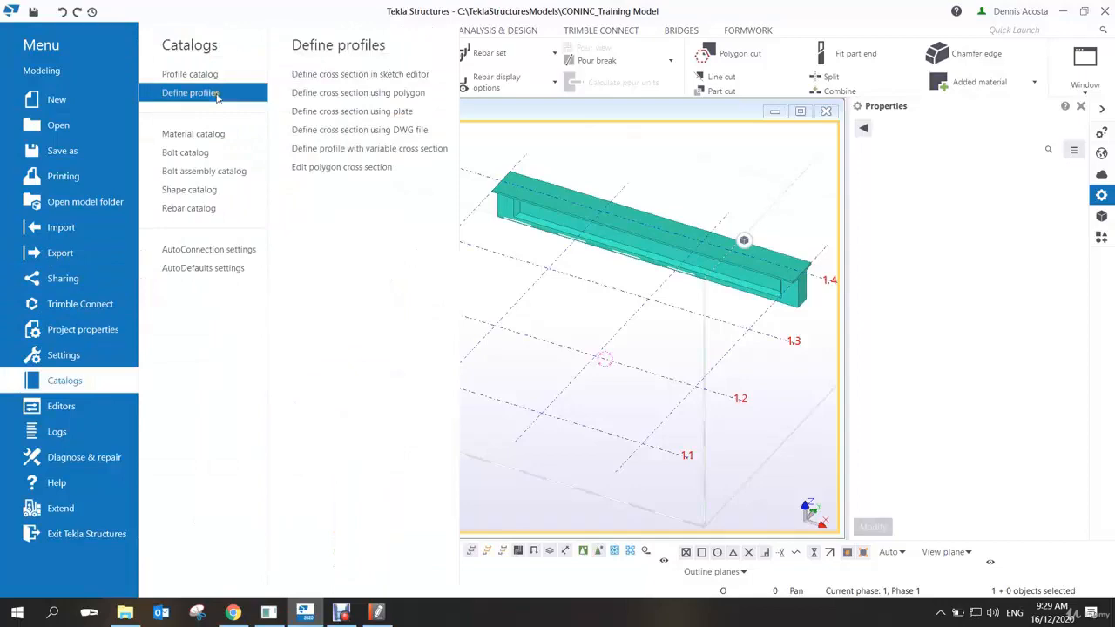
click(365, 75)
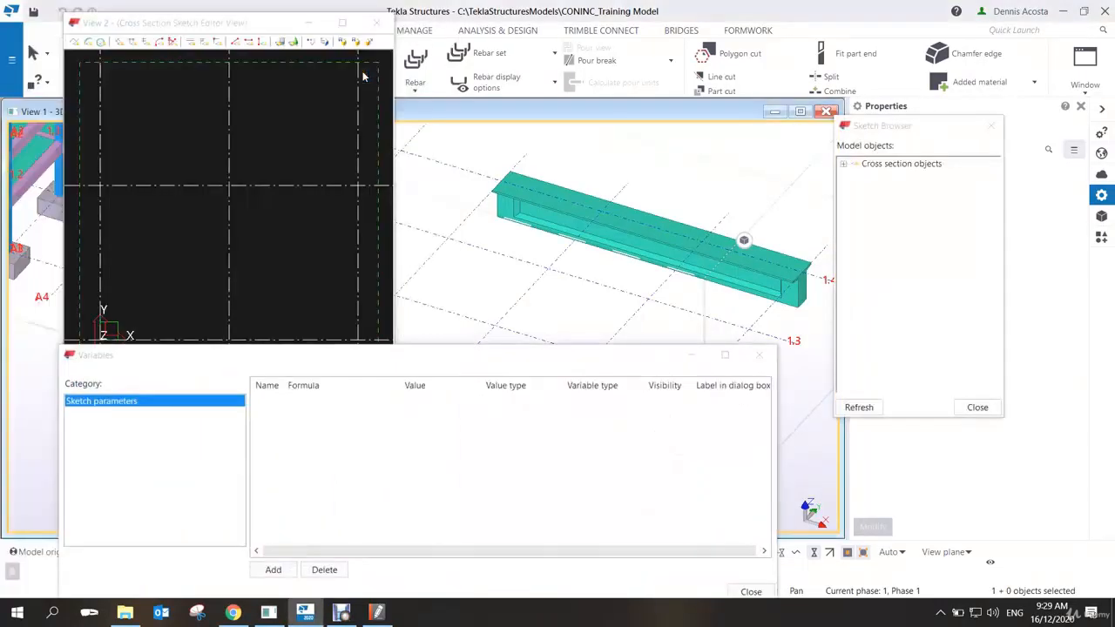
- Move the cross section sketch editor window clear of the other windows and examine the grid around the sketch origin
mouse_move(264, 29)
mouse_down()
mouse_move(431, 40)
mouse_move(420, 42)
mouse_up()
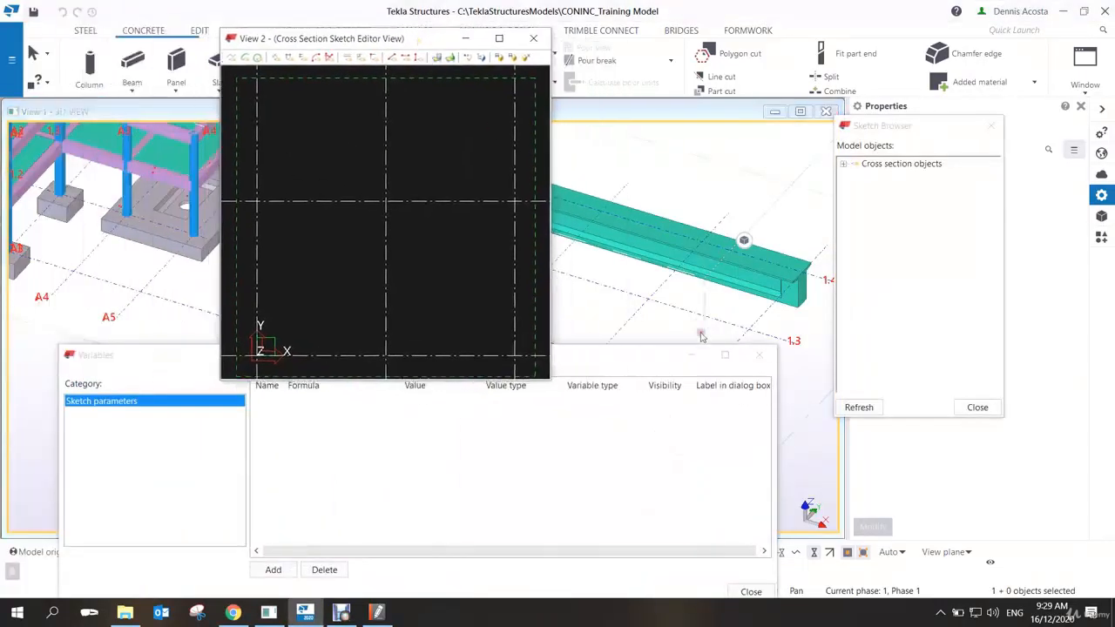
scroll(445, 239, down, 6)
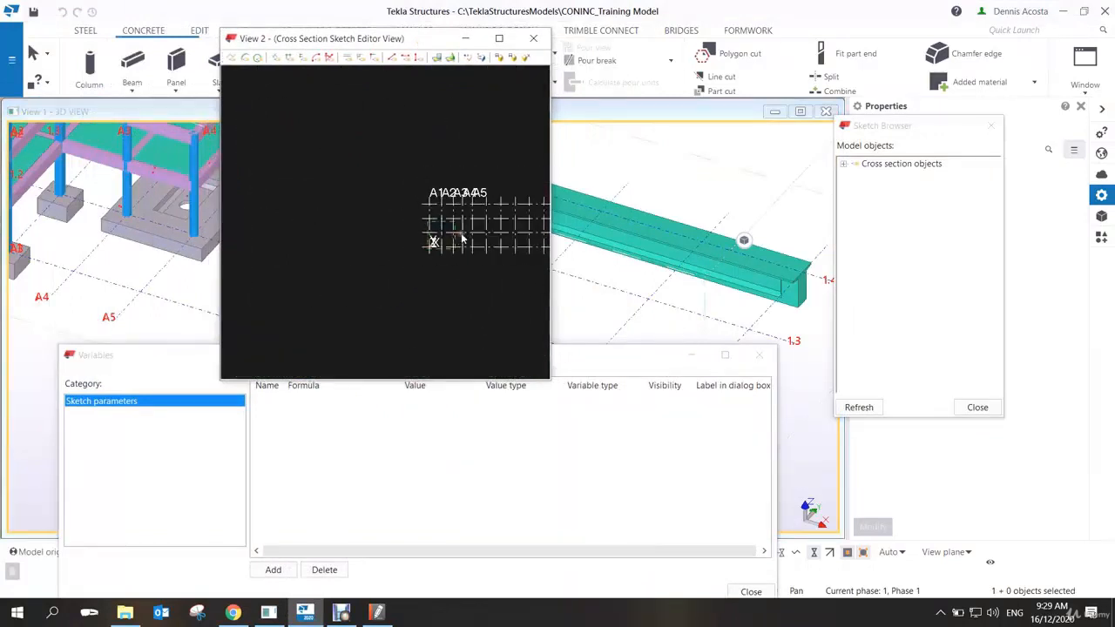
scroll(432, 230, up, 2)
middle_drag(497, 216, 432, 218)
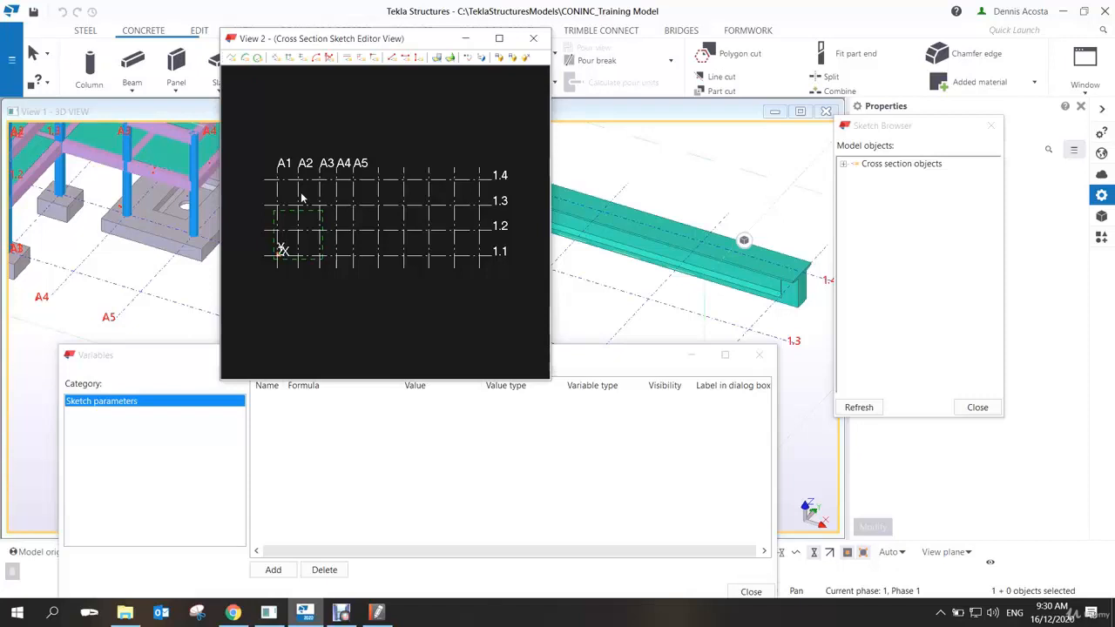
scroll(288, 228, up, 5)
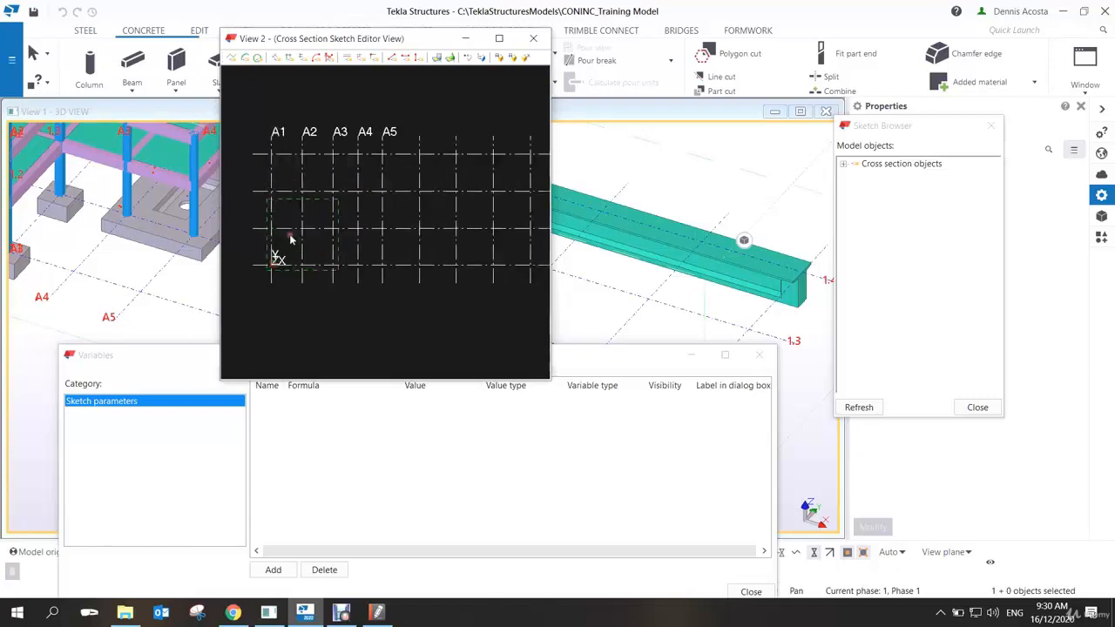
scroll(310, 199, up, 4)
mouse_move(320, 226)
middle_down()
mouse_move(345, 230)
mouse_move(314, 216)
mouse_move(380, 154)
middle_up()
scroll(374, 188, down, 2)
scroll(394, 224, up, 2)
scroll(395, 225, up, 3)
mouse_move(395, 225)
middle_down()
mouse_move(400, 245)
mouse_move(375, 230)
middle_up()
scroll(401, 247, down, 4)
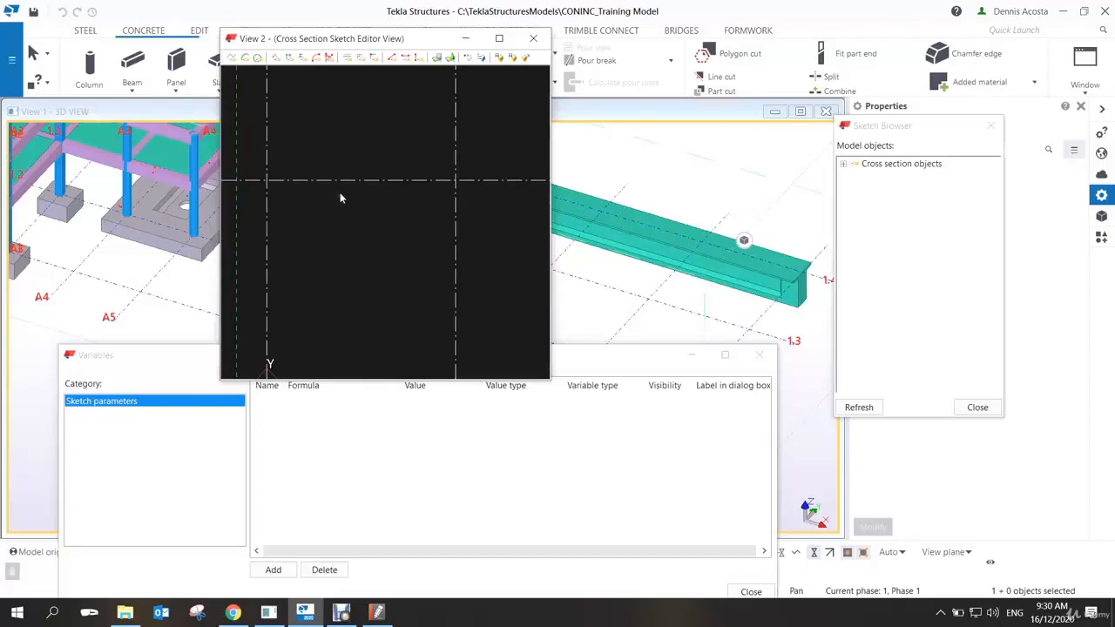
scroll(307, 209, up, 1)
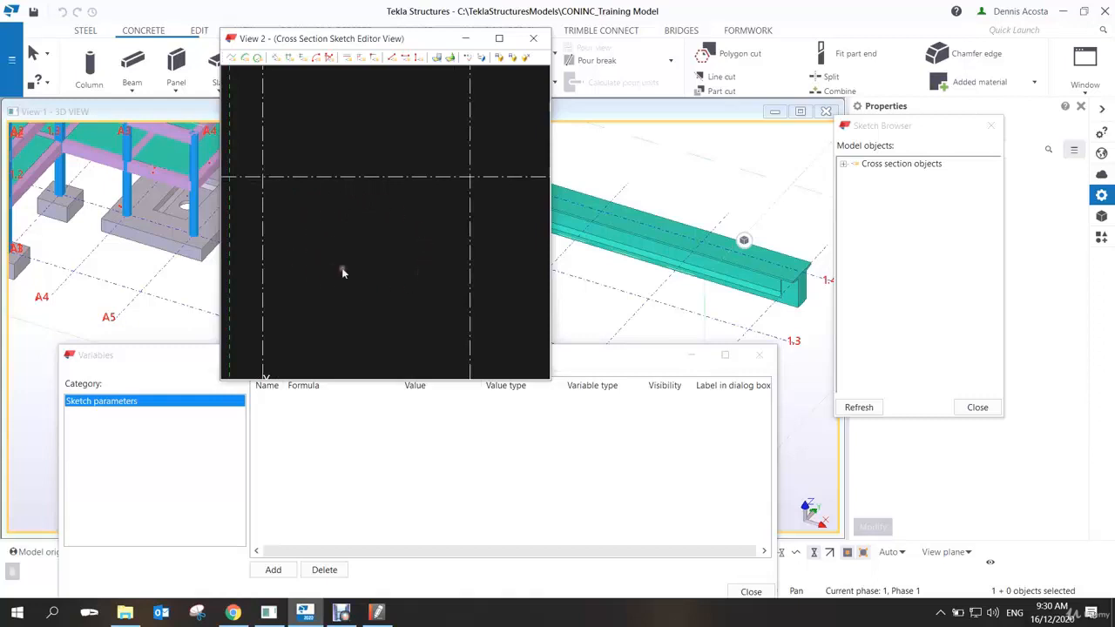
- Widen the cross section sketch editor window and arrange it and the Variables window to give more drawing room
mouse_move(607, 356)
mouse_down()
mouse_move(603, 380)
mouse_move(610, 370)
mouse_up()
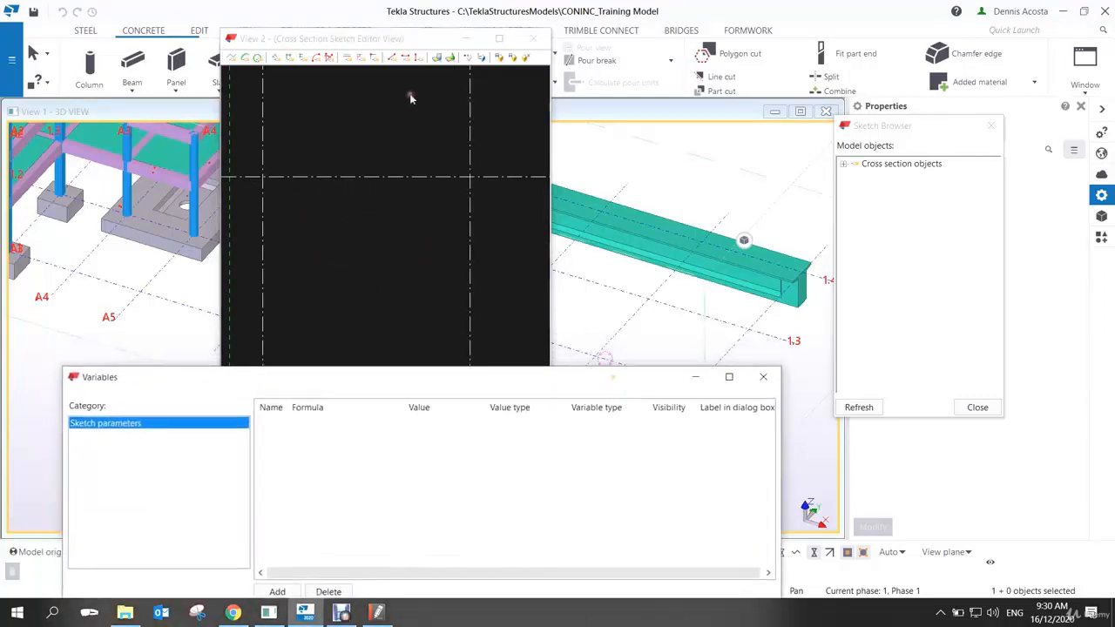
drag(400, 38, 383, 11)
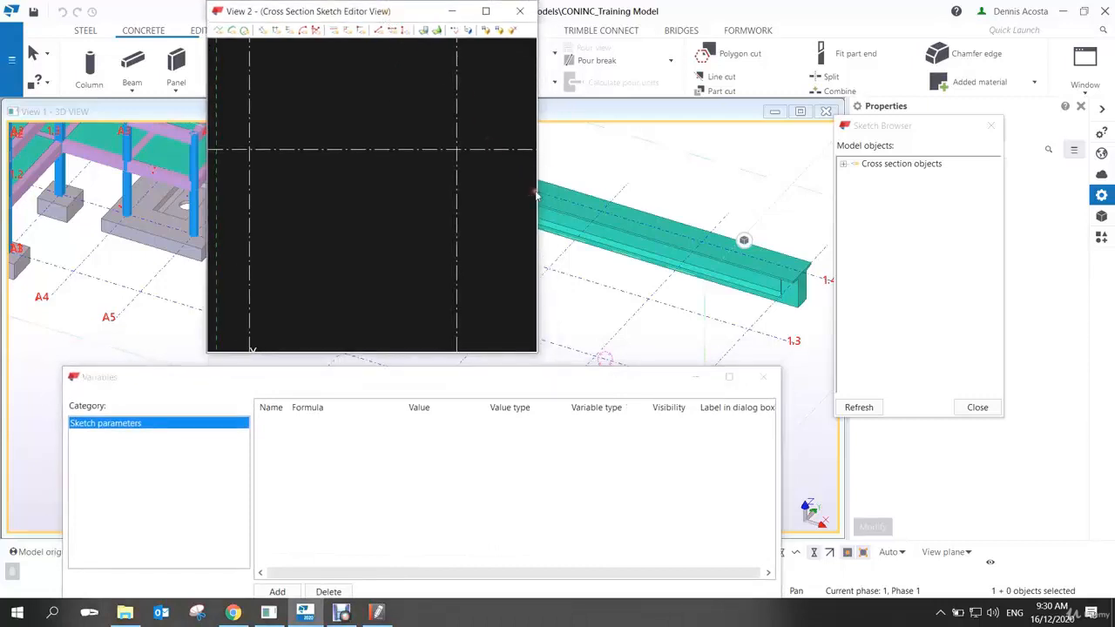
drag(538, 190, 846, 192)
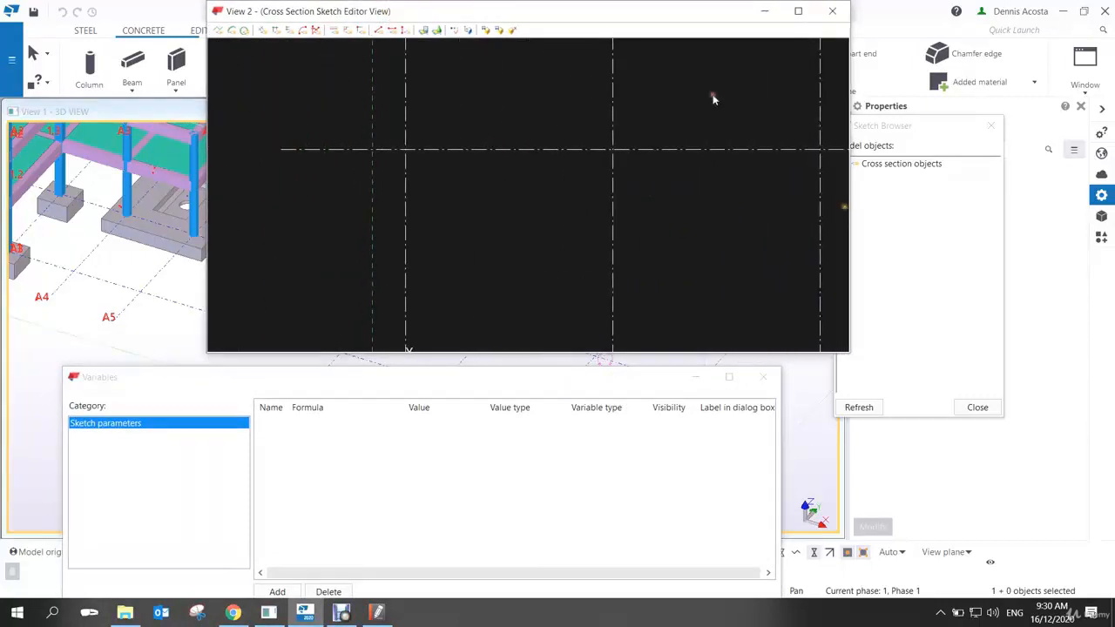
mouse_move(584, 16)
mouse_down()
mouse_move(552, 47)
mouse_move(527, 46)
mouse_up()
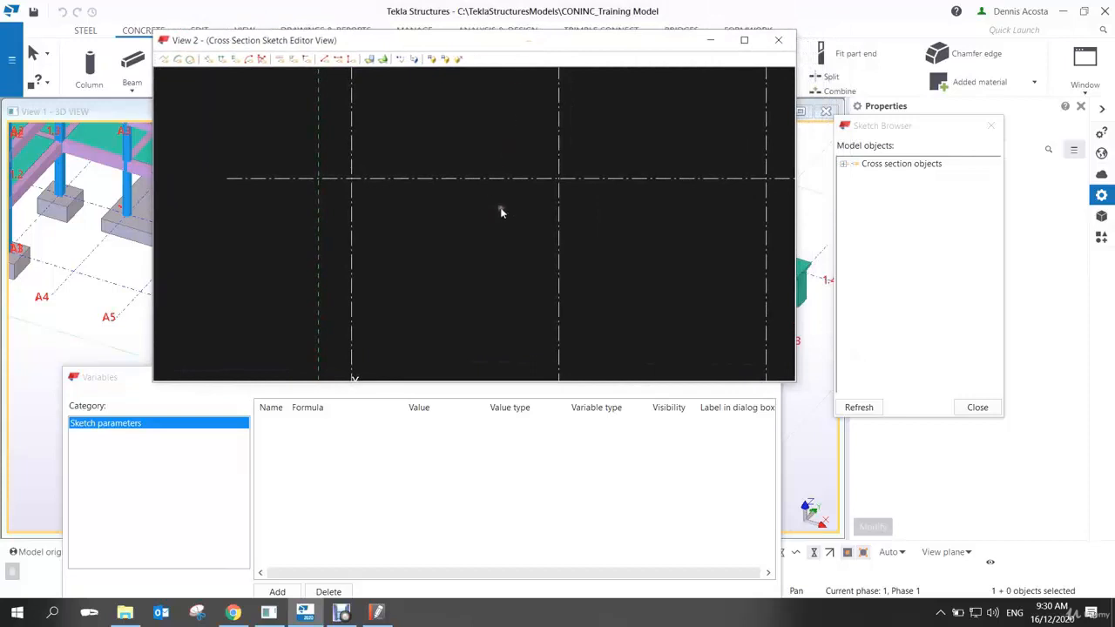
- Start a sketch polyline with the beam's top edge, the right flange edge with its inward taper, and the right outer web
click(162, 61)
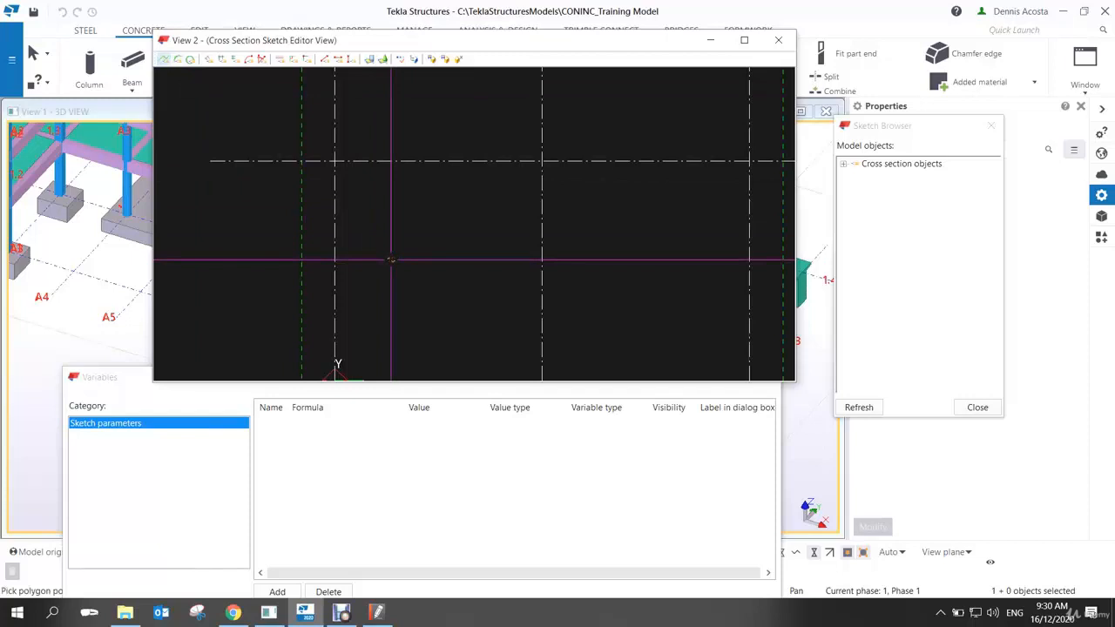
scroll(375, 202, up, 3)
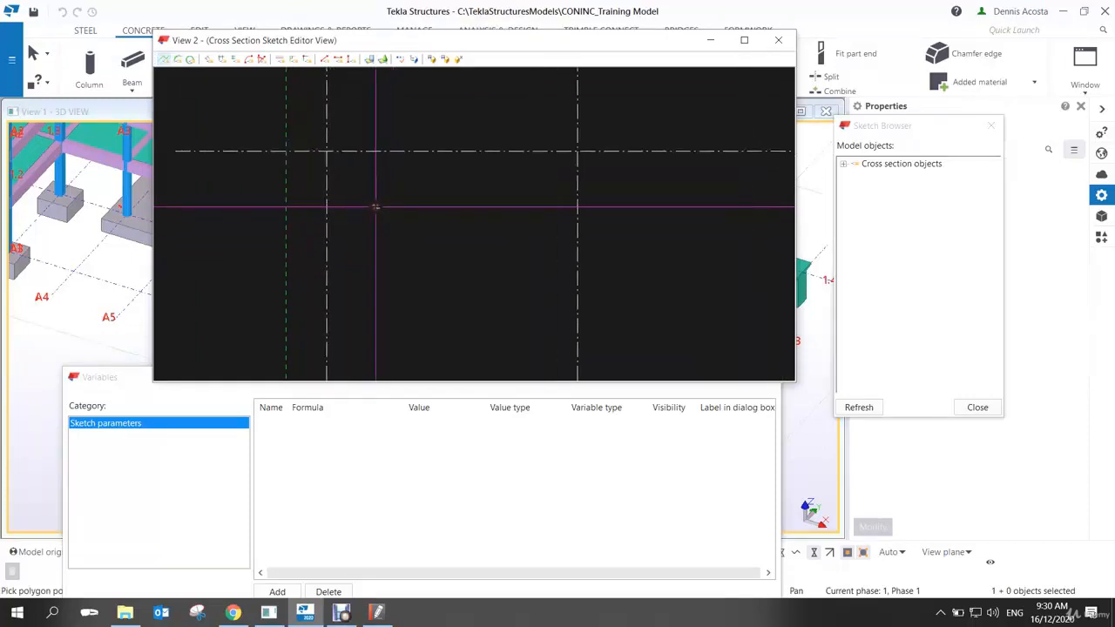
scroll(374, 202, up, 2)
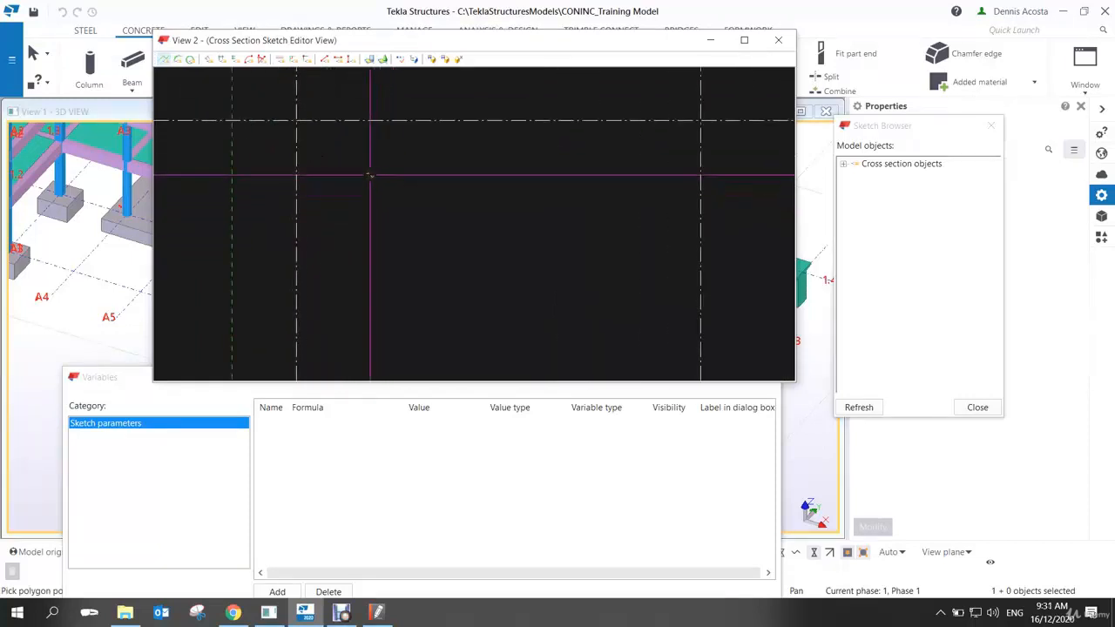
click(370, 174)
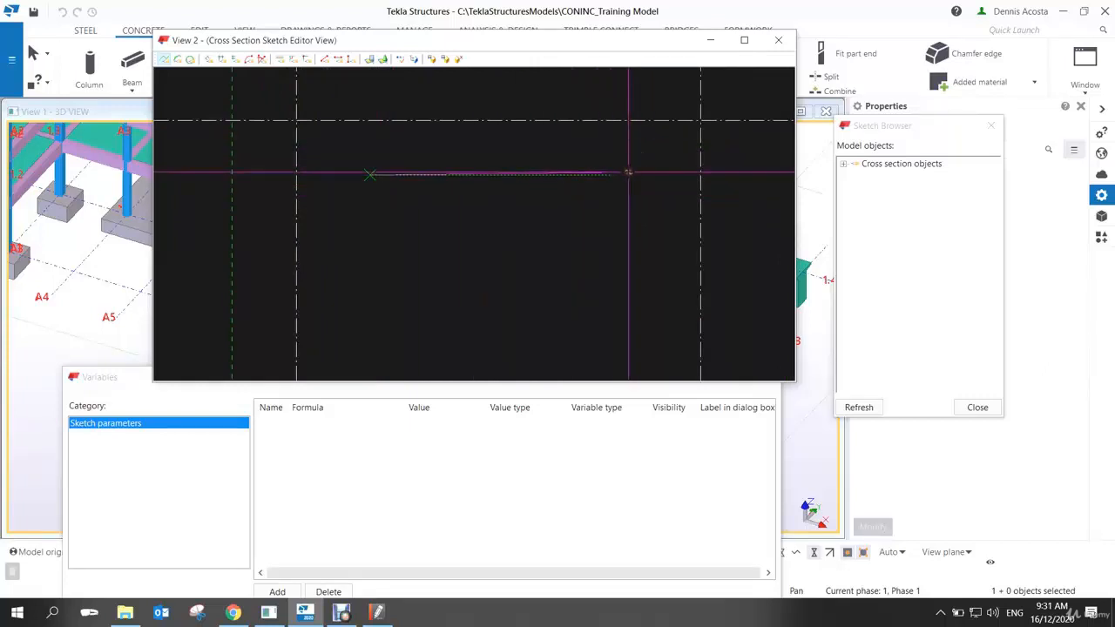
click(627, 173)
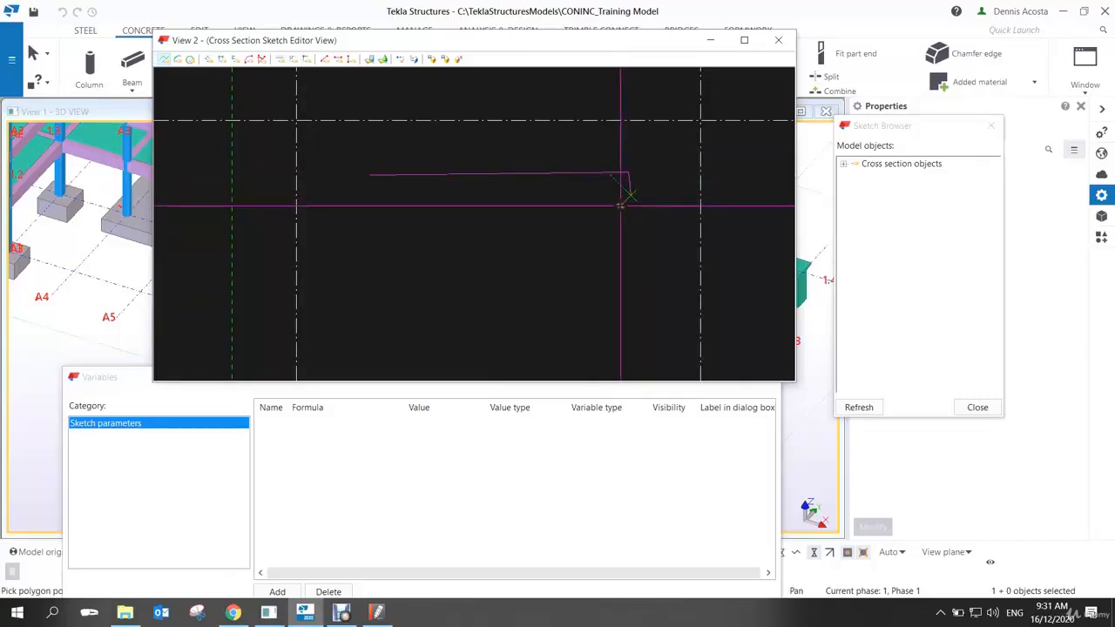
click(620, 206)
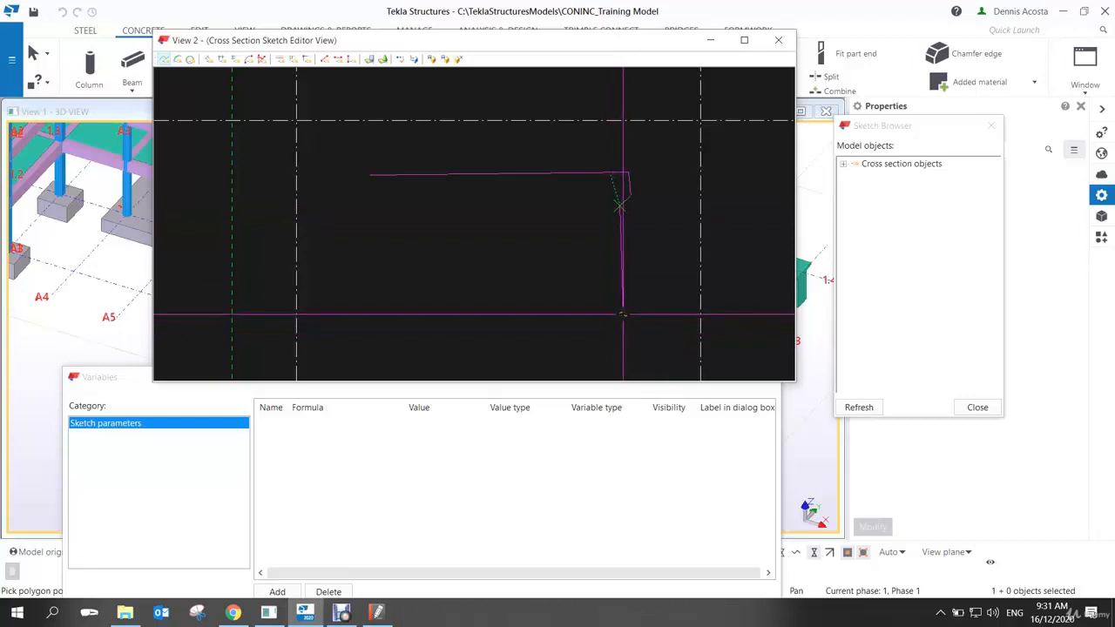
click(622, 314)
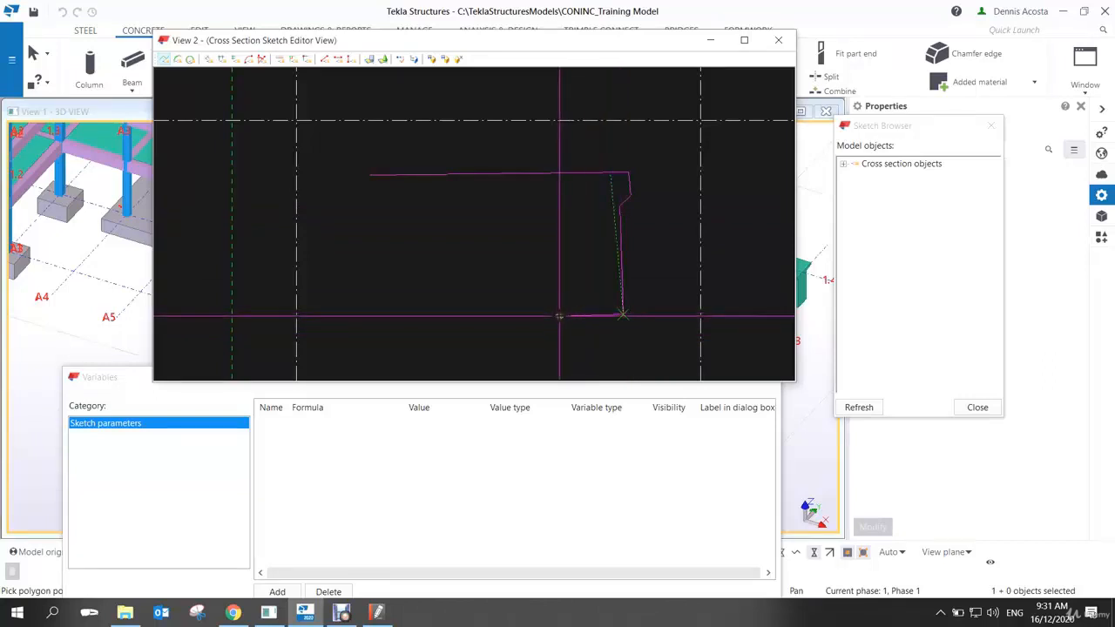
- Continue the polyline around the right foot with its sloped top, up the inner right web and across the flange underside
click(562, 315)
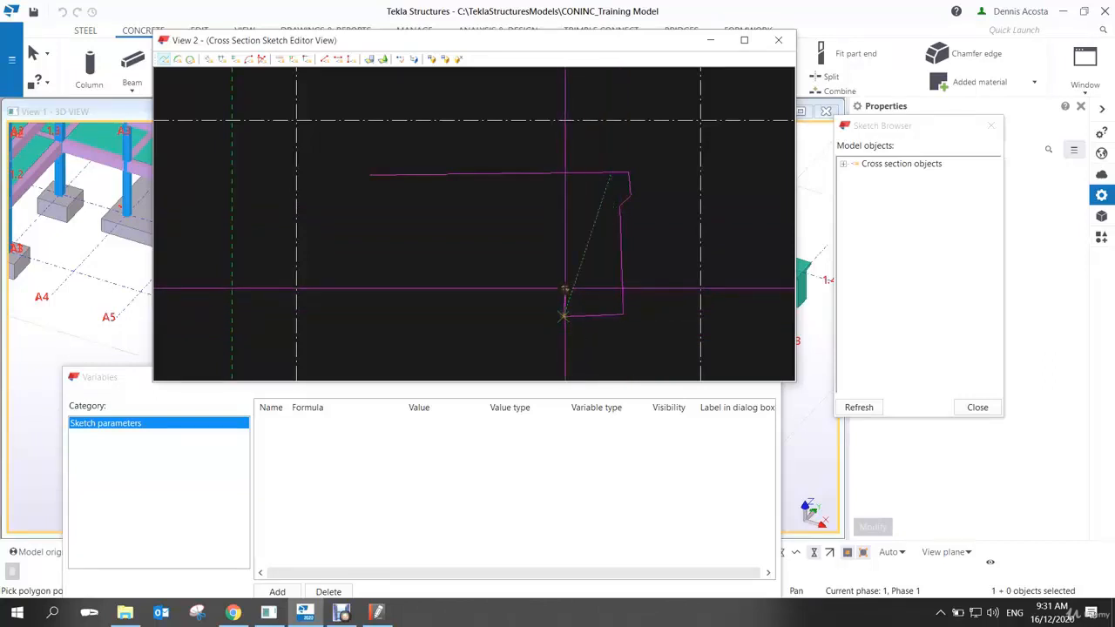
click(565, 289)
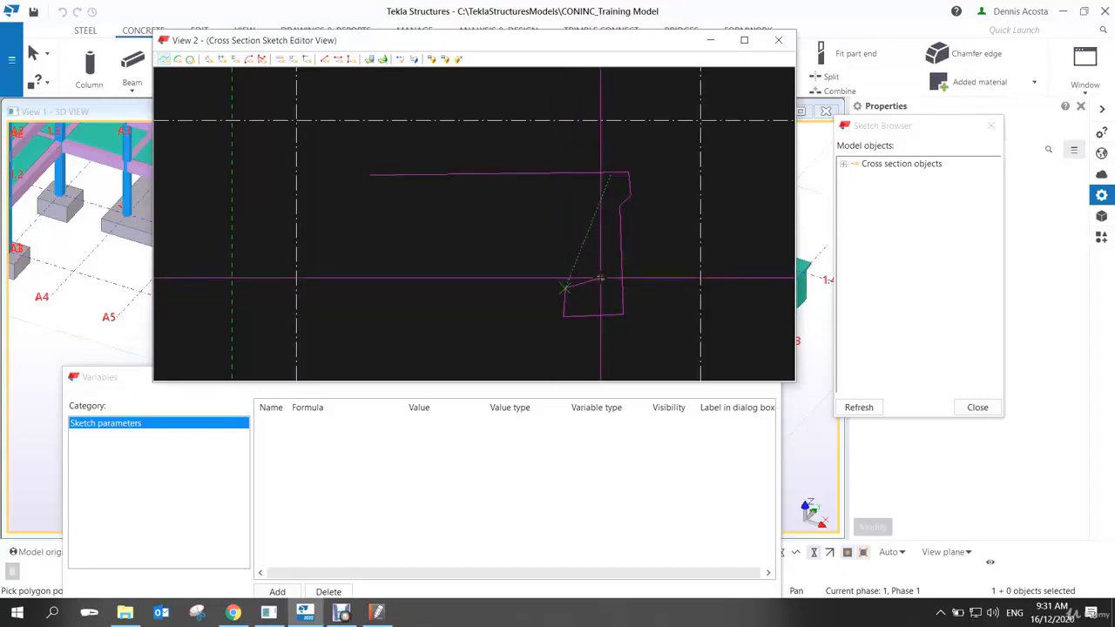
click(599, 279)
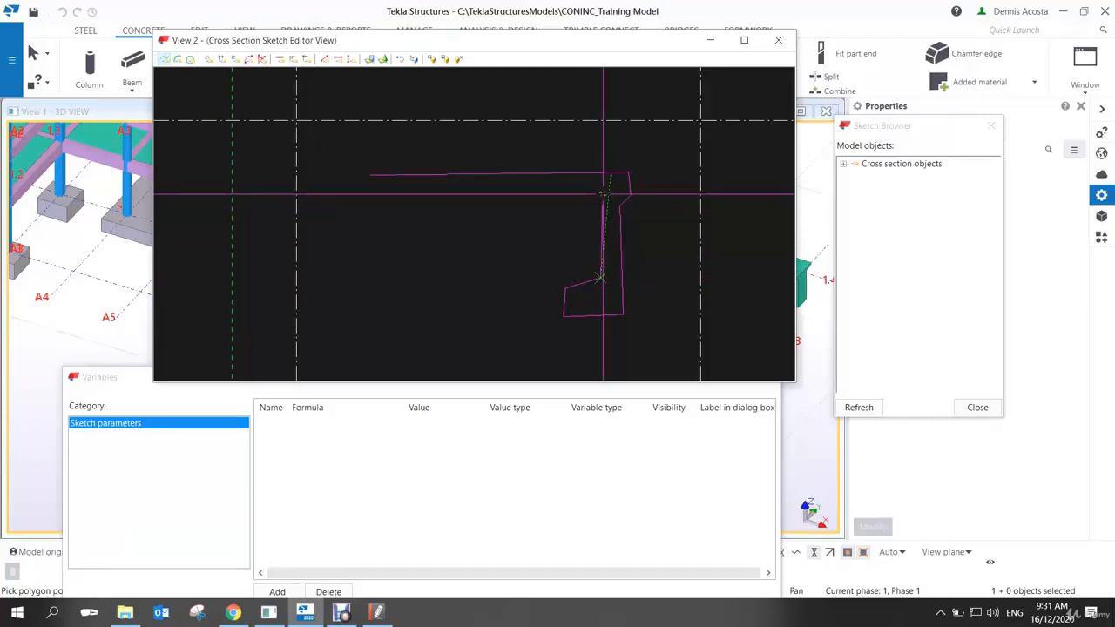
click(602, 193)
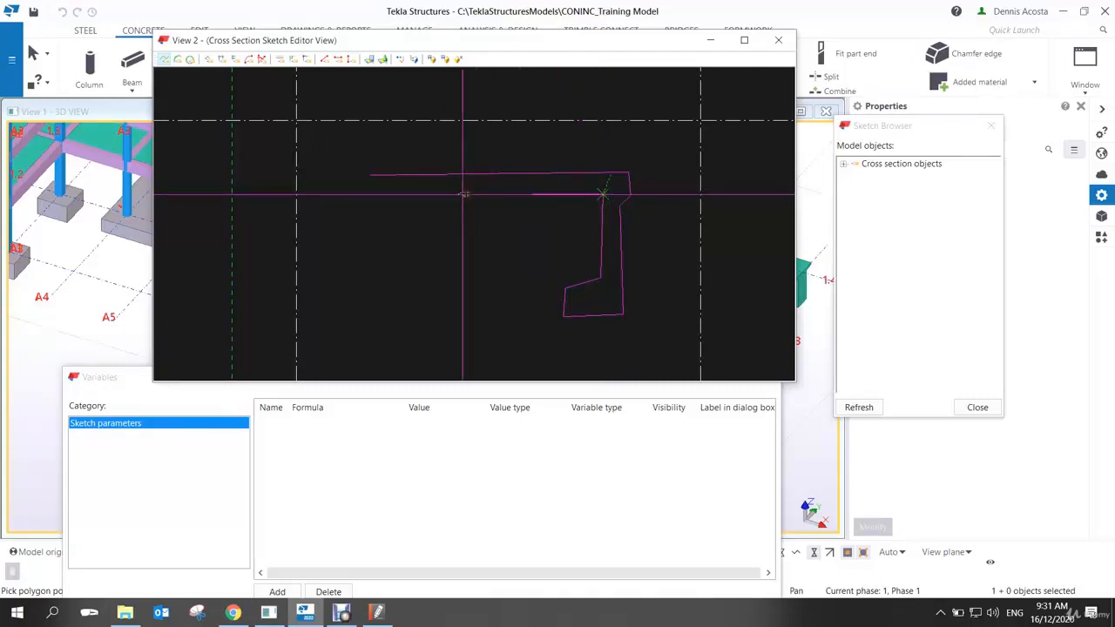
click(405, 196)
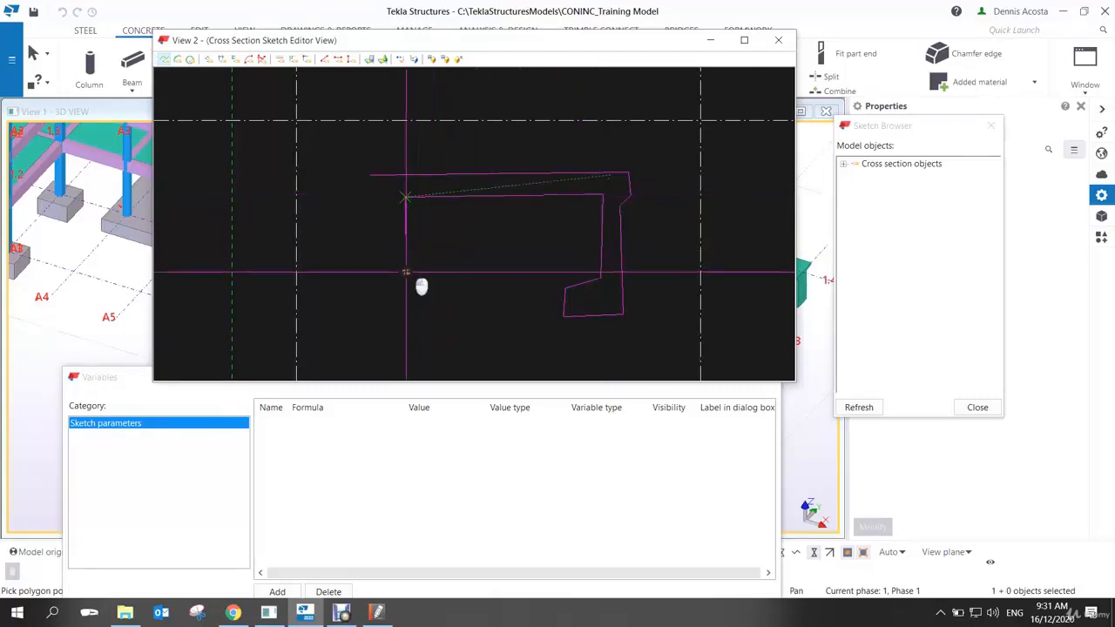
- Continue the polyline down the inner left web and around the left foot's sloped top, inner edge and bottom
click(405, 272)
click(445, 288)
click(445, 314)
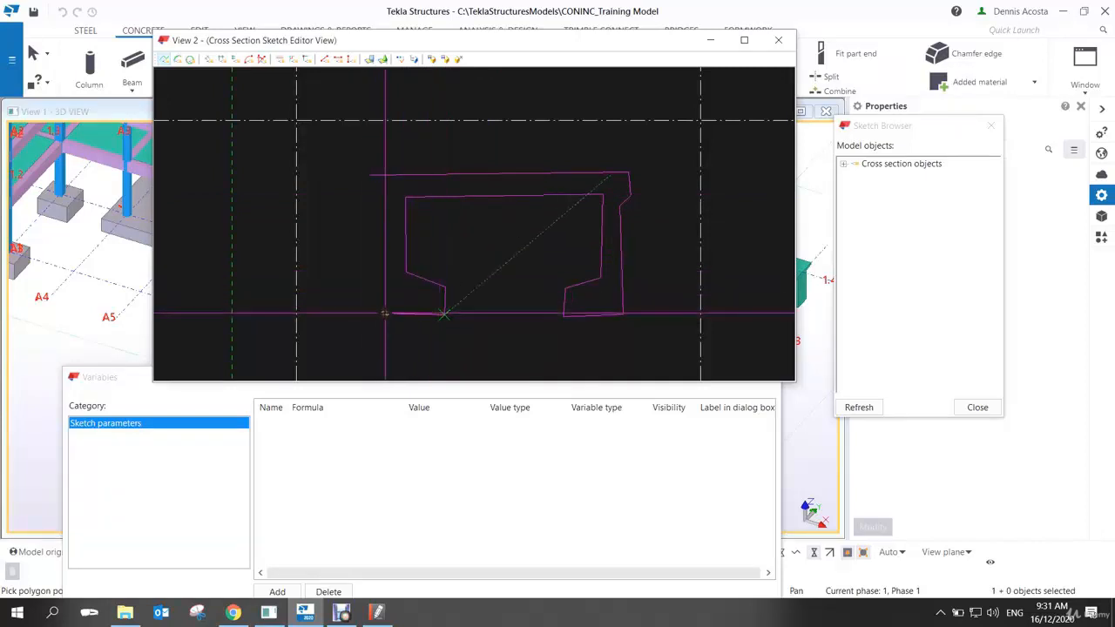
click(384, 311)
- Finish the polyline up the left outer web, along the flange's outward taper and up the left flange edge
click(384, 202)
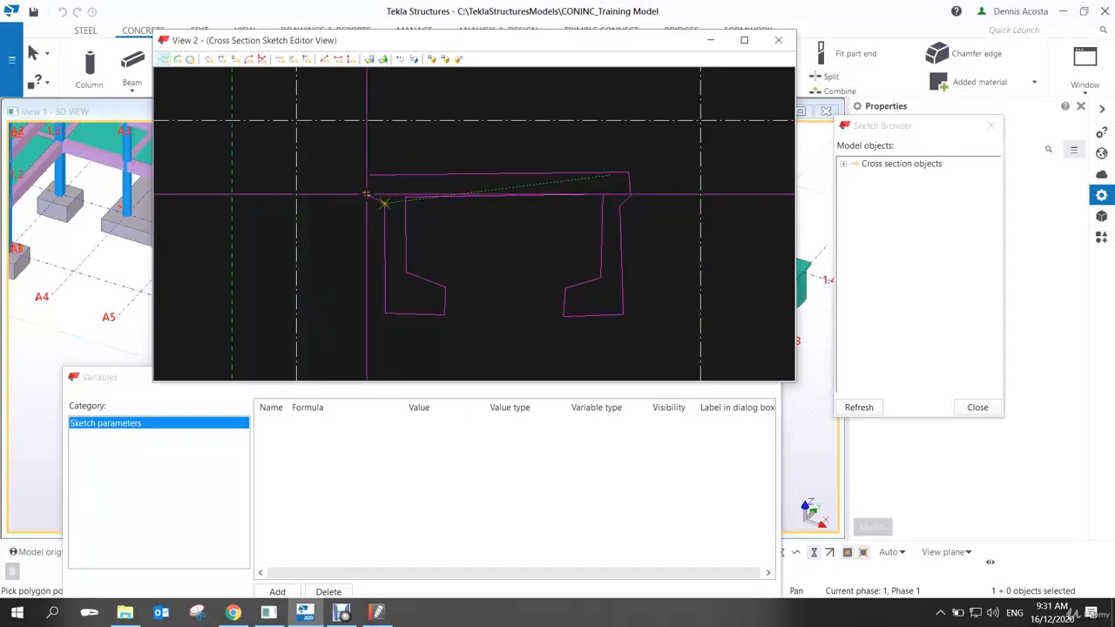
click(362, 193)
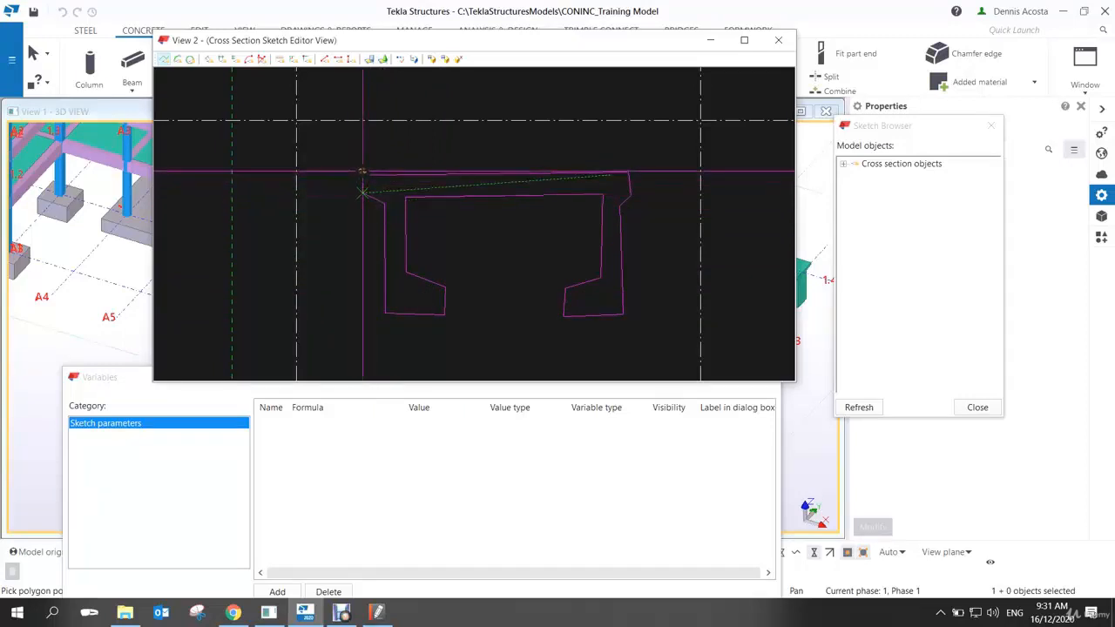
click(362, 170)
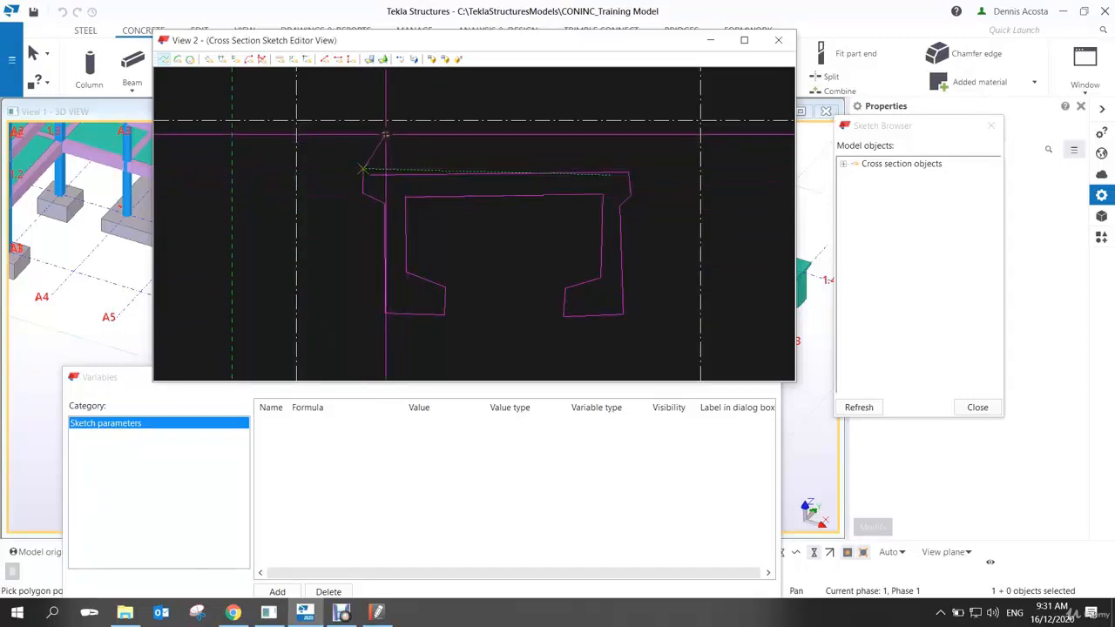
click(385, 135)
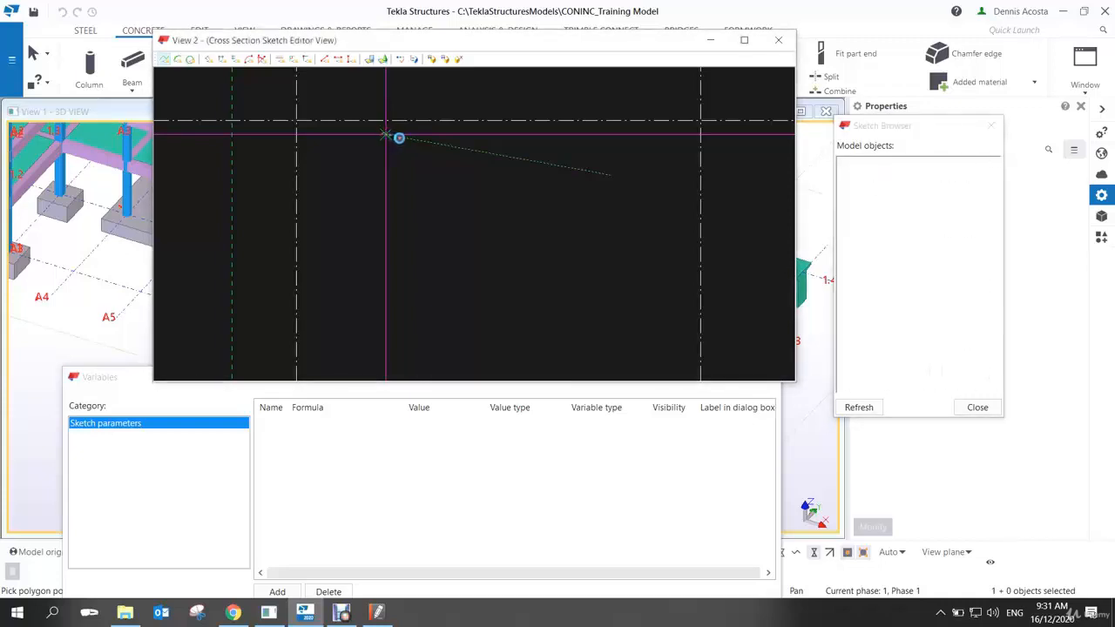
right_click(425, 146)
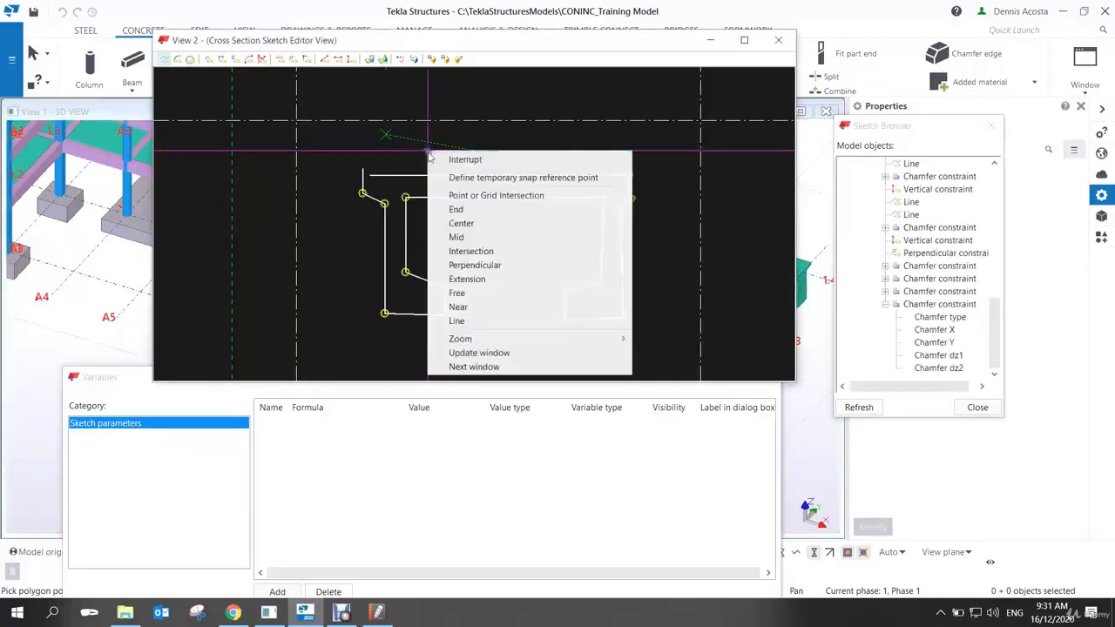
click(445, 160)
- Close the profile by making the top edge's open left end coincident with the upper end of the left flange edge
scroll(525, 249, up, 2)
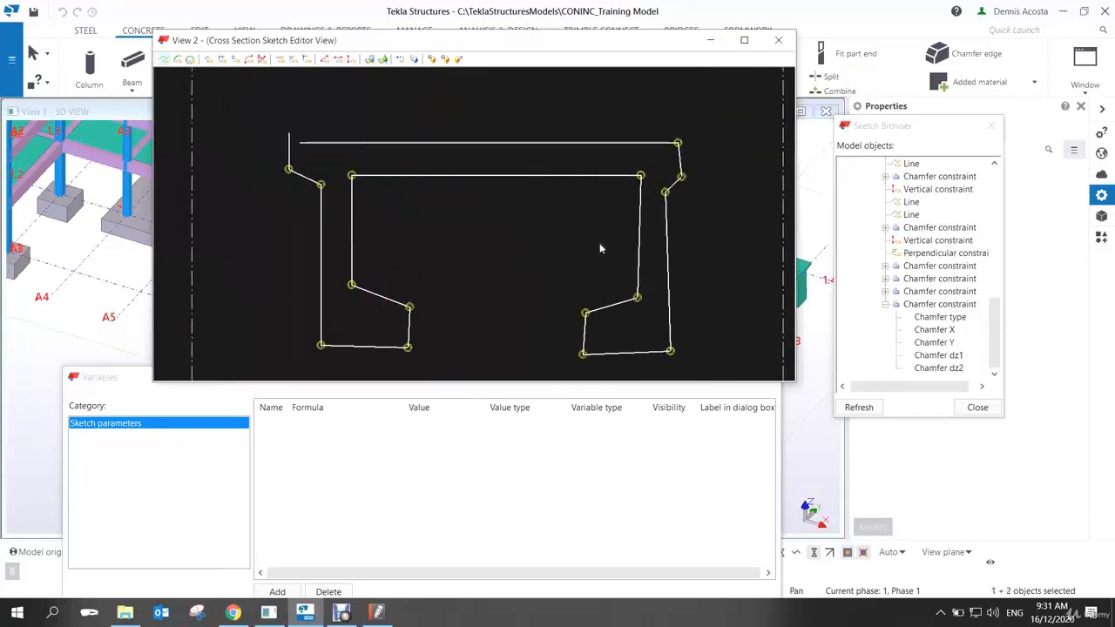
middle_drag(383, 209, 454, 213)
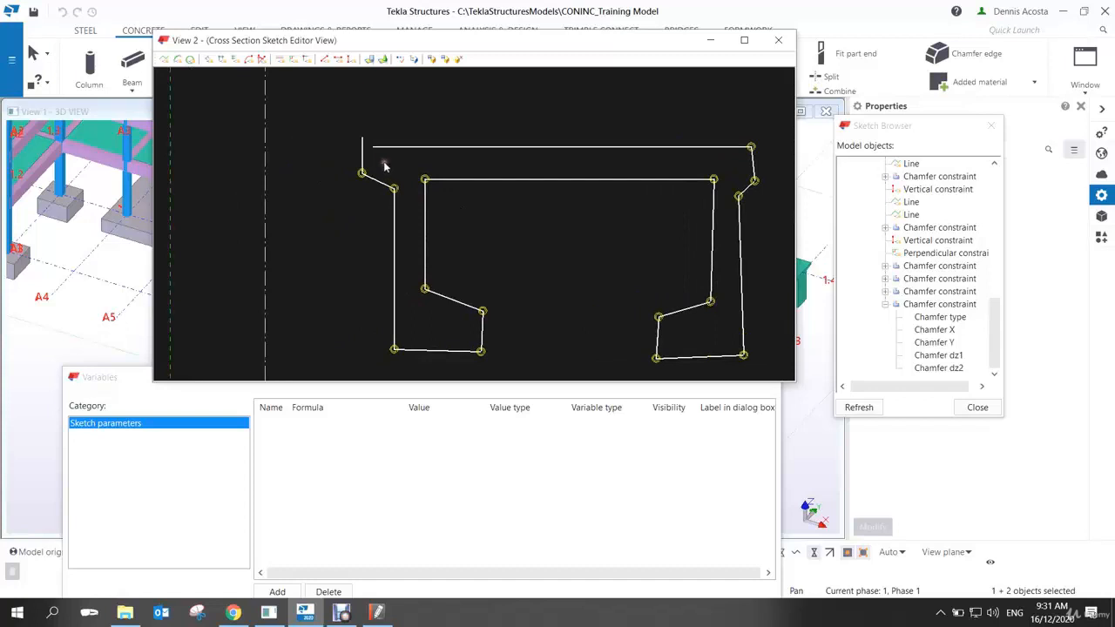
scroll(383, 166, up, 6)
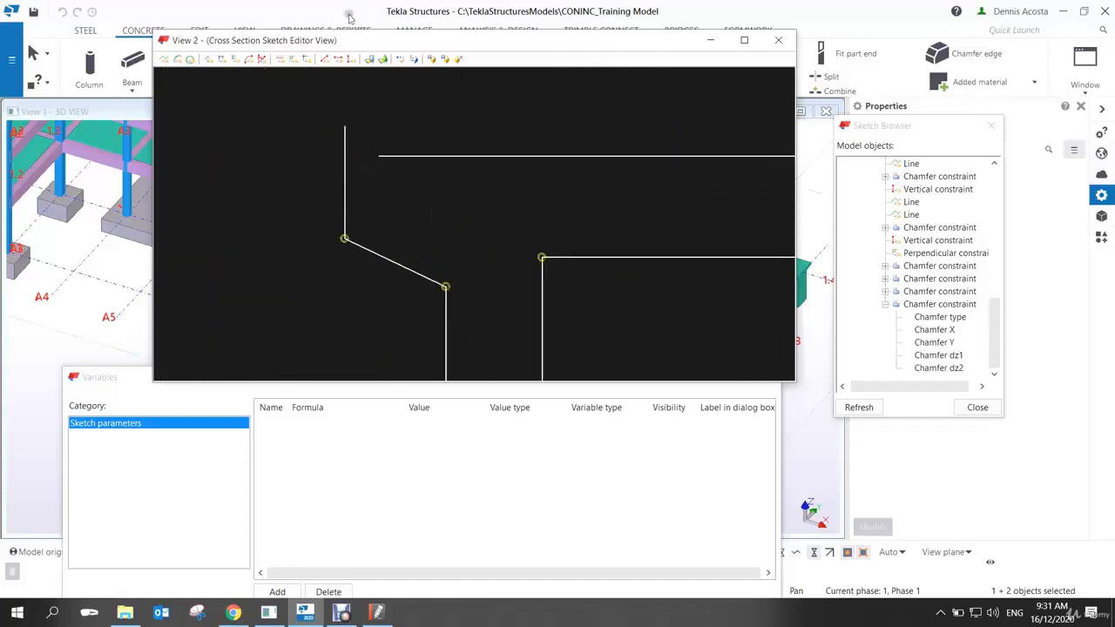
click(304, 58)
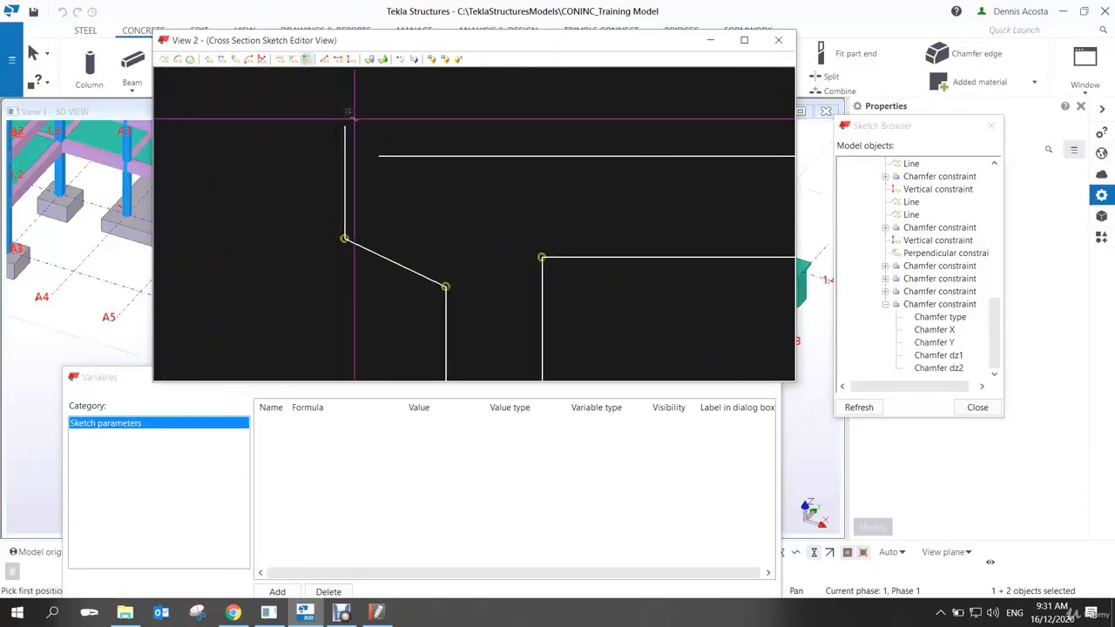
click(378, 155)
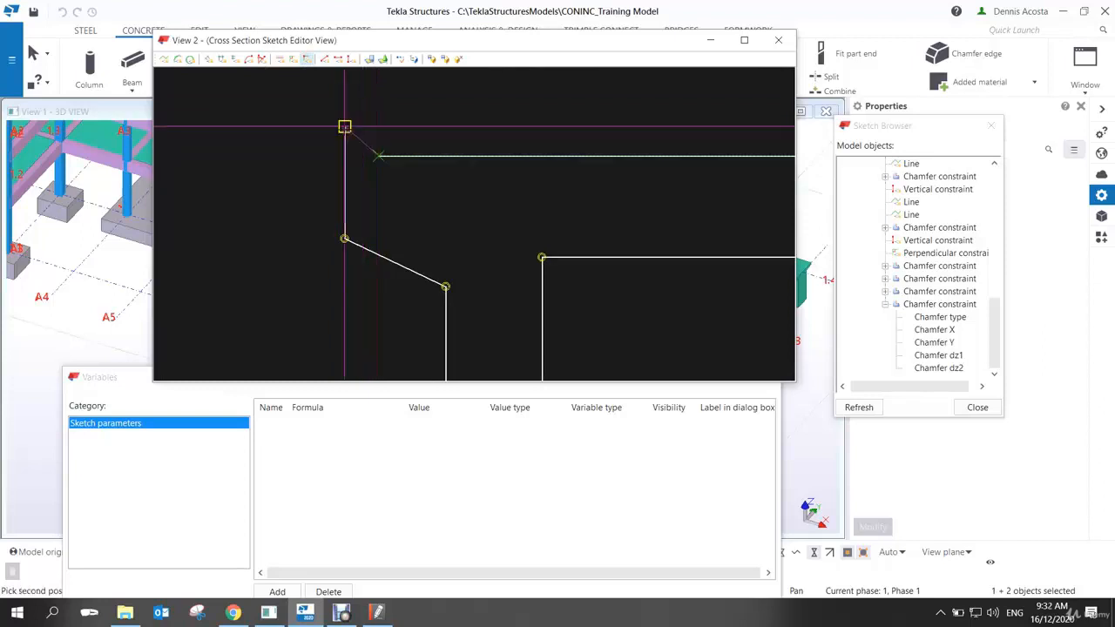
click(345, 127)
scroll(378, 142, down, 5)
right_click(493, 137)
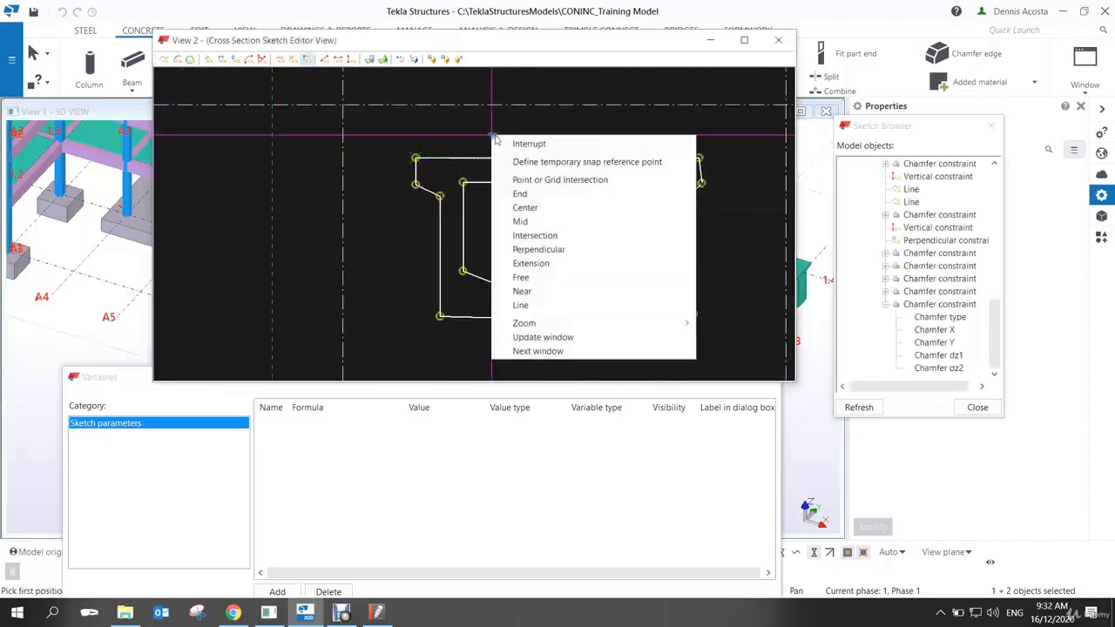
click(525, 146)
middle_drag(563, 180, 513, 164)
scroll(532, 196, up, 1)
mouse_move(556, 203)
middle_down()
mouse_move(533, 198)
mouse_move(539, 215)
middle_up()
scroll(537, 202, up, 3)
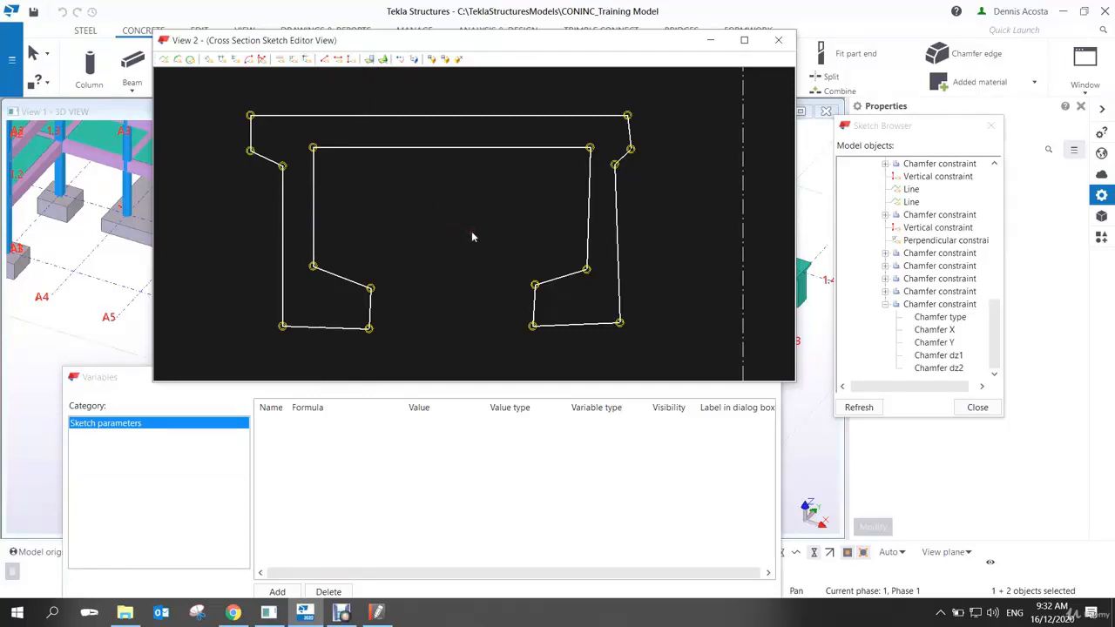
scroll(470, 216, up, 1)
scroll(469, 216, down, 4)
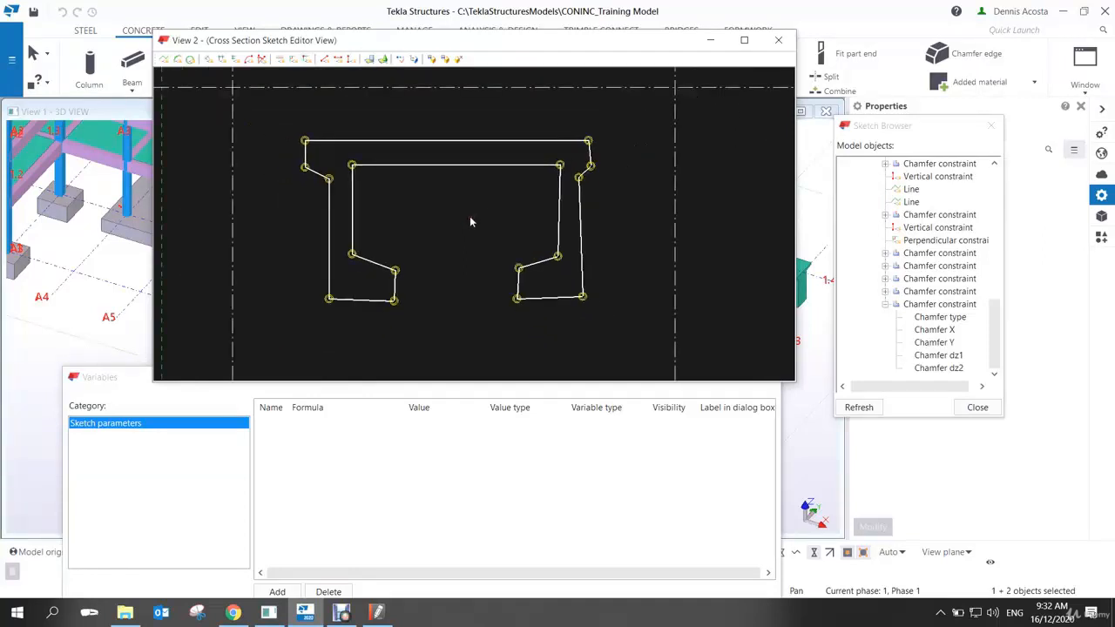
scroll(469, 216, up, 1)
middle_drag(470, 220, 478, 221)
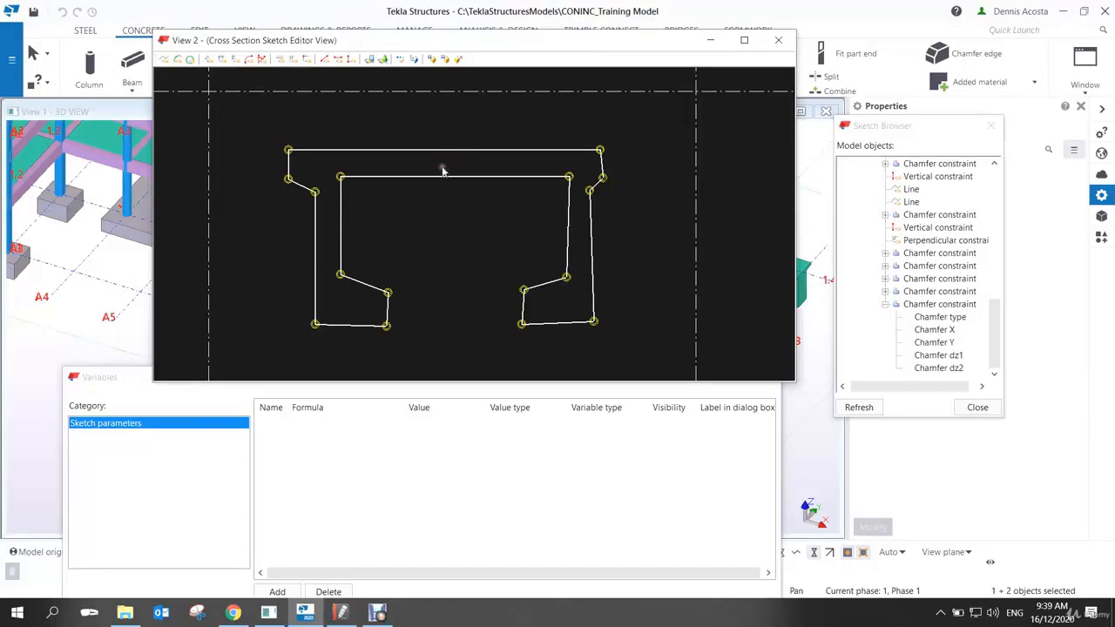
- Apply horizontal constraints to the top edge, the flange underside and the bottom edges of both feet
click(338, 60)
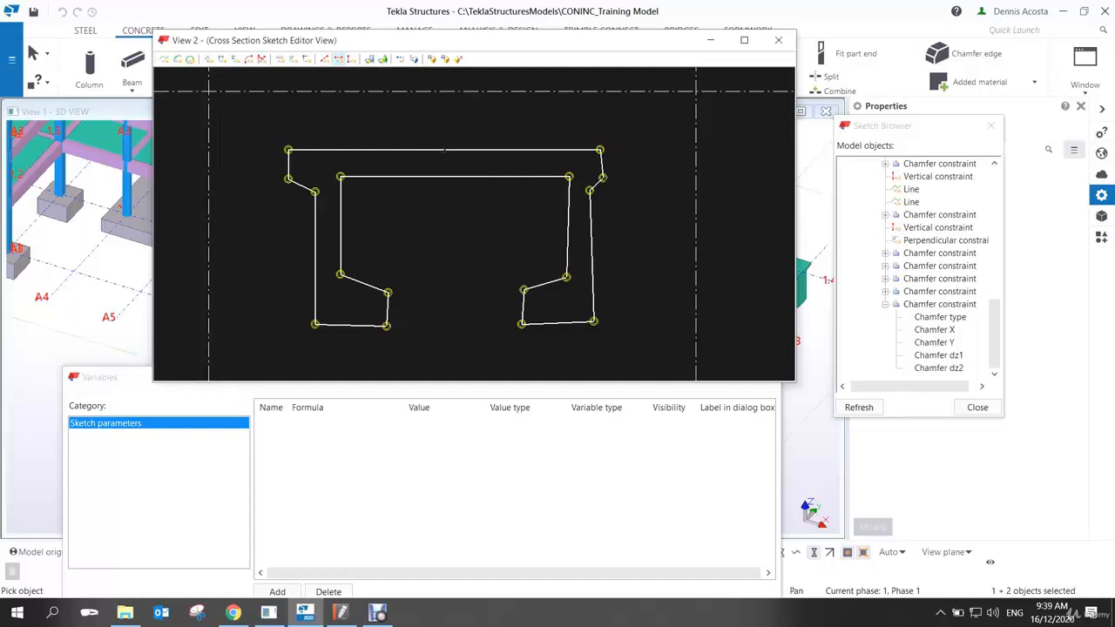
click(444, 150)
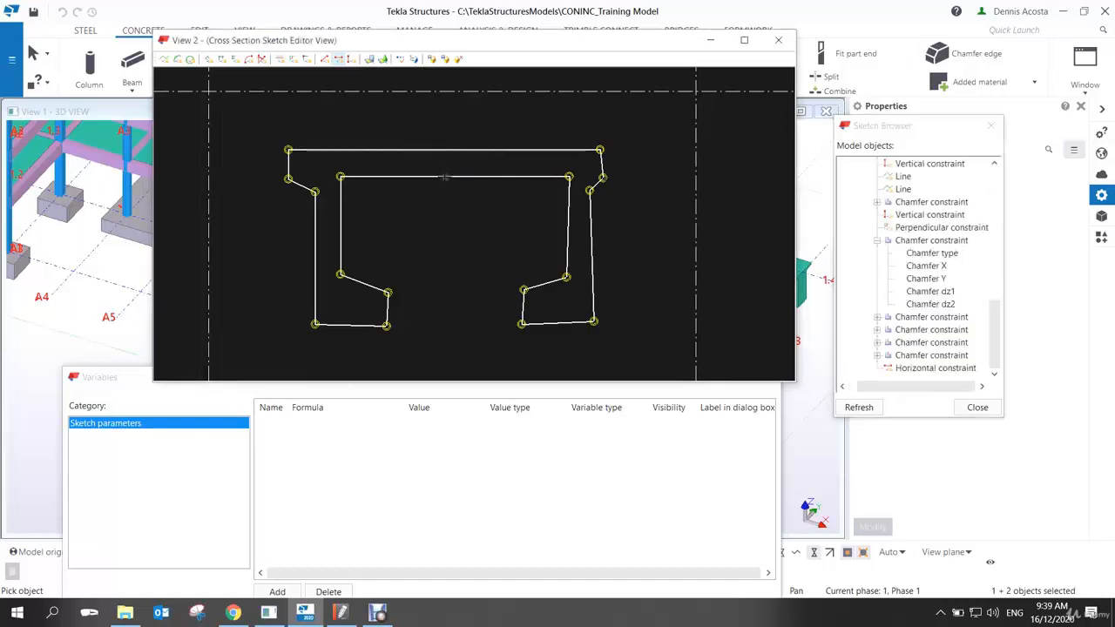
click(444, 177)
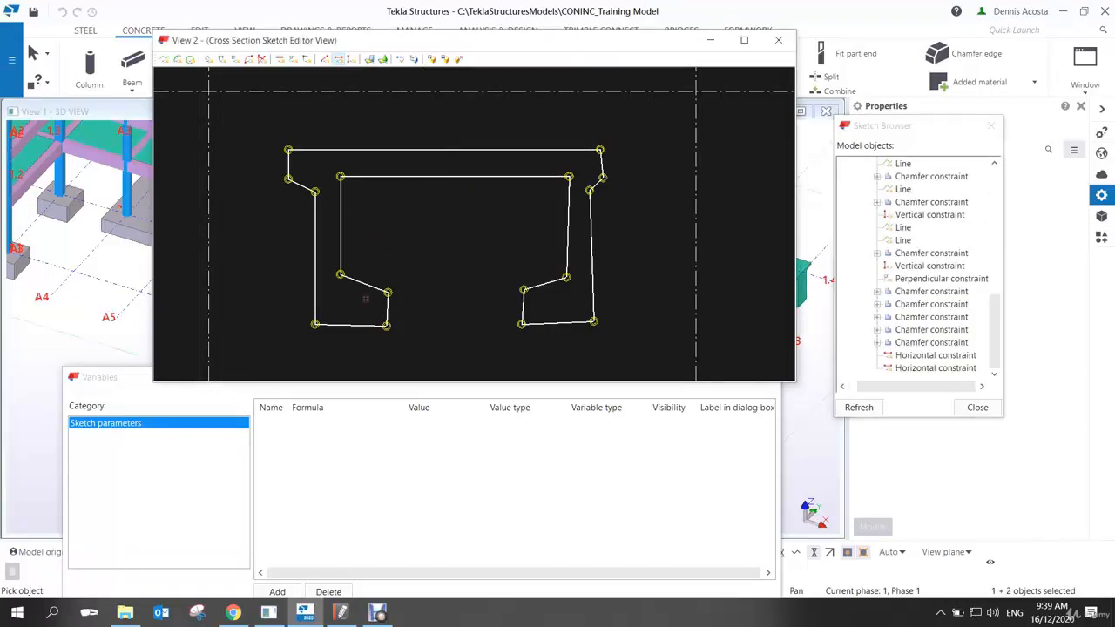
click(352, 323)
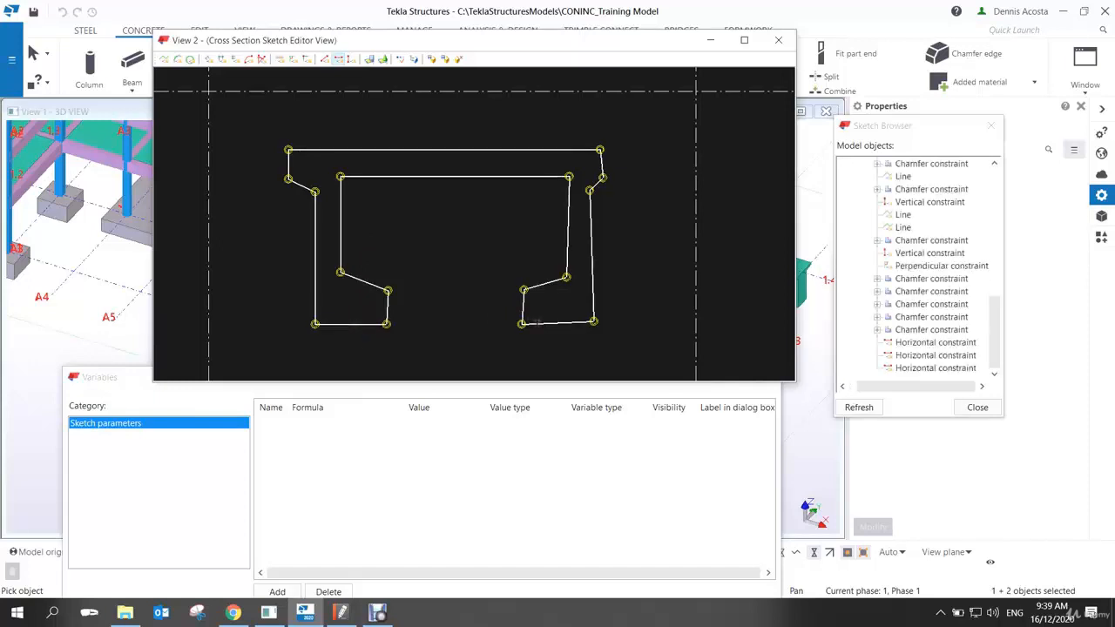
click(561, 323)
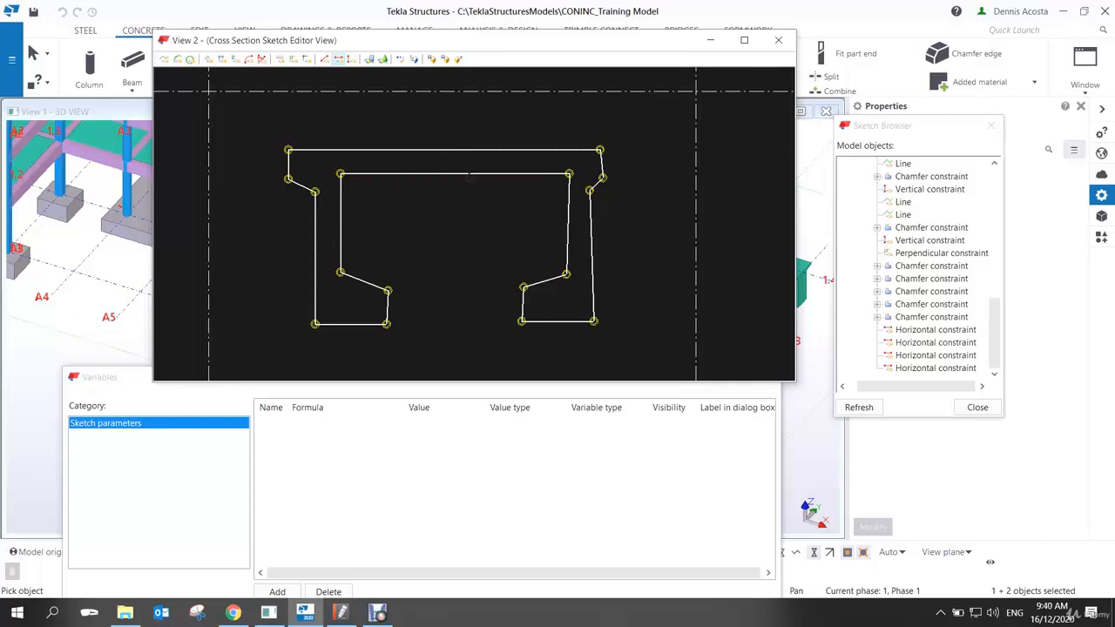
right_click(435, 127)
click(448, 131)
- Apply vertical constraints to both flange edges, the inner and outer web faces, and the inner edges of both feet
click(348, 58)
click(287, 163)
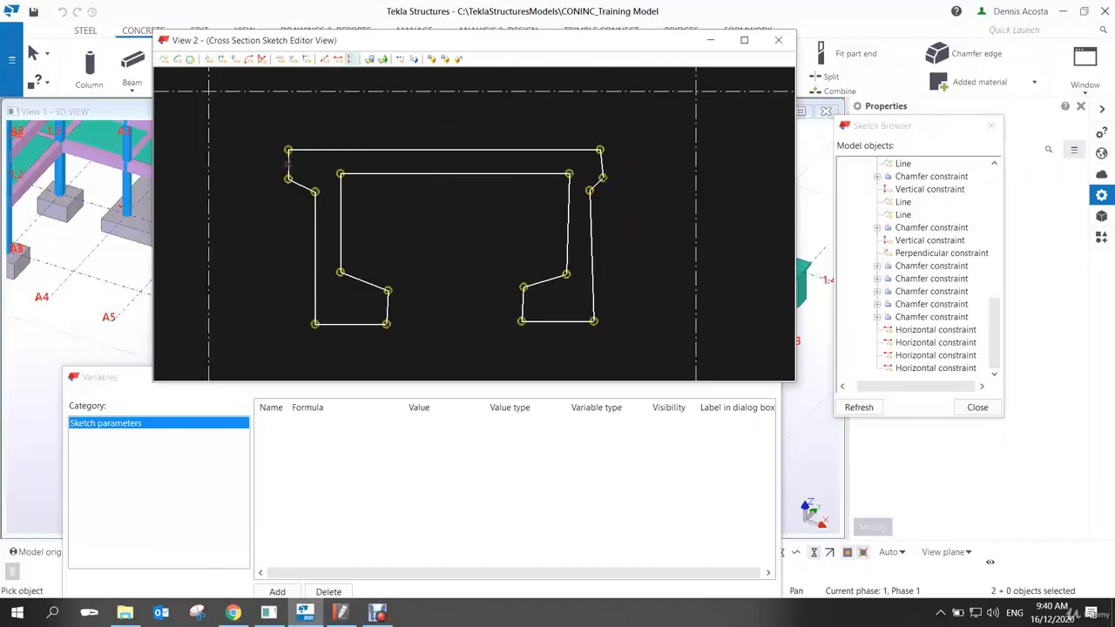
click(306, 212)
click(353, 225)
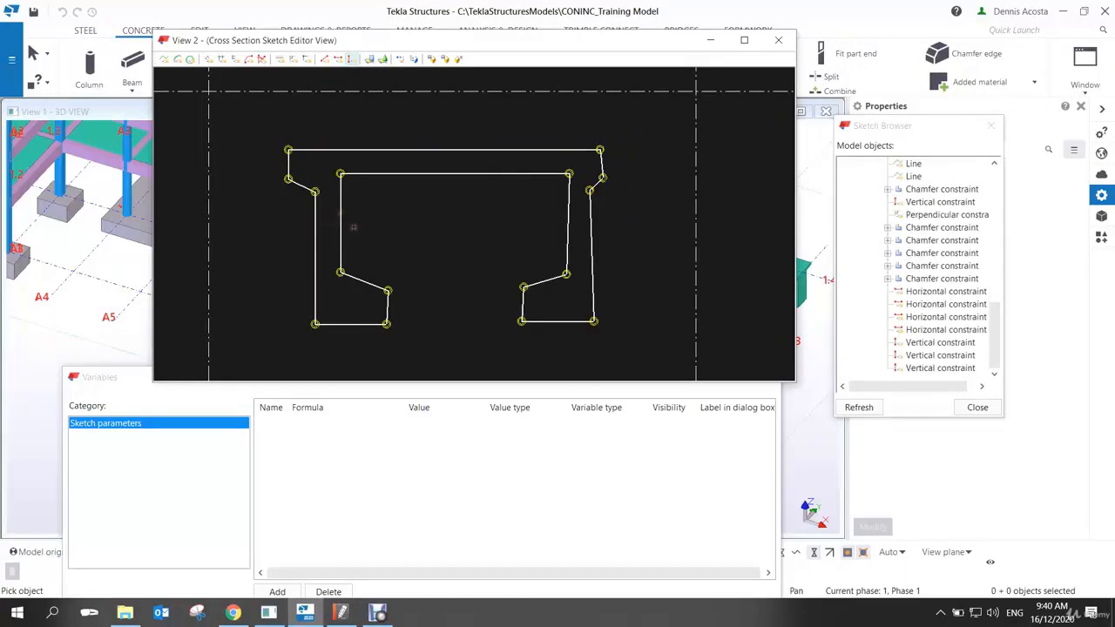
click(388, 301)
click(522, 305)
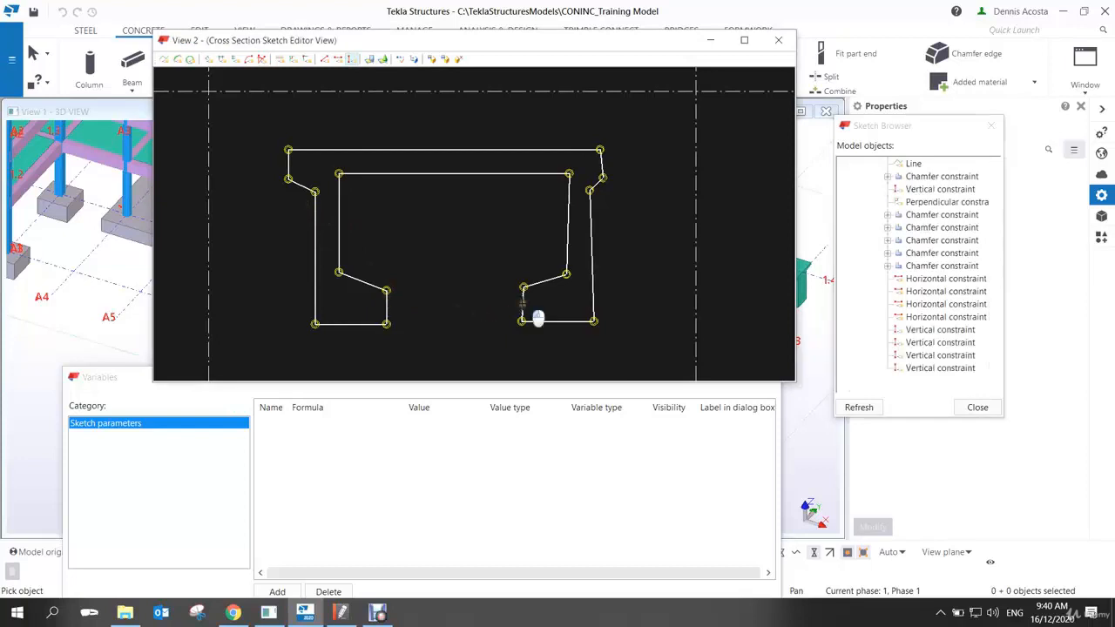
click(566, 227)
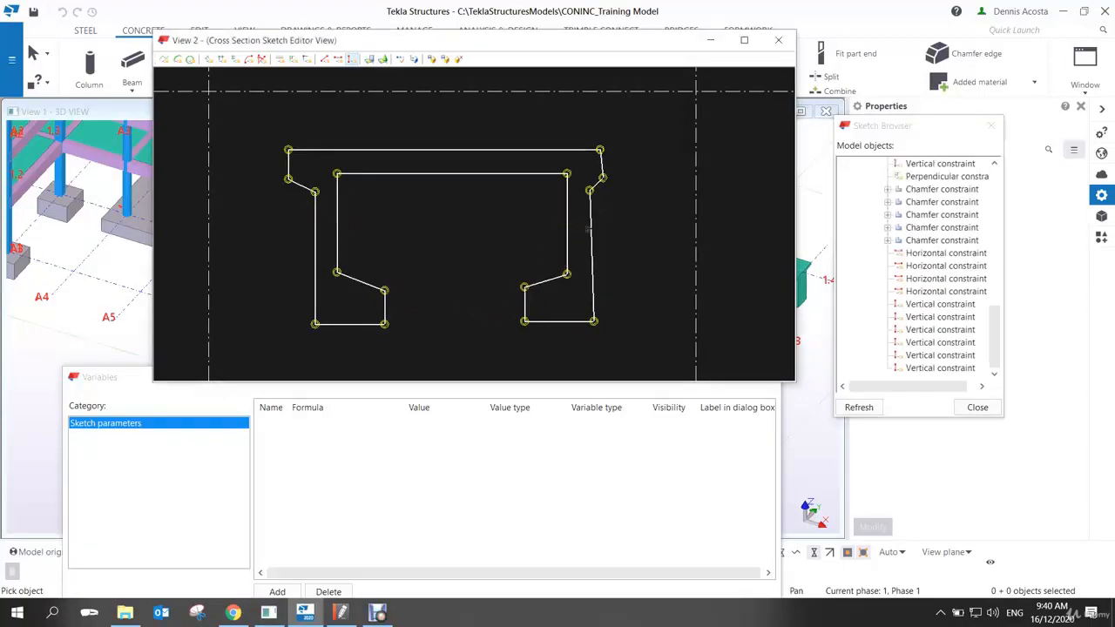
click(592, 245)
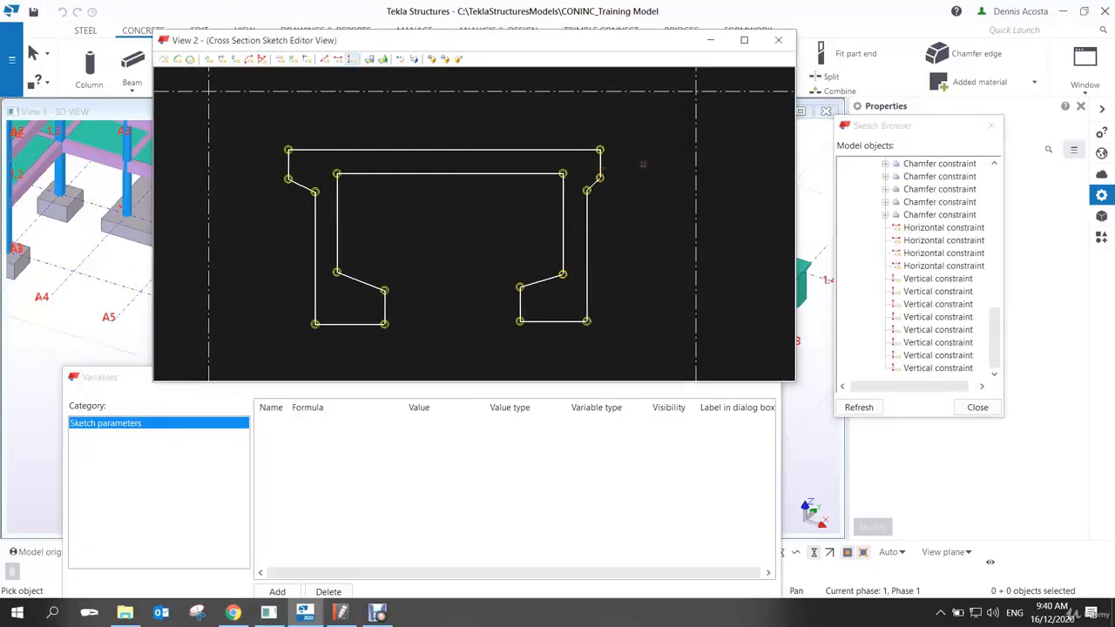
right_click(636, 127)
click(716, 132)
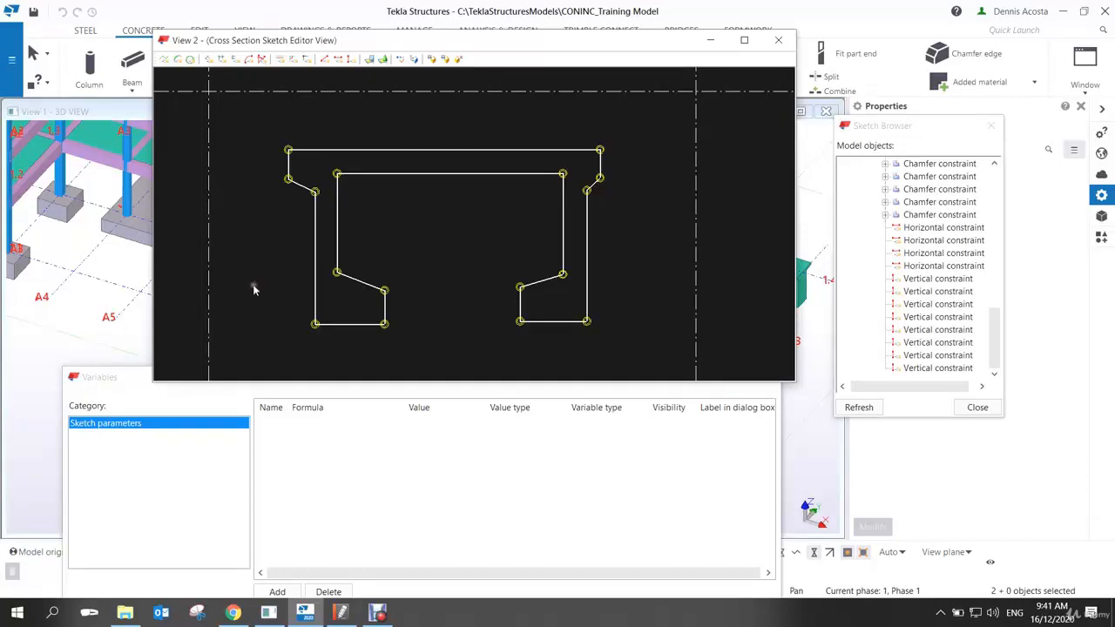
- Add a horizontal distance dimension between the two ends of the top edge, placed above the profile
click(380, 612)
click(360, 510)
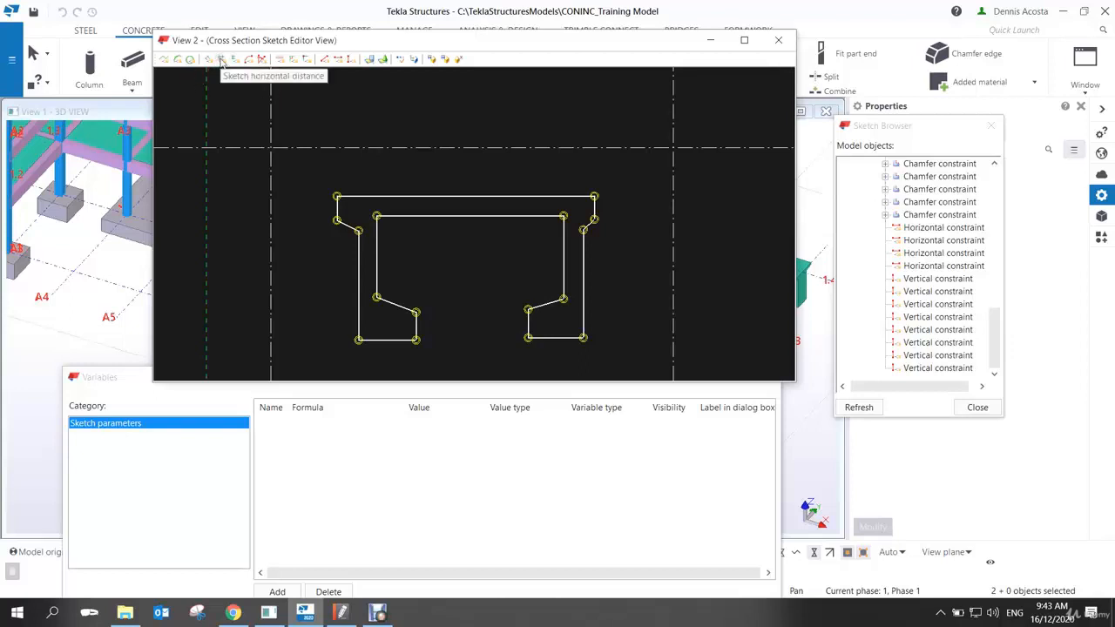
click(222, 59)
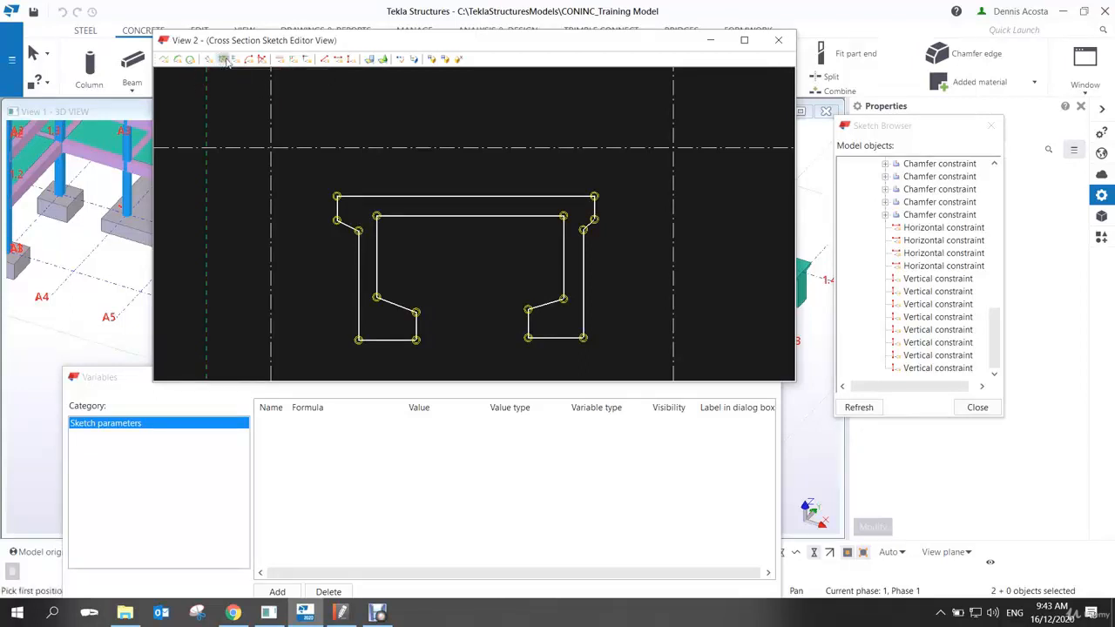
click(338, 196)
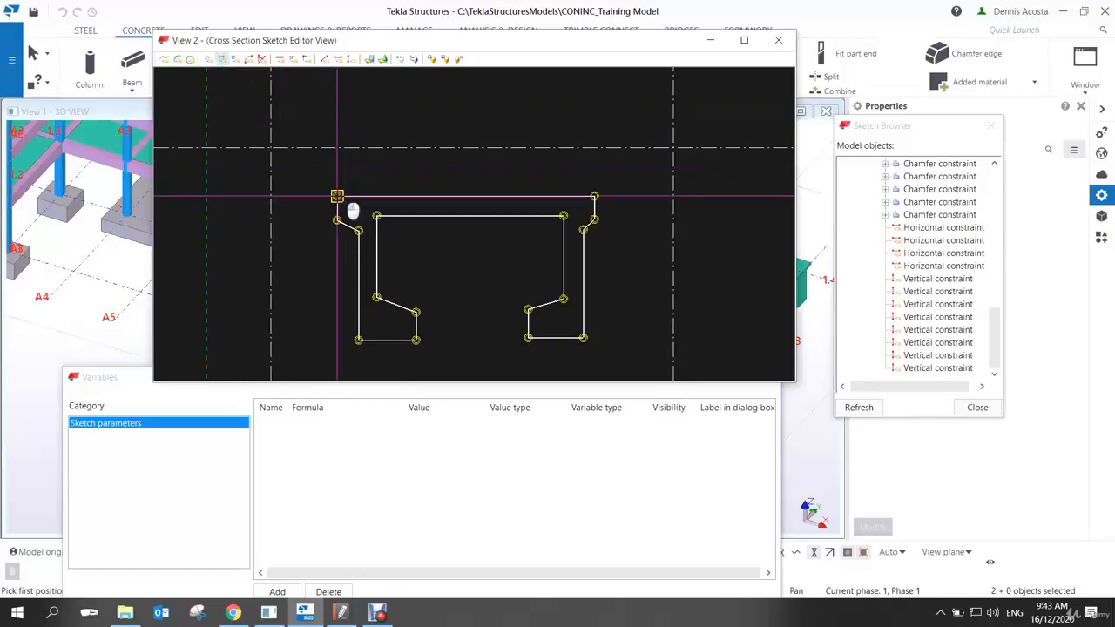
click(594, 196)
click(564, 111)
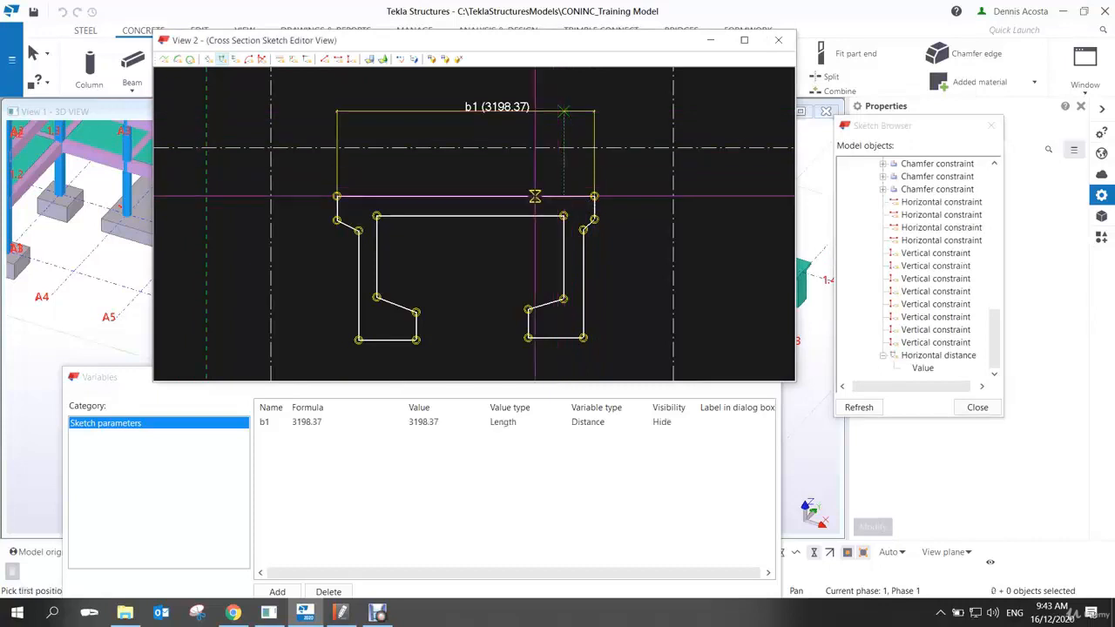
right_click(495, 177)
click(523, 187)
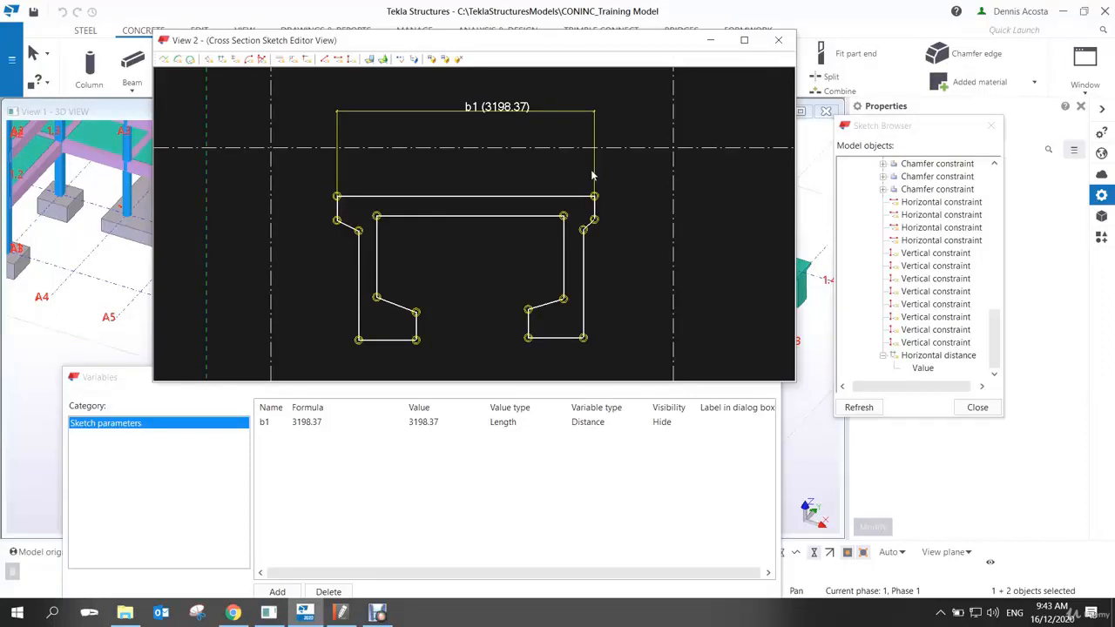
- Add a vertical distance dimension from the top edge's left corner to the left foot's outer bottom corner, placed left of the profile
mouse_move(461, 266)
middle_down()
mouse_move(480, 260)
mouse_move(471, 262)
middle_up()
scroll(480, 259, down, 1)
scroll(471, 274, up, 1)
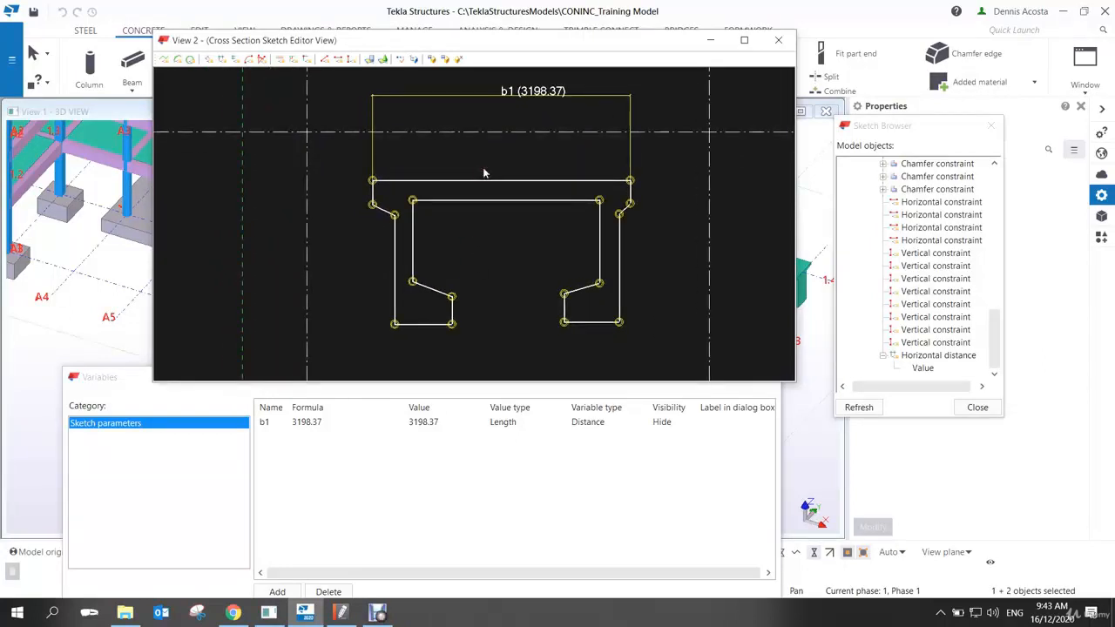
click(235, 59)
click(372, 180)
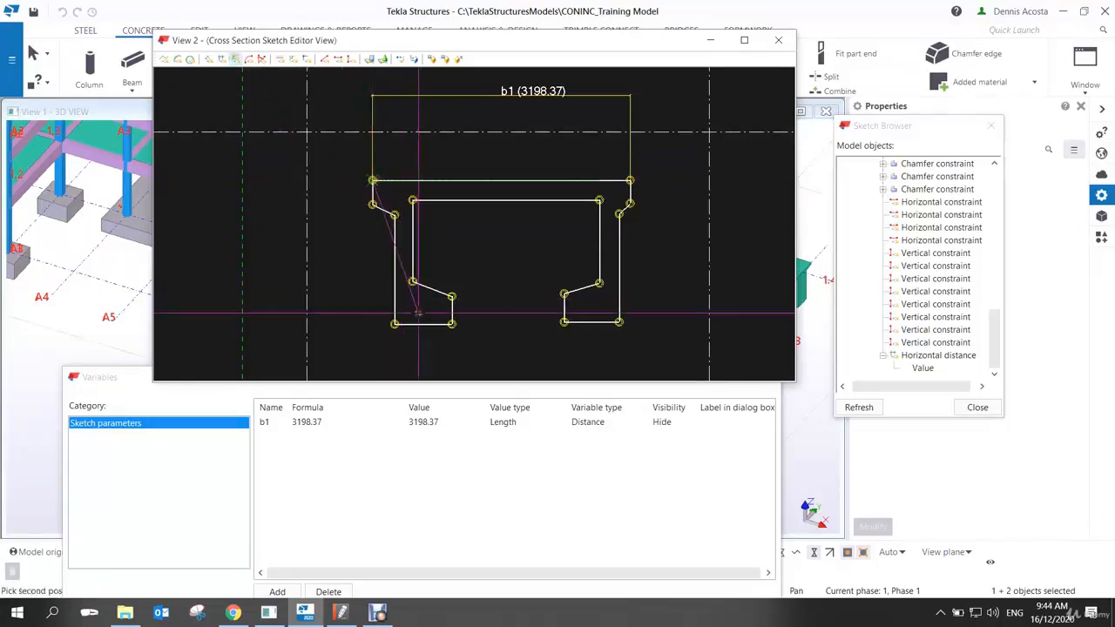
click(394, 323)
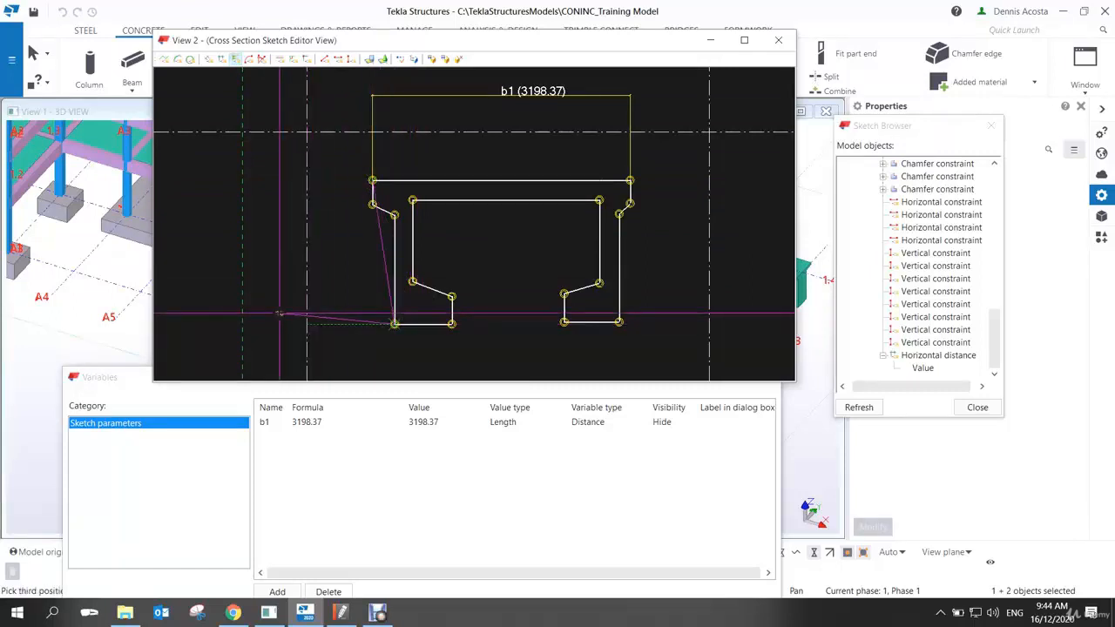
click(278, 313)
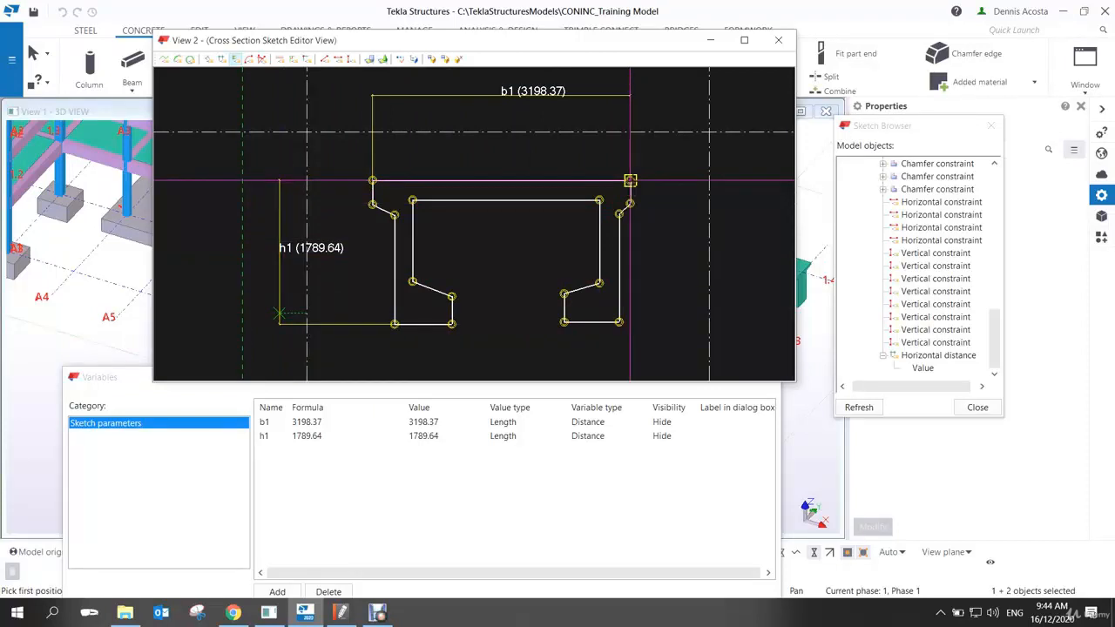
- Add a vertical distance dimension from the top edge's right corner to the right foot's outer bottom corner, placed right of the profile
click(630, 181)
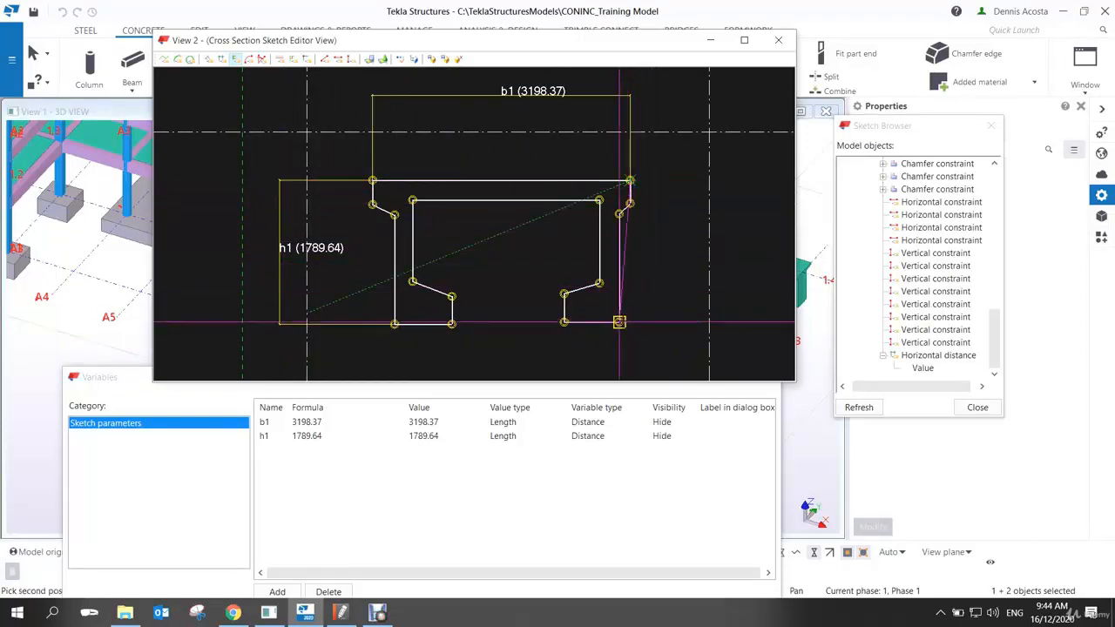
click(618, 322)
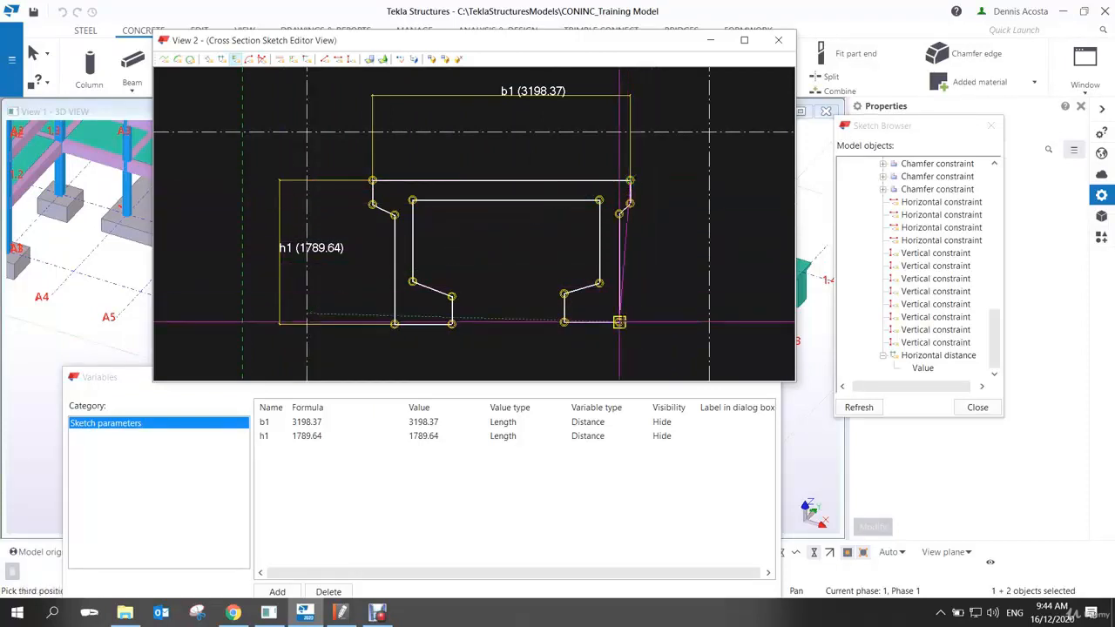
right_click(657, 263)
click(673, 256)
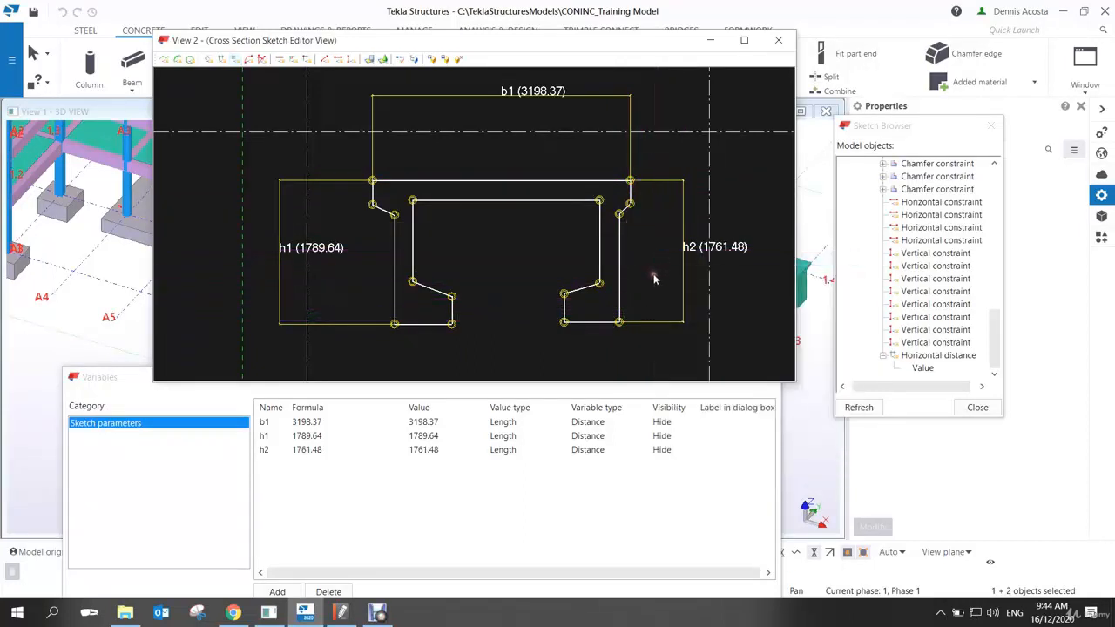
scroll(655, 278, down, 3)
right_click(641, 199)
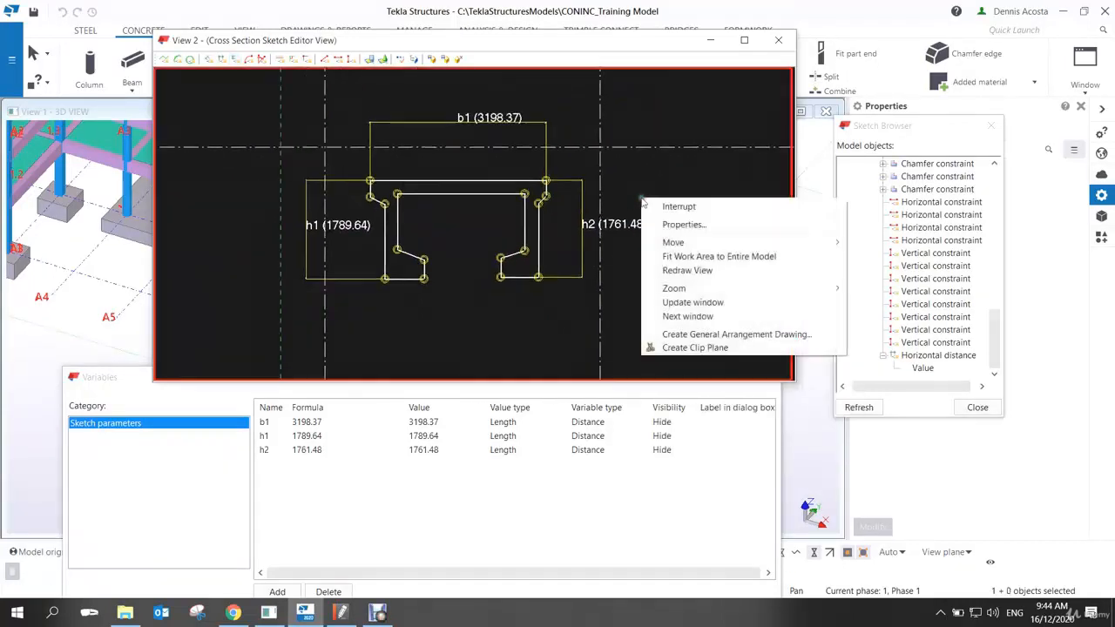
click(659, 207)
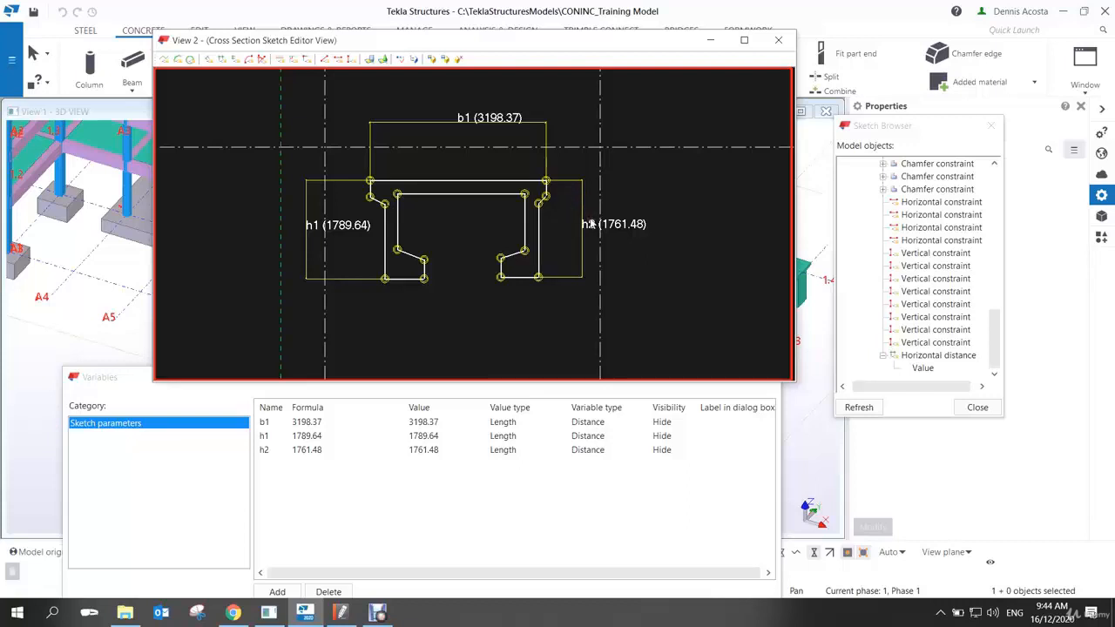
- Link the right overall height to the left one by setting the formula of h2 to =h1
double_click(323, 450)
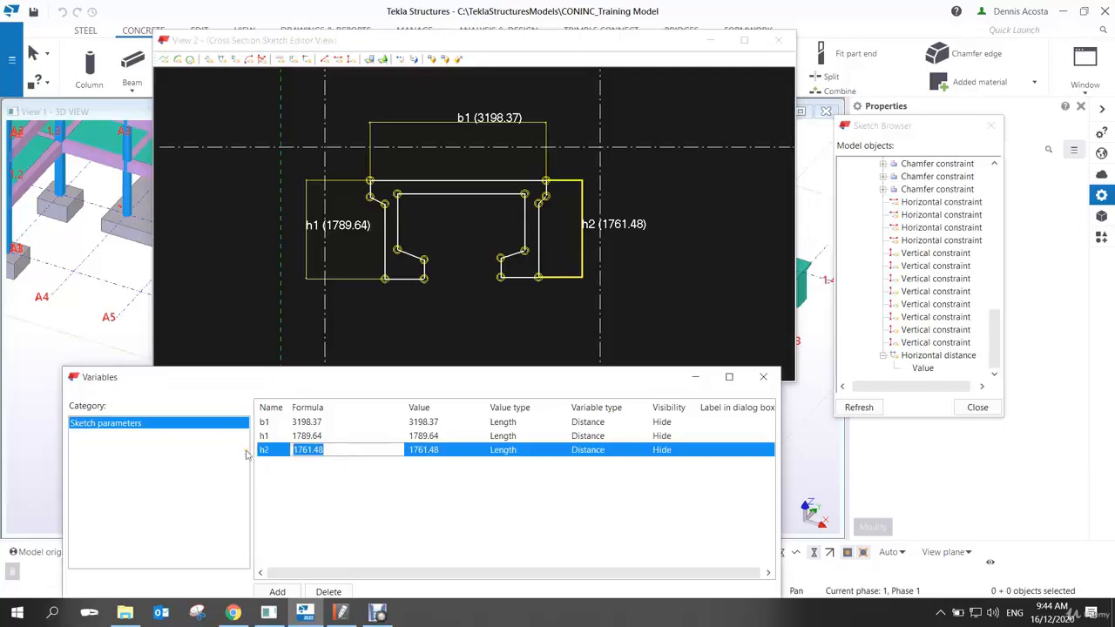
text(=h1)
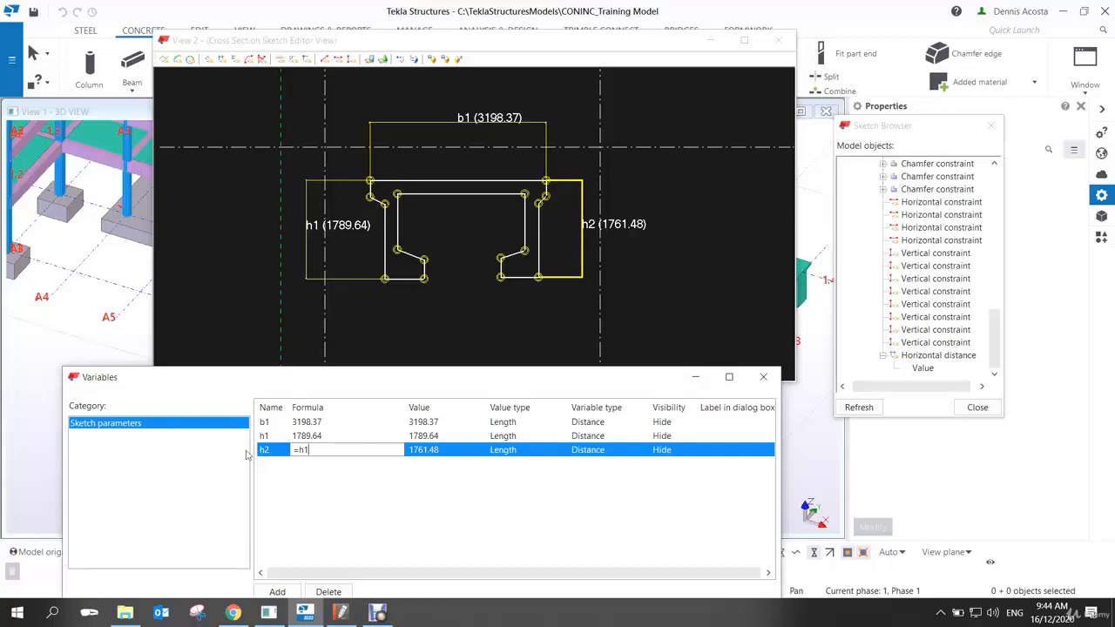
key(Return)
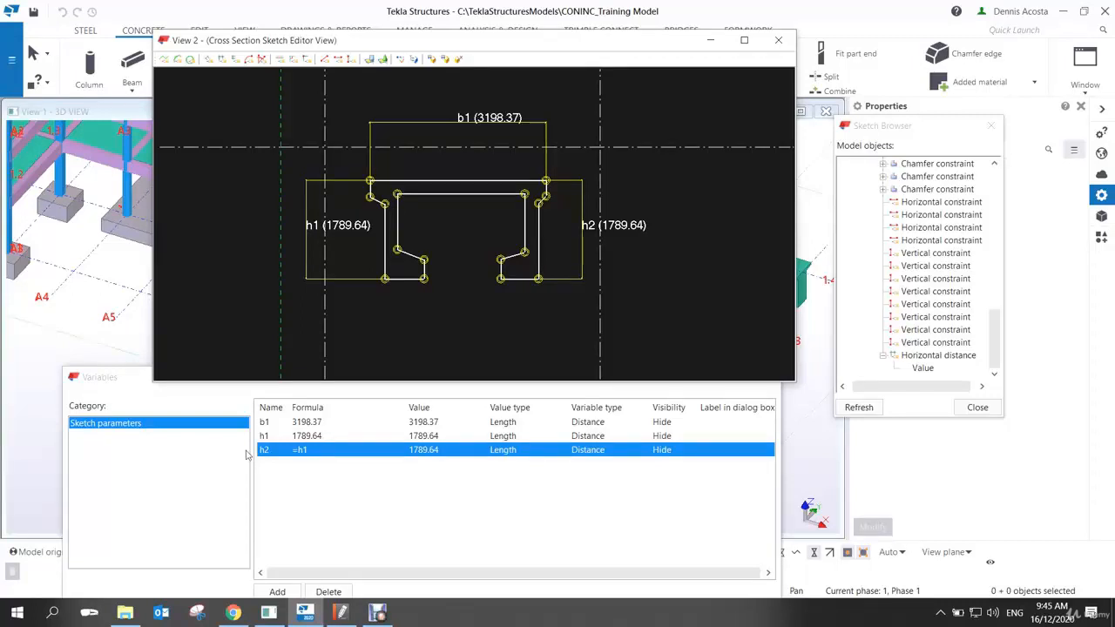
- Set the profile's overall height variable h1 to 1850
double_click(324, 435)
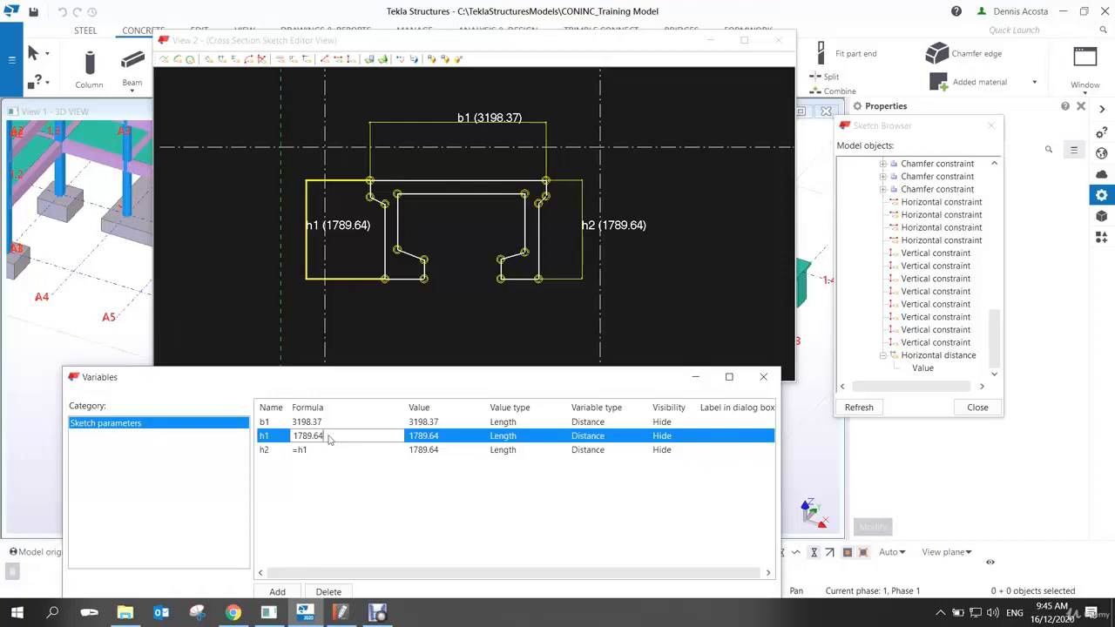
drag(339, 439, 285, 440)
text(1850)
key(Return)
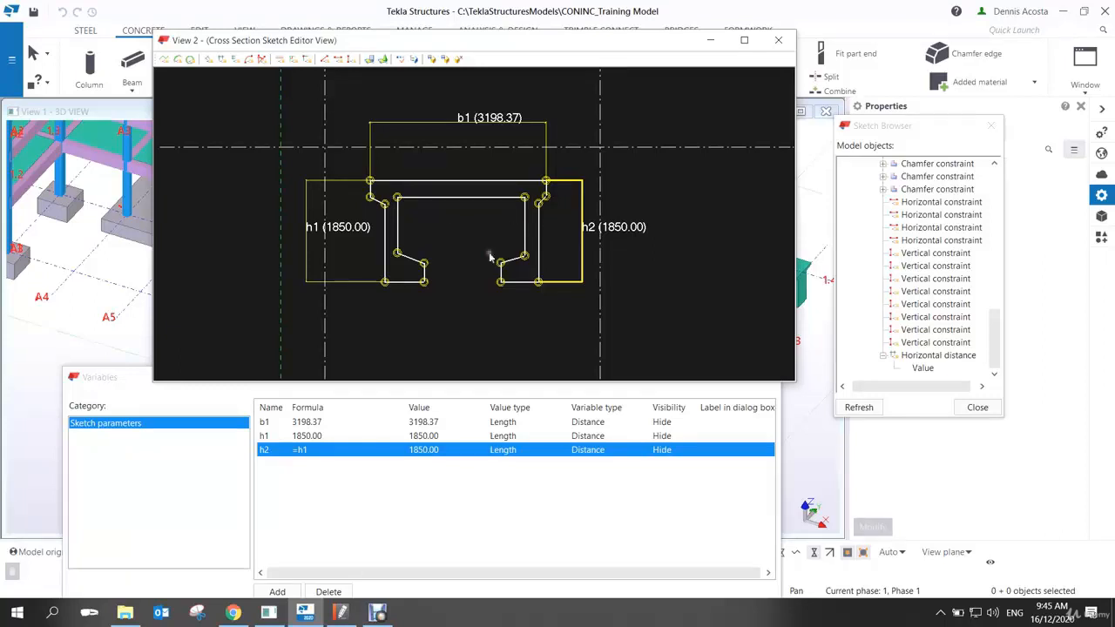
- Add a vertical distance dimension from the top edge's left corner to the flange underside's left corner, placed inside the top flange
scroll(318, 233, up, 1)
scroll(319, 233, down, 1)
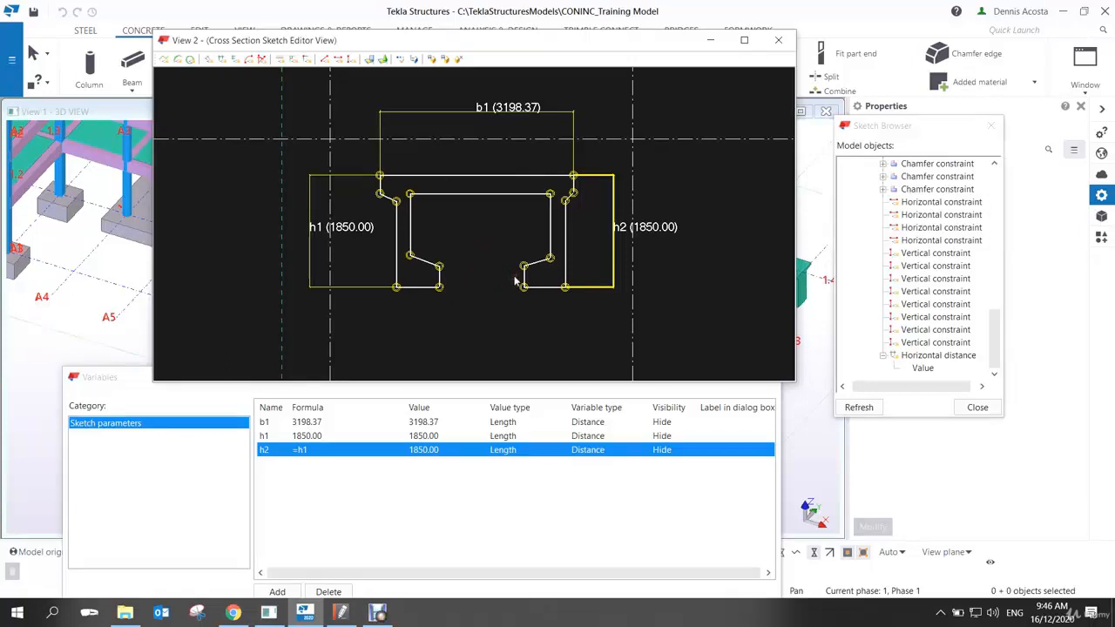
scroll(440, 214, up, 4)
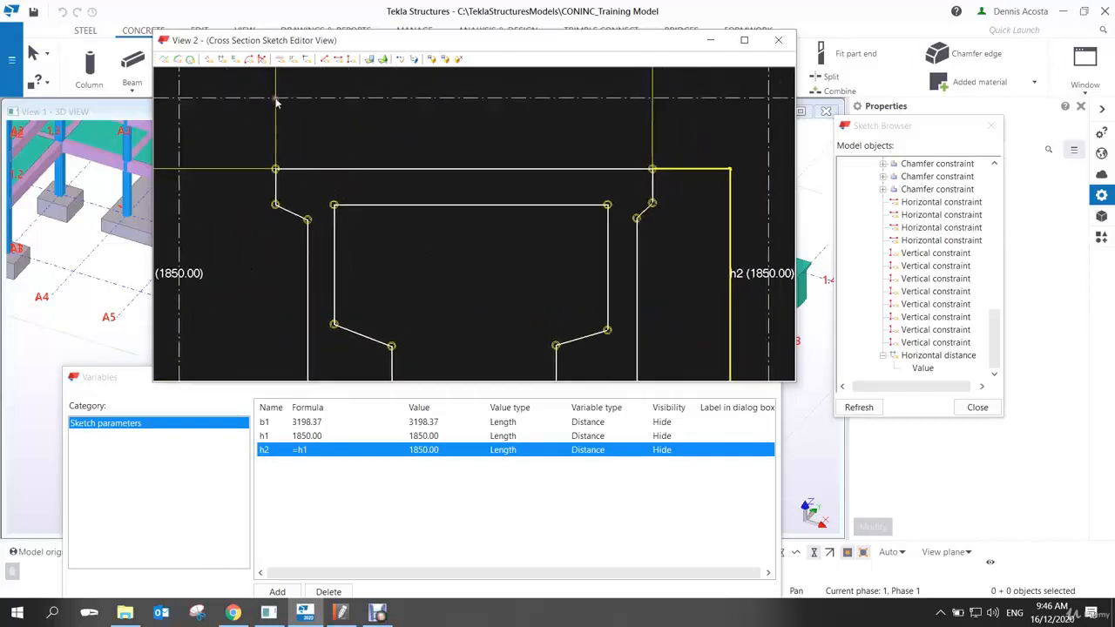
click(235, 58)
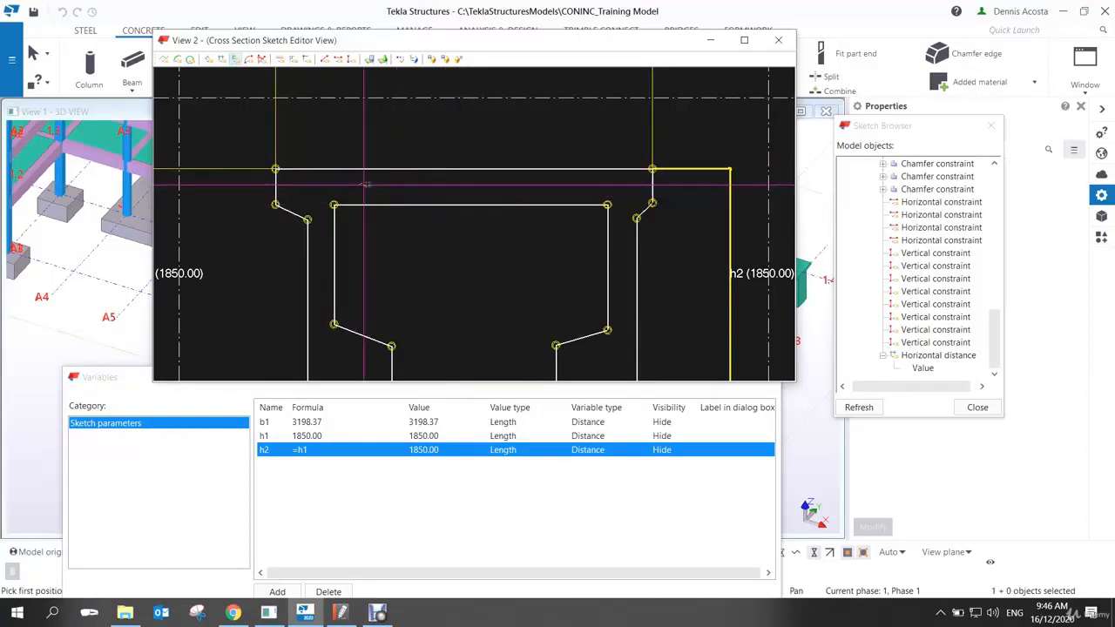
click(275, 168)
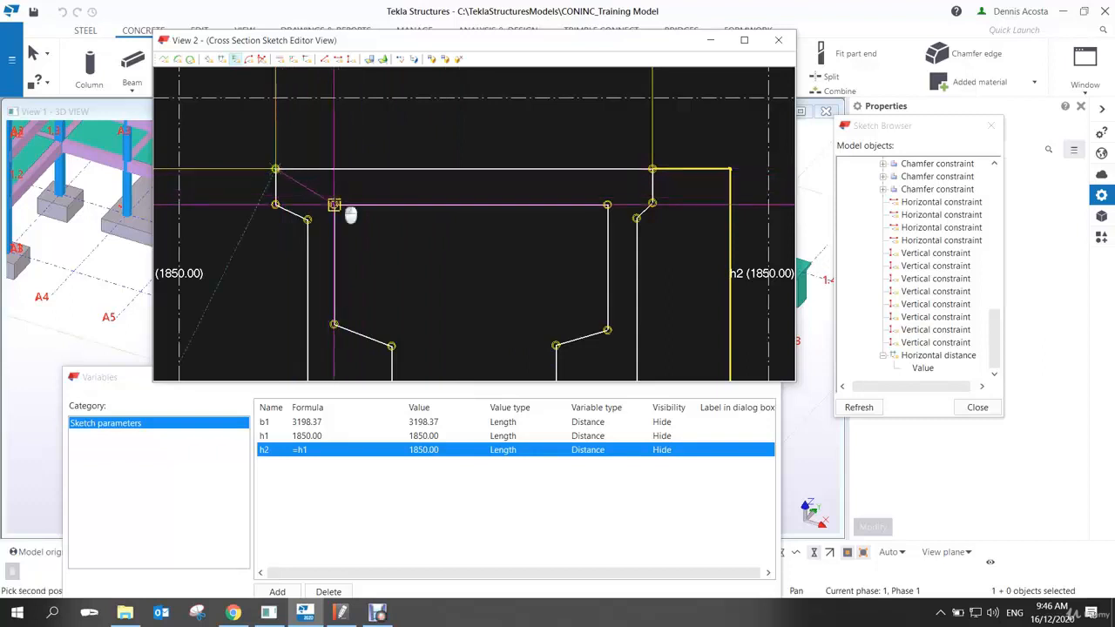
click(334, 205)
click(468, 195)
right_click(474, 148)
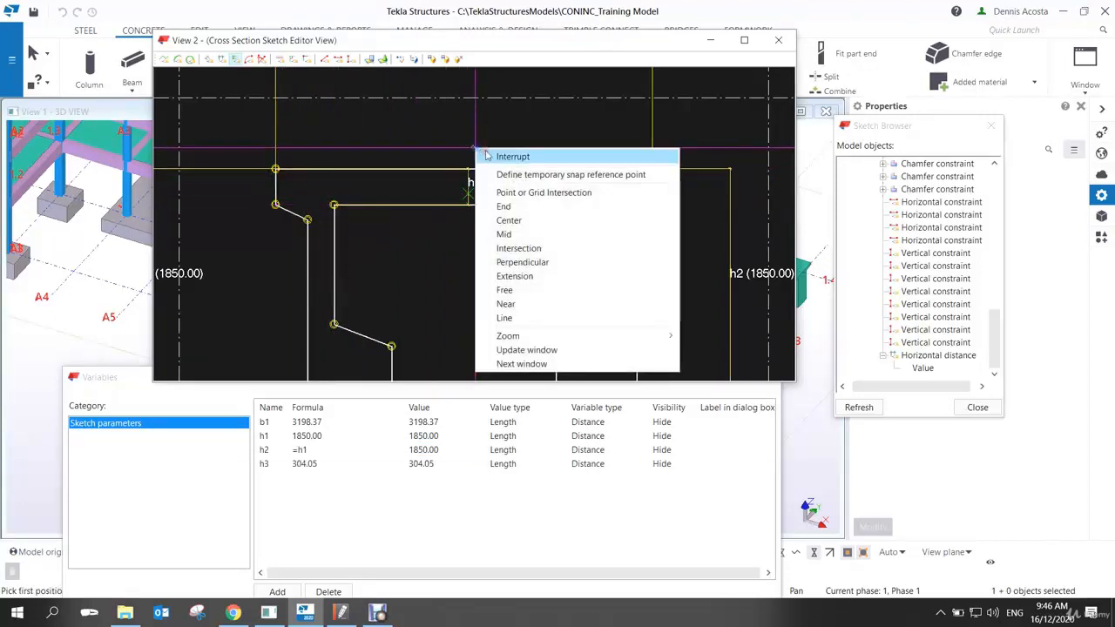
click(488, 156)
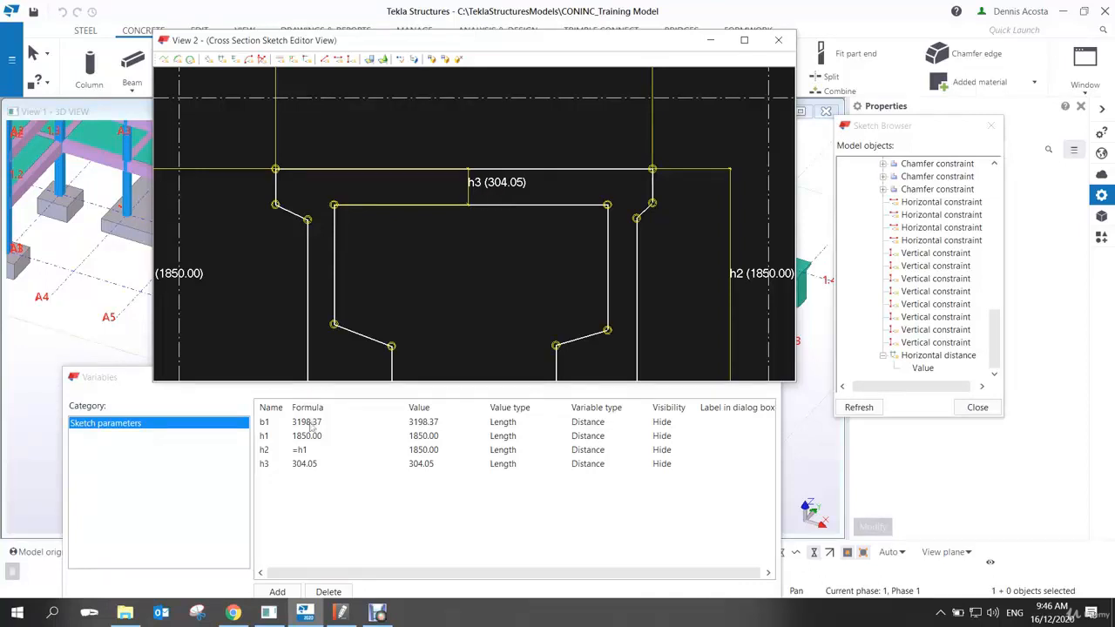
- Set the top flange thickness variable h3 to 200
double_click(314, 463)
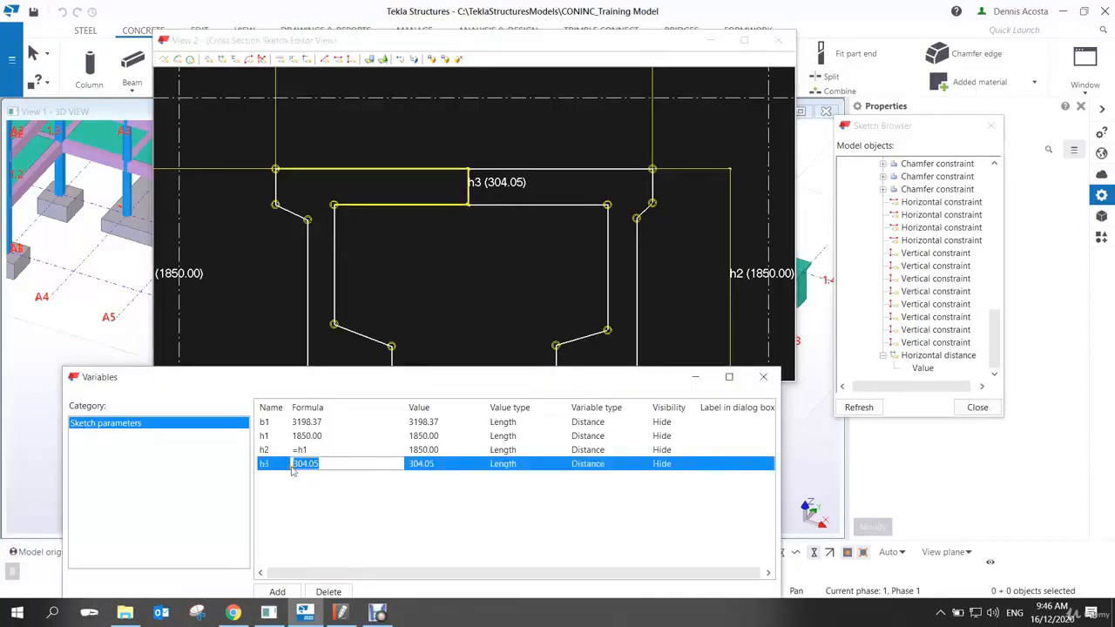
text(200)
key(Return)
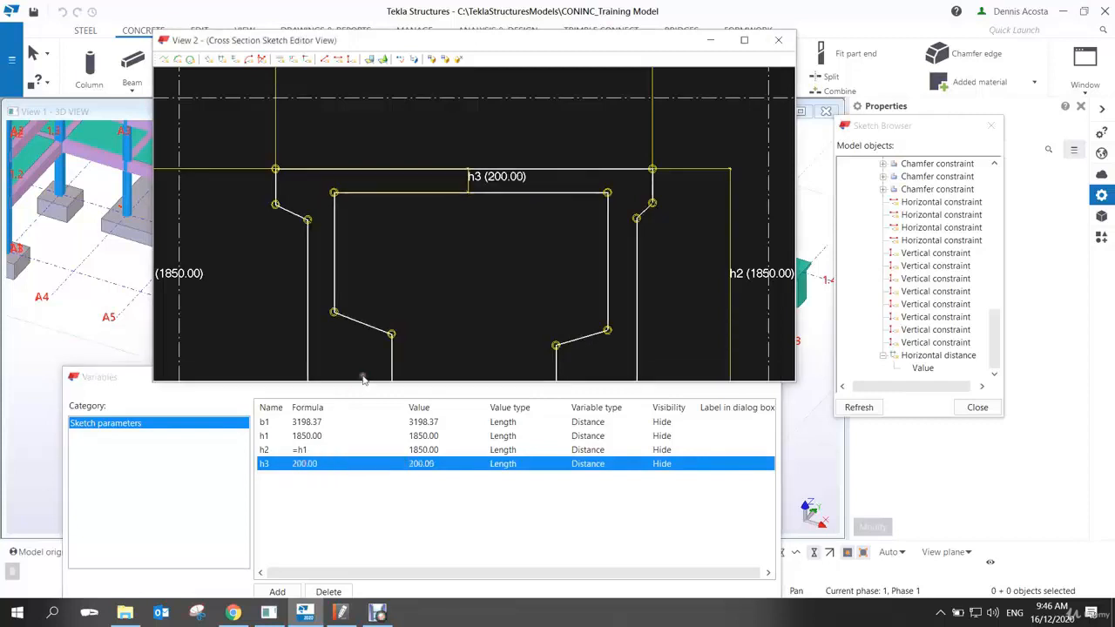
- Add a horizontal distance dimension across the left web, between the inner face's lower corner and the outer face's upper corner
scroll(467, 308, down, 1)
middle_drag(465, 325, 477, 303)
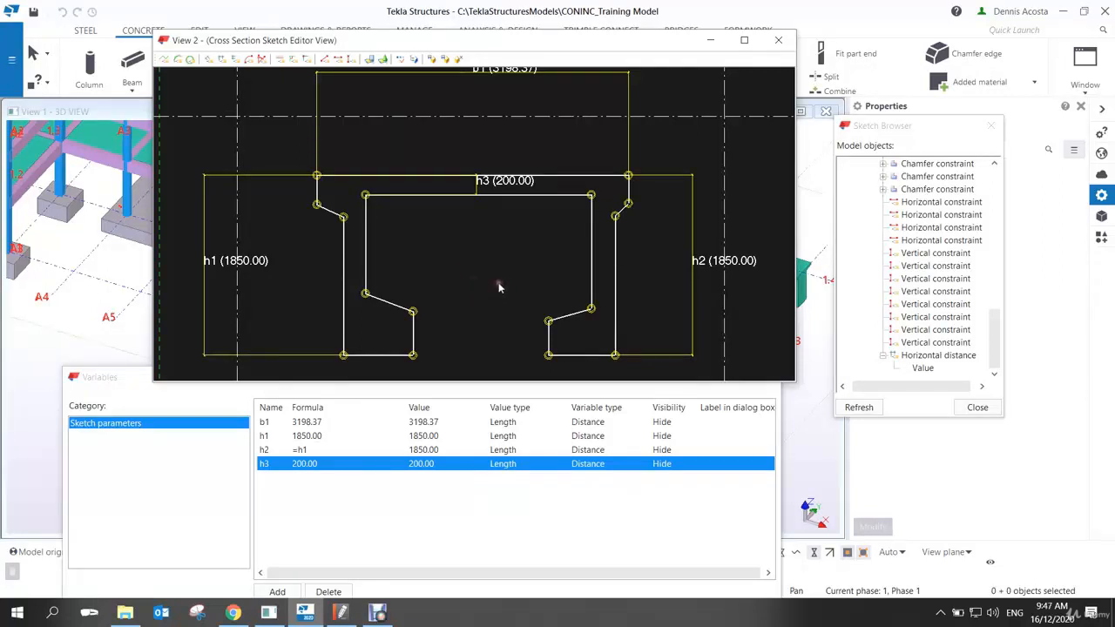
scroll(486, 286, down, 1)
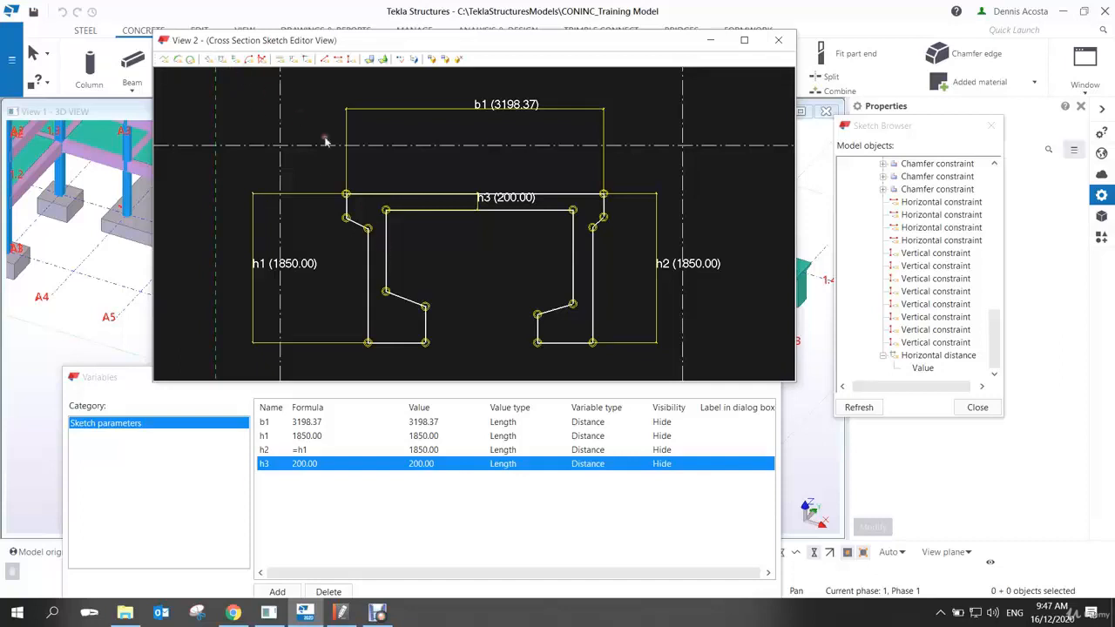
click(223, 60)
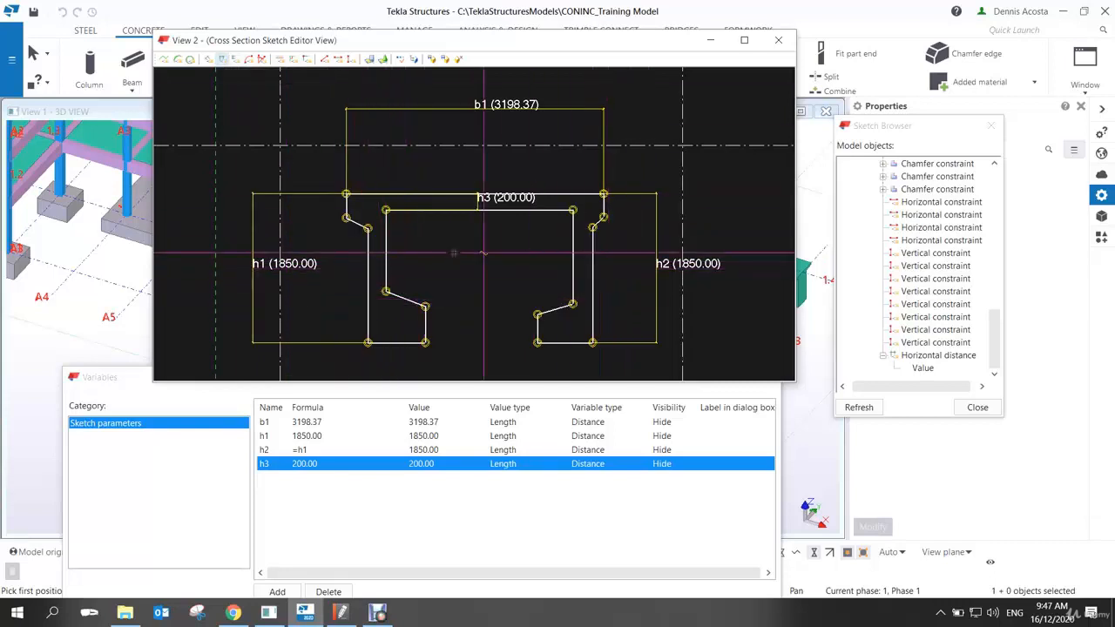
scroll(384, 291, up, 2)
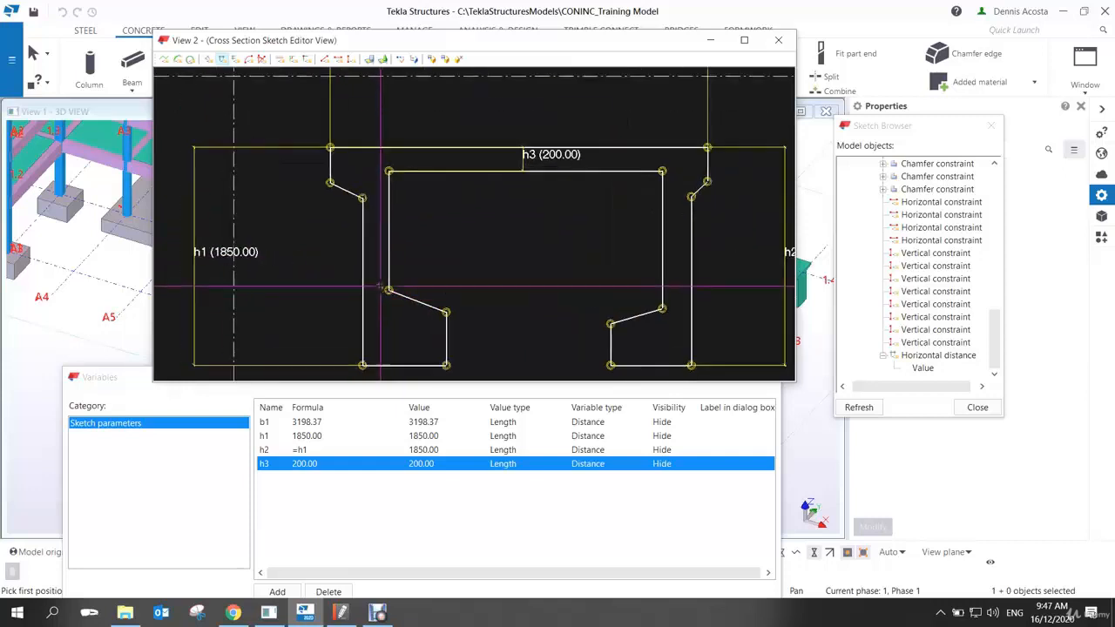
click(389, 289)
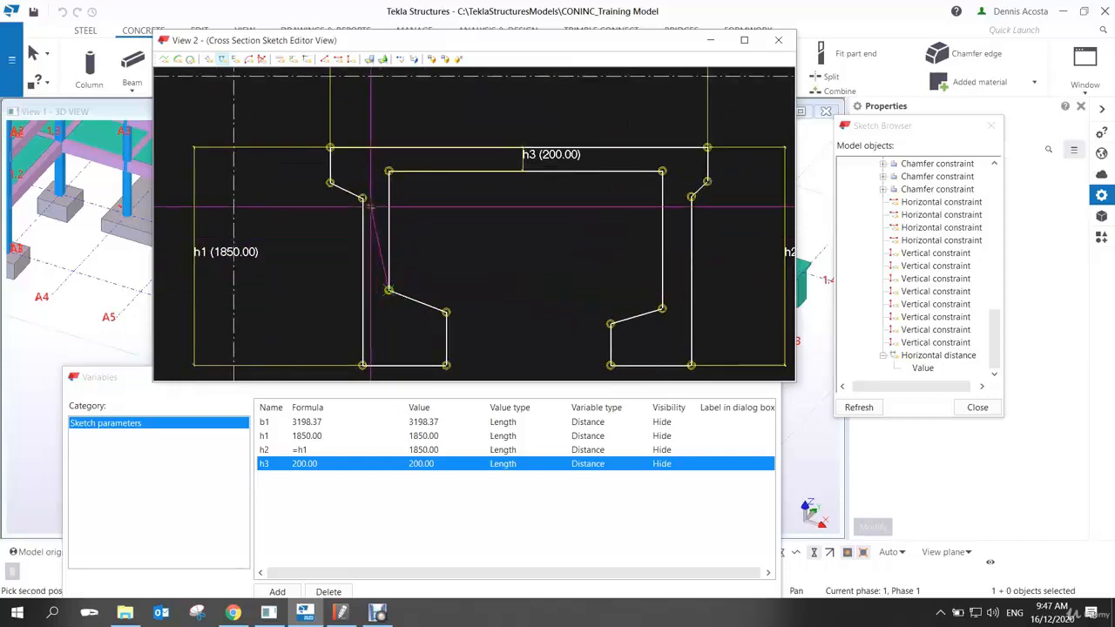
click(362, 199)
click(406, 246)
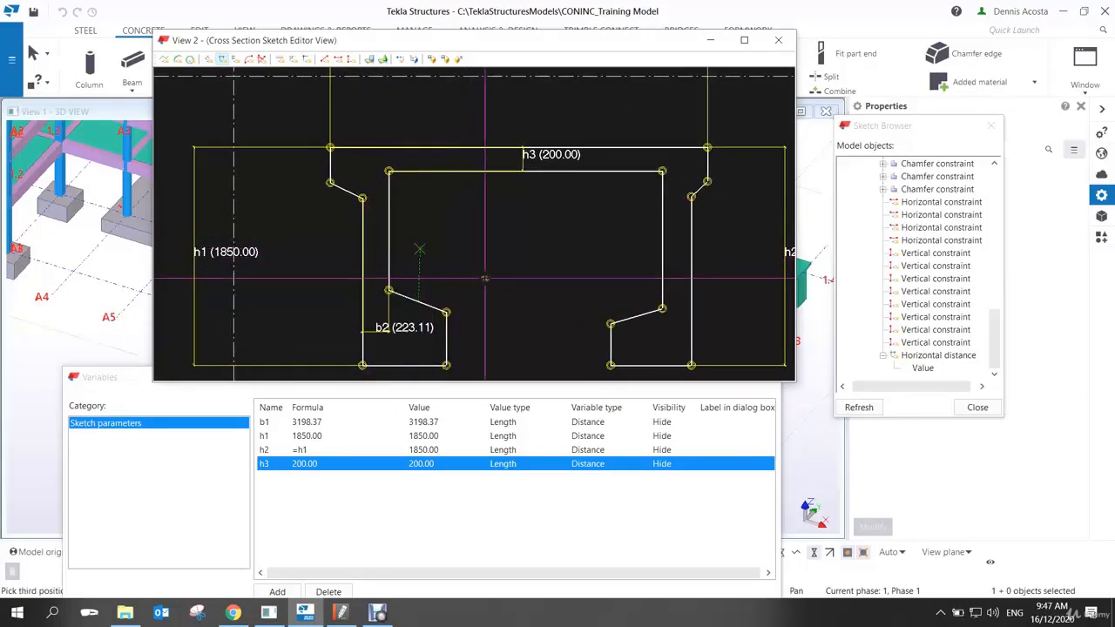
- Add a horizontal distance dimension across the right web, between the inner face's lower corner and the outer face
middle_drag(634, 252, 539, 229)
click(566, 285)
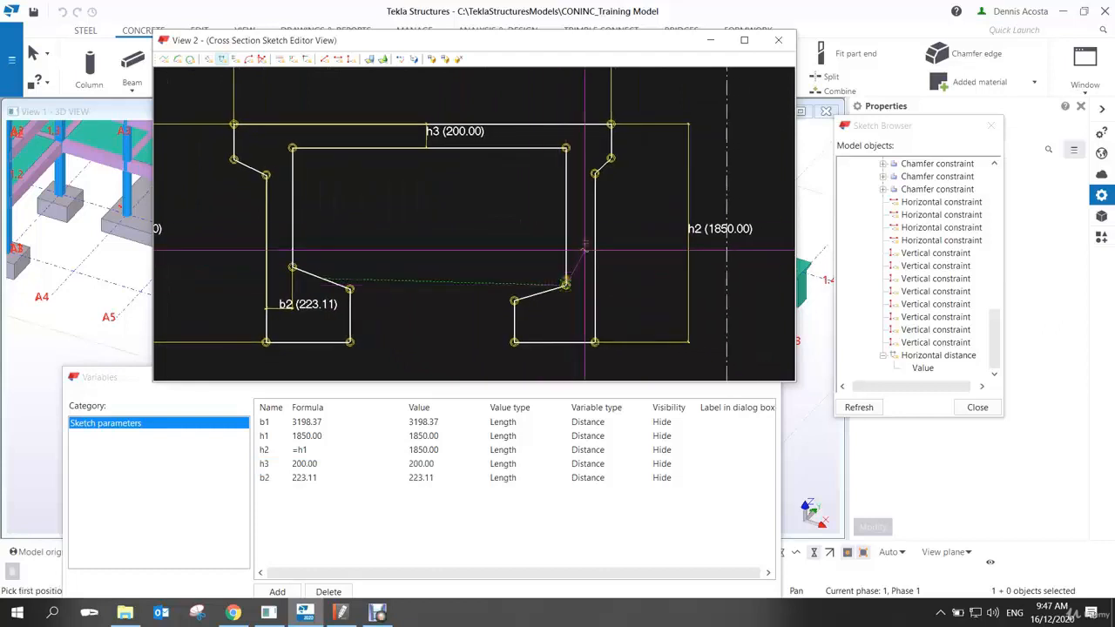
click(618, 249)
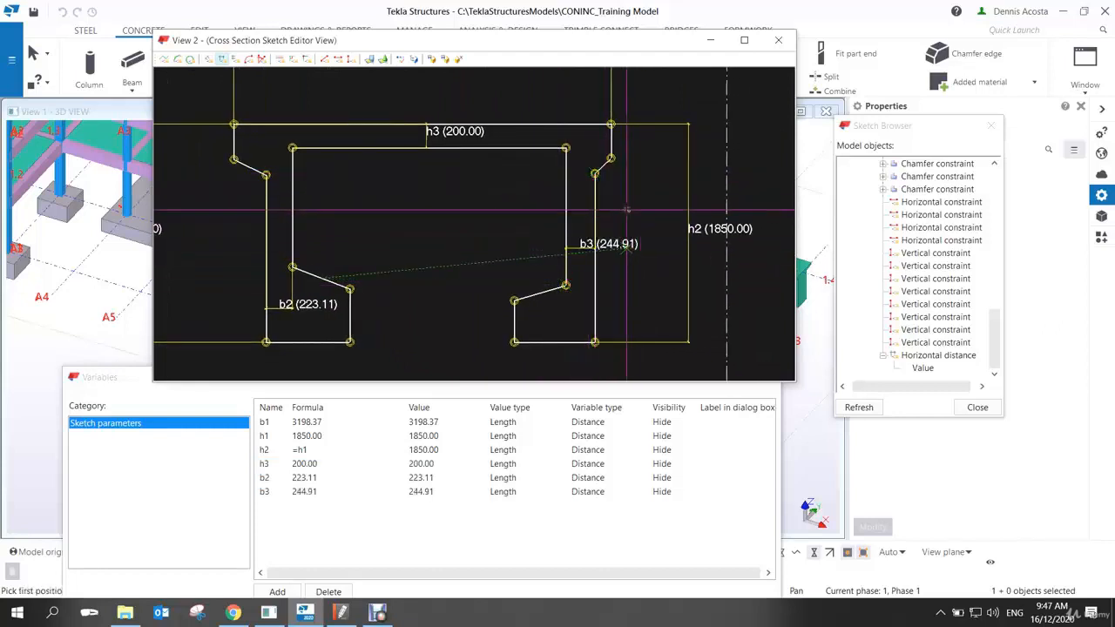
right_click(625, 202)
click(652, 213)
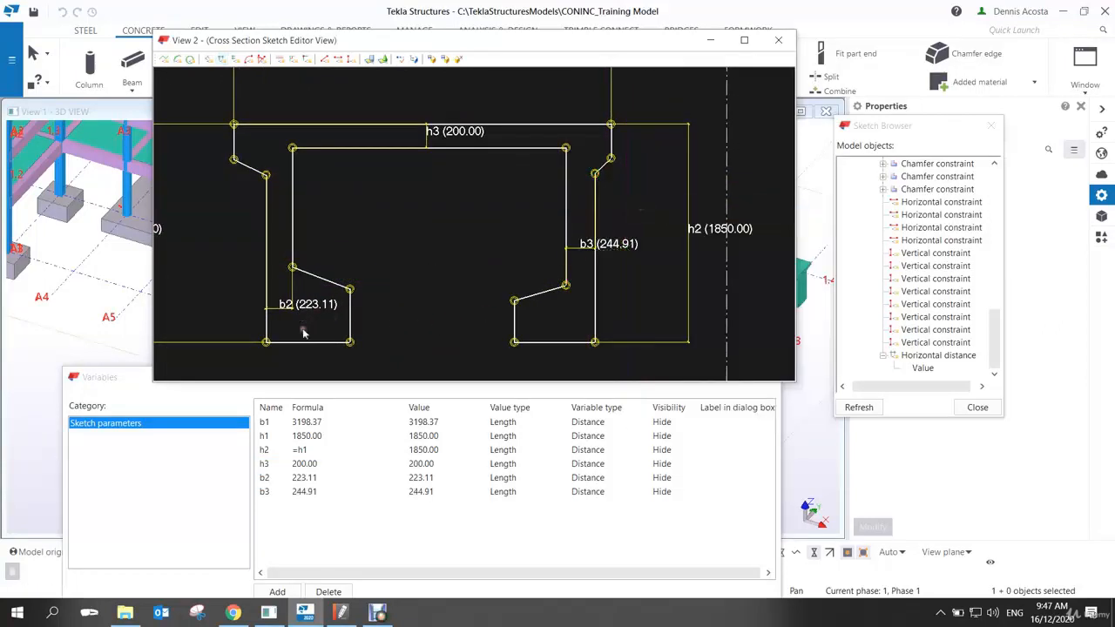
- Set the left web thickness variable b2 to 200
double_click(318, 479)
drag(324, 486, 270, 484)
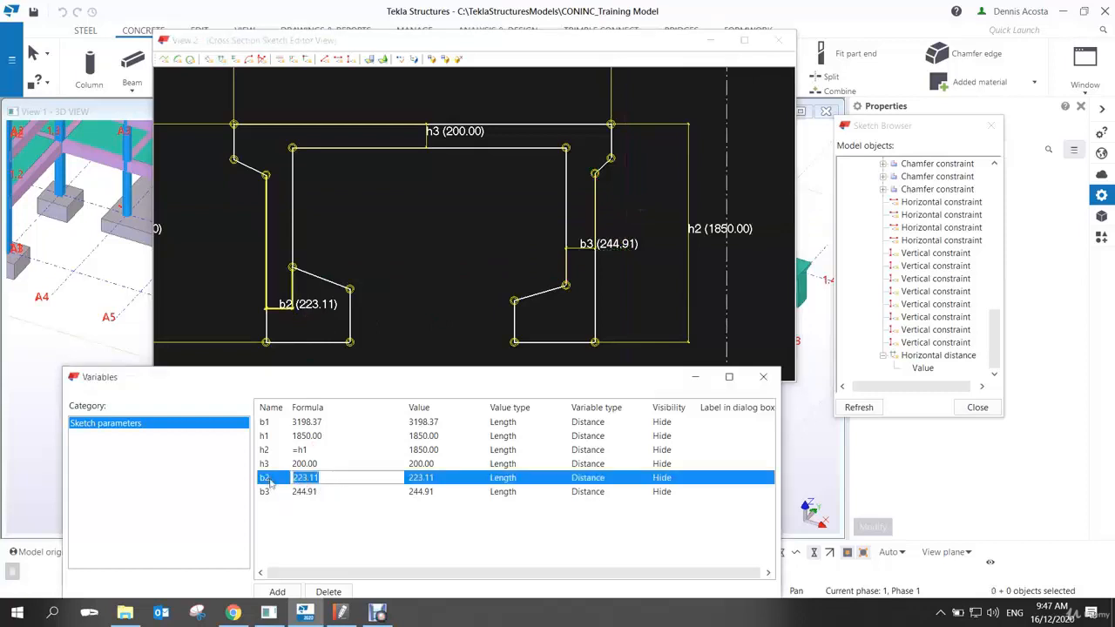
text(200)
key(Return)
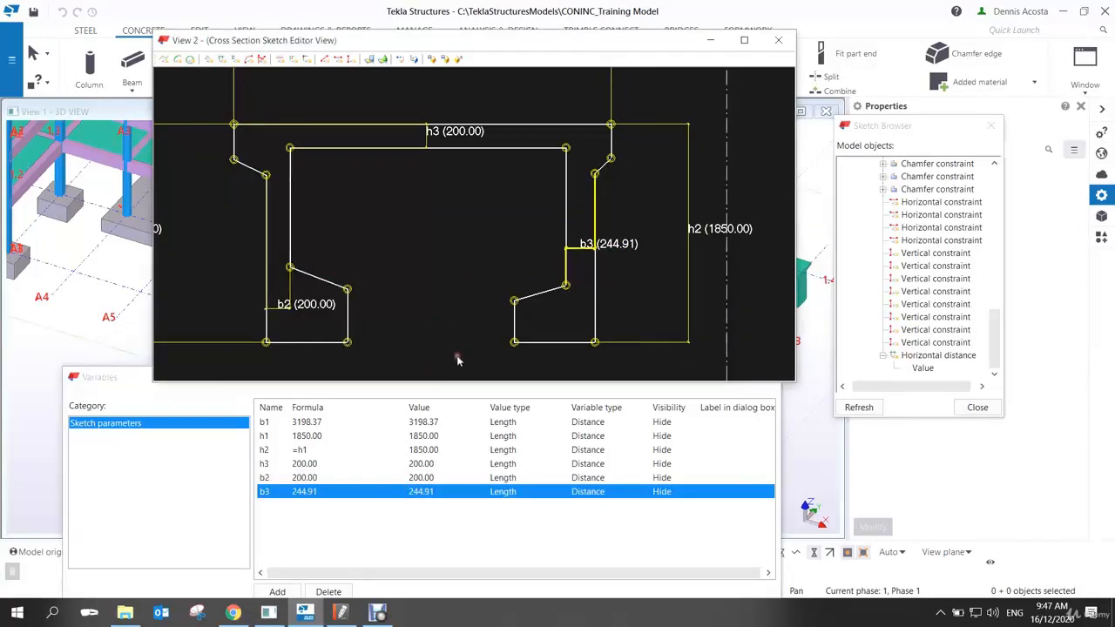
- Link the right web thickness to the left one by setting the formula of b3 to =b2
double_click(338, 491)
drag(348, 496, 266, 494)
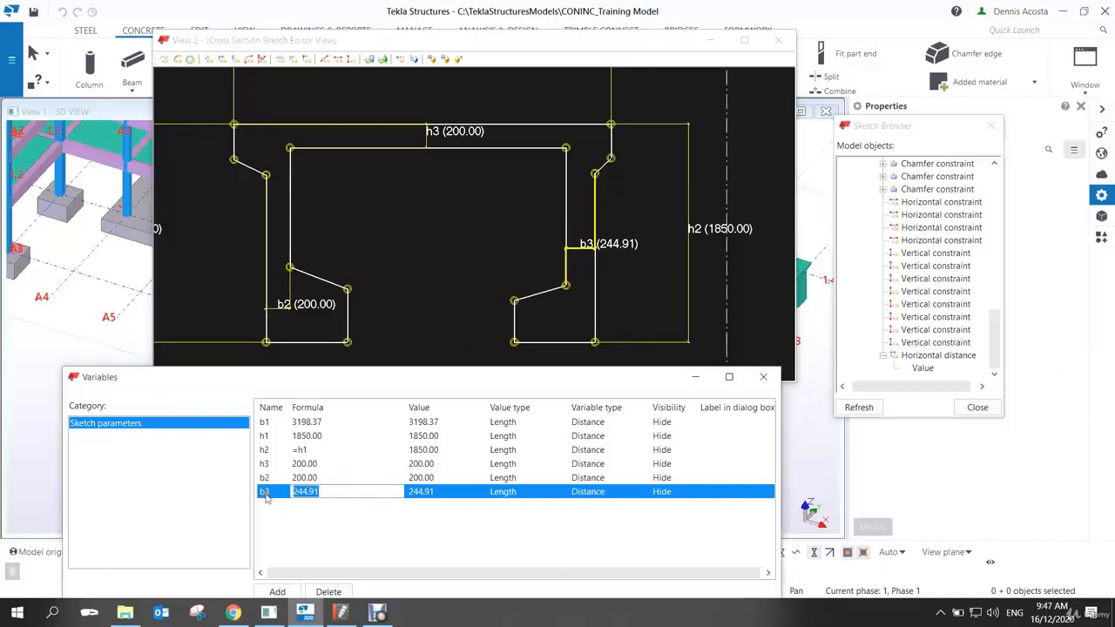
text(=b2)
key(Return)
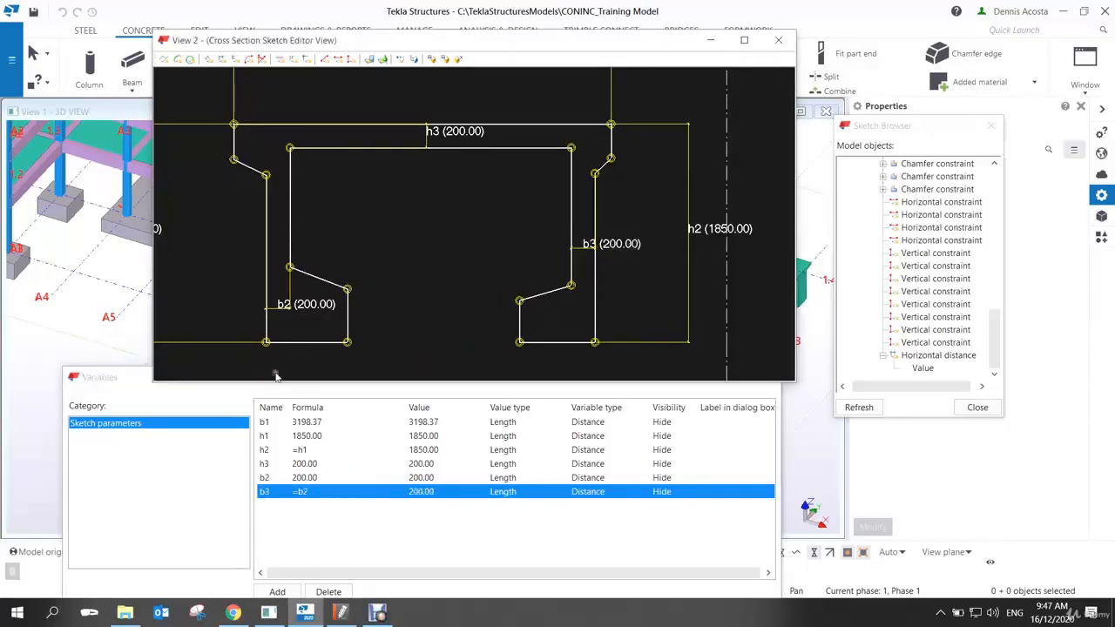
- Add a horizontal distance dimension below the profile between the outer bottom corners of the left and right webs
scroll(431, 269, down, 3)
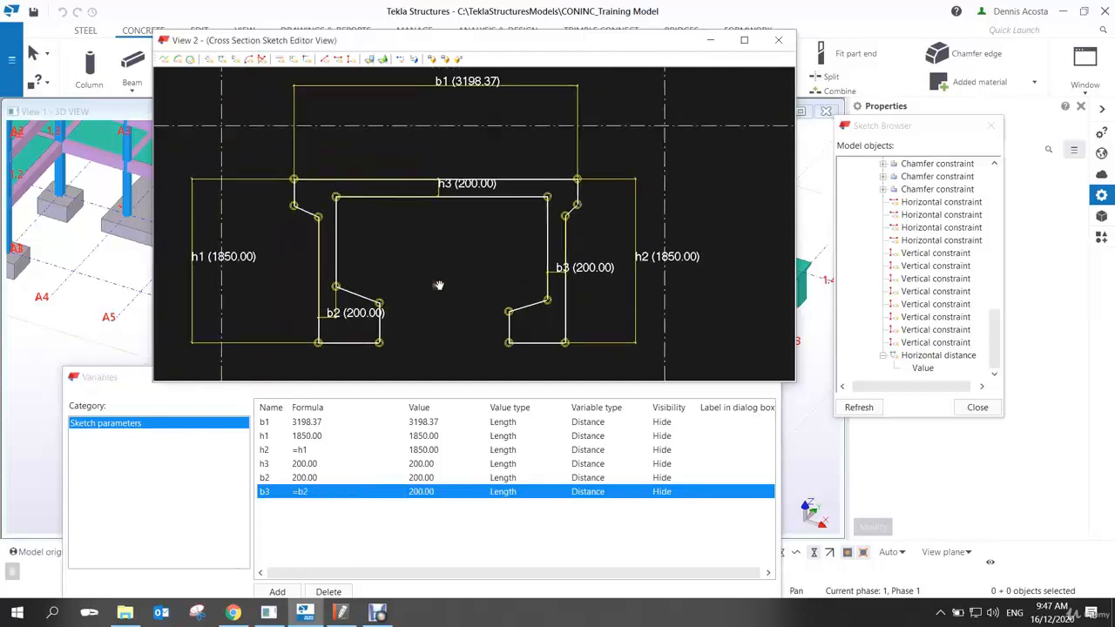
middle_drag(439, 286, 440, 286)
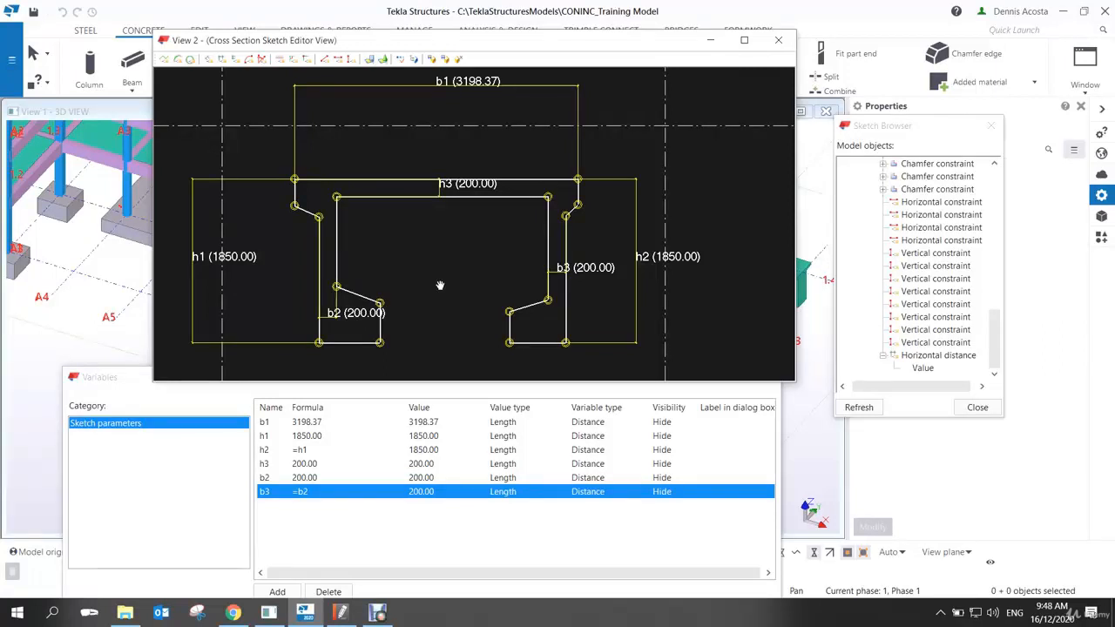
scroll(447, 257, down, 1)
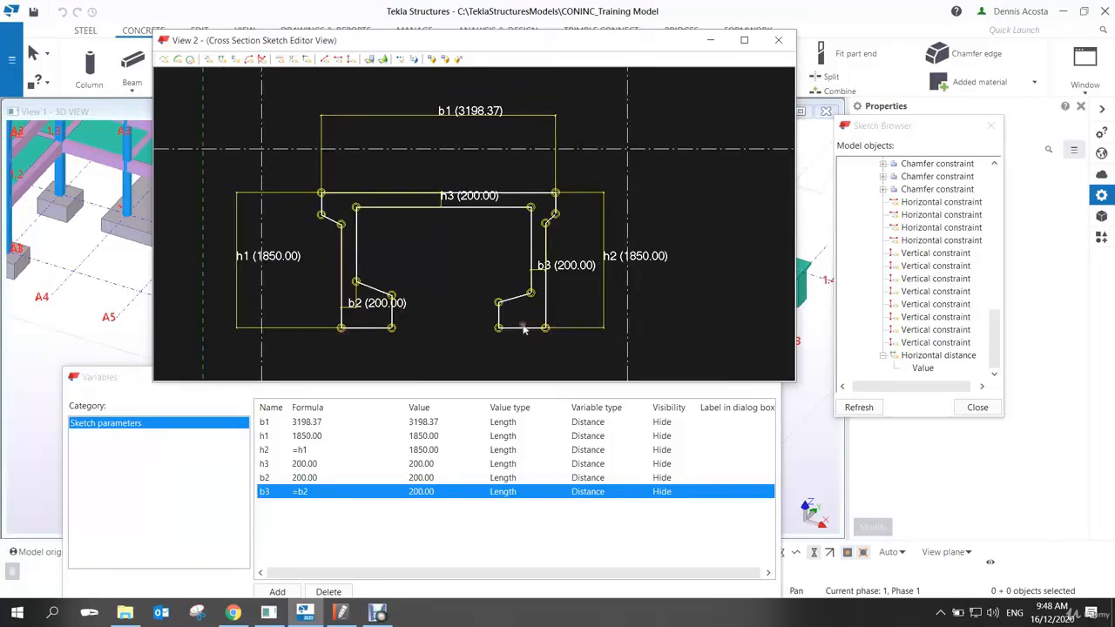
click(222, 59)
click(341, 329)
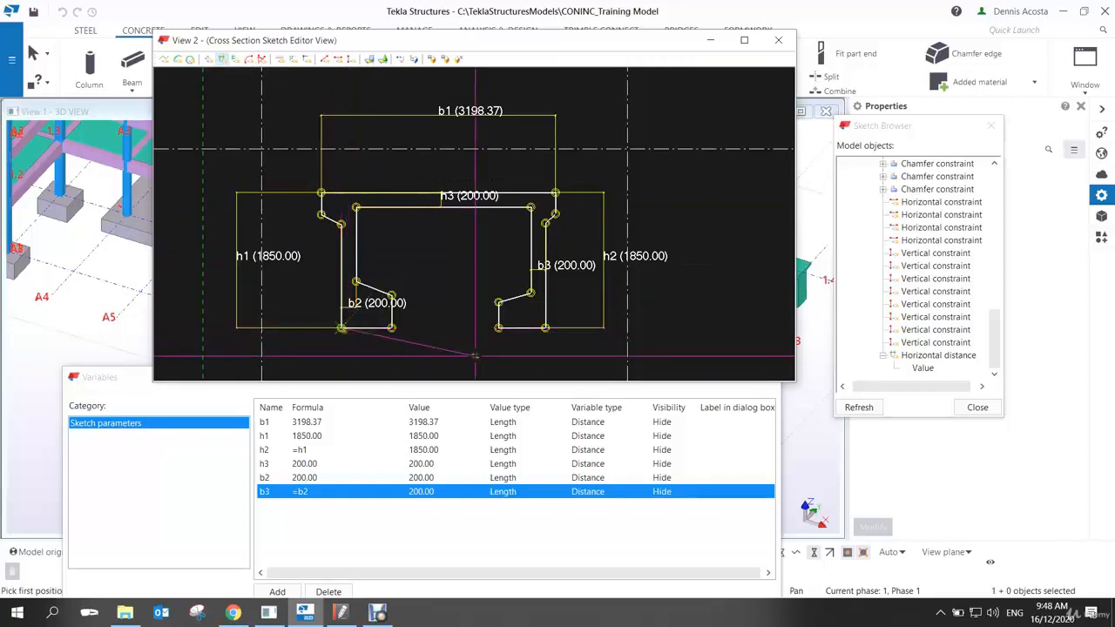
click(545, 328)
middle_drag(504, 318, 528, 227)
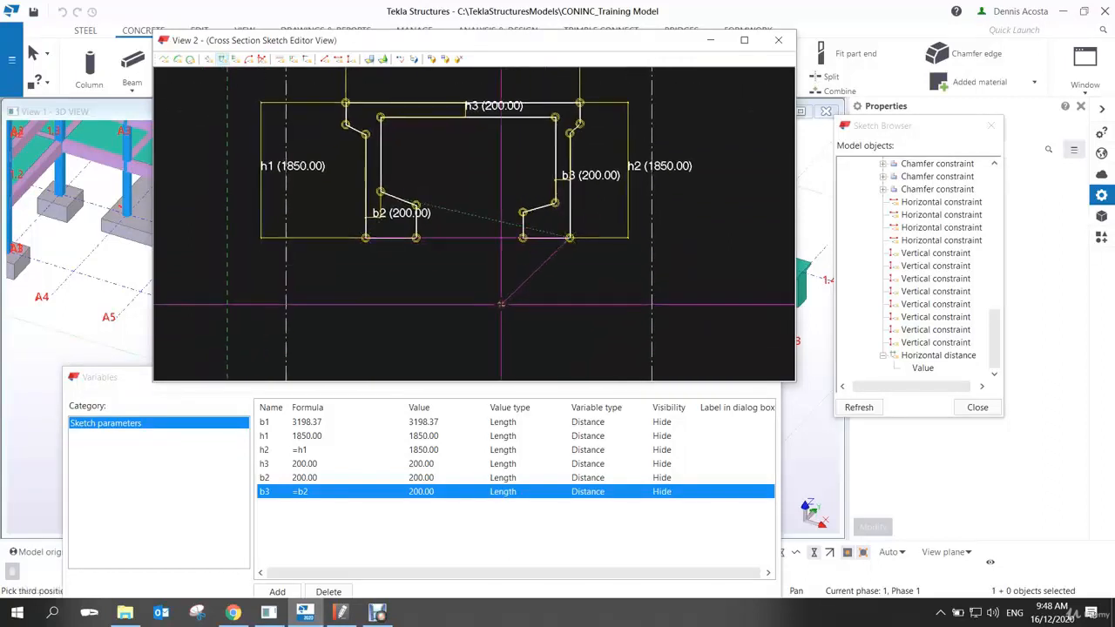
click(498, 311)
right_click(623, 186)
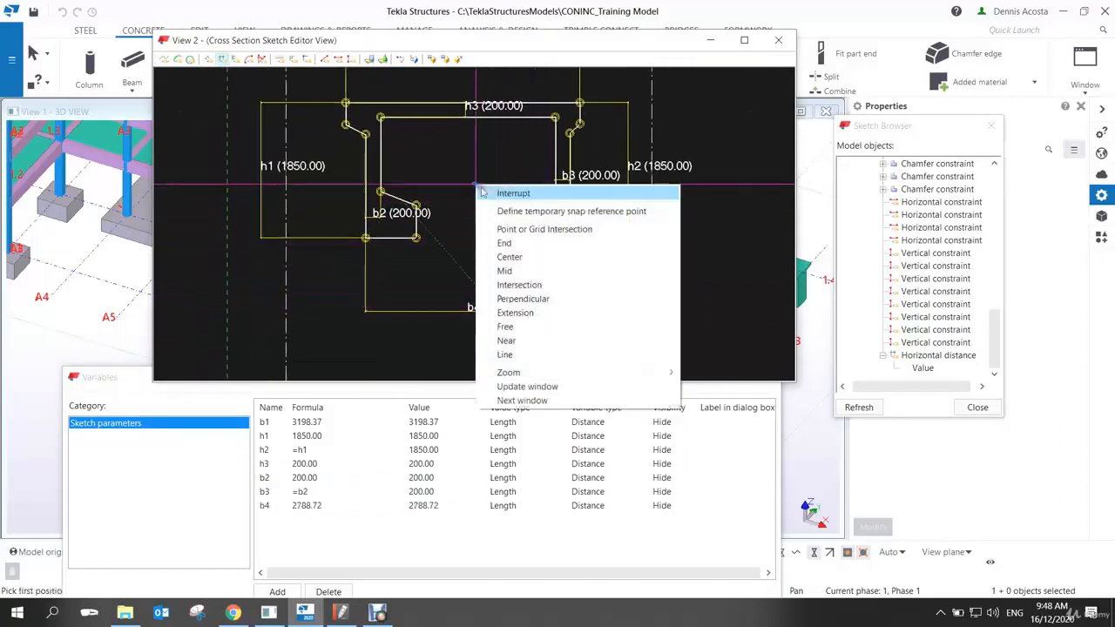
click(653, 194)
- Close and reopen the Variables and Sketch Browser windows, arranging them around the sketch view so the profile stays uncovered
middle_drag(508, 240, 475, 301)
scroll(475, 303, down, 2)
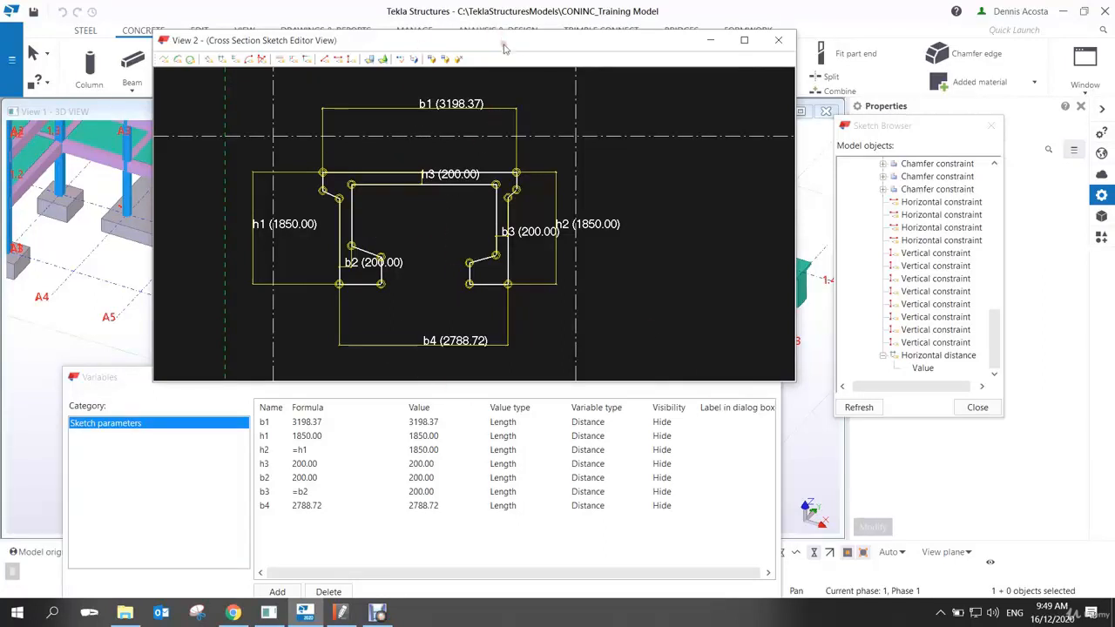
drag(505, 41, 495, 29)
drag(457, 378, 471, 265)
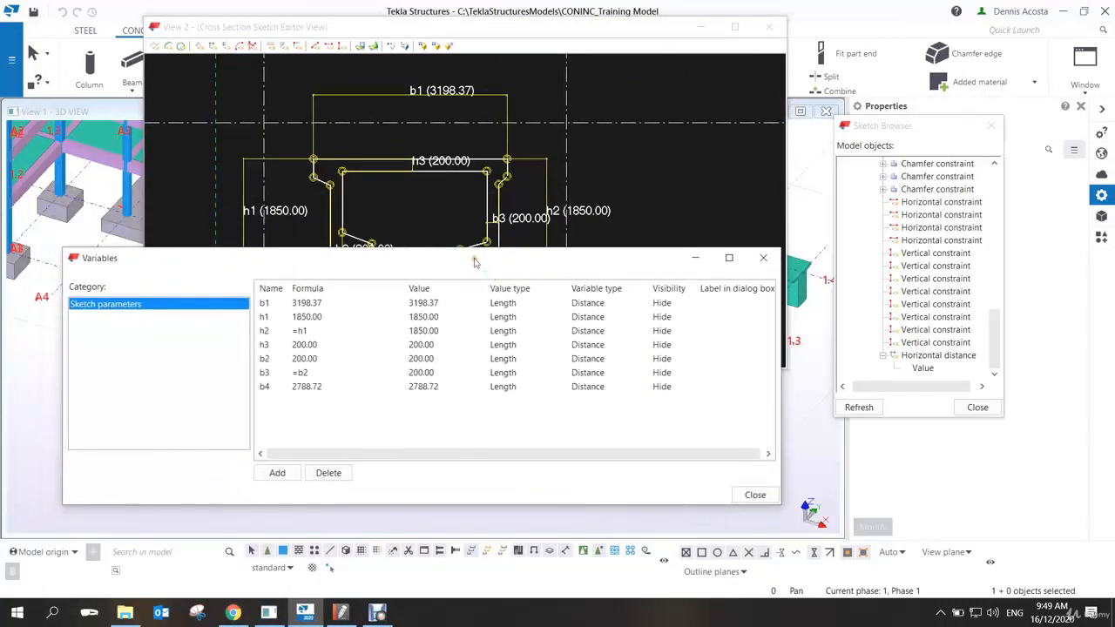
click(762, 258)
click(991, 126)
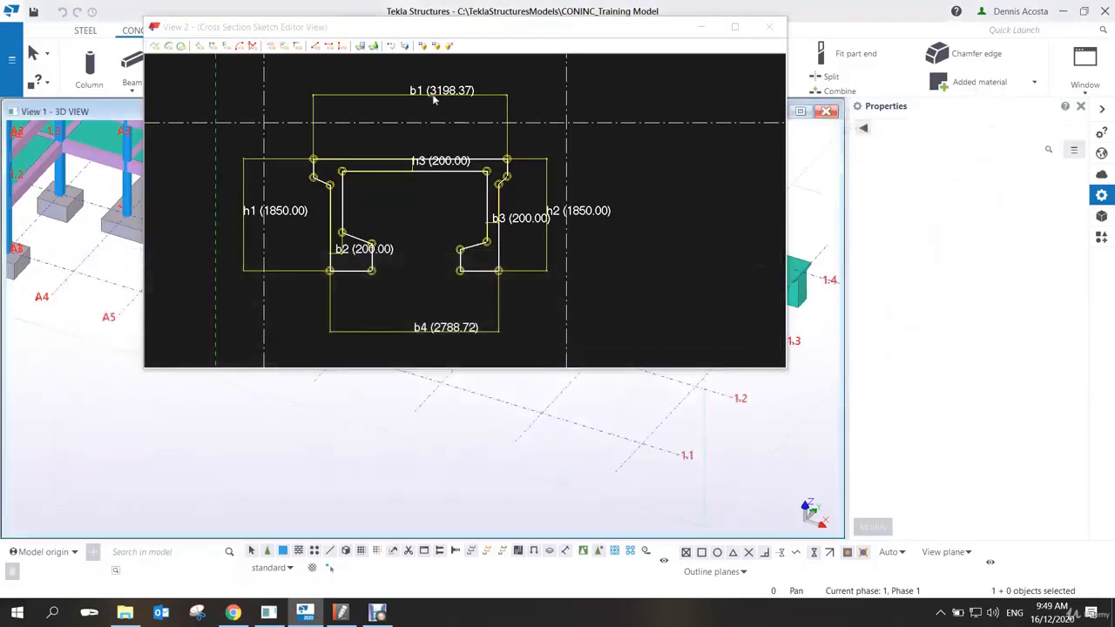
click(391, 50)
click(406, 50)
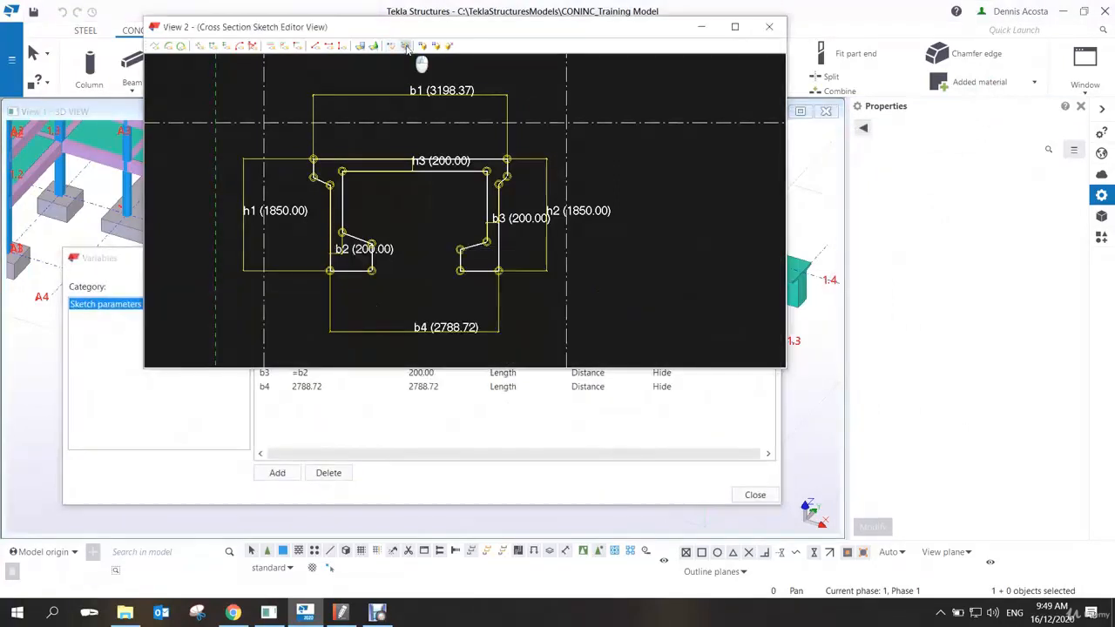
mouse_move(898, 129)
mouse_down()
mouse_move(917, 148)
mouse_move(888, 117)
mouse_up()
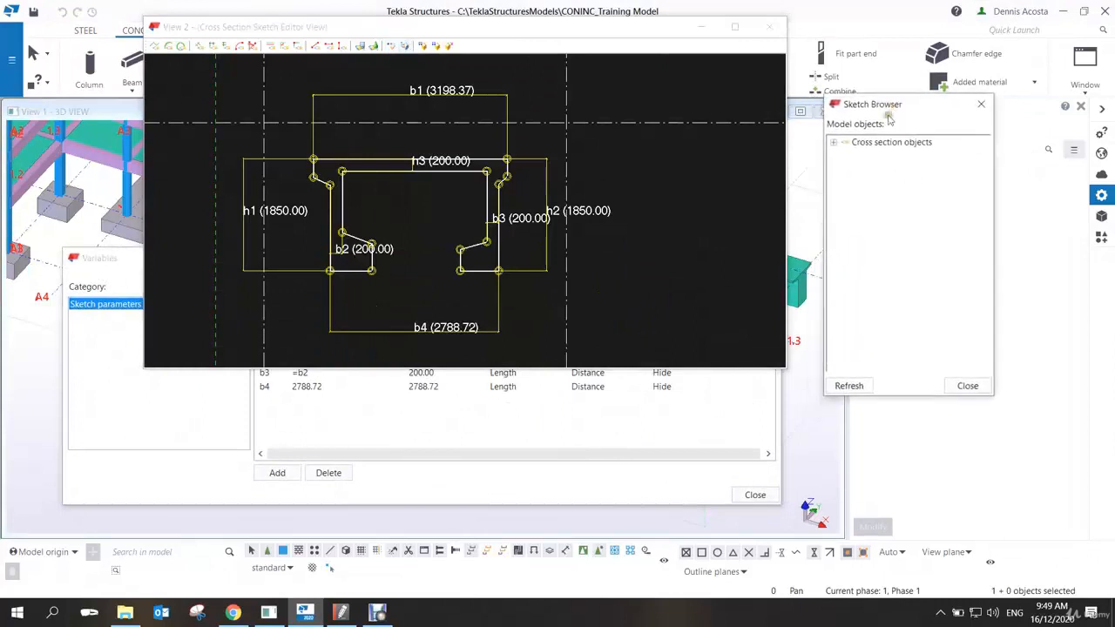
click(736, 417)
drag(617, 267, 639, 356)
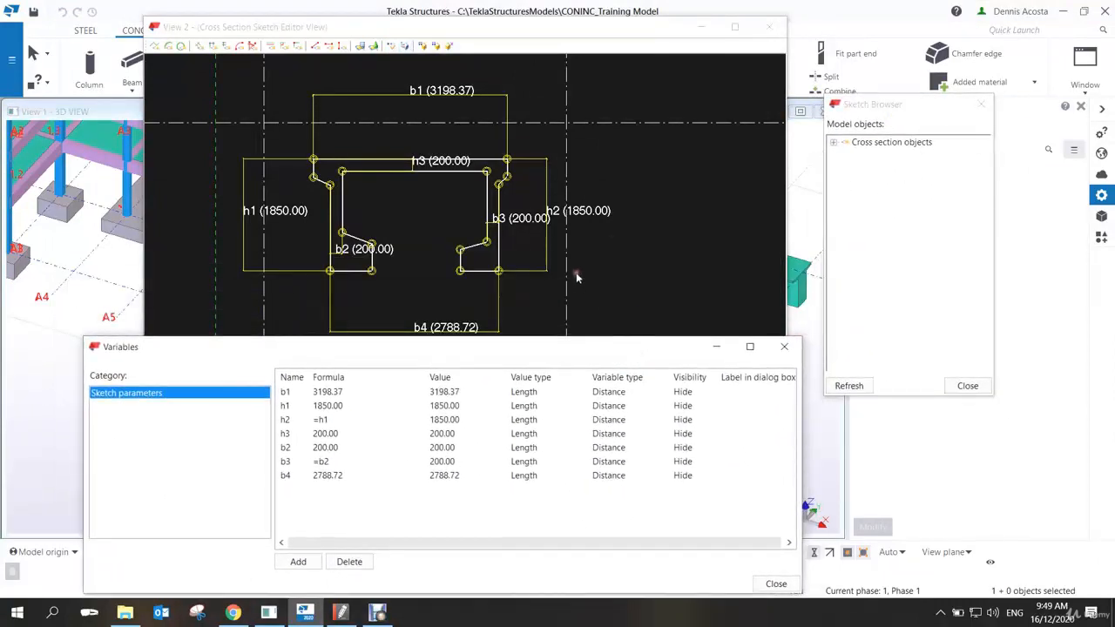
- Add a horizontal distance dimension below the left foot, between the ends of its bottom edge
scroll(568, 269, down, 2)
middle_drag(463, 259, 499, 248)
scroll(475, 221, up, 3)
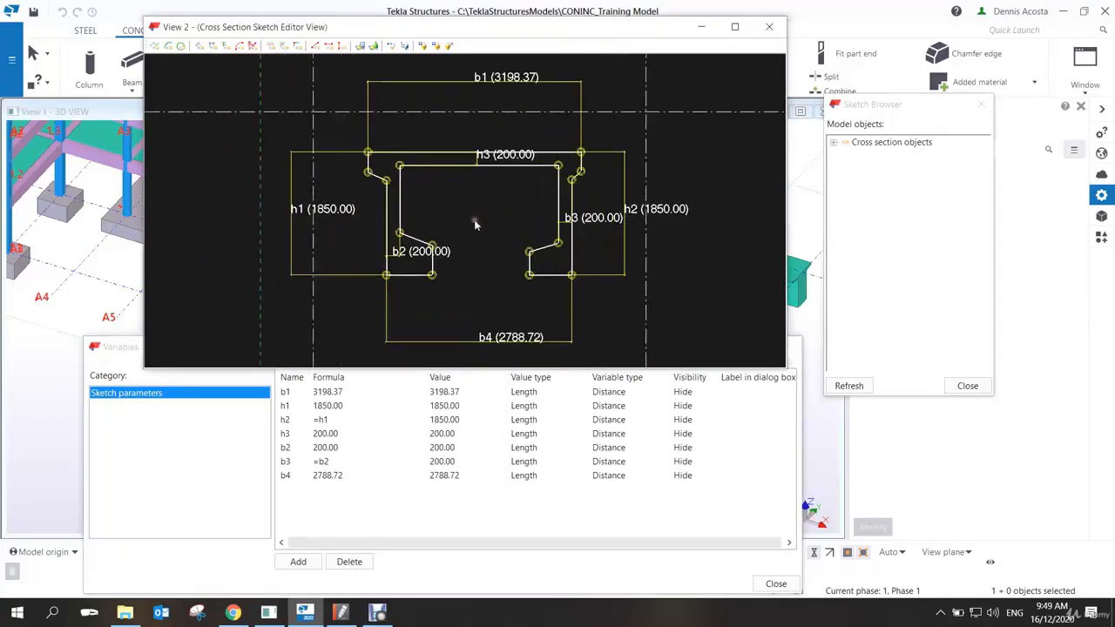
scroll(466, 243, up, 2)
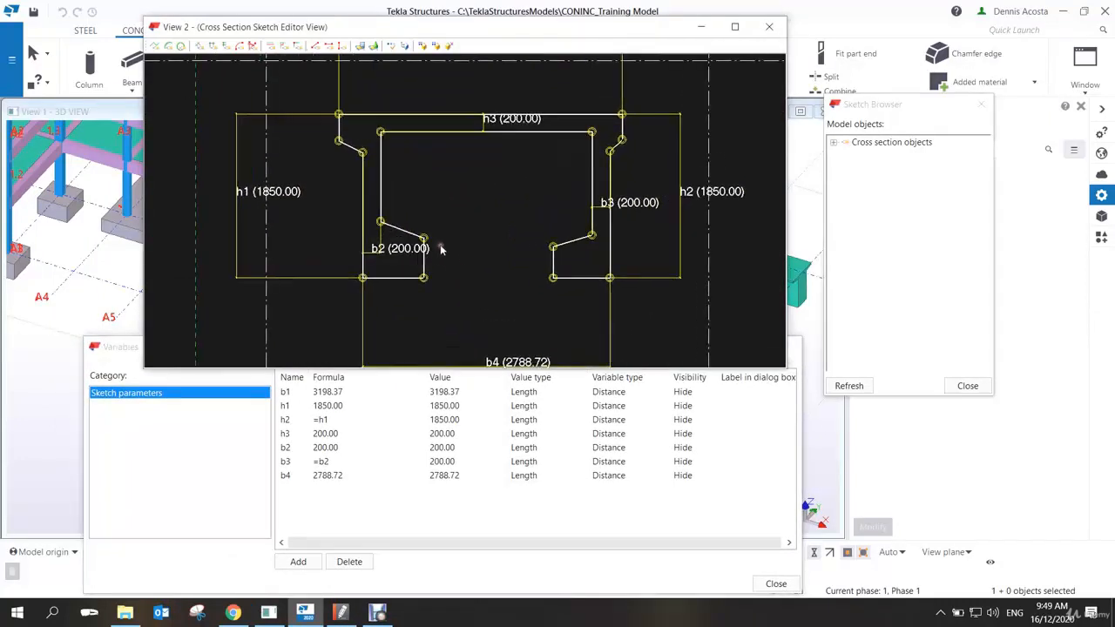
middle_drag(422, 283, 427, 271)
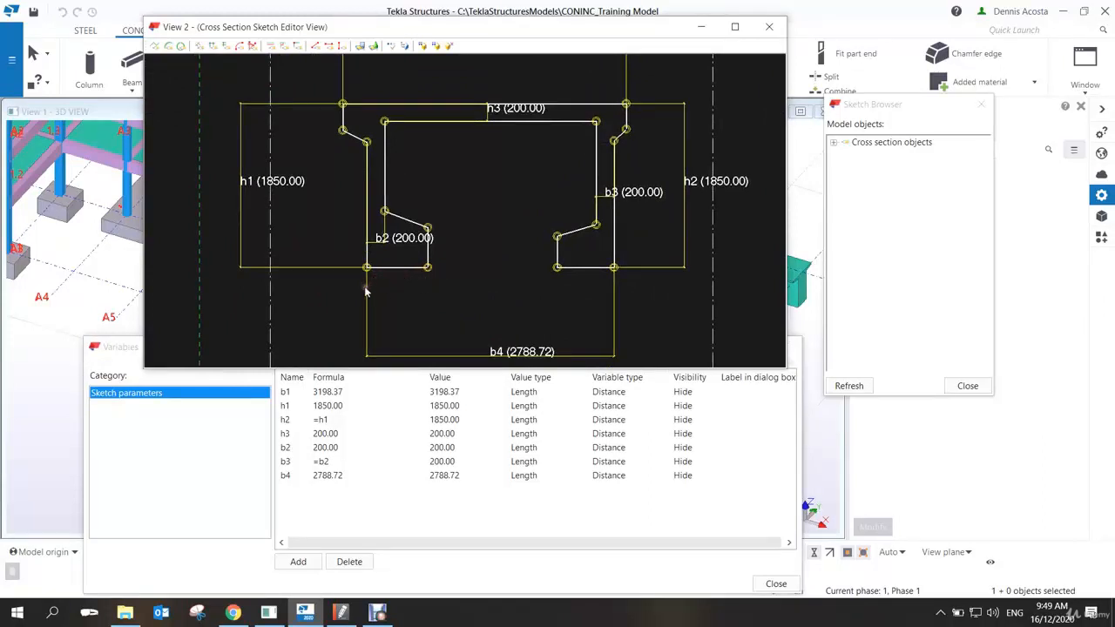
click(213, 45)
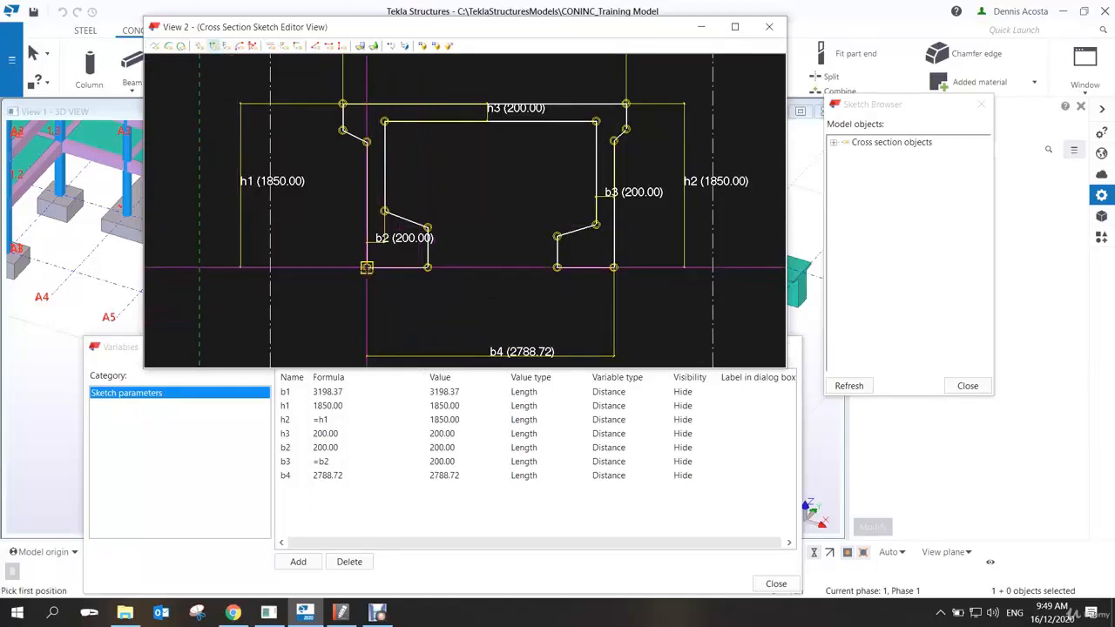
click(366, 268)
click(428, 267)
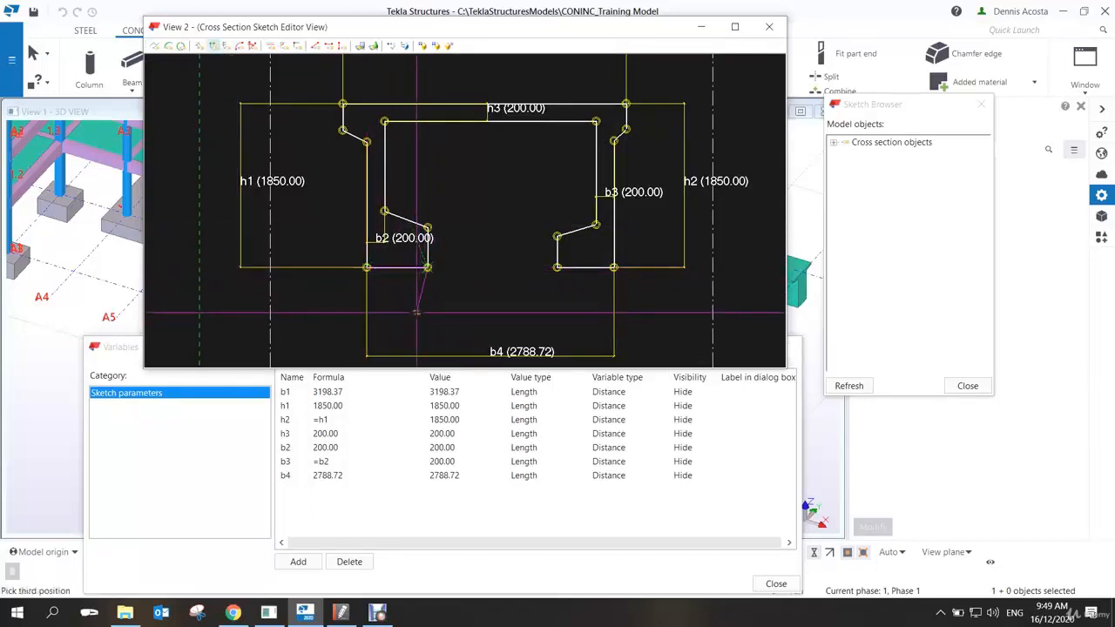
click(417, 313)
- Add a horizontal distance dimension below the right foot, between the ends of its bottom edge
click(558, 267)
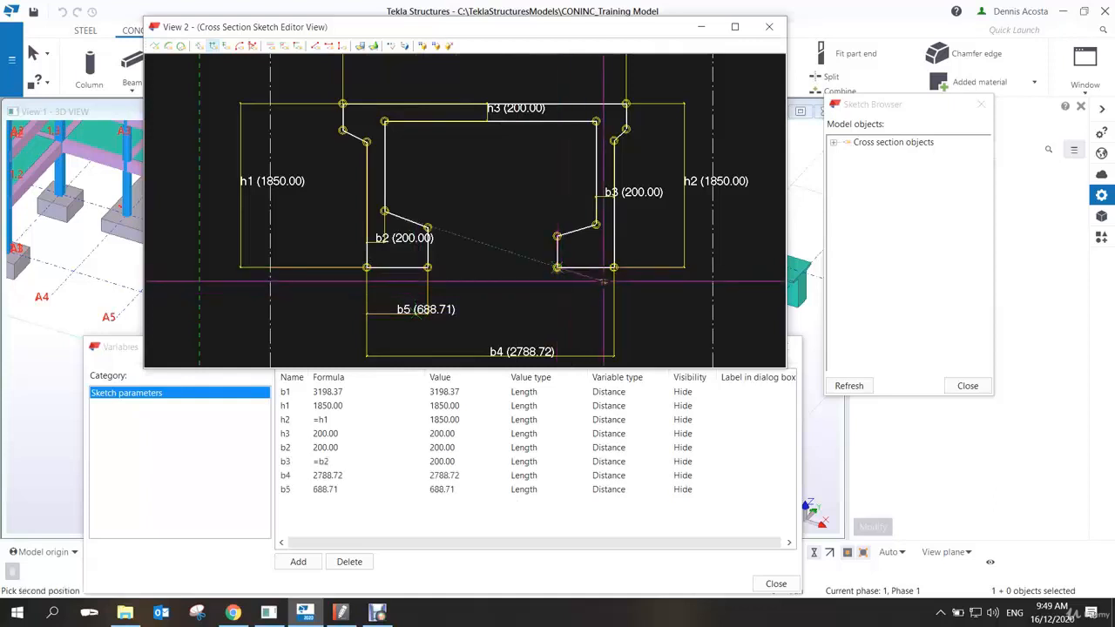
click(614, 268)
click(592, 314)
right_click(512, 277)
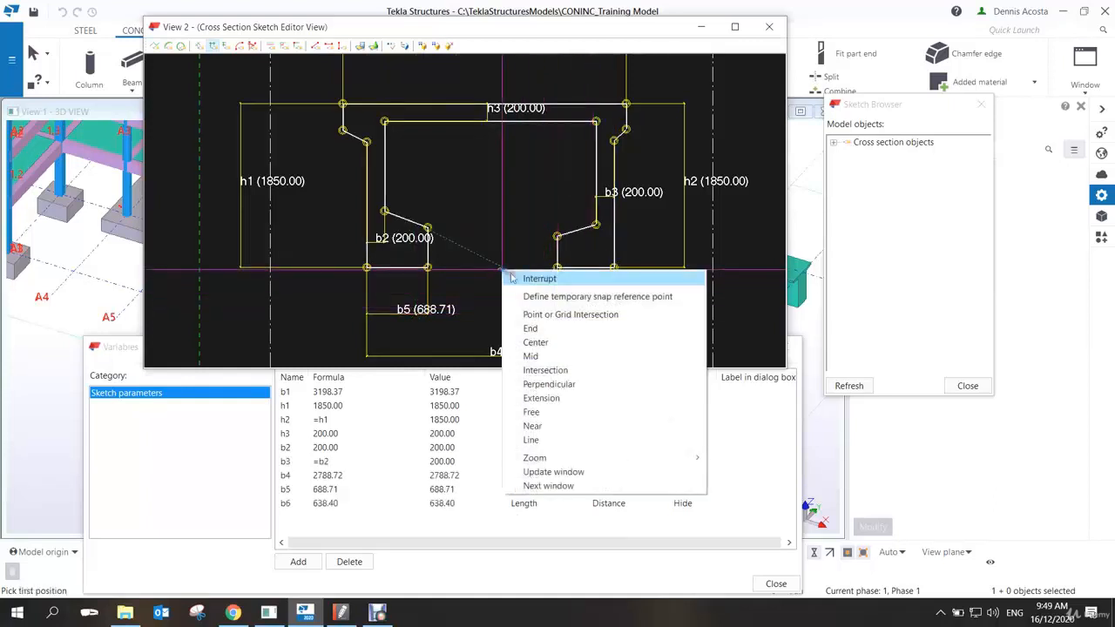
click(512, 277)
- Set the left foot width variable b5 to 600 and link the right foot width b6 with the formula =b5
double_click(340, 490)
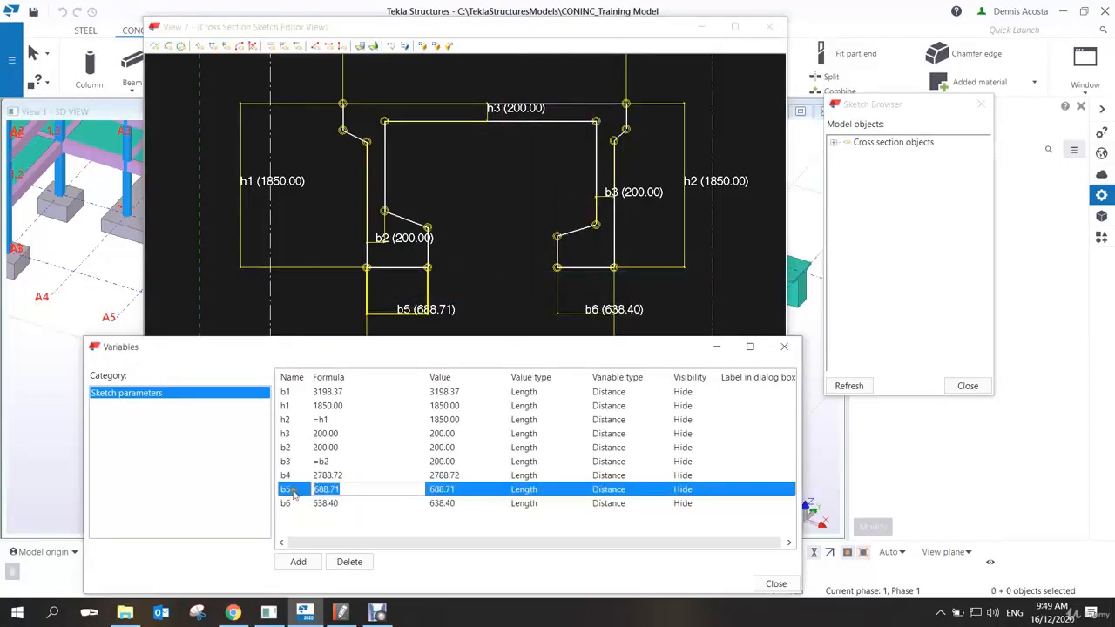
text(600)
key(Return)
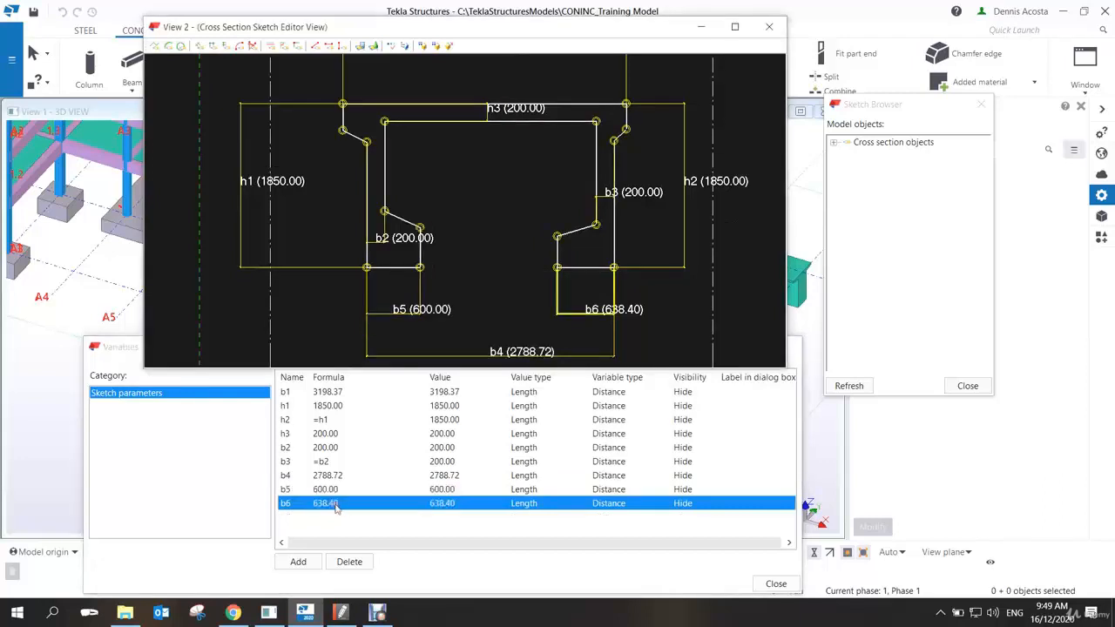
double_click(340, 504)
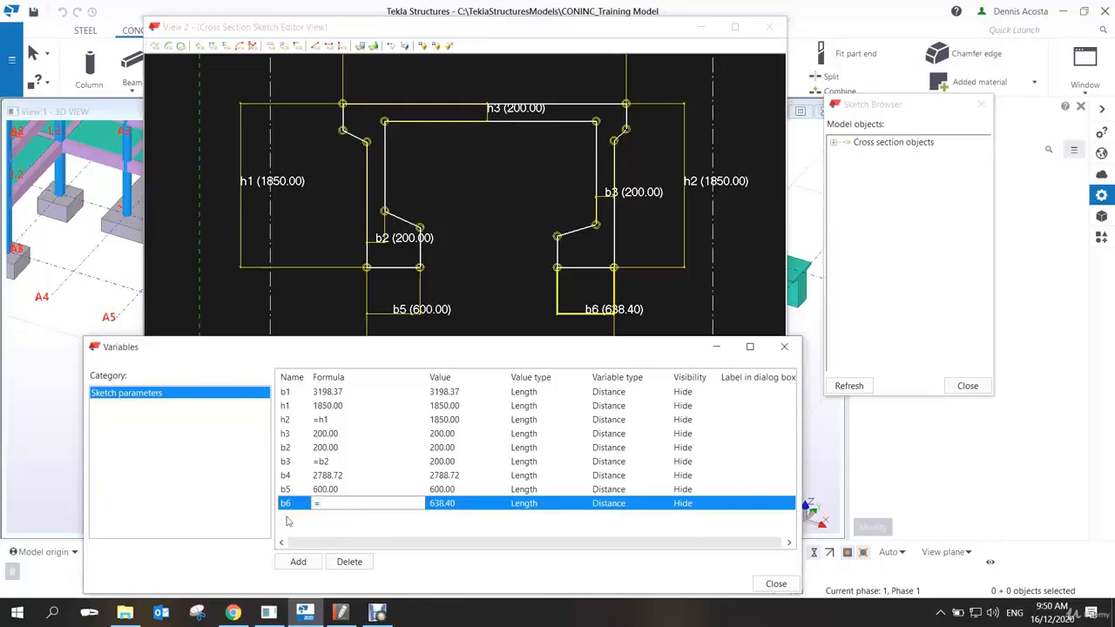
text(5)
key(Return)
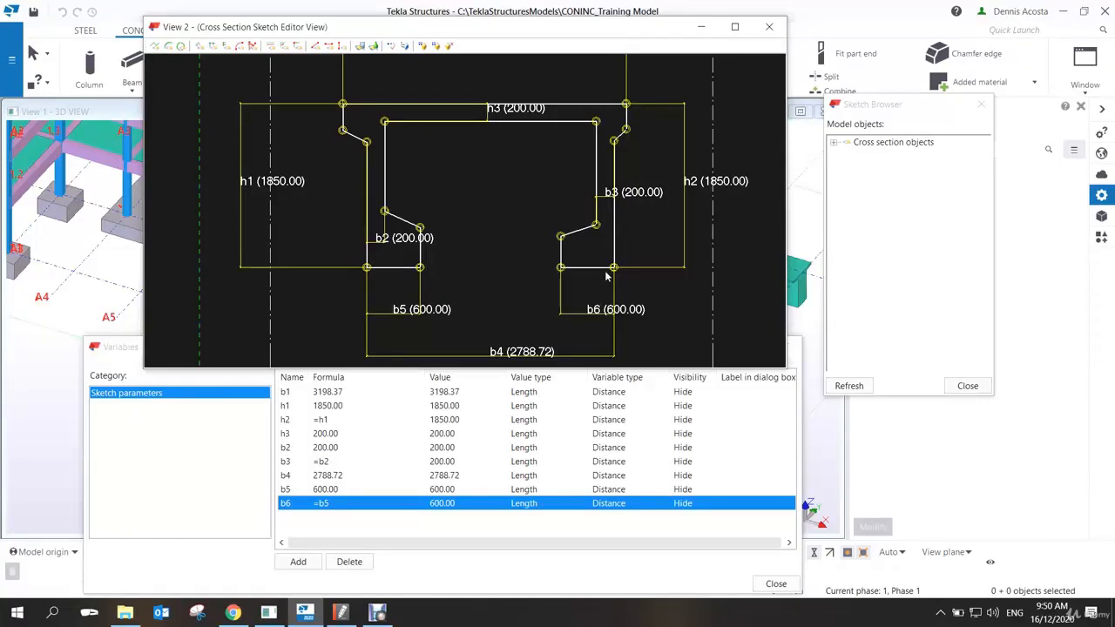
- Switch to the shop drawing in PDF-XChange Editor and compare the foot dimensions in Section 3-3 with the neighbouring beam section
click(341, 612)
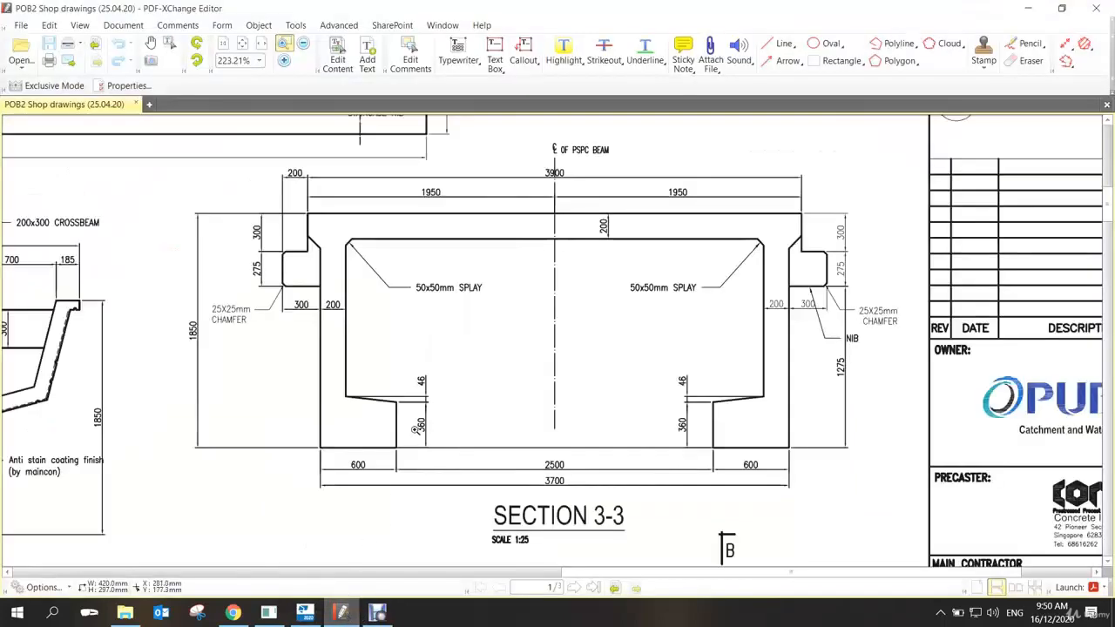
middle_click(438, 434)
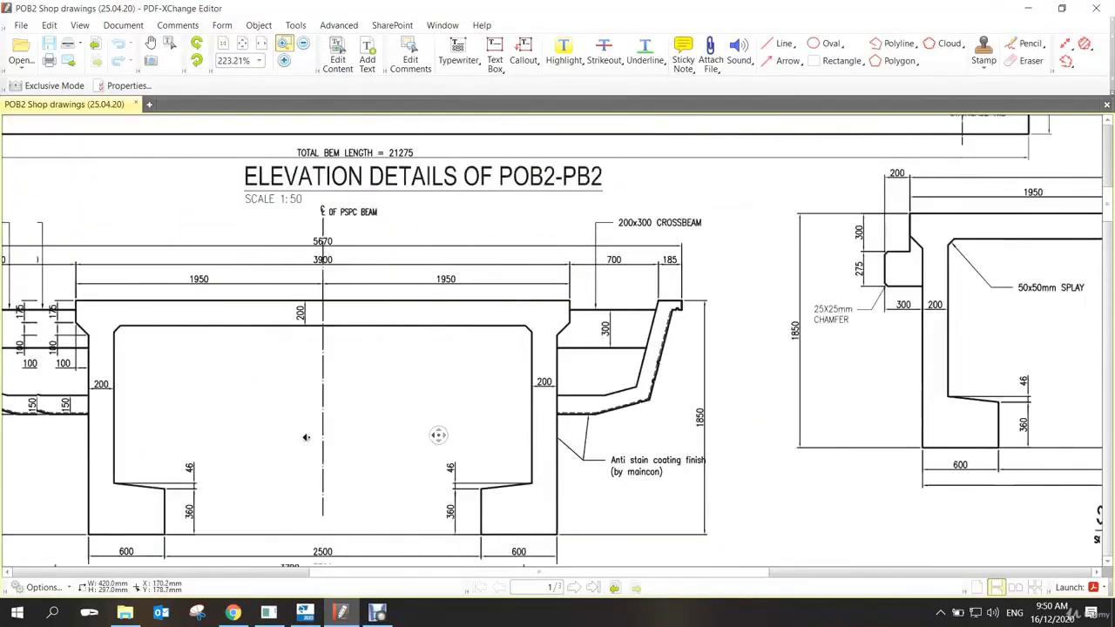
middle_click(438, 443)
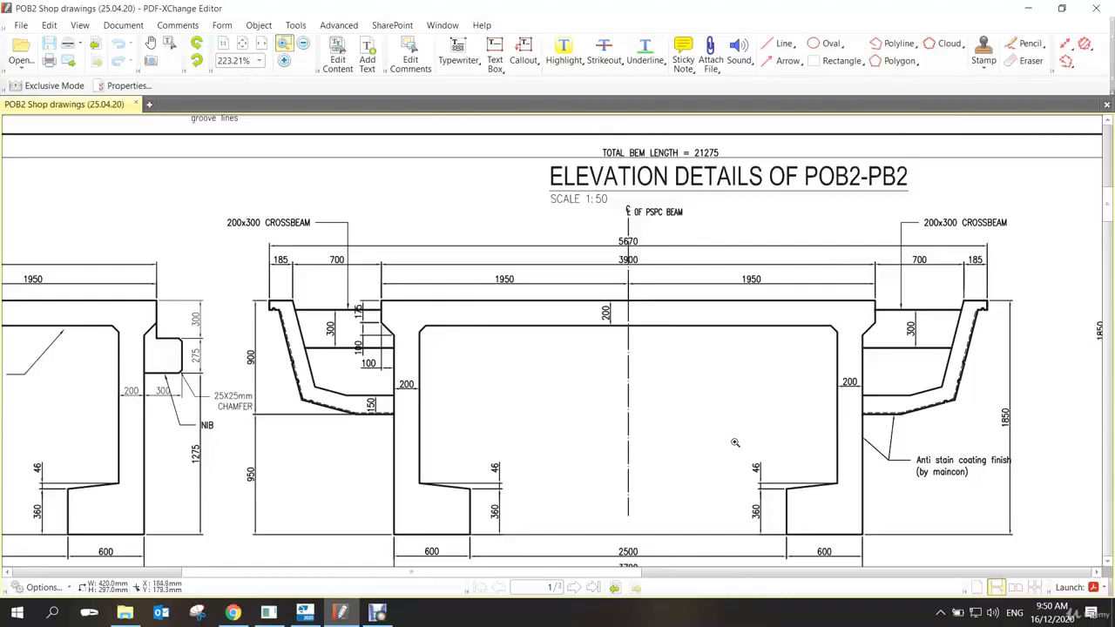
scroll(732, 442, right, 5)
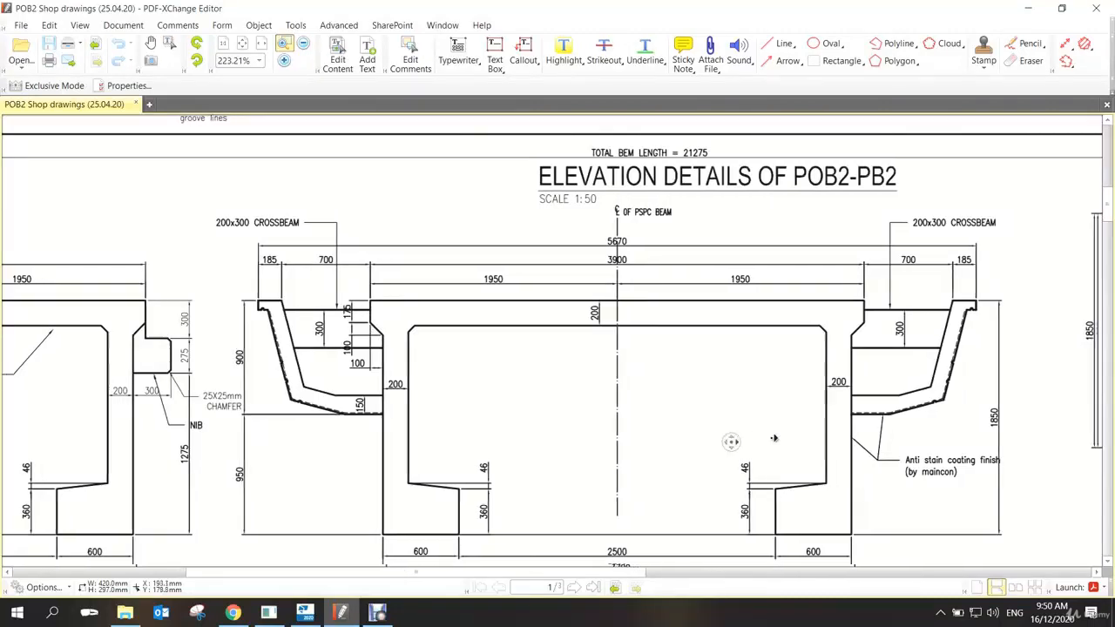
scroll(814, 440, right, 4)
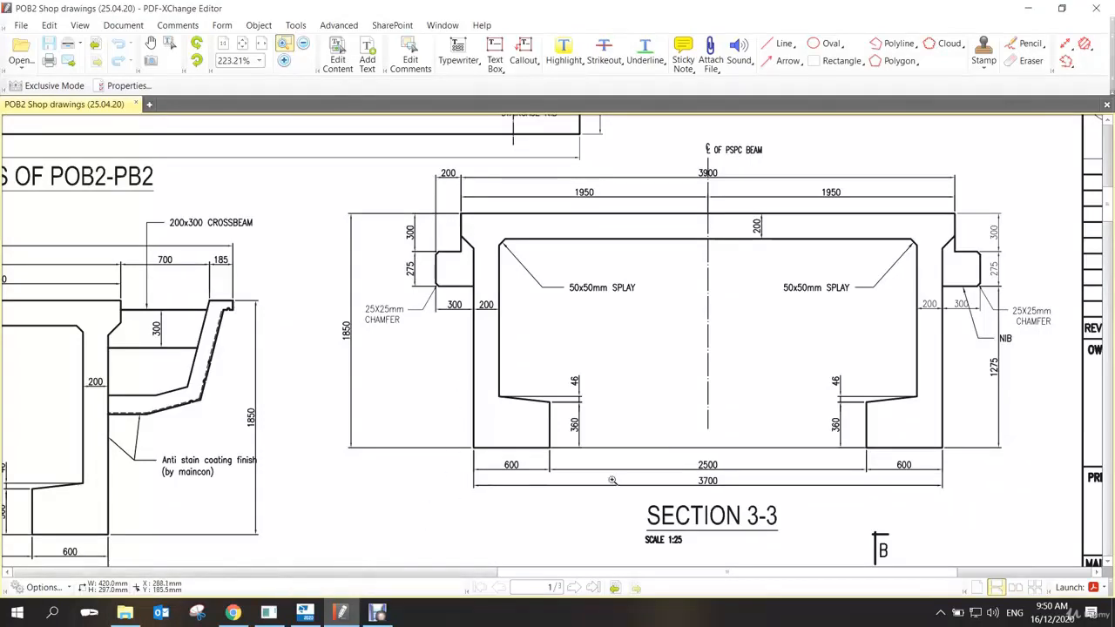
mouse_move(481, 458)
middle_down()
mouse_move(376, 455)
mouse_move(328, 435)
middle_up()
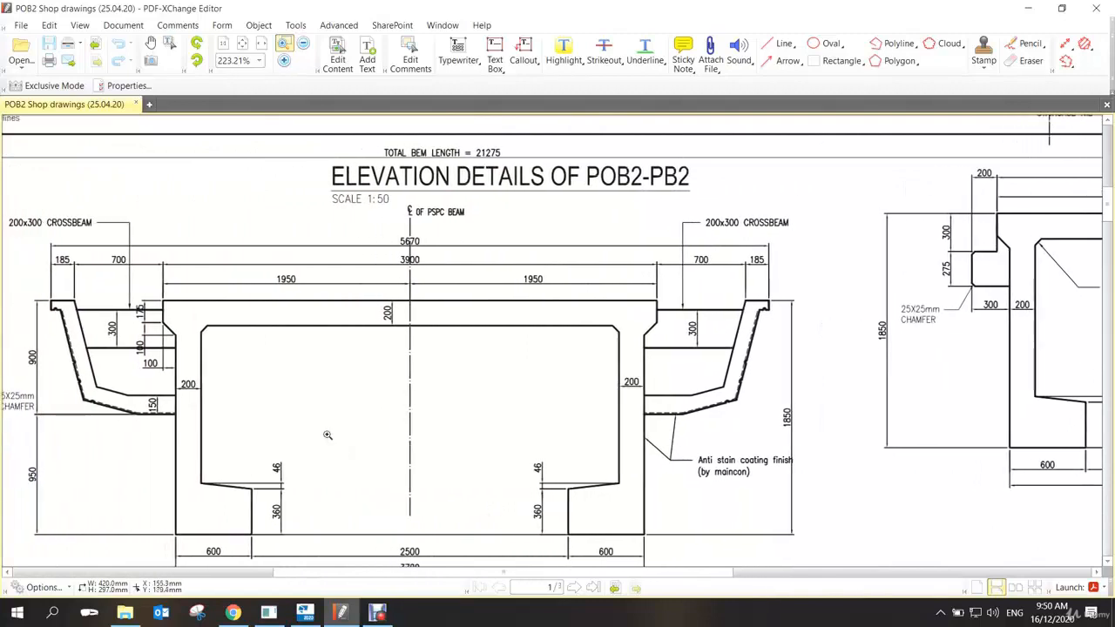
- Switch back to Tekla Structures and add a vertical distance dimension along the left foot's inner vertical edge
click(307, 613)
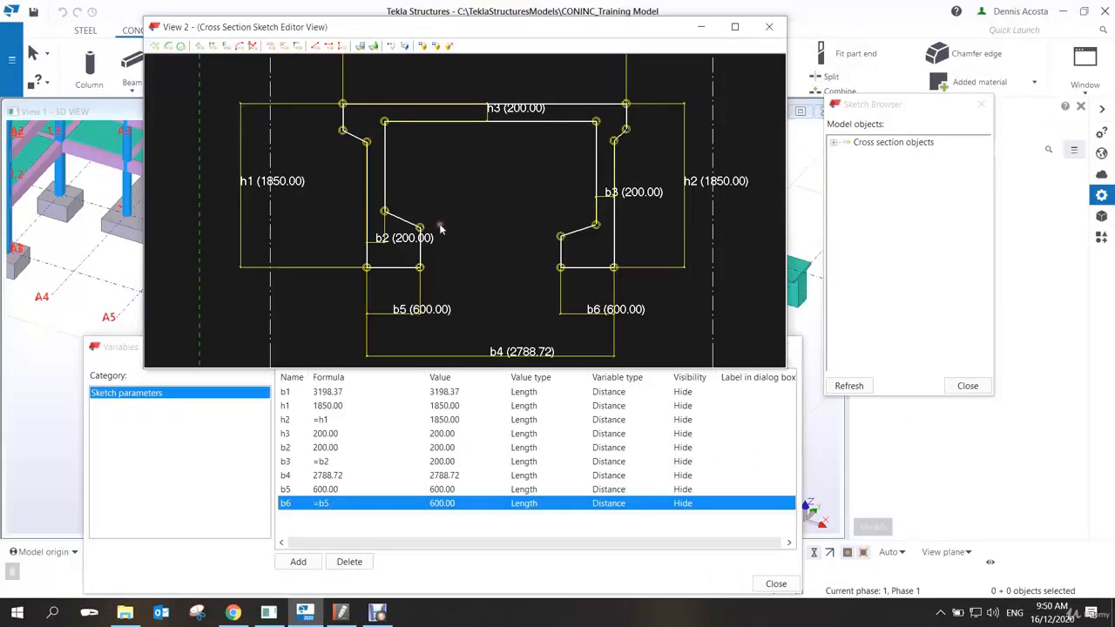
scroll(424, 269, up, 1)
scroll(423, 269, down, 1)
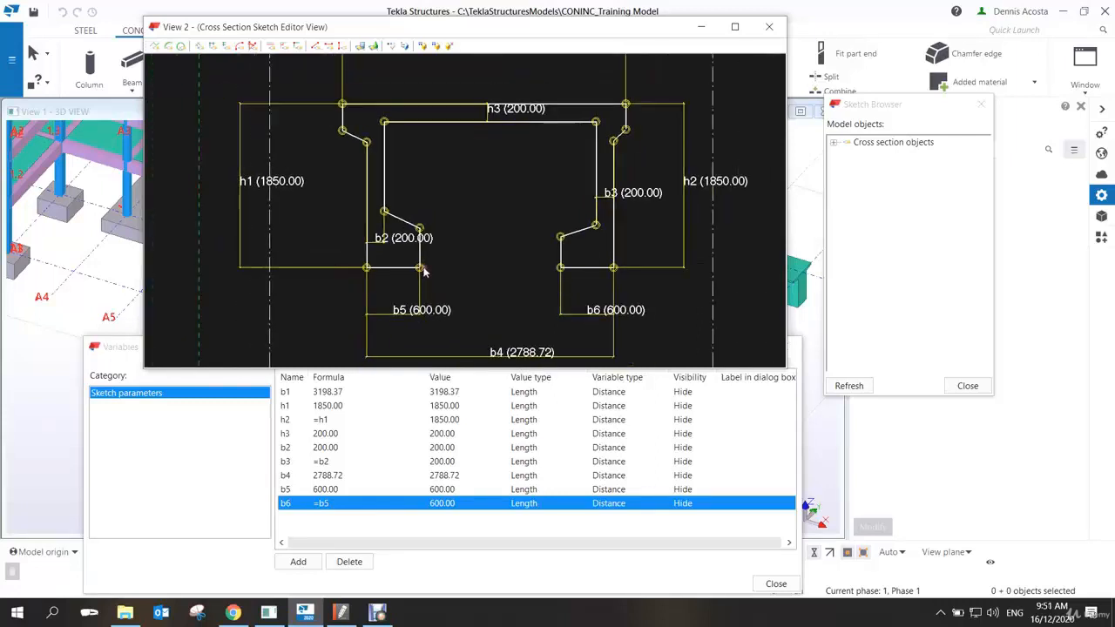
scroll(423, 269, down, 1)
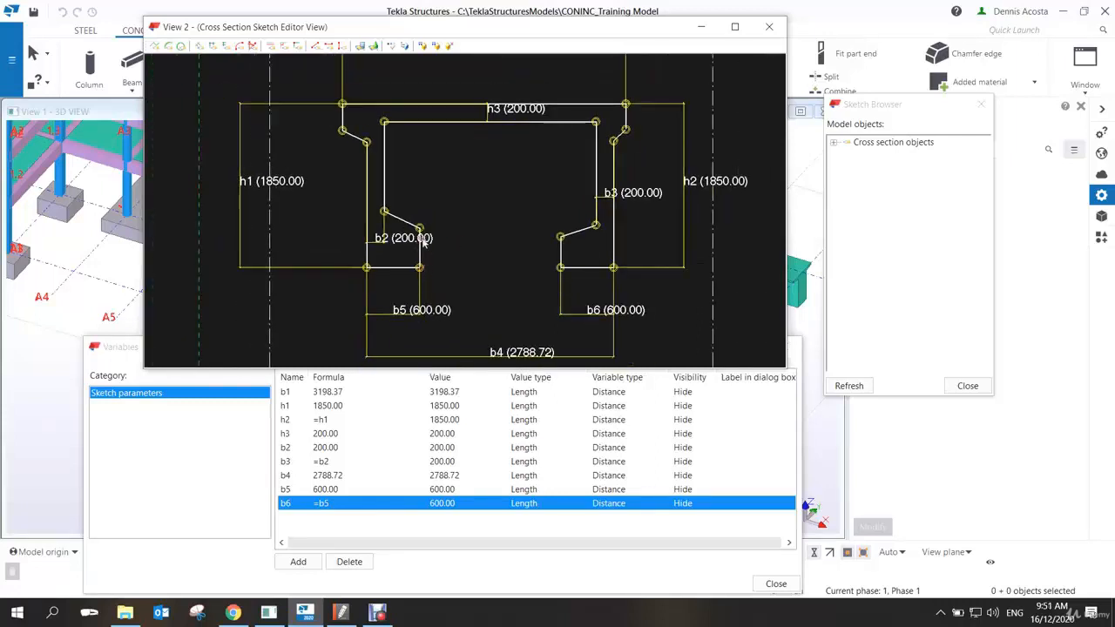
click(225, 47)
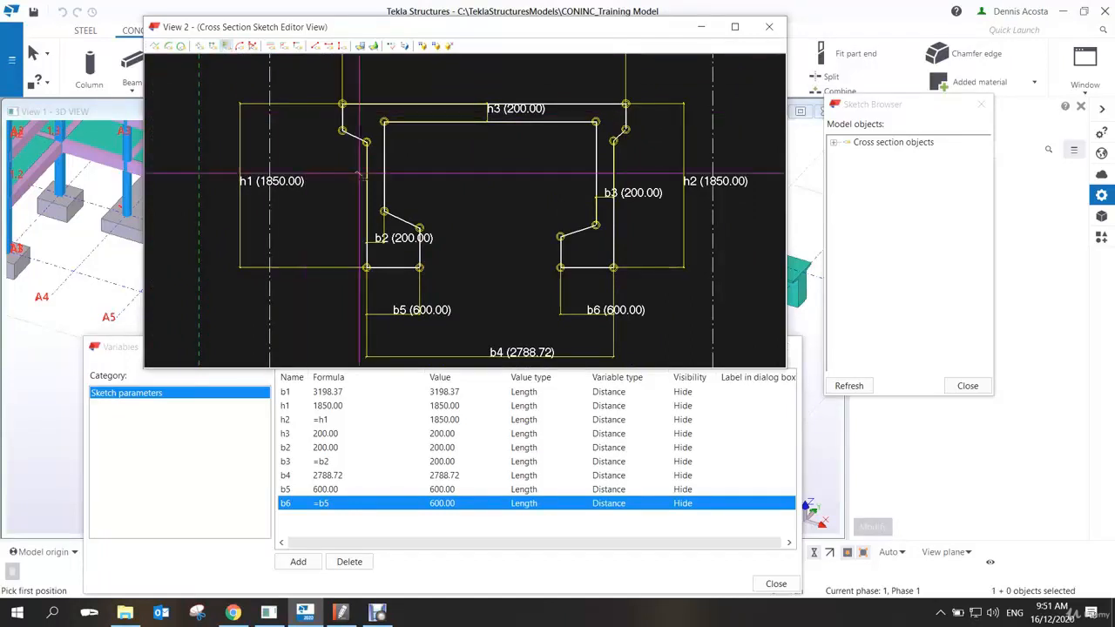
click(419, 267)
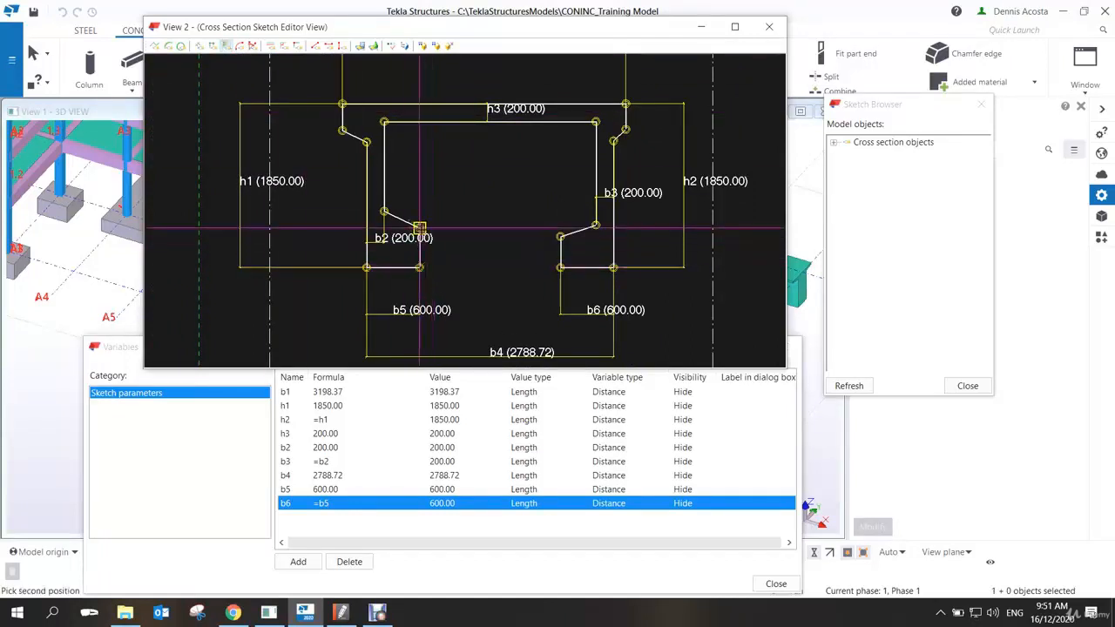
click(419, 228)
click(447, 251)
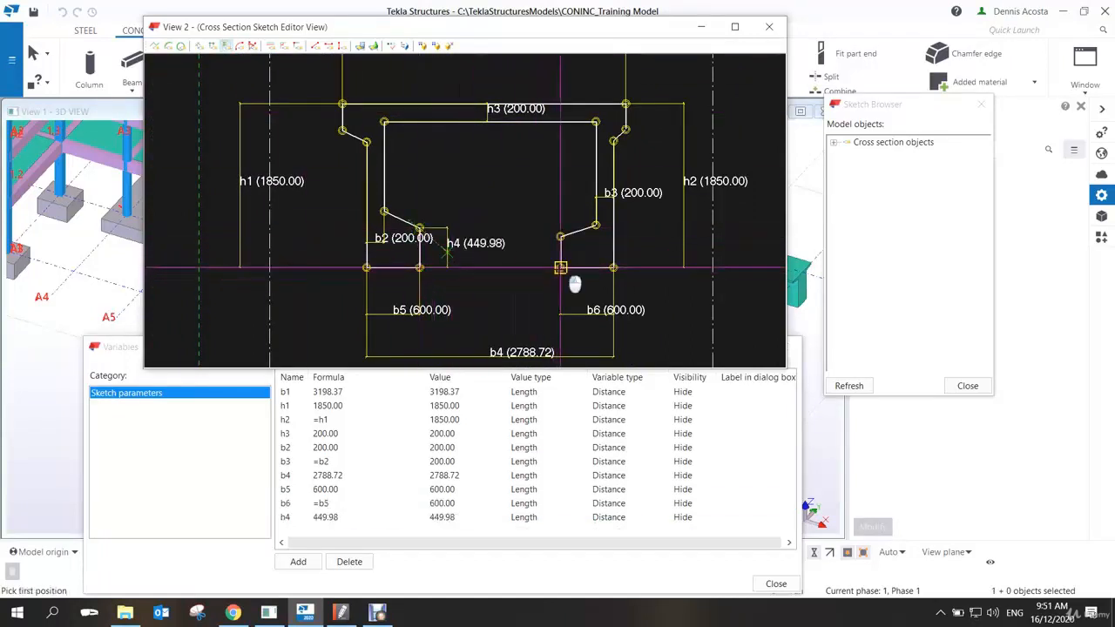
- Add a vertical distance dimension along the right foot's inner vertical edge
click(560, 267)
click(560, 237)
click(524, 251)
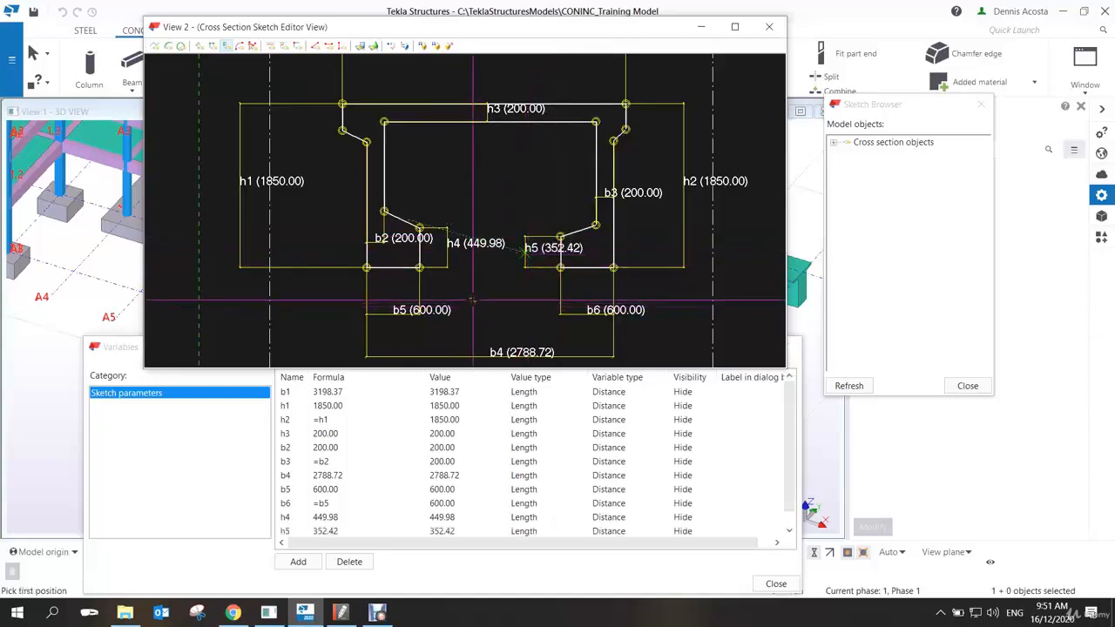
- Set the left foot height variable h4 to 360
double_click(343, 517)
drag(342, 517, 302, 517)
text(3)
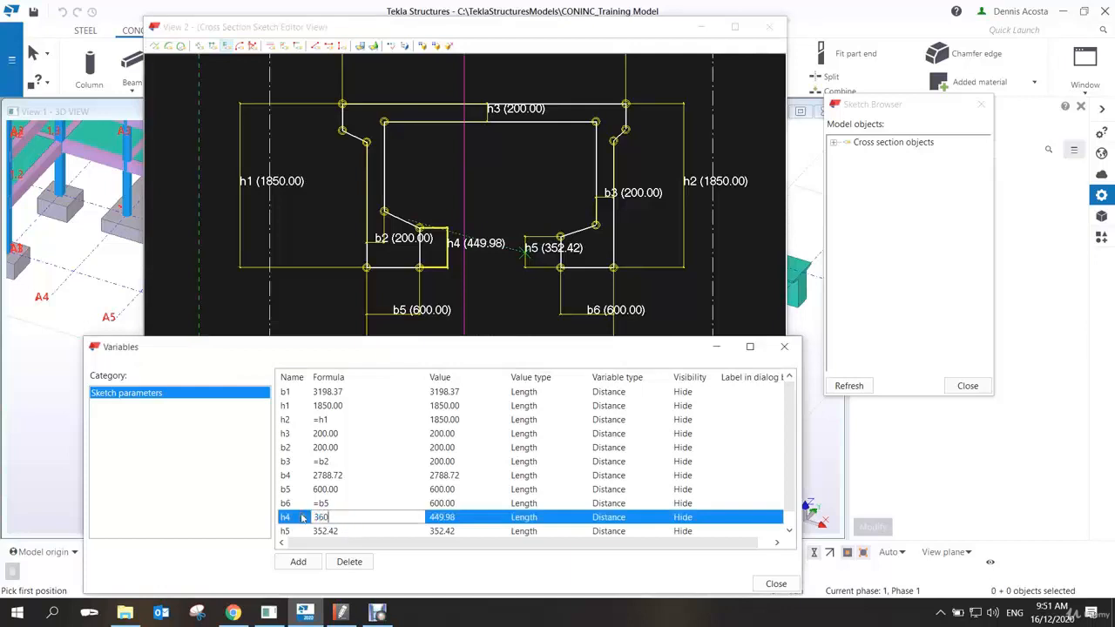
text(60)
key(Return)
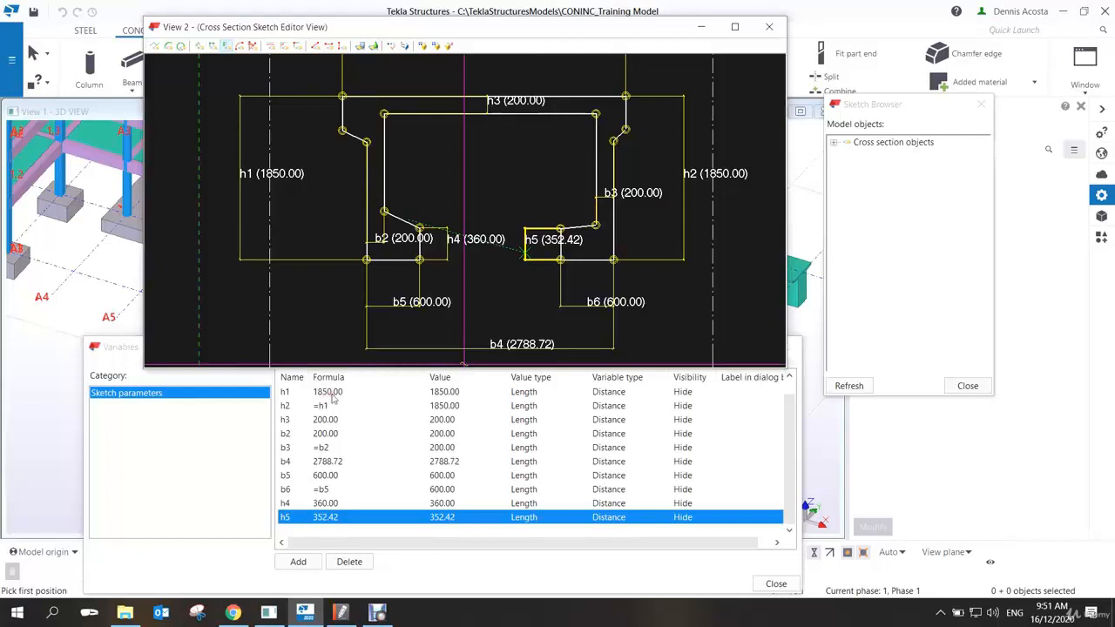
- Link the right foot height h5 to the left foot height with the formula =h4
double_click(336, 518)
text(=)
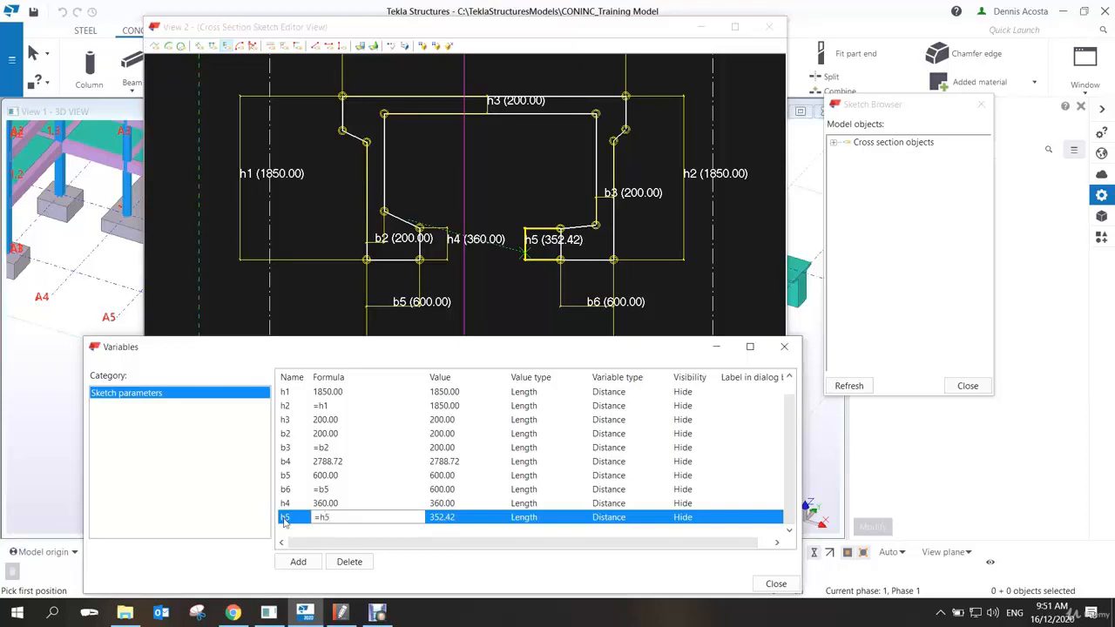
text(h5)
key(Return)
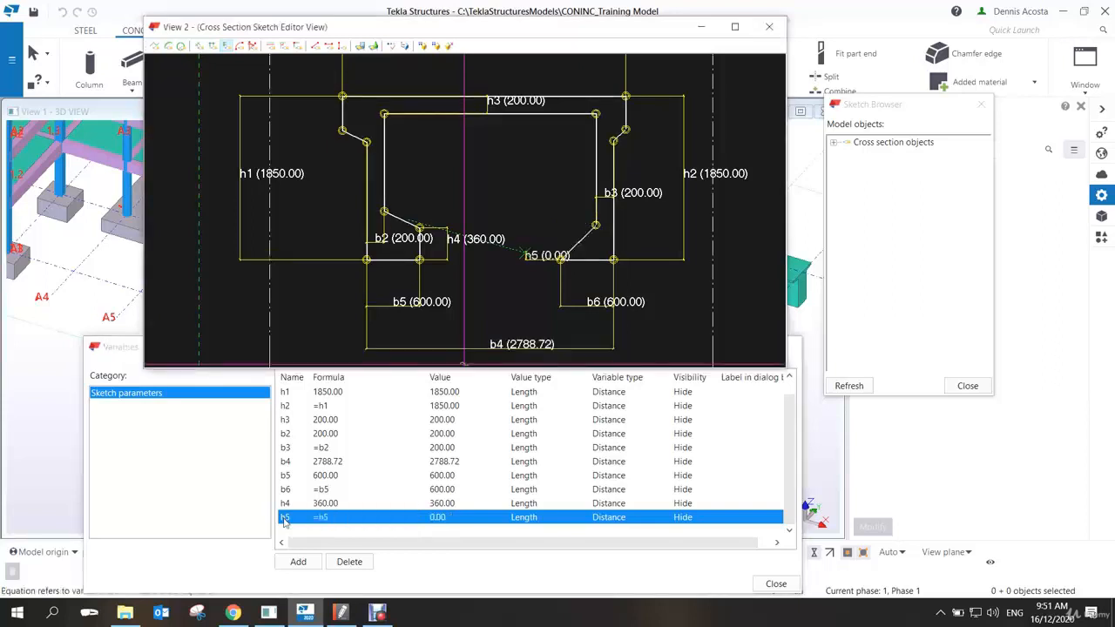
click(342, 521)
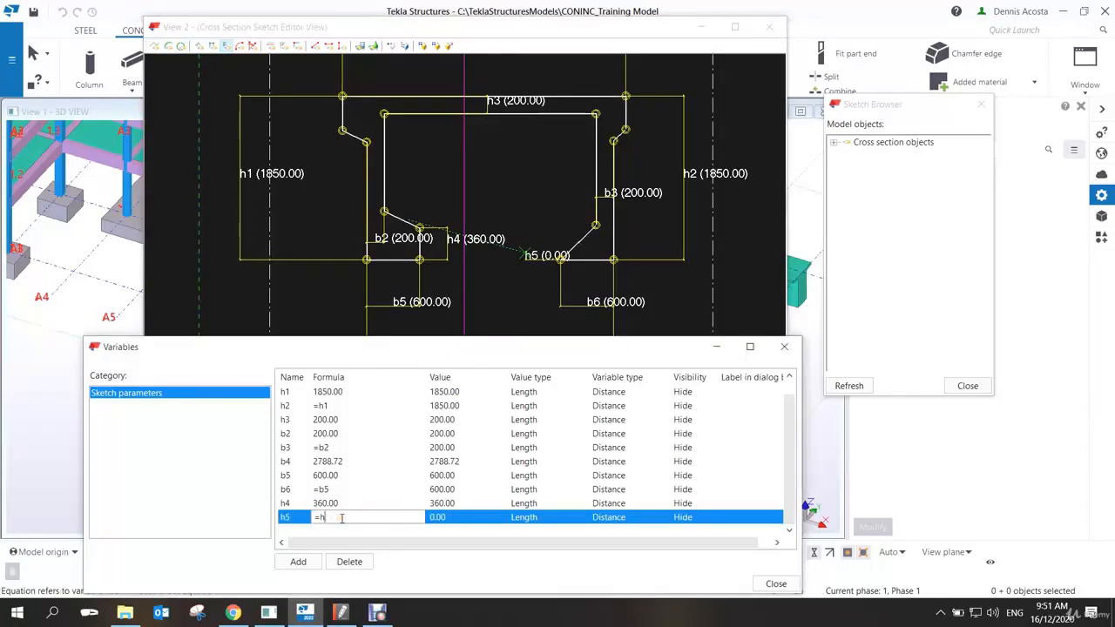
text(4)
key(Return)
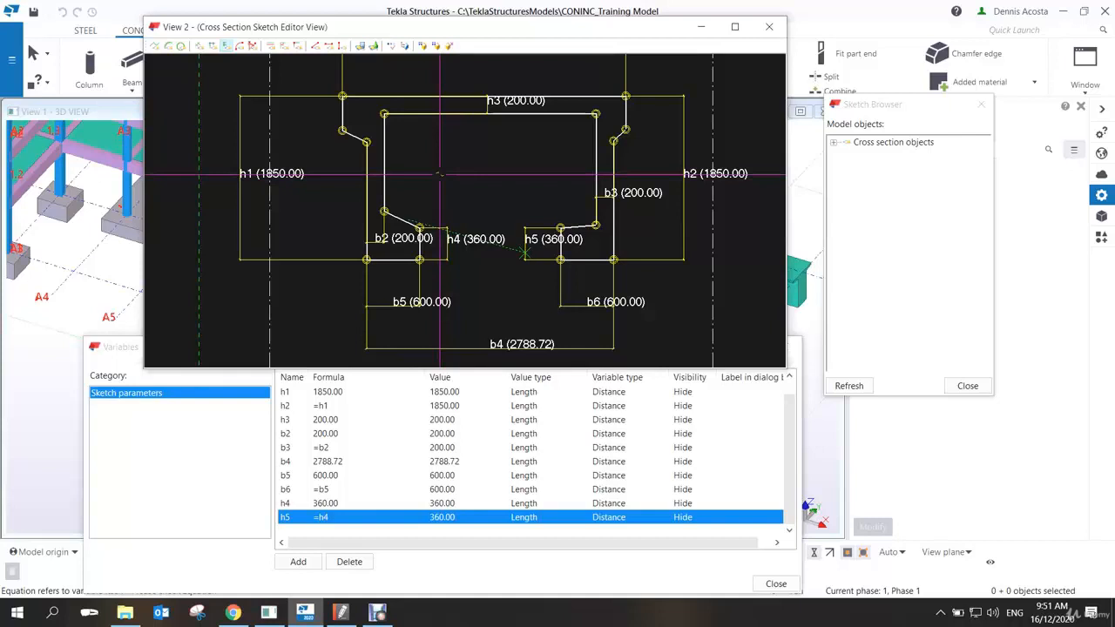
- Add a vertical distance dimension between the ends of the left foot's sloped top edge
scroll(421, 220, up, 4)
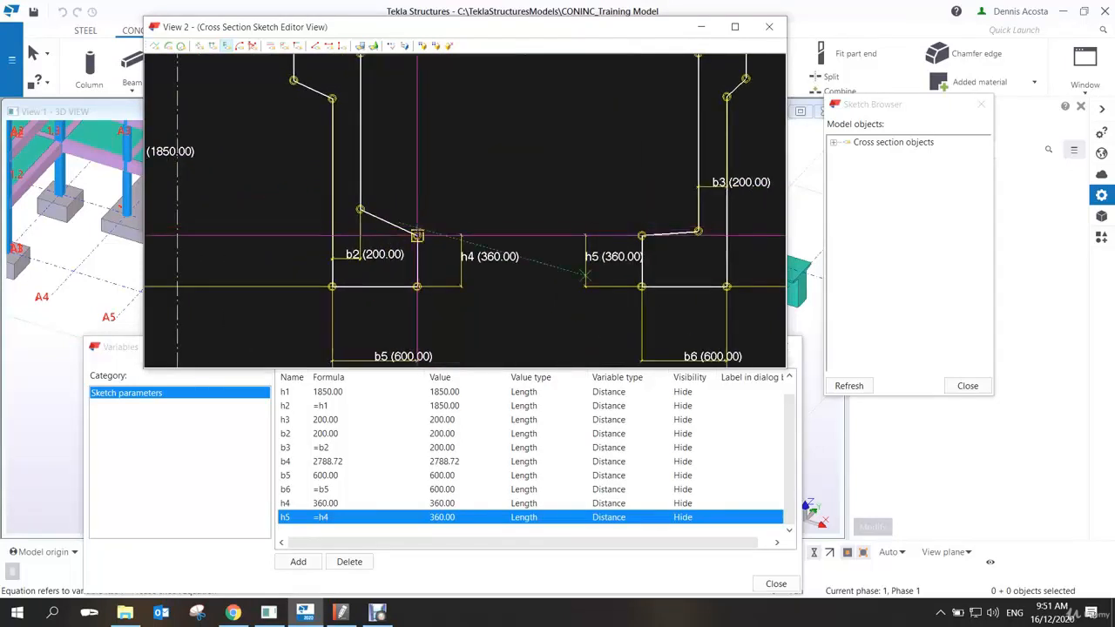
click(335, 199)
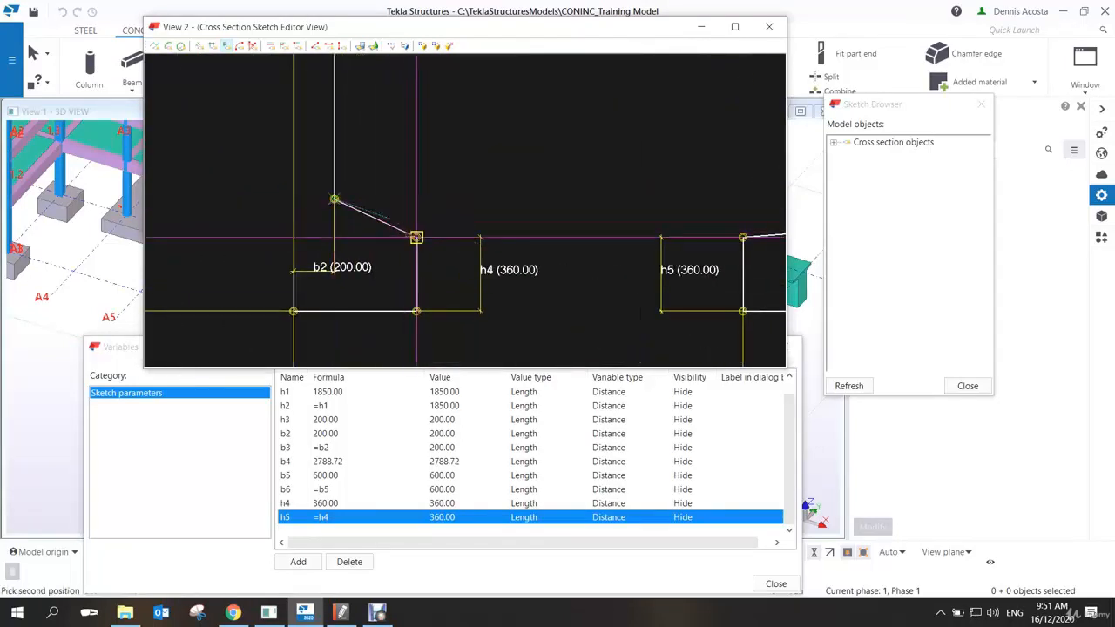
click(416, 237)
click(476, 189)
middle_drag(581, 206, 494, 202)
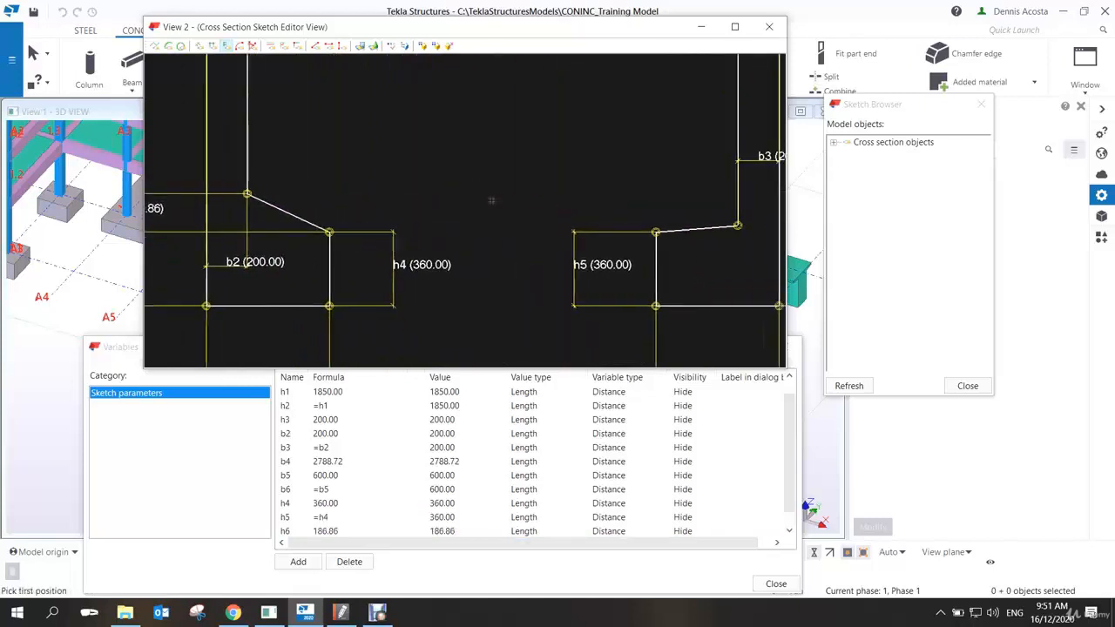
scroll(494, 202, down, 2)
click(662, 218)
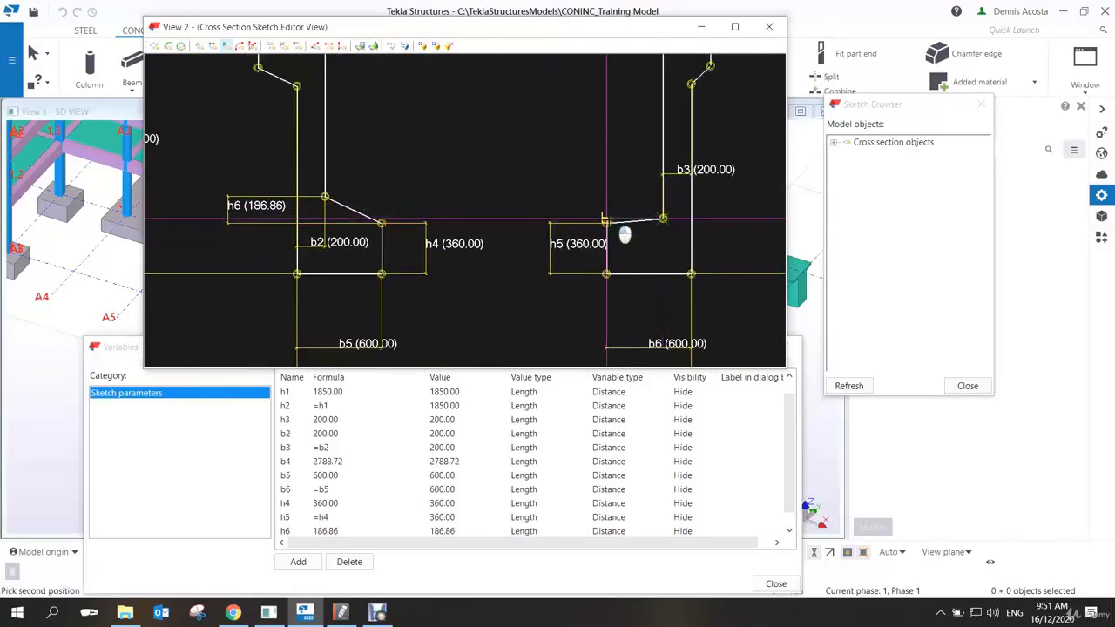
click(607, 224)
right_click(586, 162)
click(614, 172)
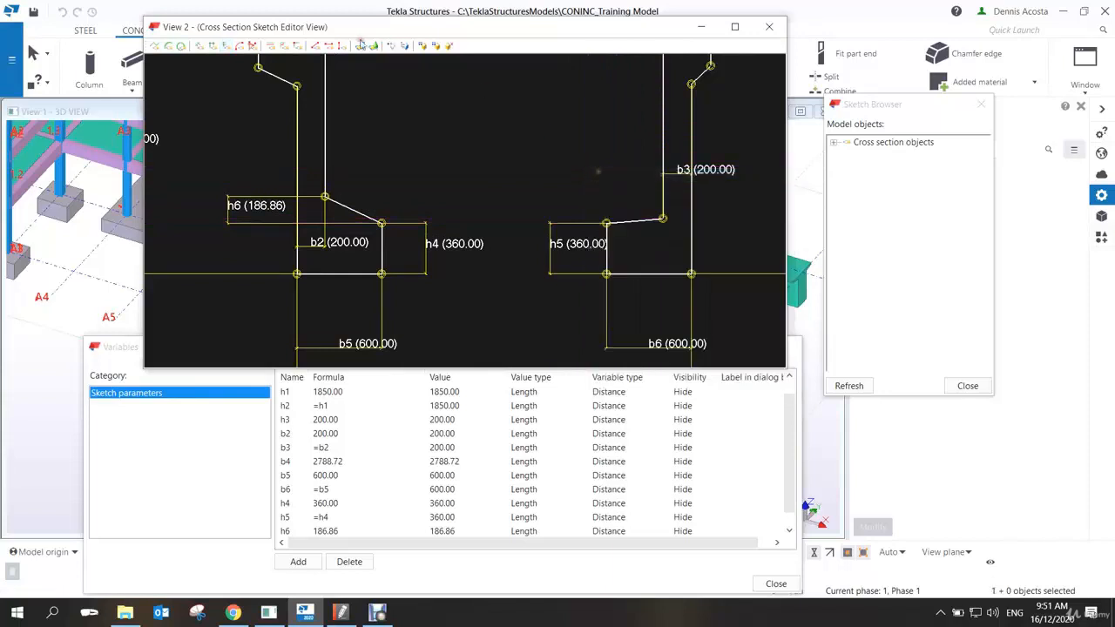
- Add a vertical distance dimension between the ends of the right foot's sloped top edge and end the command
click(226, 45)
click(606, 224)
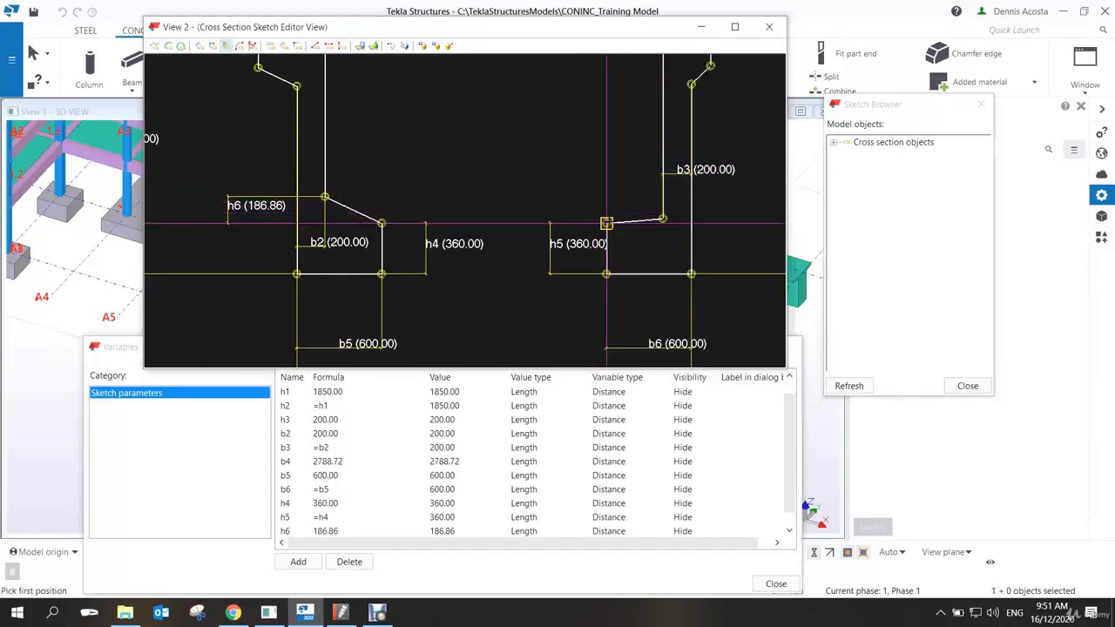
click(661, 218)
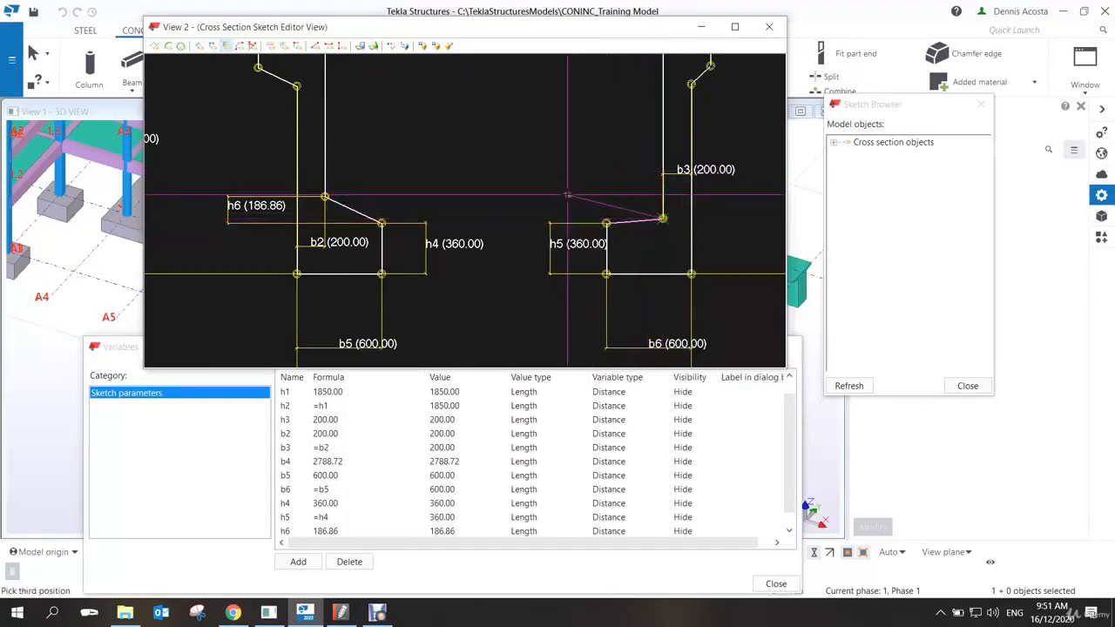
click(545, 193)
right_click(493, 185)
click(523, 188)
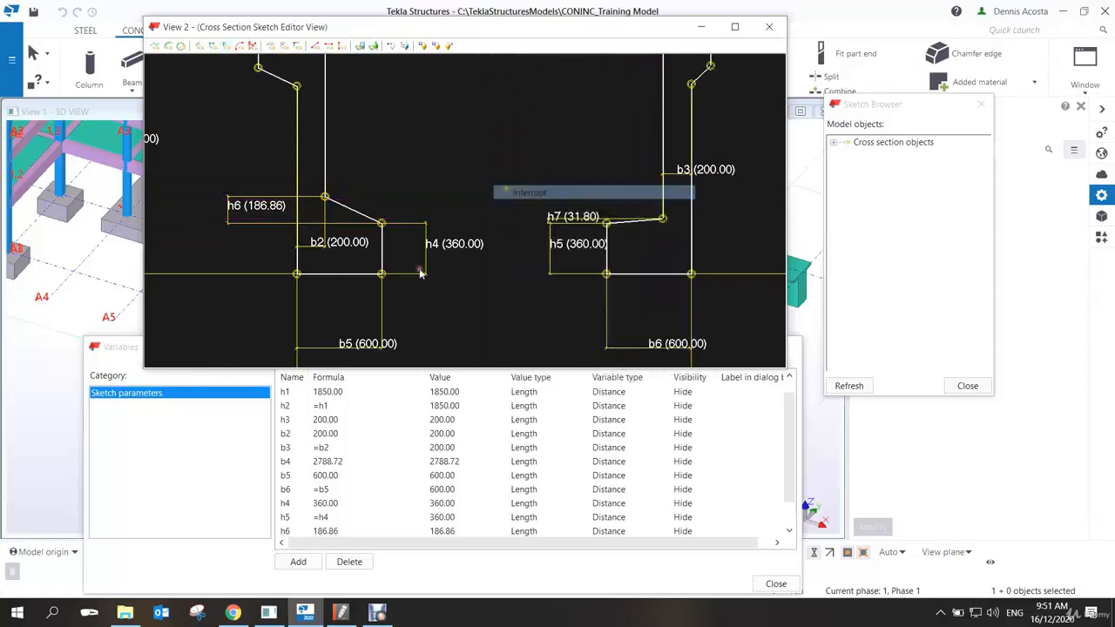
- Set the left foot slope height variable h6 to 46
click(371, 519)
click(337, 505)
drag(337, 505, 305, 499)
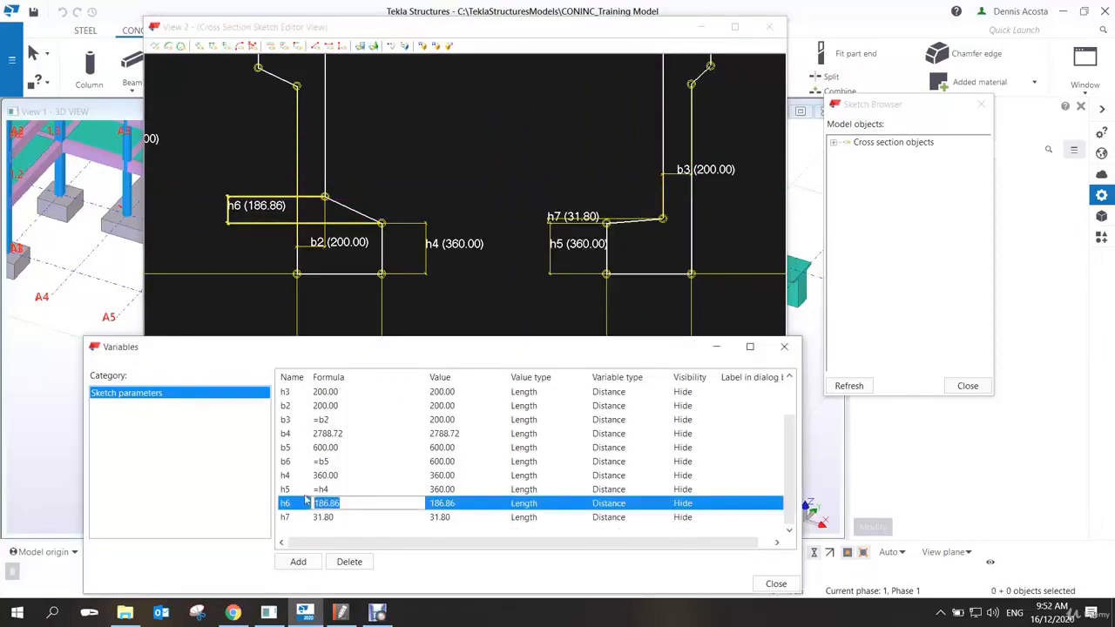
text(46)
key(Return)
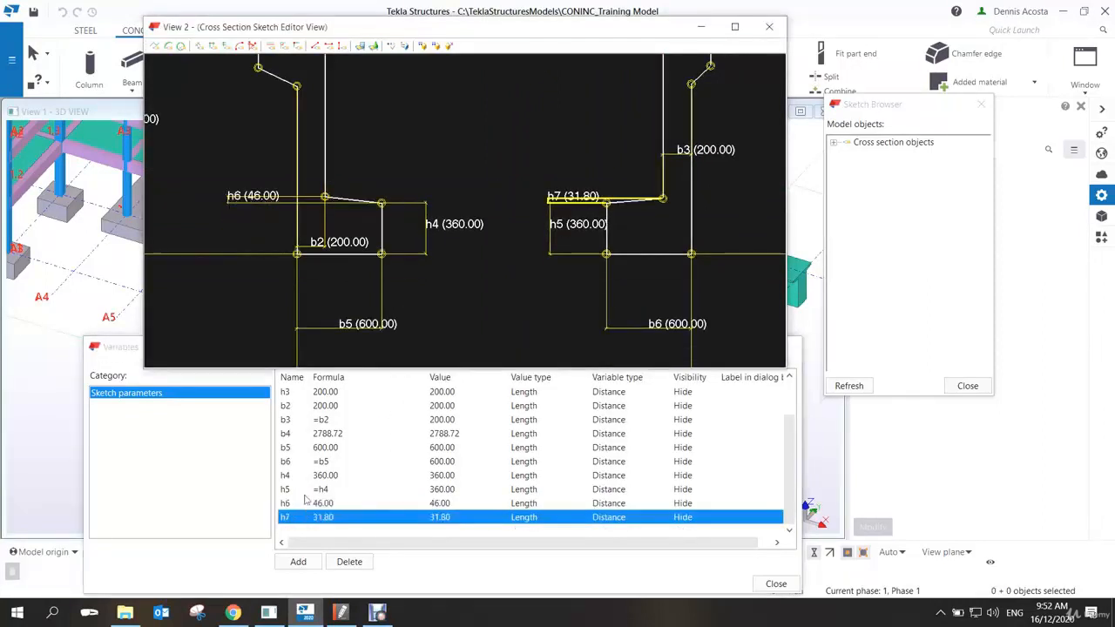
- Link the right foot slope height h7 to the left one with the formula =h6
scroll(548, 291, down, 3)
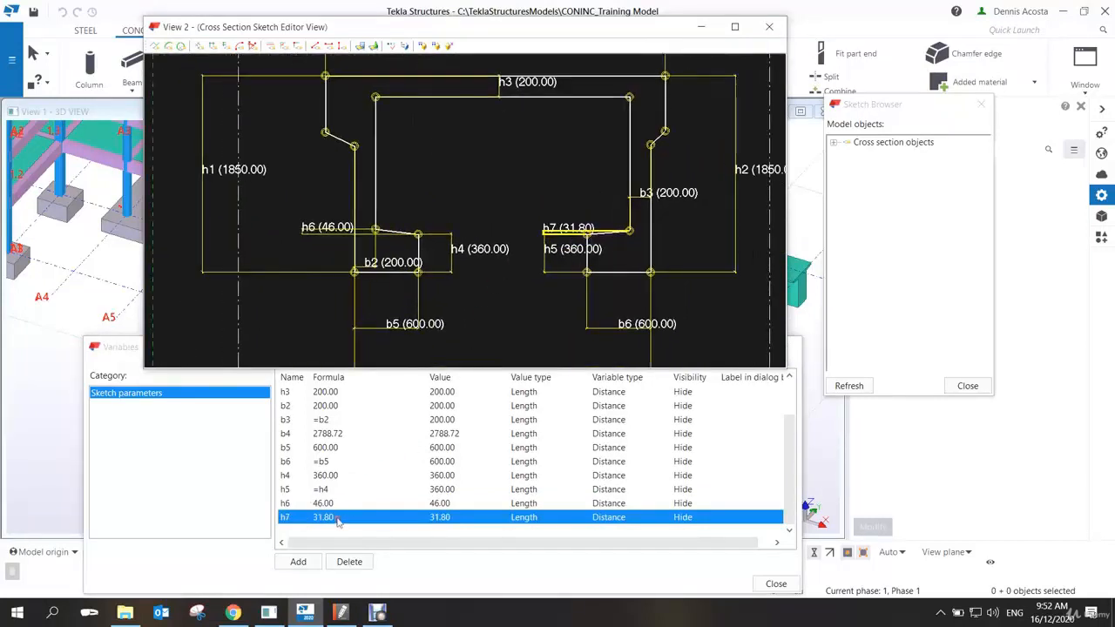
click(282, 518)
text(=)
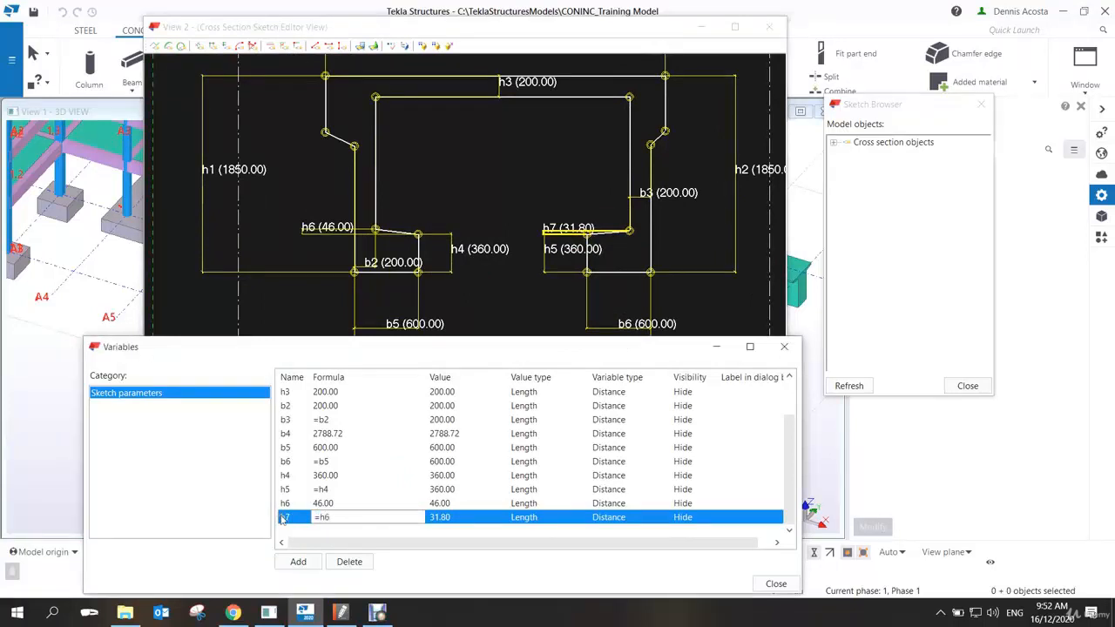
text(h6)
key(Return)
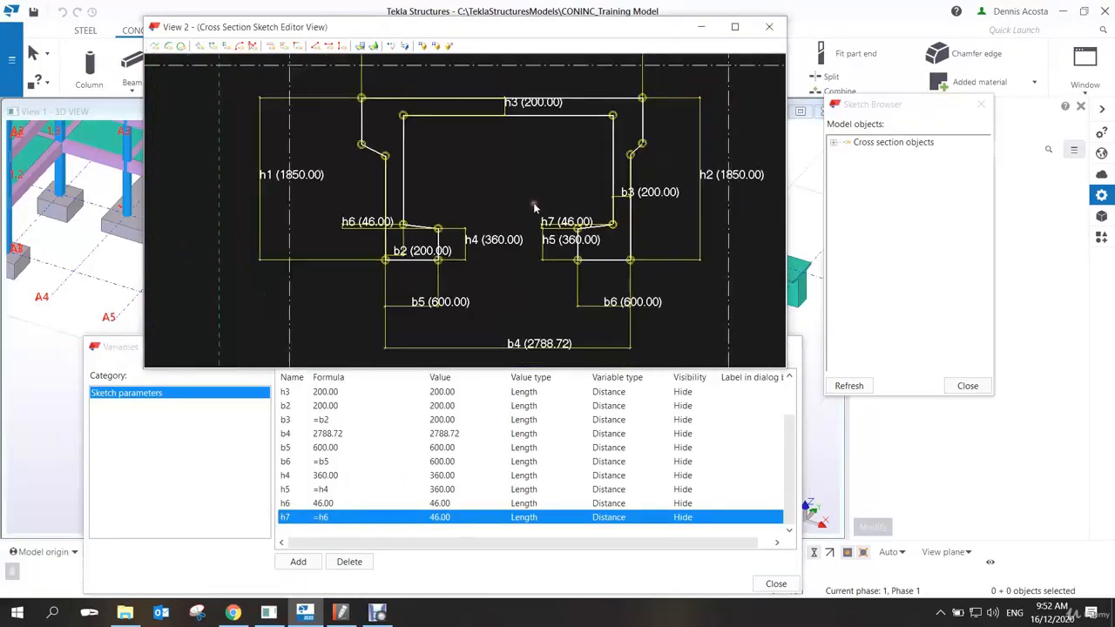
- Examine the dimensioned profile as a whole and close up around the sloped left shoulder and the inner vertical edge
scroll(533, 203, up, 1)
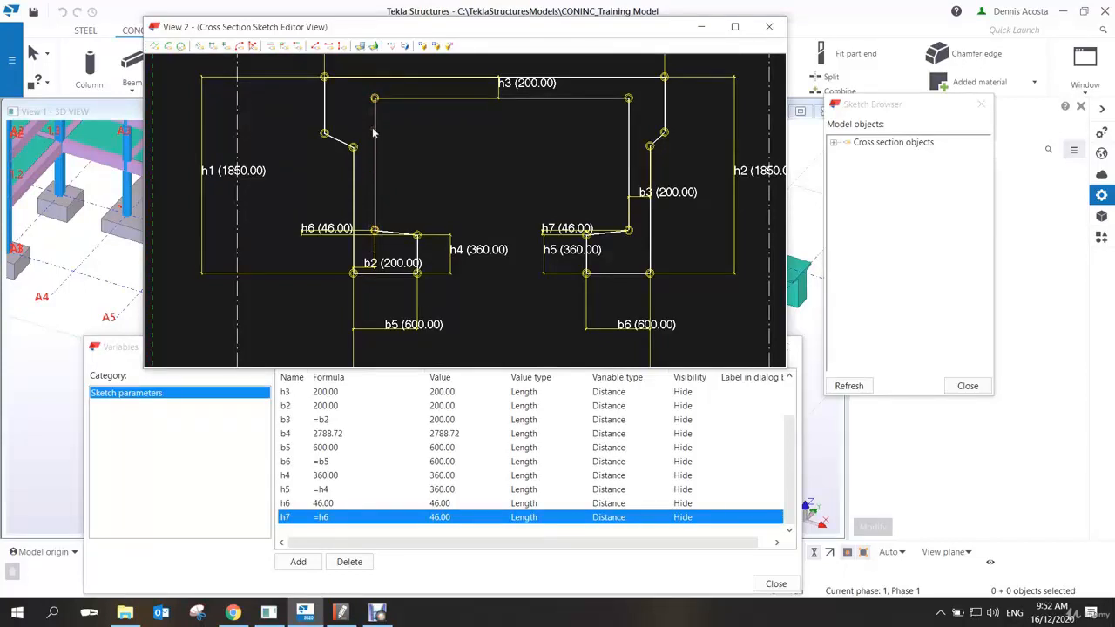
scroll(412, 229, down, 3)
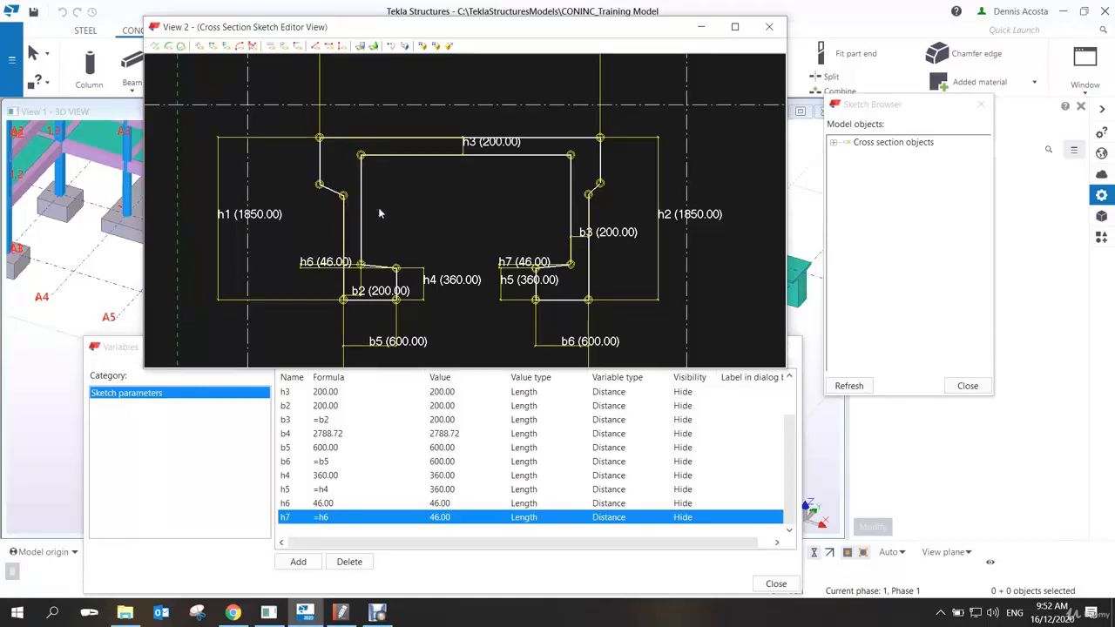
scroll(386, 249, down, 1)
scroll(365, 232, up, 4)
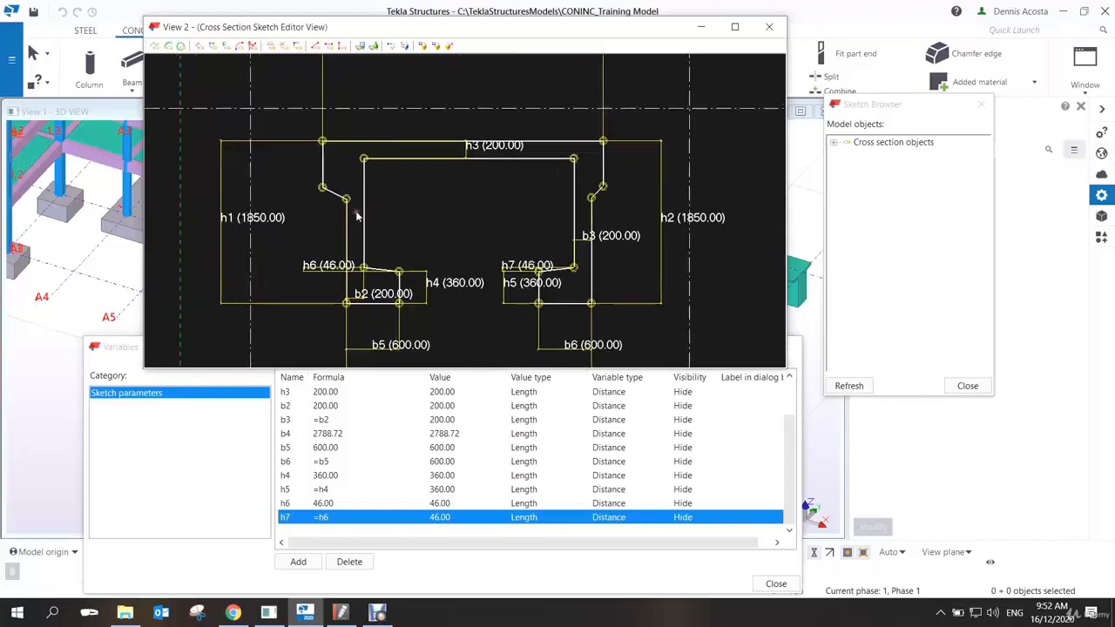
scroll(414, 208, up, 1)
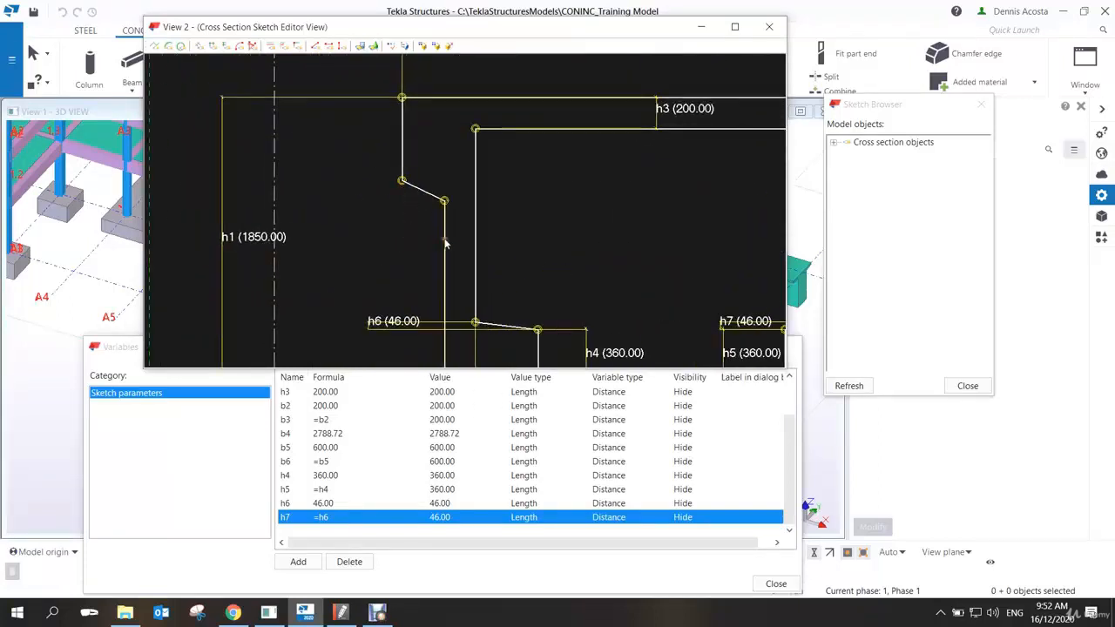
scroll(418, 221, down, 3)
scroll(419, 225, up, 1)
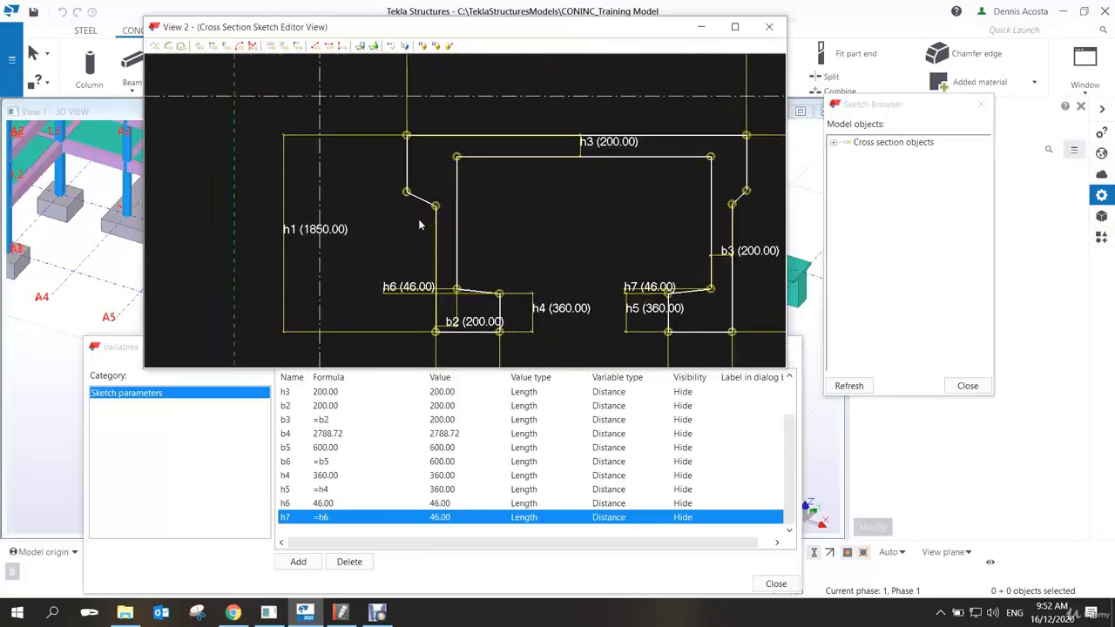
scroll(510, 222, up, 2)
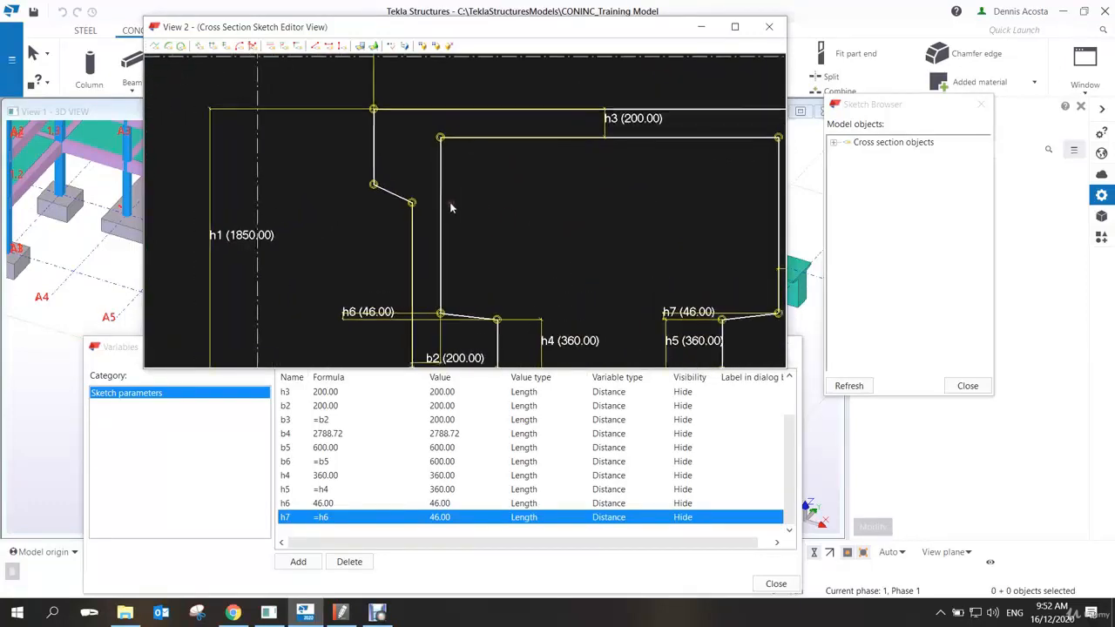
scroll(451, 208, down, 2)
scroll(444, 200, down, 1)
scroll(402, 141, up, 2)
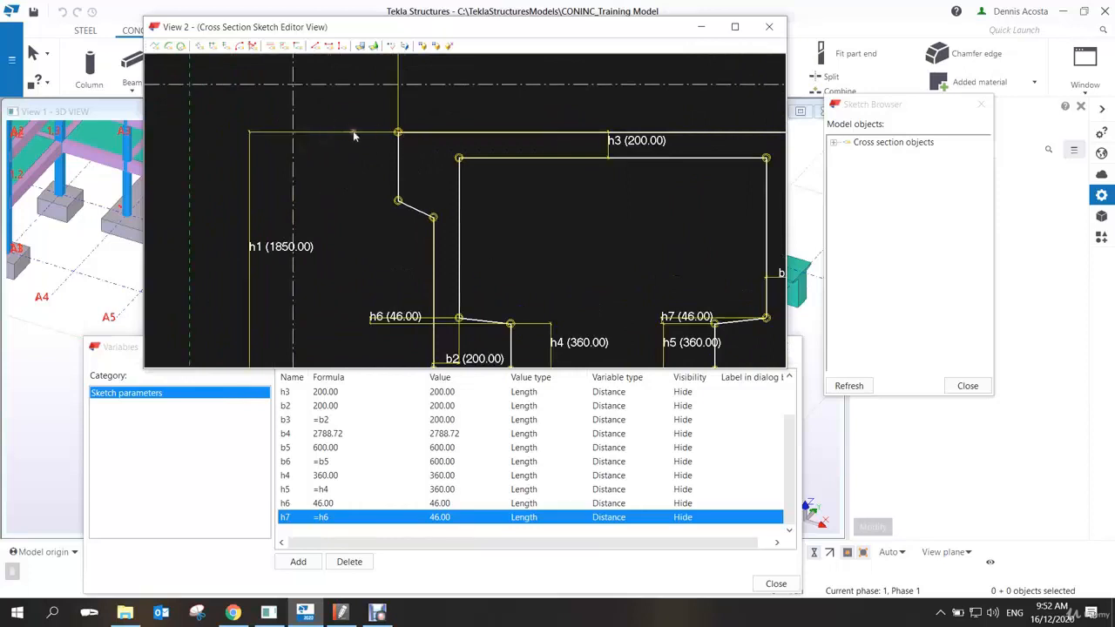
scroll(388, 191, down, 2)
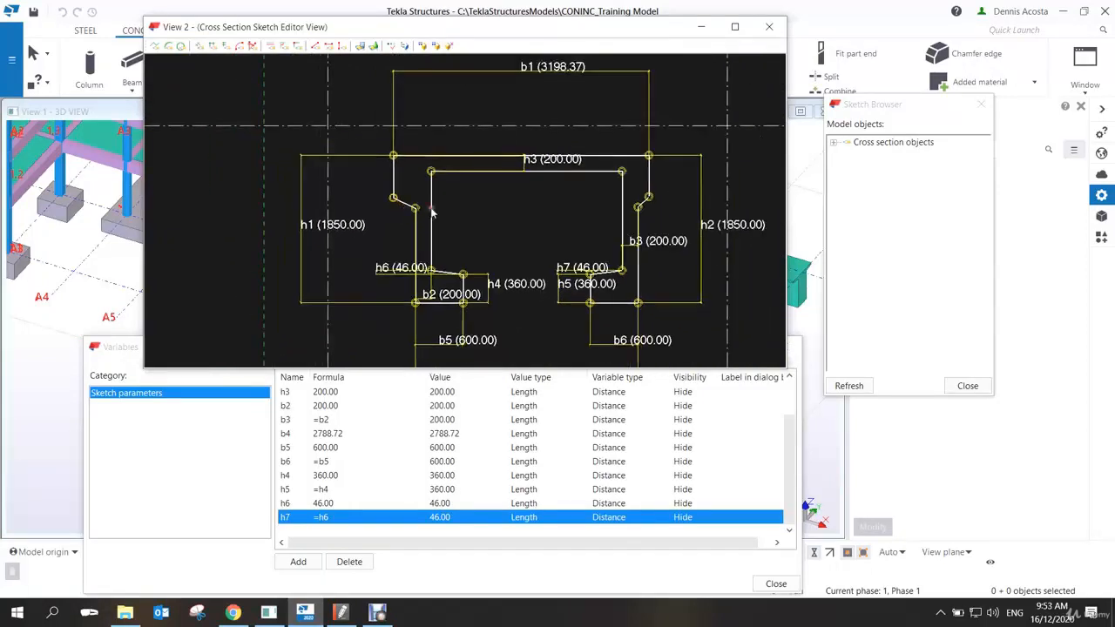
scroll(431, 210, down, 2)
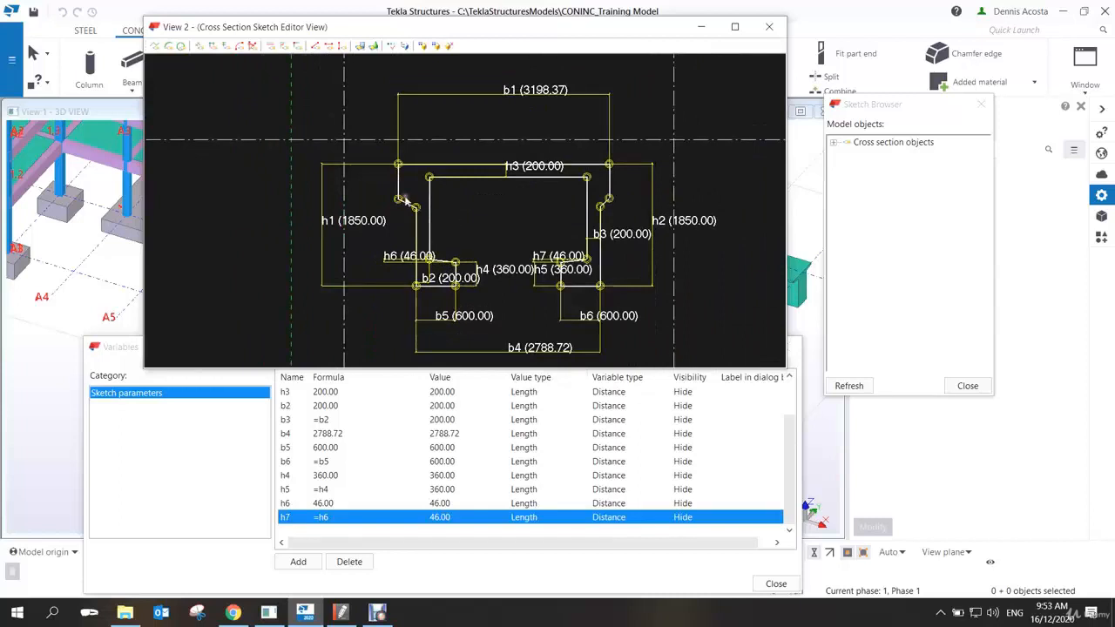
scroll(405, 200, up, 1)
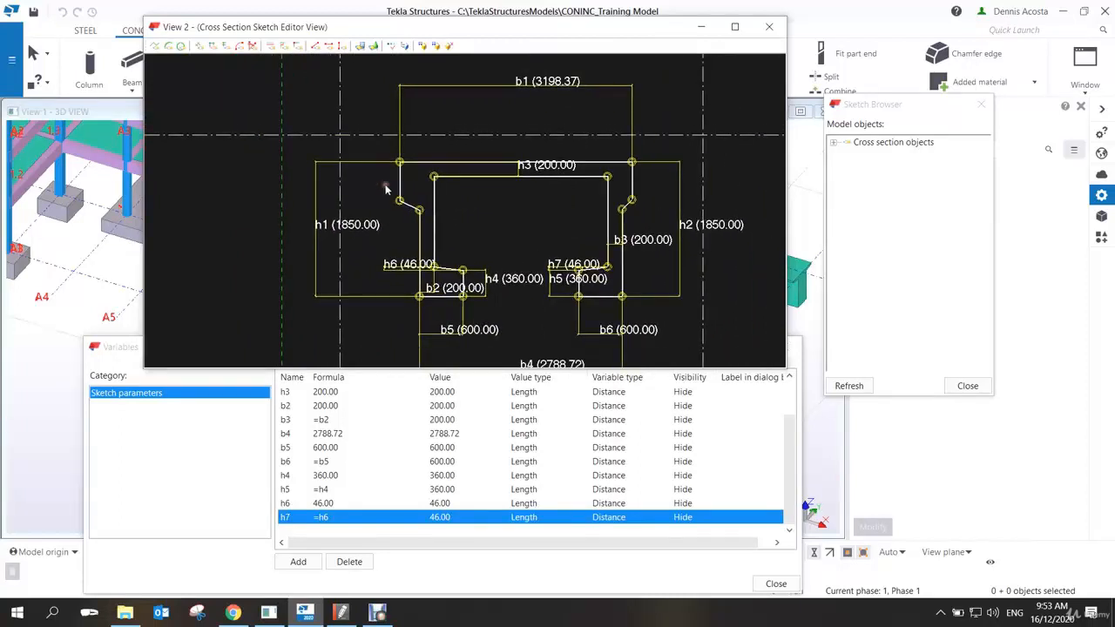
scroll(387, 190, down, 1)
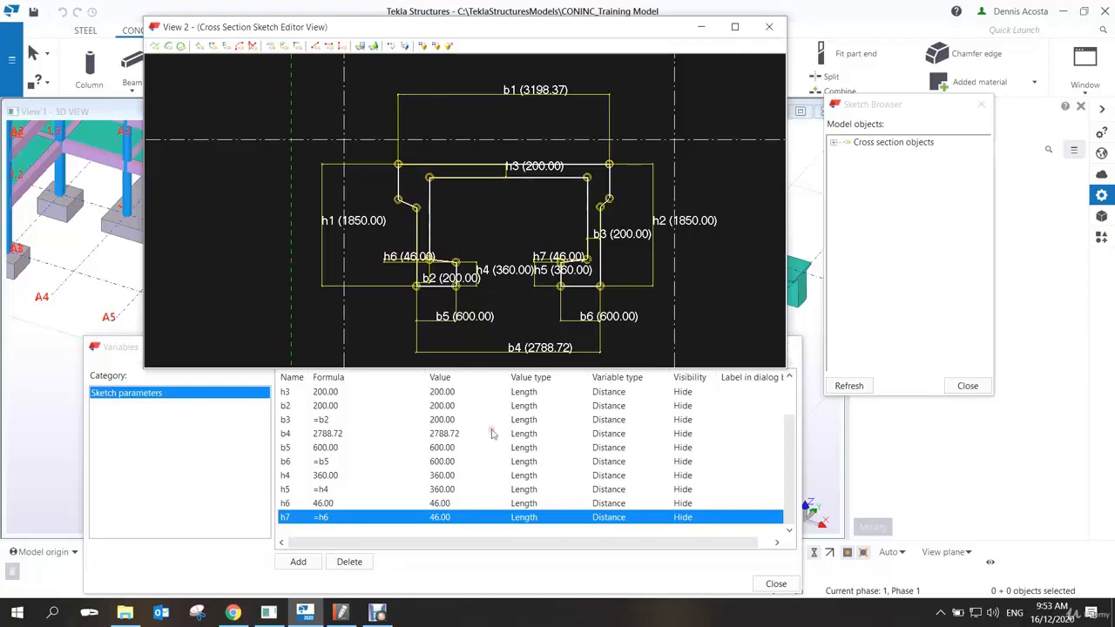
- Set the overall top width variable b1 to 3900
scroll(445, 445, up, 2)
click(335, 392)
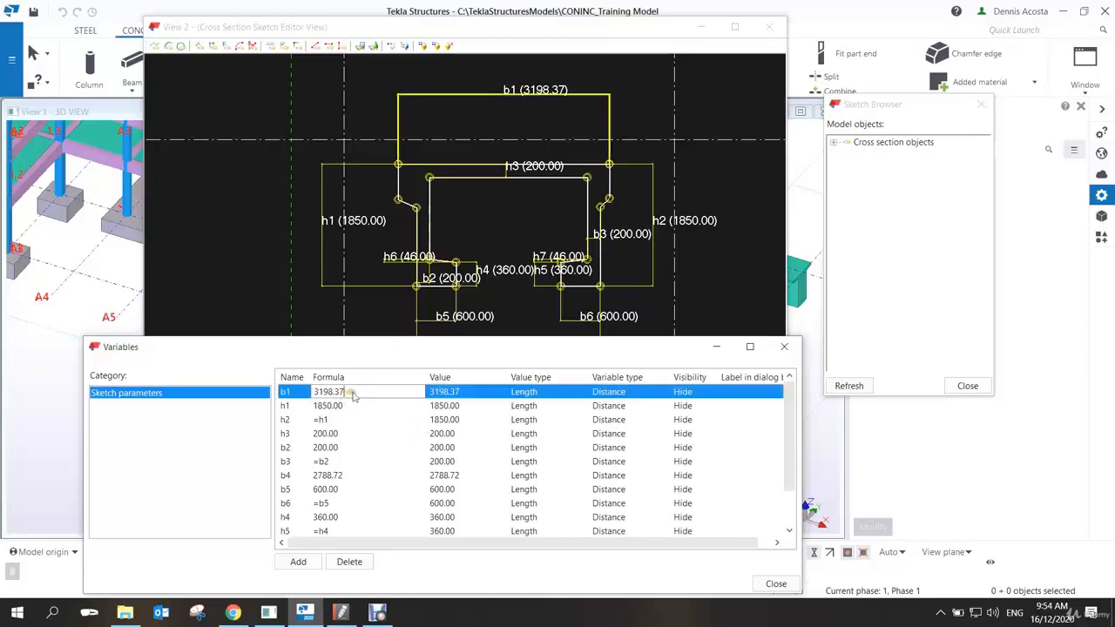
click(335, 392)
text(3900)
key(Return)
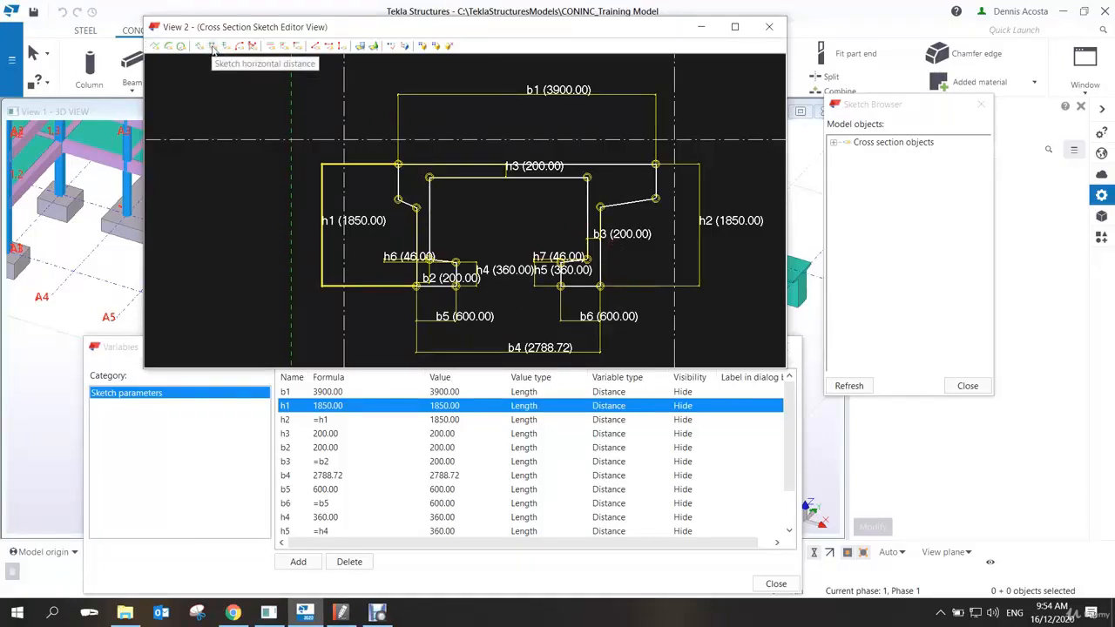
- Add a horizontal distance dimension across the sloped right shoulder, from its inner corner to its outer corner
click(213, 46)
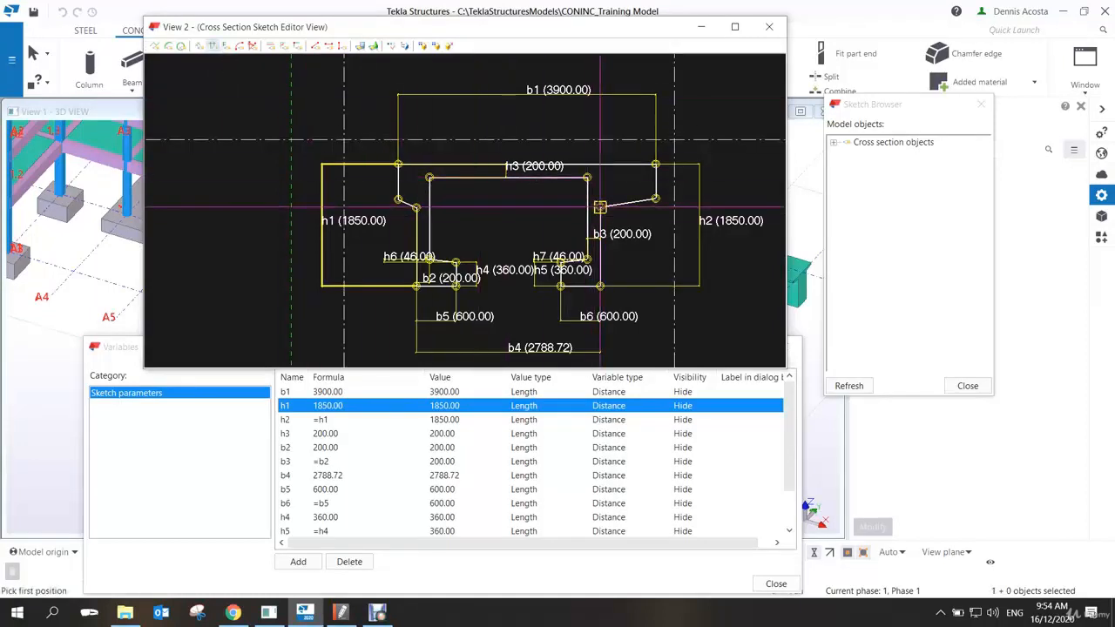
click(599, 208)
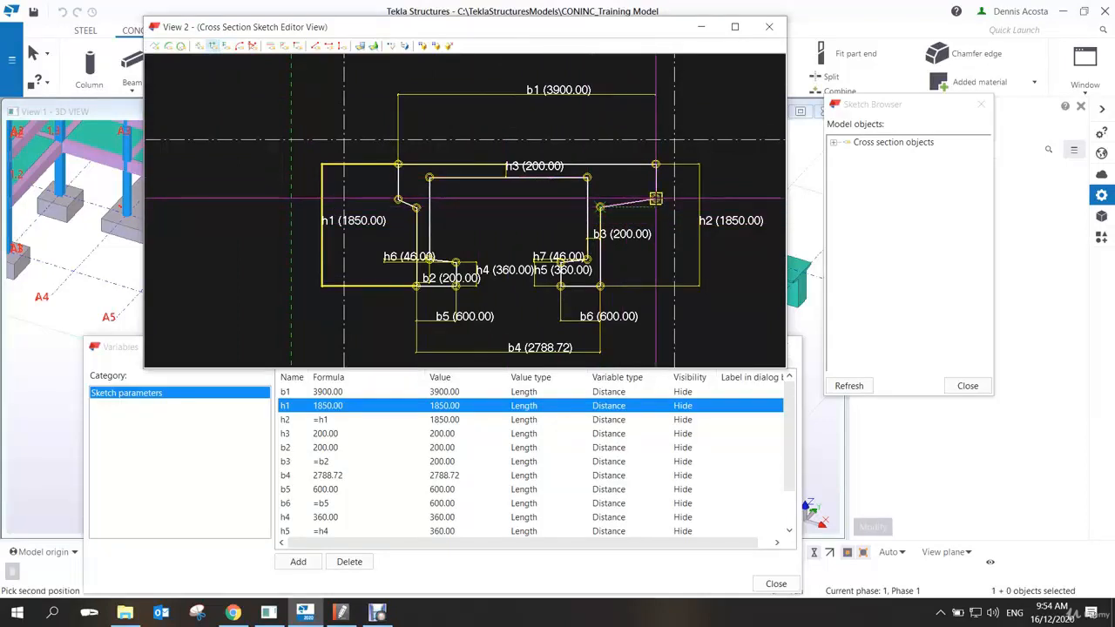
click(655, 198)
click(652, 271)
right_click(675, 246)
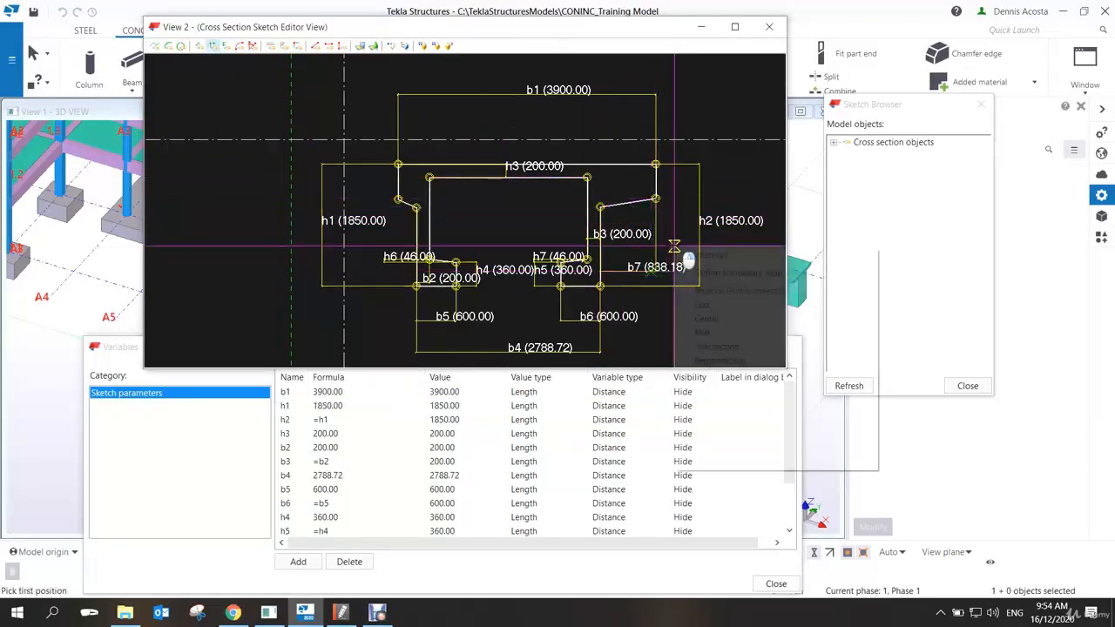
click(694, 256)
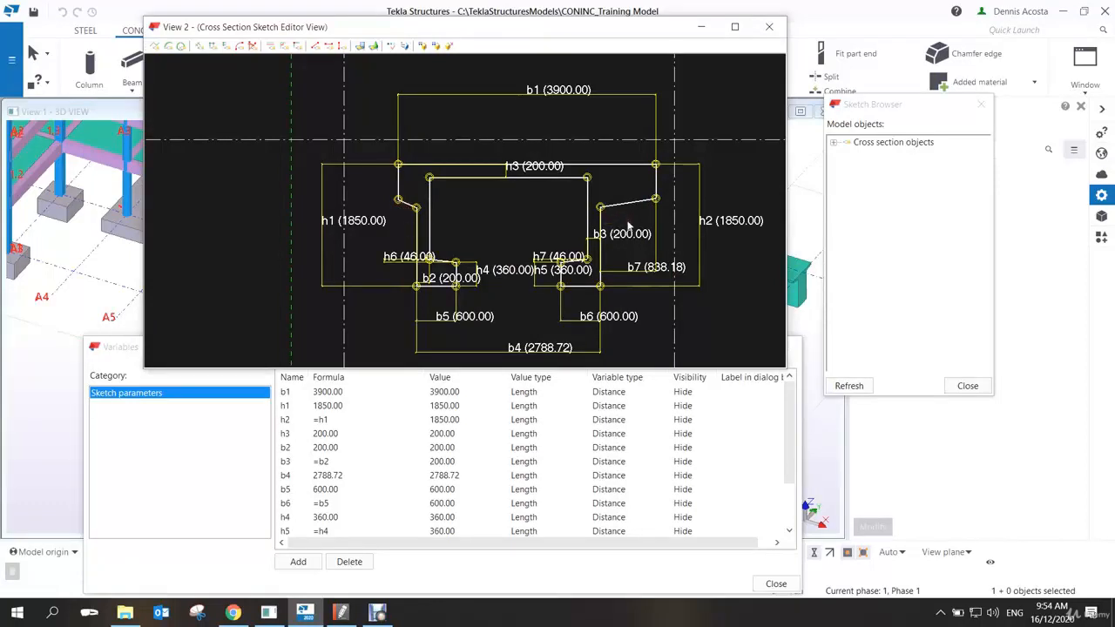
- Set the right shoulder width variable b7 to the formula =(b1-b4)/2
scroll(628, 228, down, 1)
scroll(648, 311, down, 1)
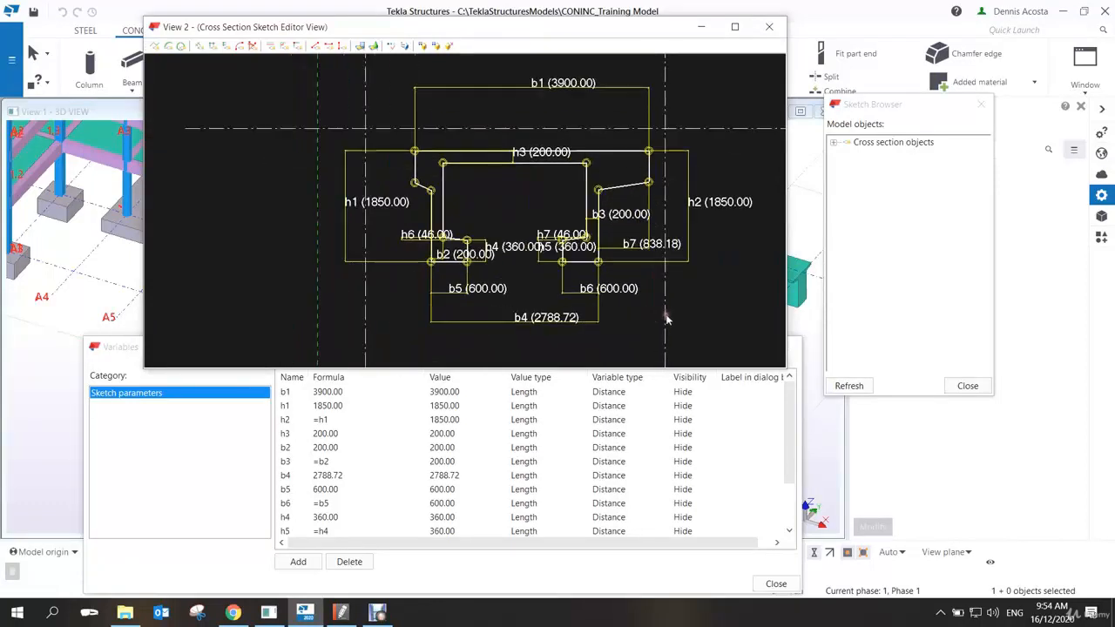
drag(784, 431, 804, 503)
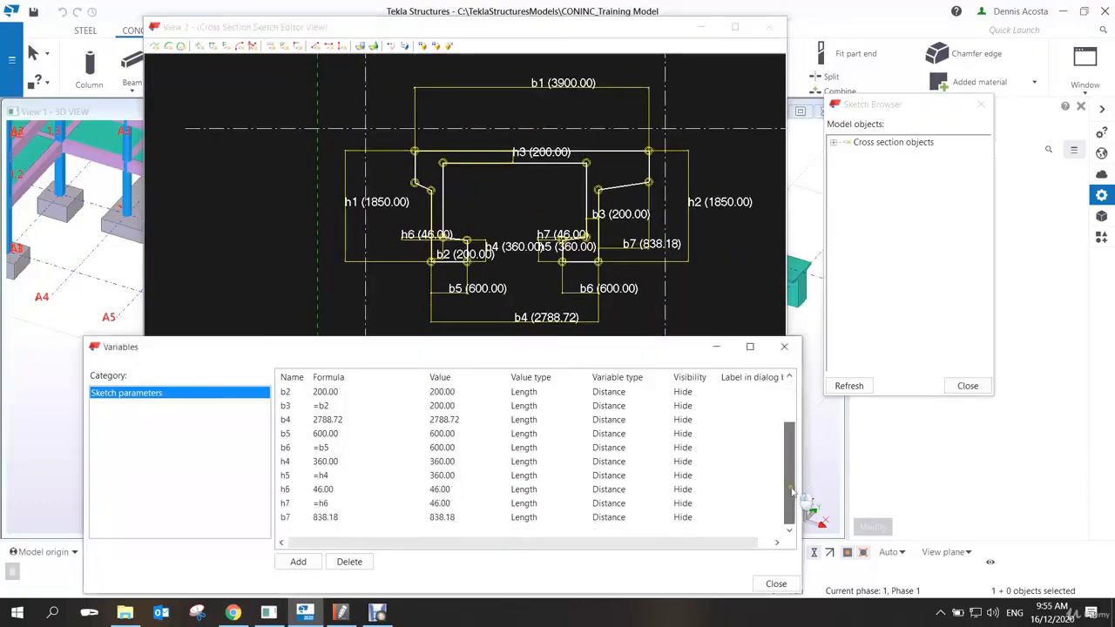
click(379, 521)
click(378, 521)
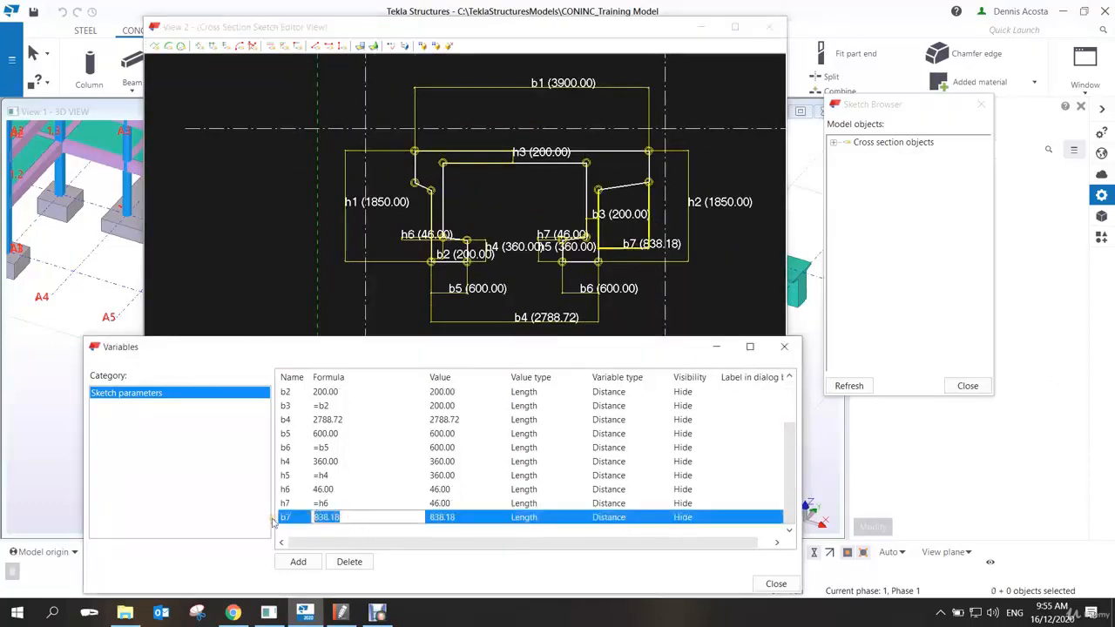
text(=b1-b4)
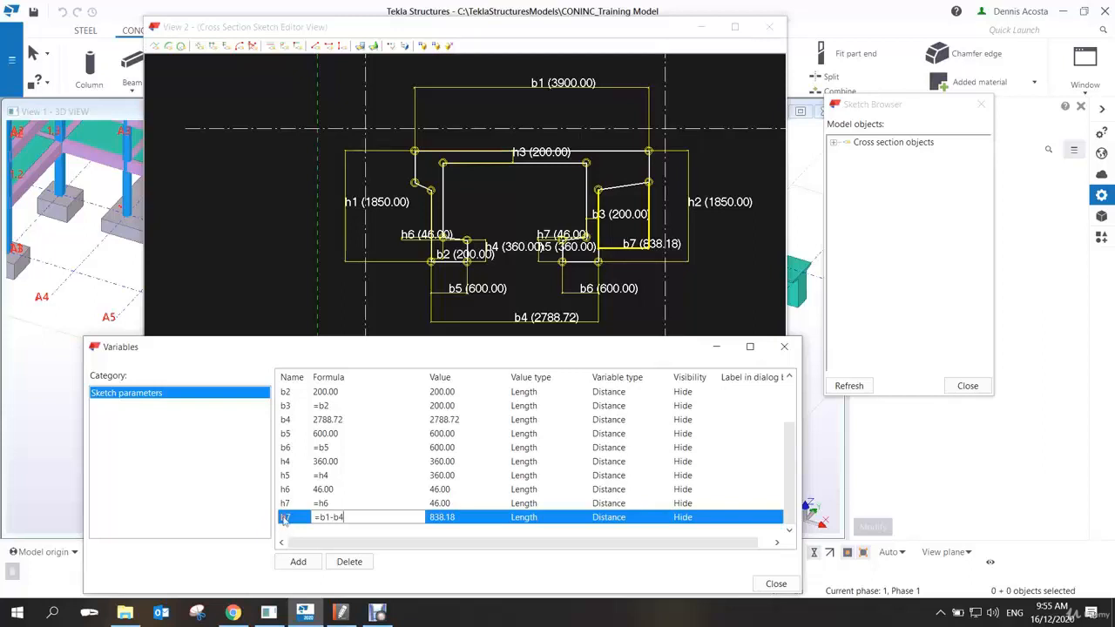
text())
text(/2)
text(()
key(Return)
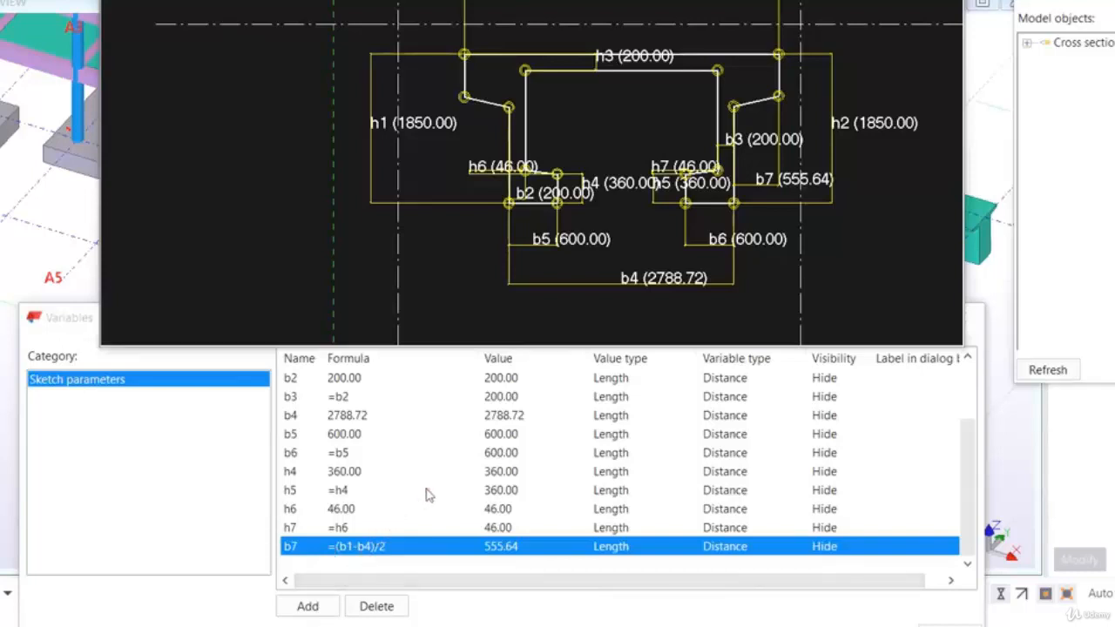
- Set the overall bottom width variable b4 to 3700
scroll(426, 489, up, 1)
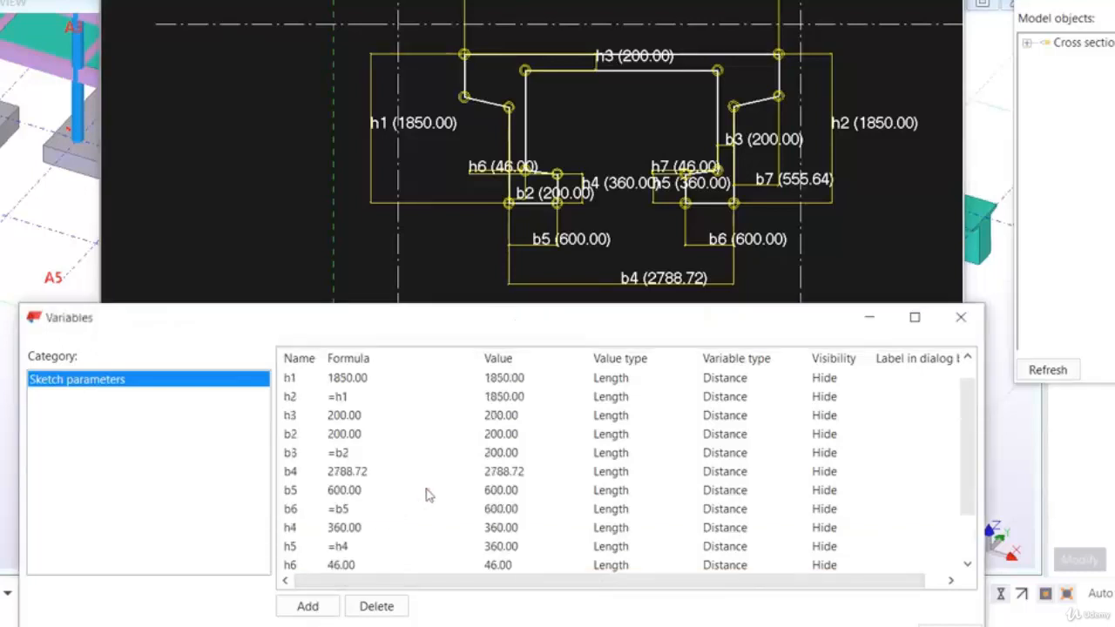
double_click(366, 471)
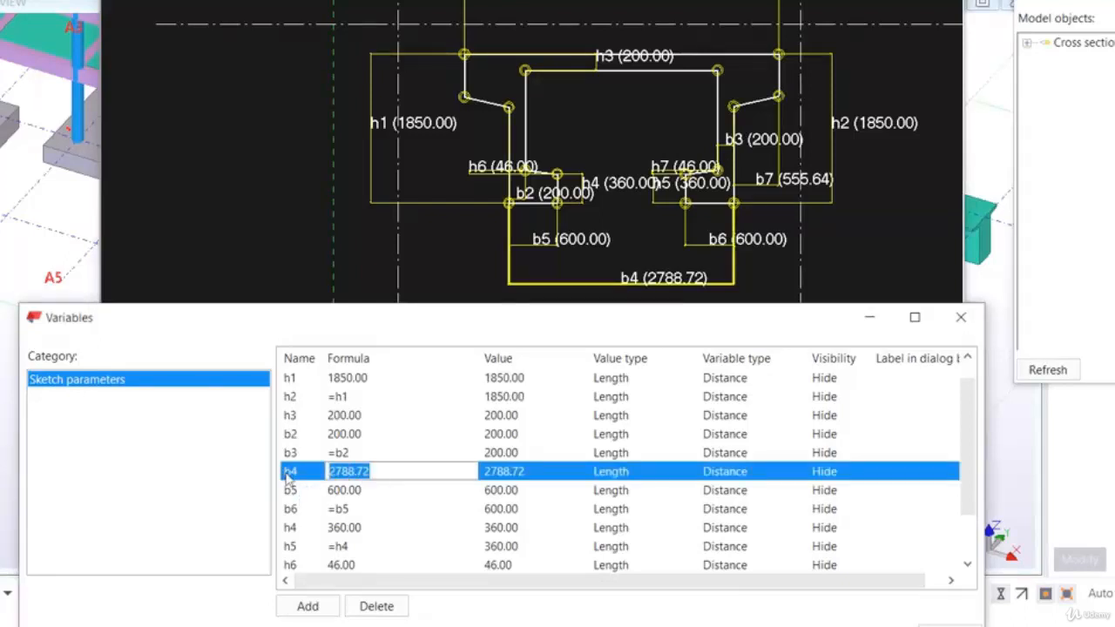
text(3700)
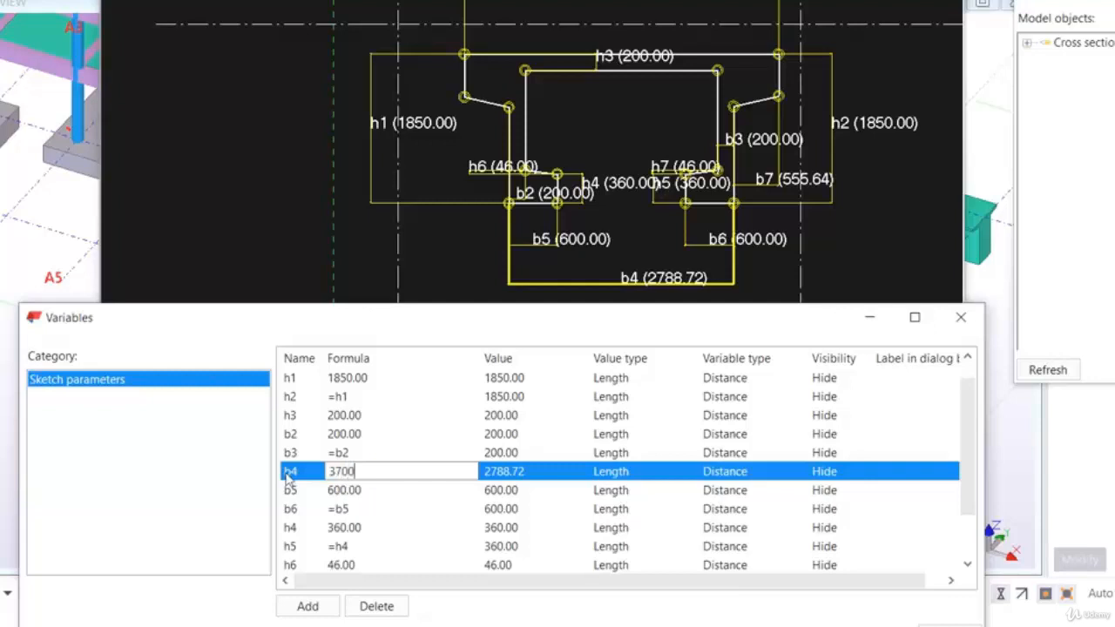
key(Return)
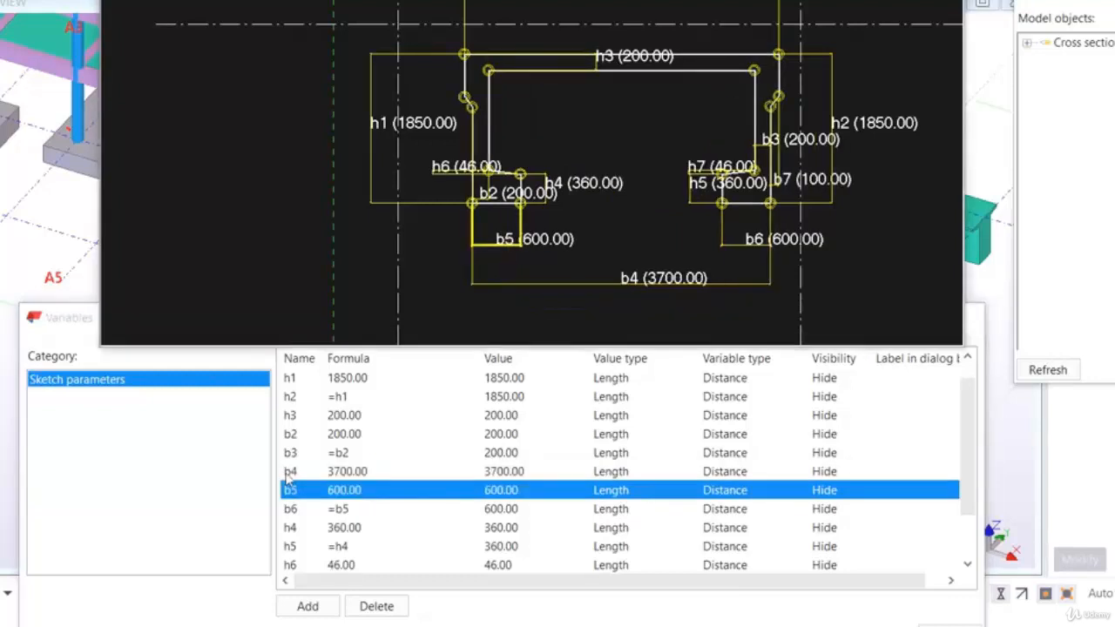
- Examine the resized profile around the right foot, the variable formulas, and the sloped left shoulder
scroll(781, 154, up, 5)
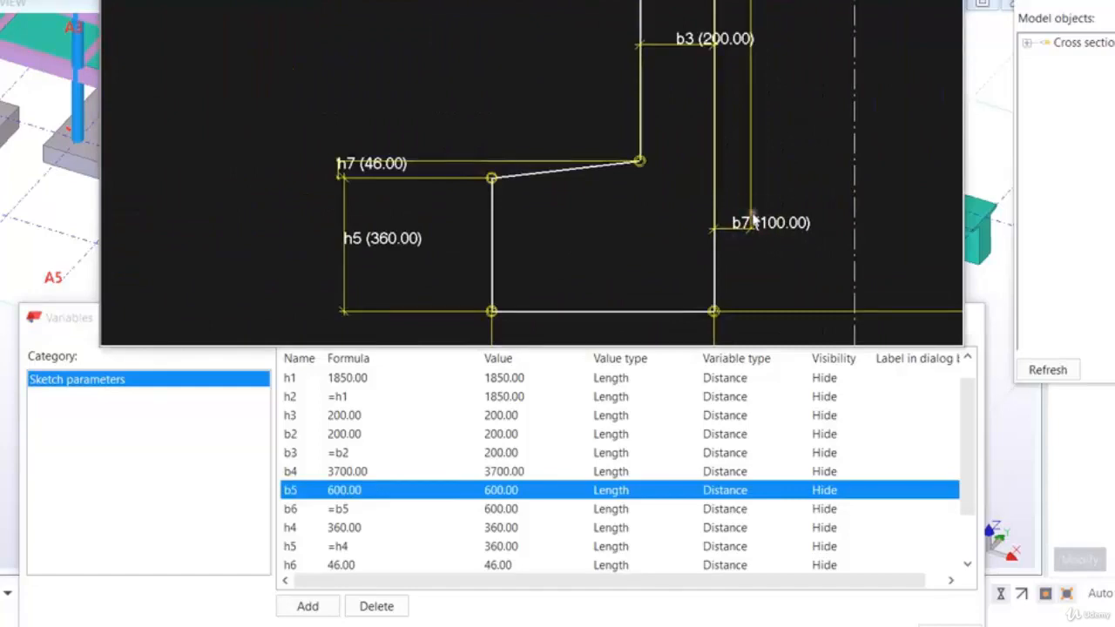
scroll(766, 242, down, 2)
scroll(766, 242, down, 3)
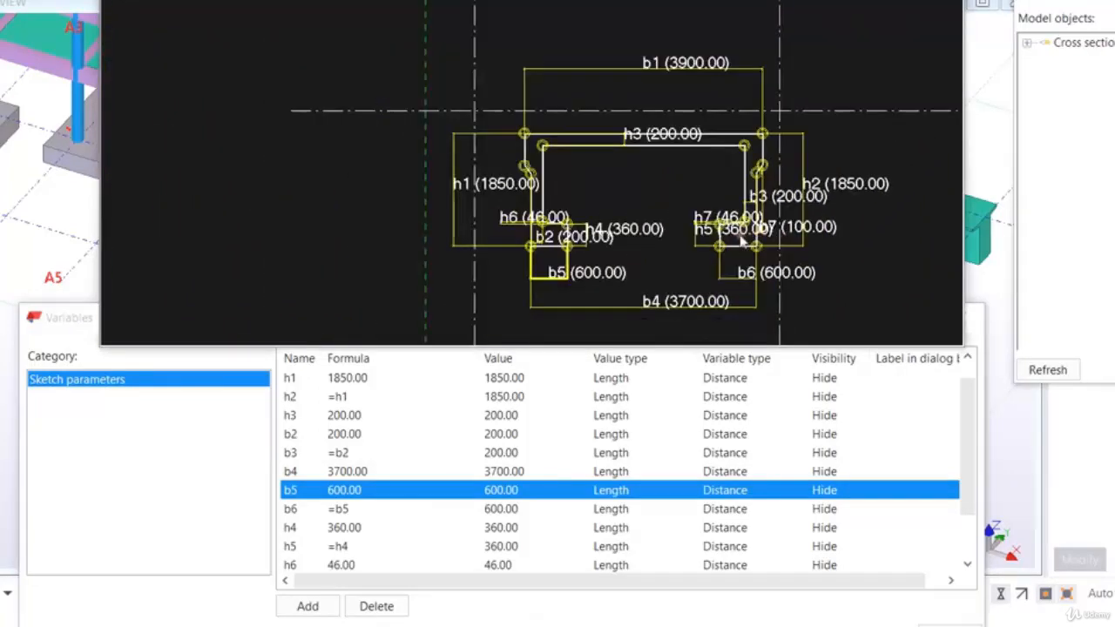
scroll(738, 247, down, 2)
middle_drag(693, 270, 672, 248)
scroll(416, 554, down, 1)
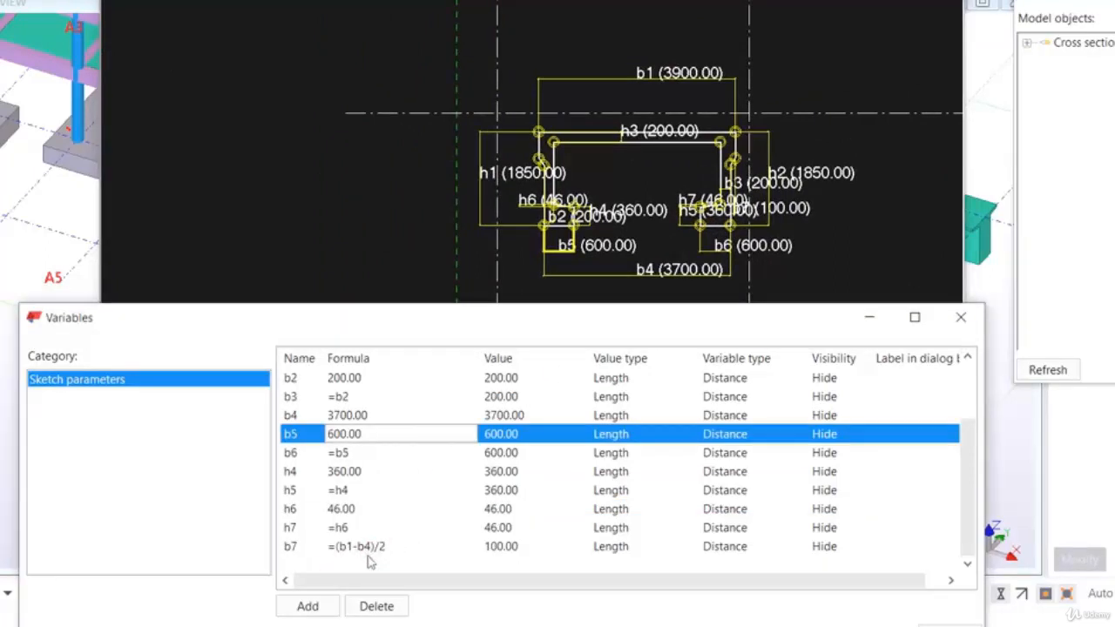
scroll(724, 183, up, 3)
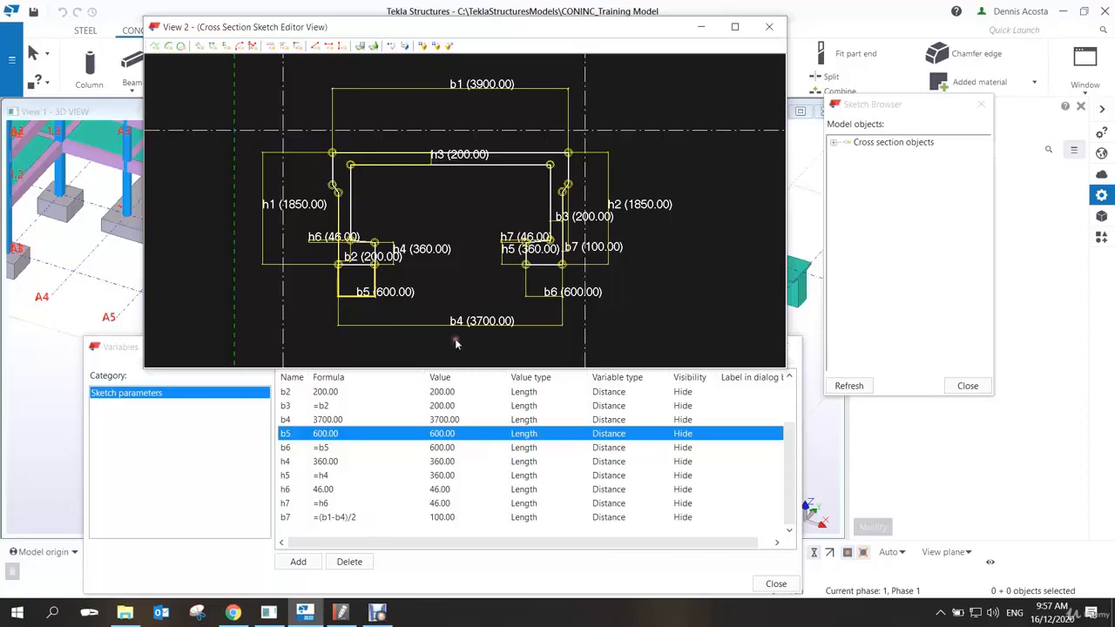
scroll(329, 178, up, 3)
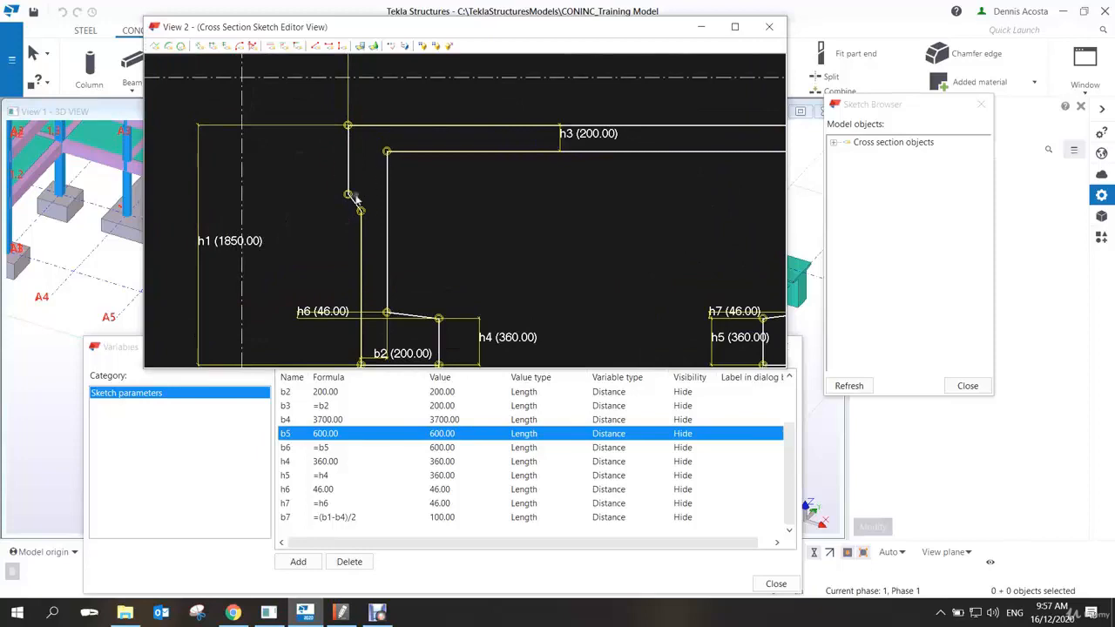
scroll(340, 201, down, 3)
scroll(344, 202, up, 1)
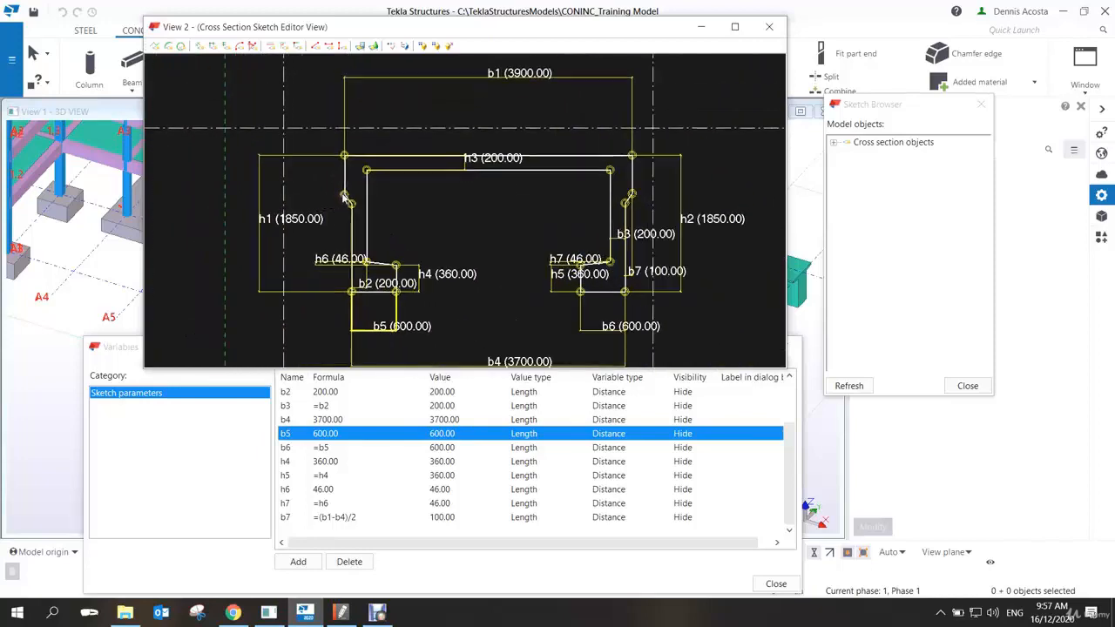
- Add vertical distance dimensions to the short outer edges below the left and right top corners of the profile
click(226, 46)
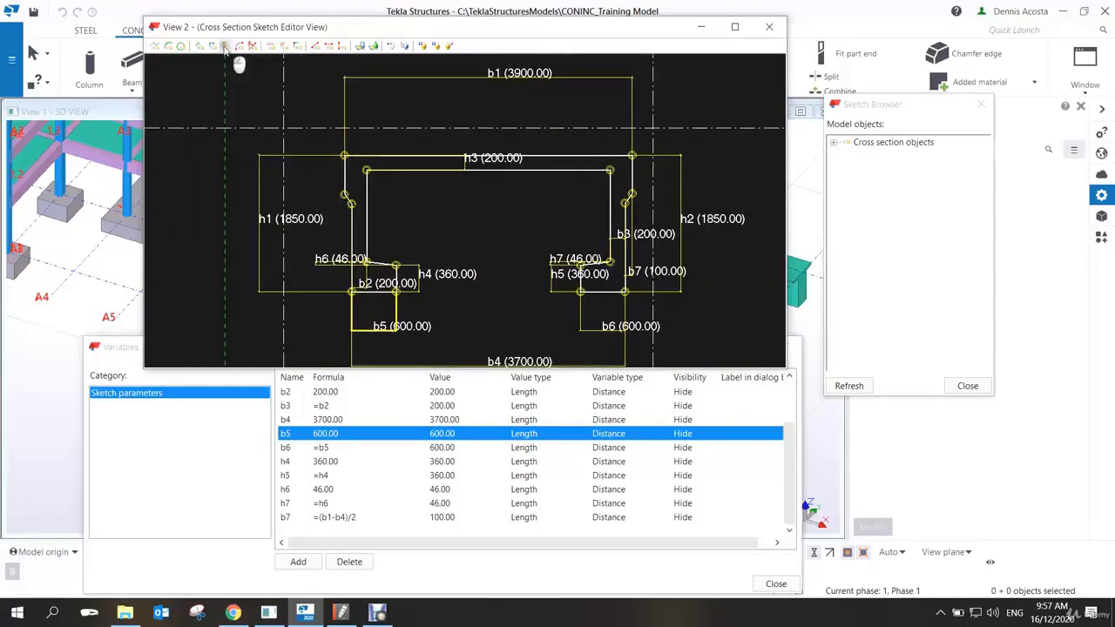
click(345, 194)
click(309, 181)
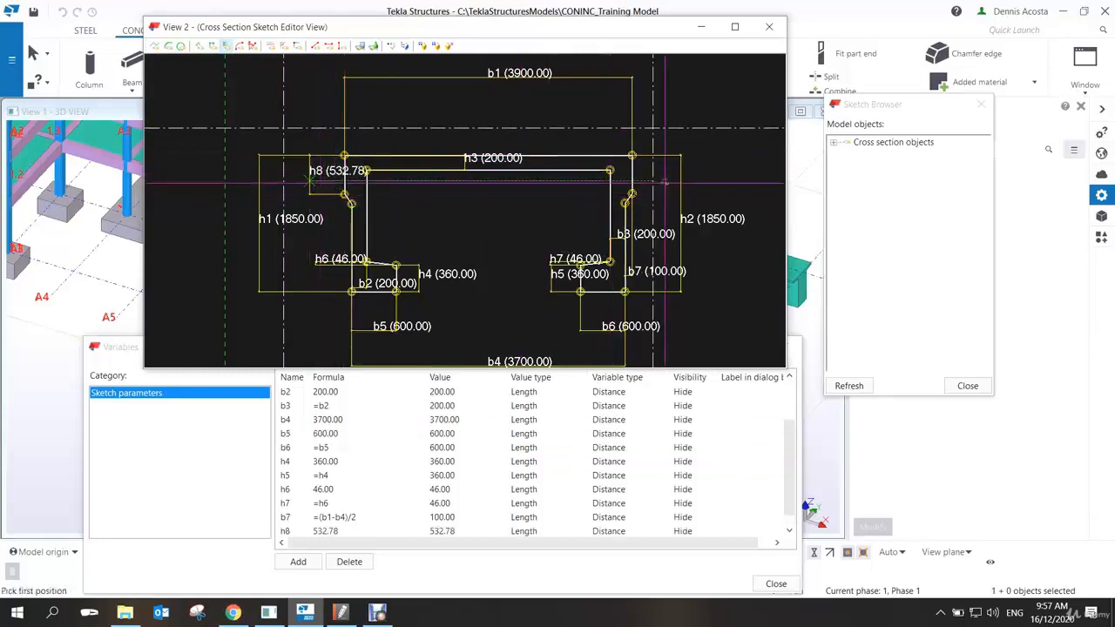
click(632, 155)
click(632, 194)
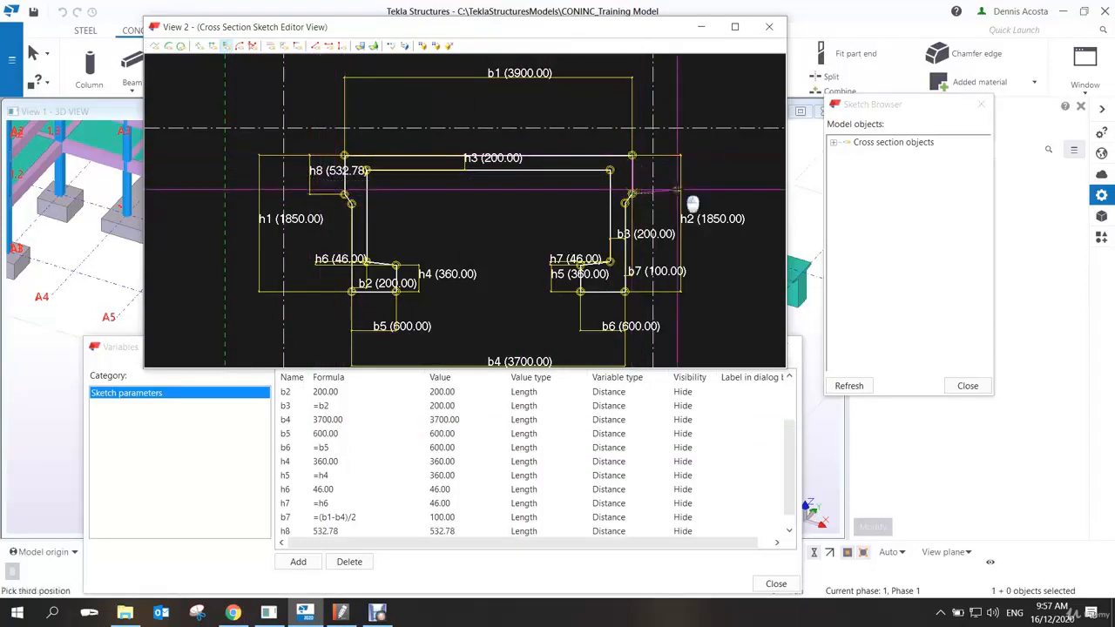
click(678, 189)
right_click(710, 185)
click(724, 192)
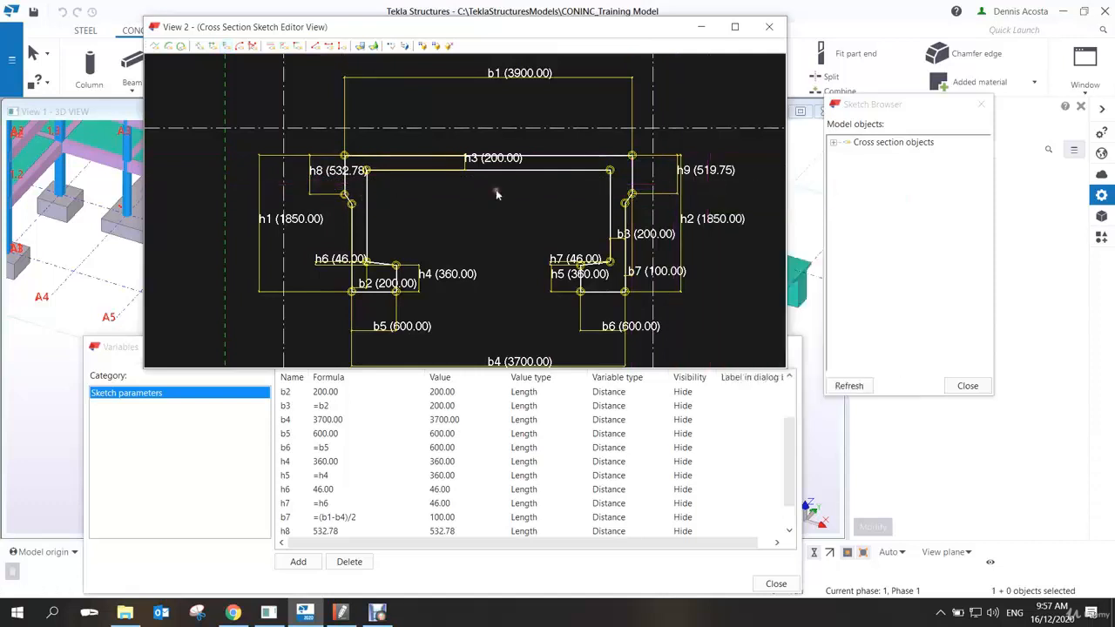
- Set the left outer edge height variable h8 to 175
click(345, 489)
click(338, 505)
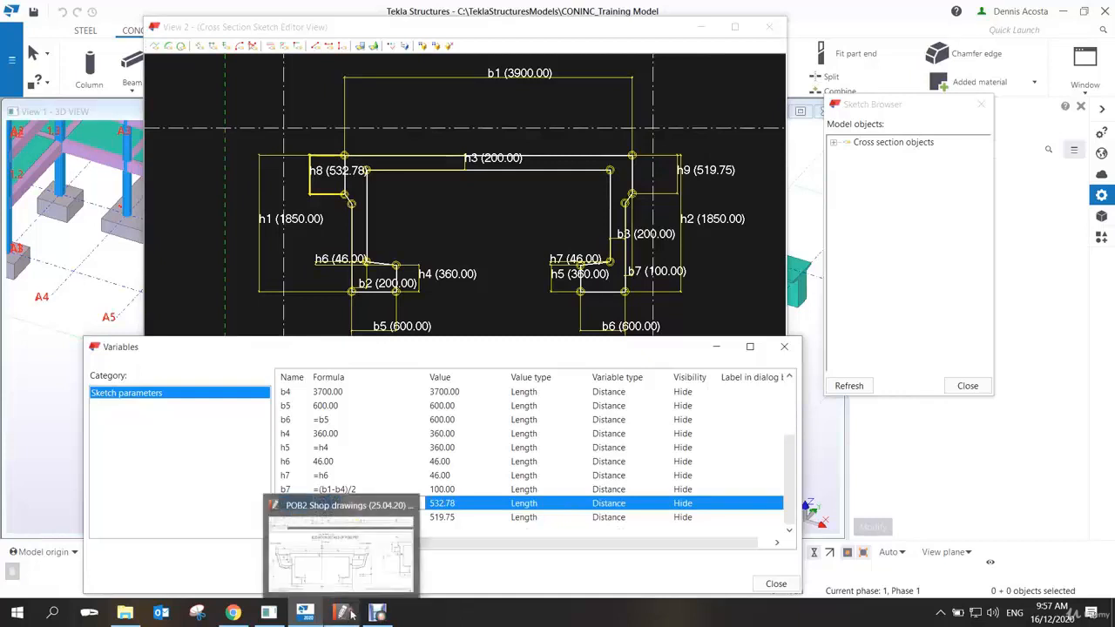
text(175)
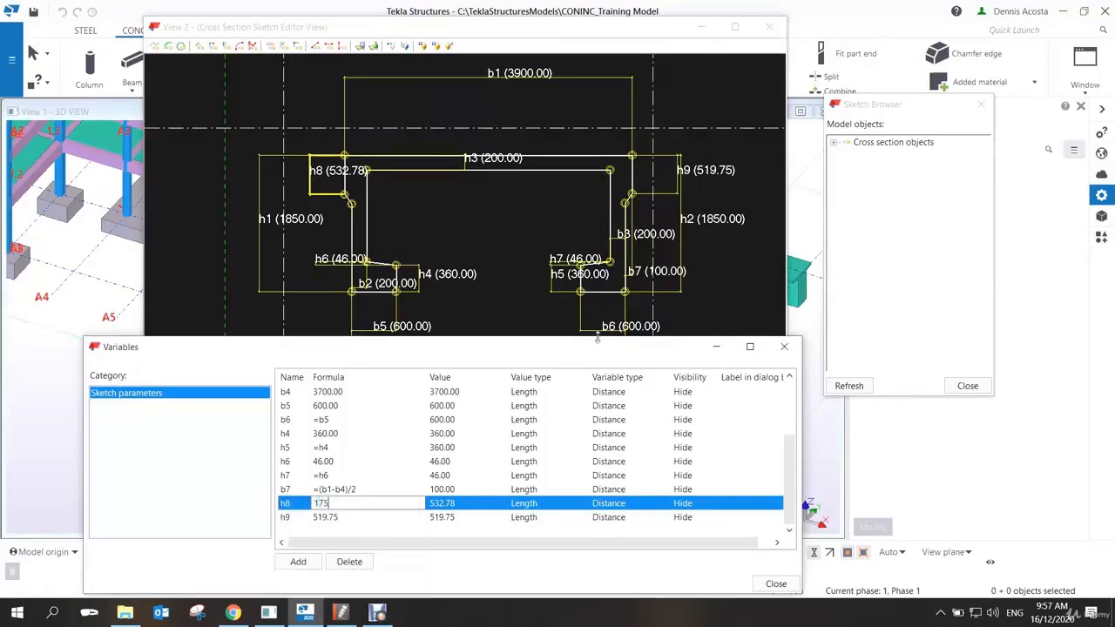
key(Return)
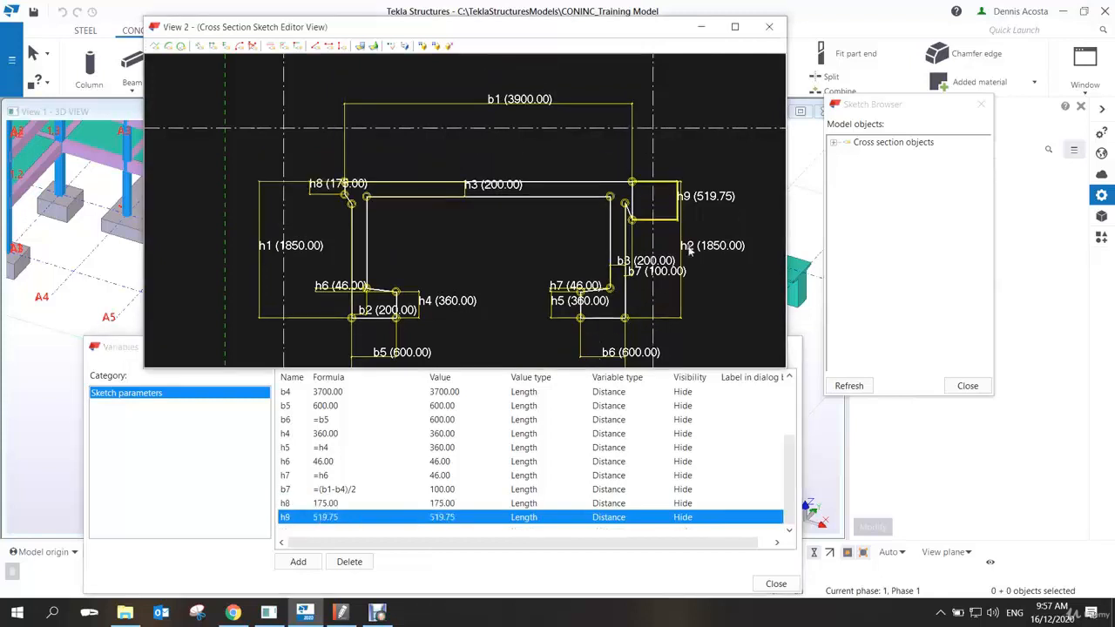
- Link the right outer edge height h9 to the left one with the formula =h8
scroll(684, 214, up, 1)
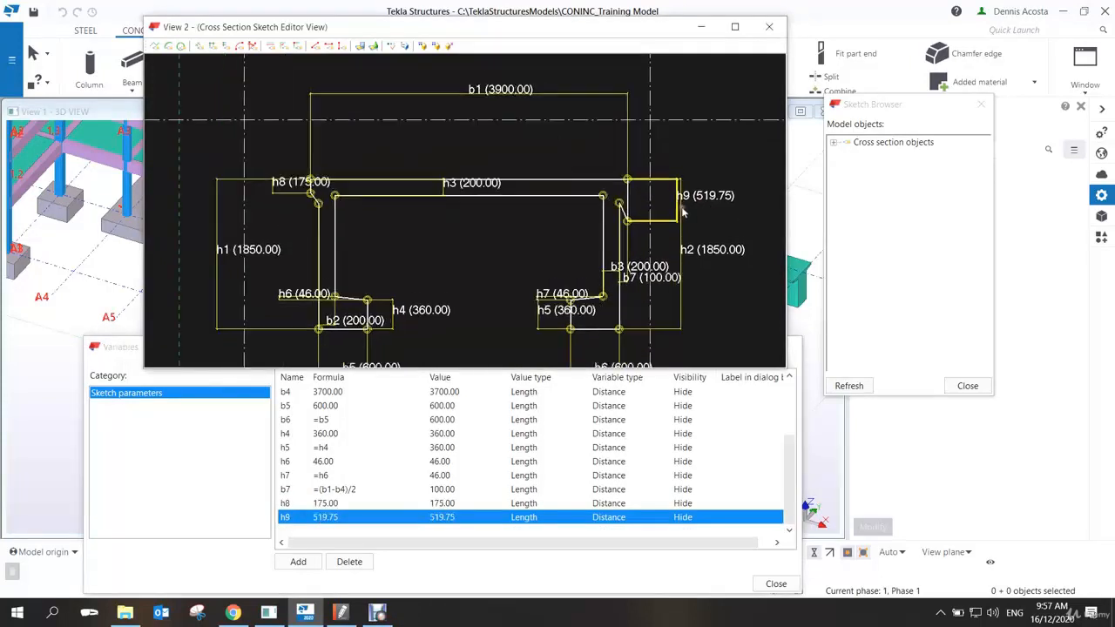
click(342, 519)
drag(341, 519, 286, 519)
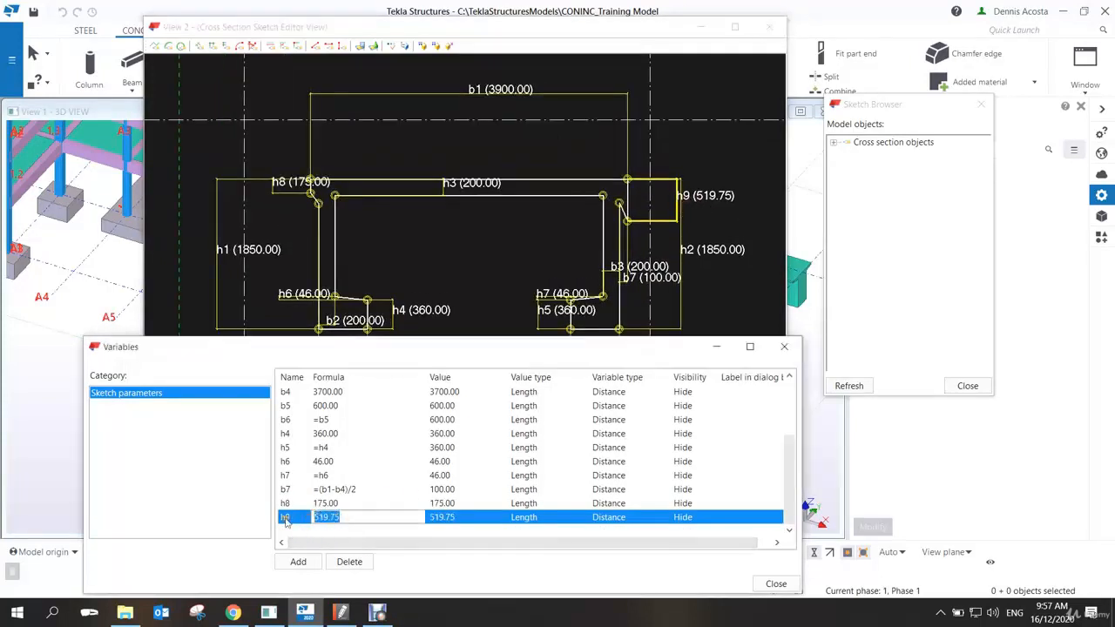
text(=h8)
key(Return)
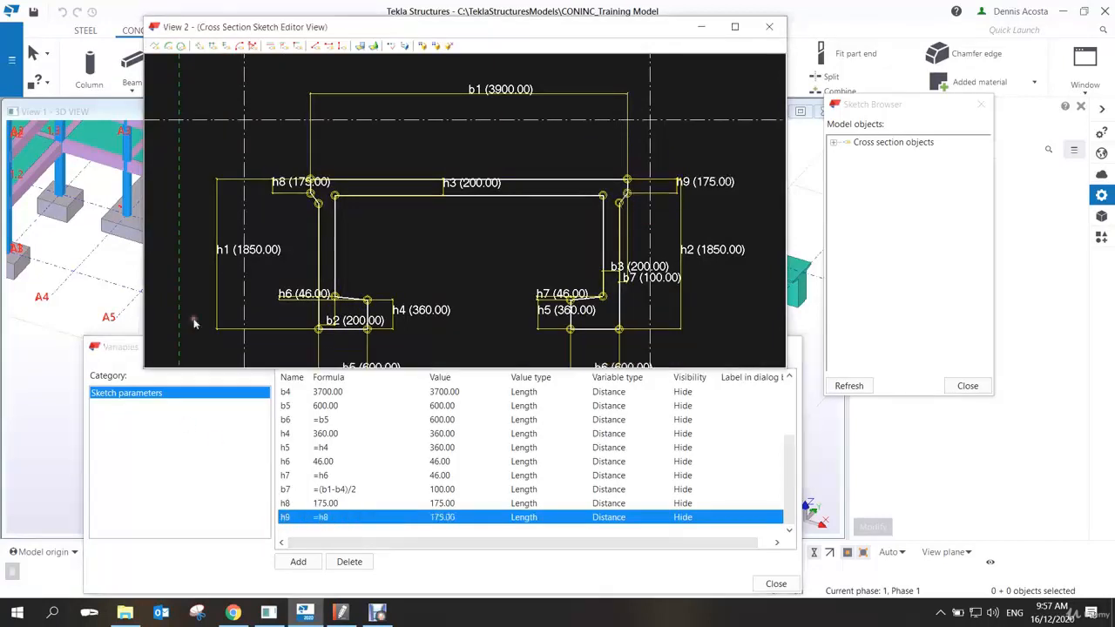
- Add vertical distance dimensions to the sloped left and right shoulders, between each slope's upper and lower corners
scroll(318, 201, up, 2)
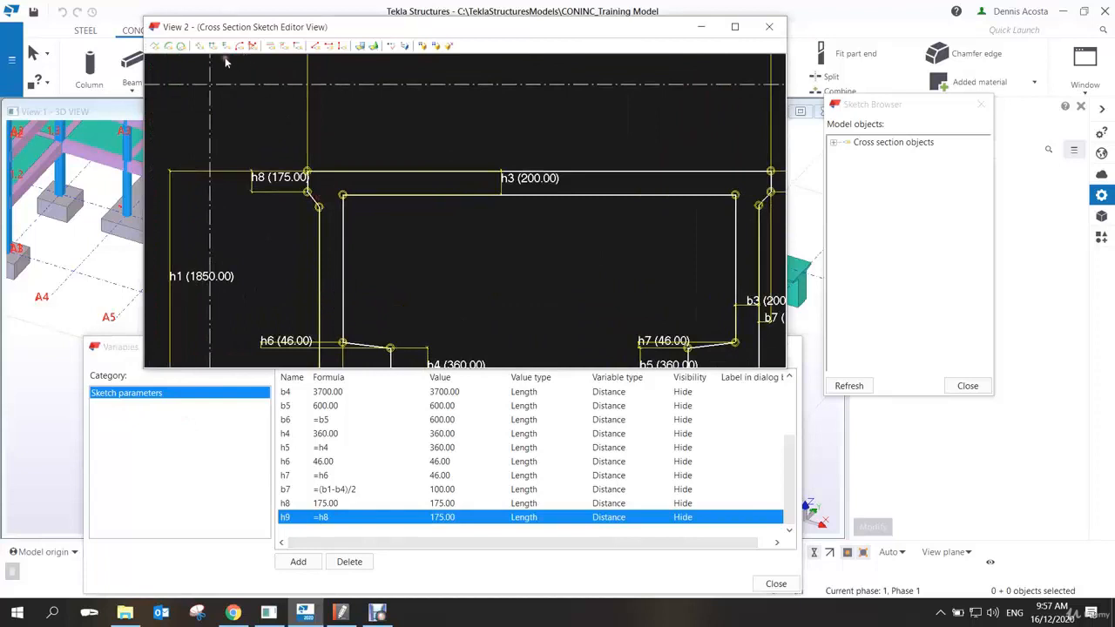
click(225, 47)
click(319, 206)
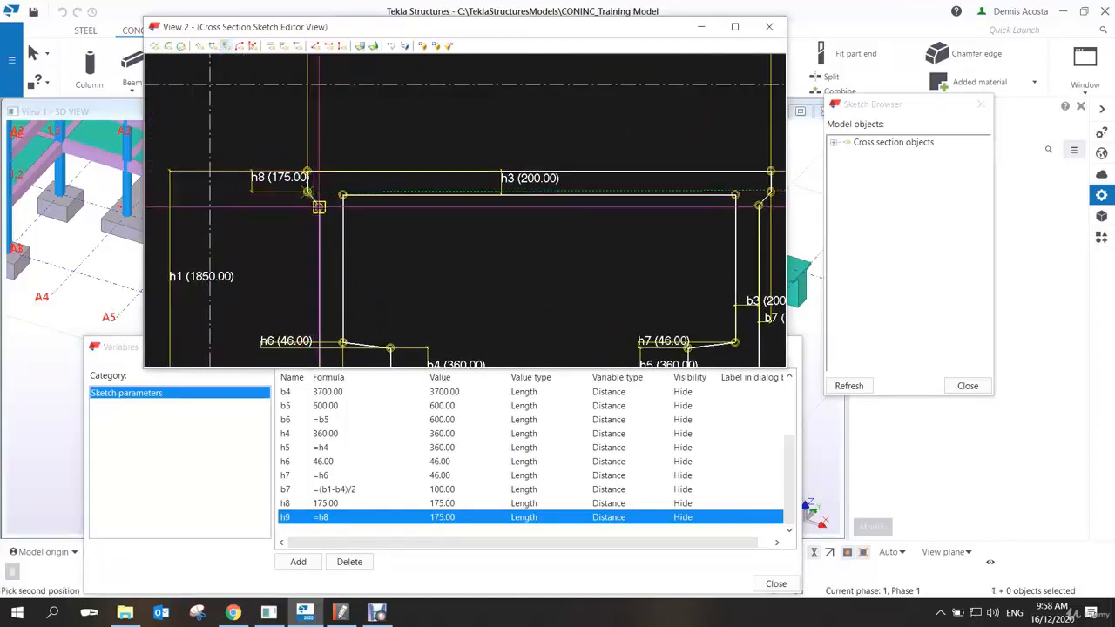
click(265, 221)
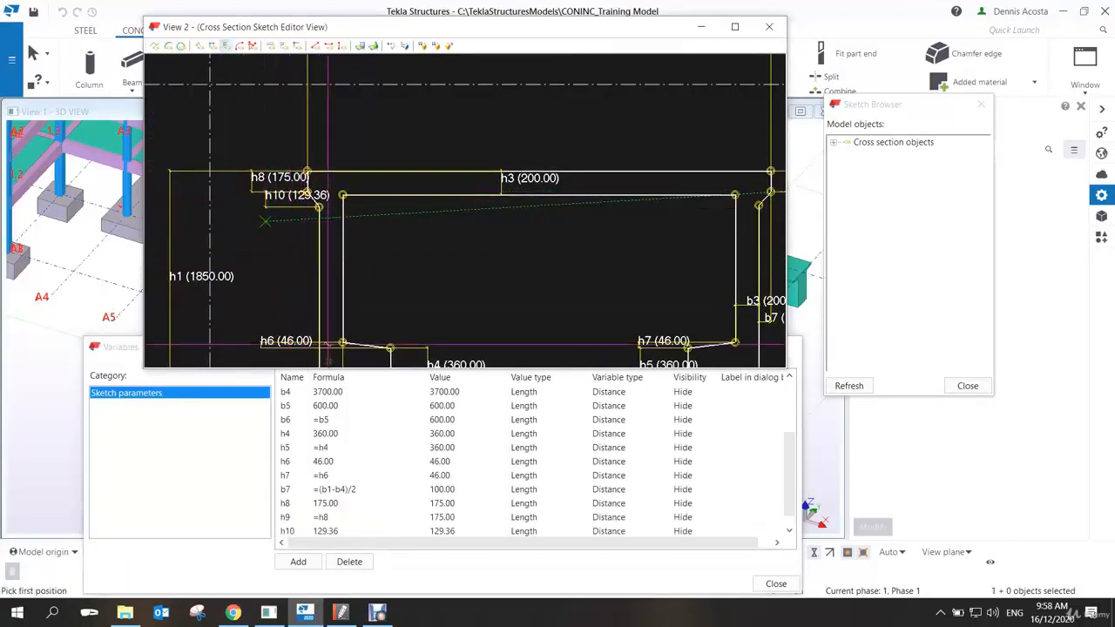
middle_drag(589, 321, 464, 287)
click(644, 161)
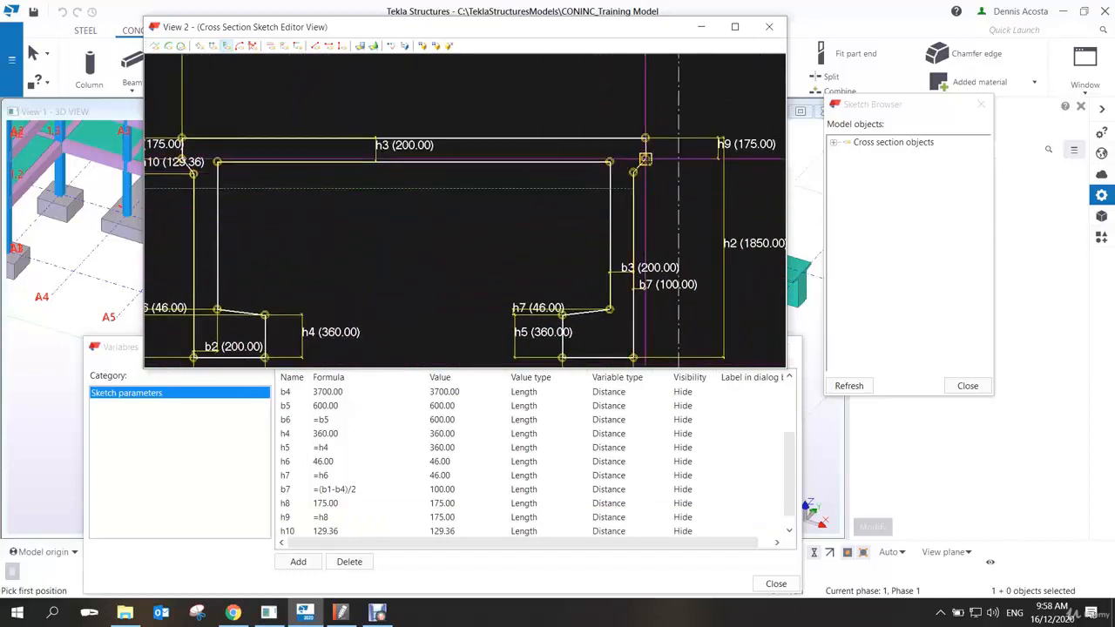
click(646, 181)
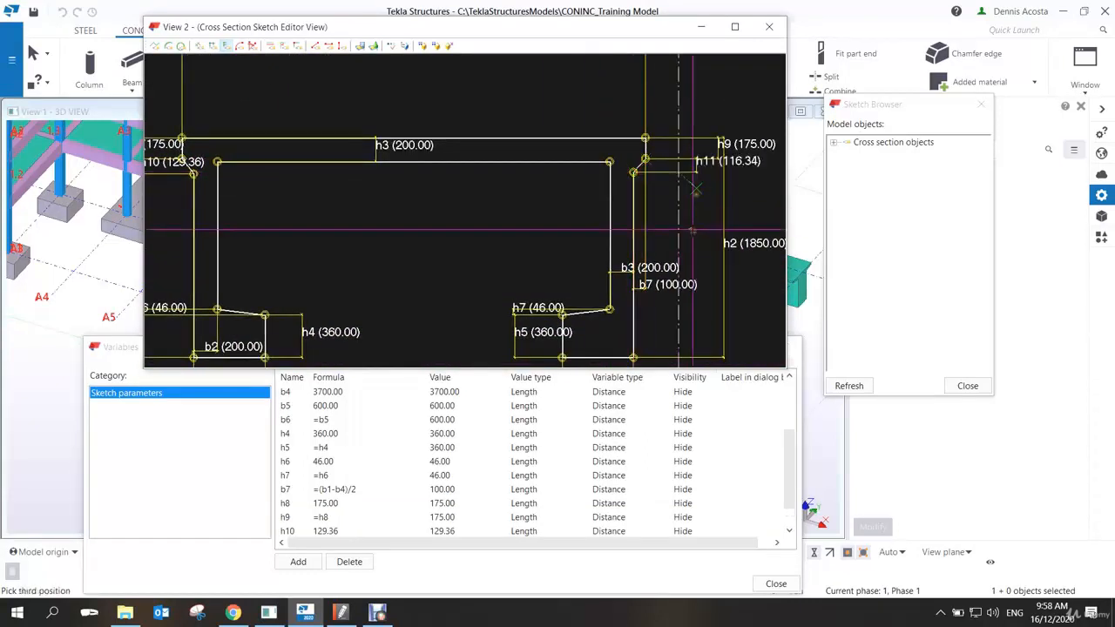
right_click(699, 226)
click(727, 229)
- Set the left shoulder slope height variable h10 to 100
click(324, 522)
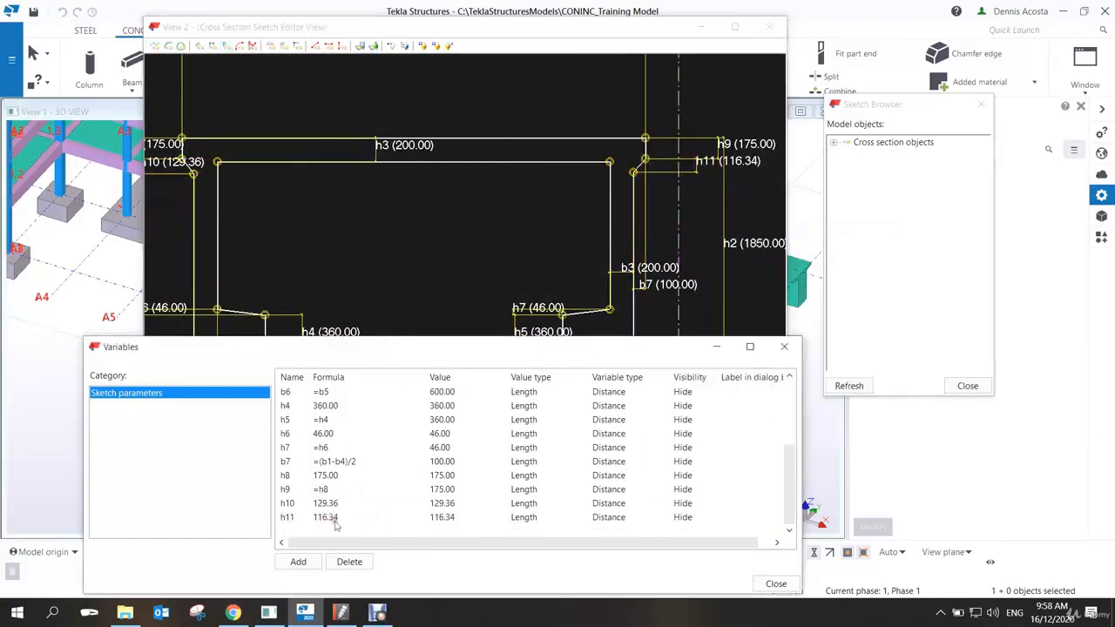
double_click(338, 505)
text(100)
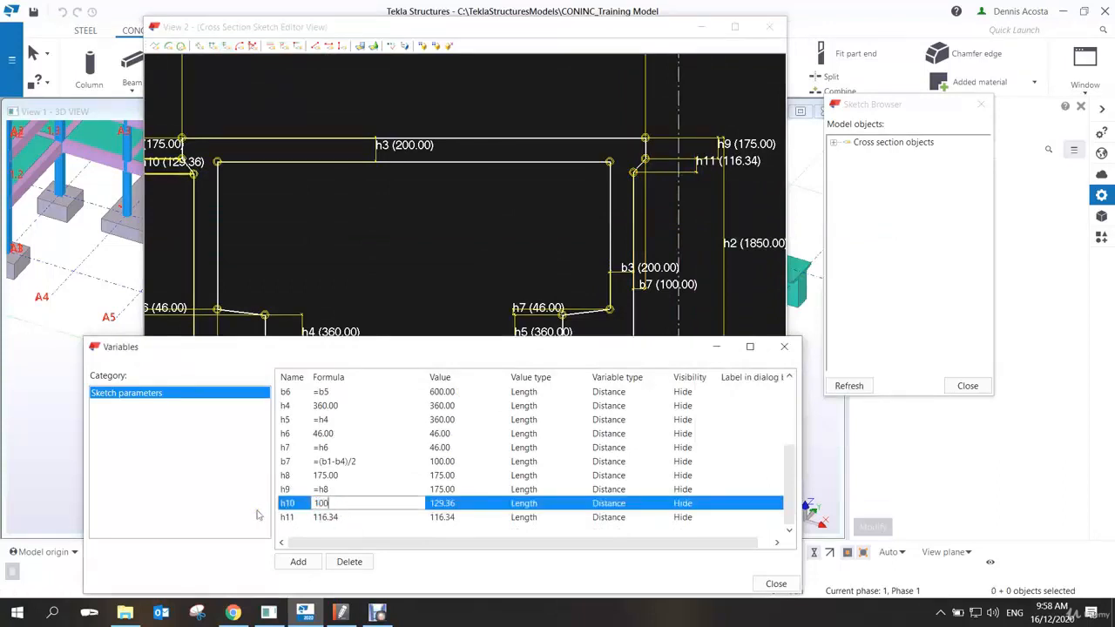
key(Return)
- Link the right shoulder slope height h11 to the left one with the formula =h10
click(284, 517)
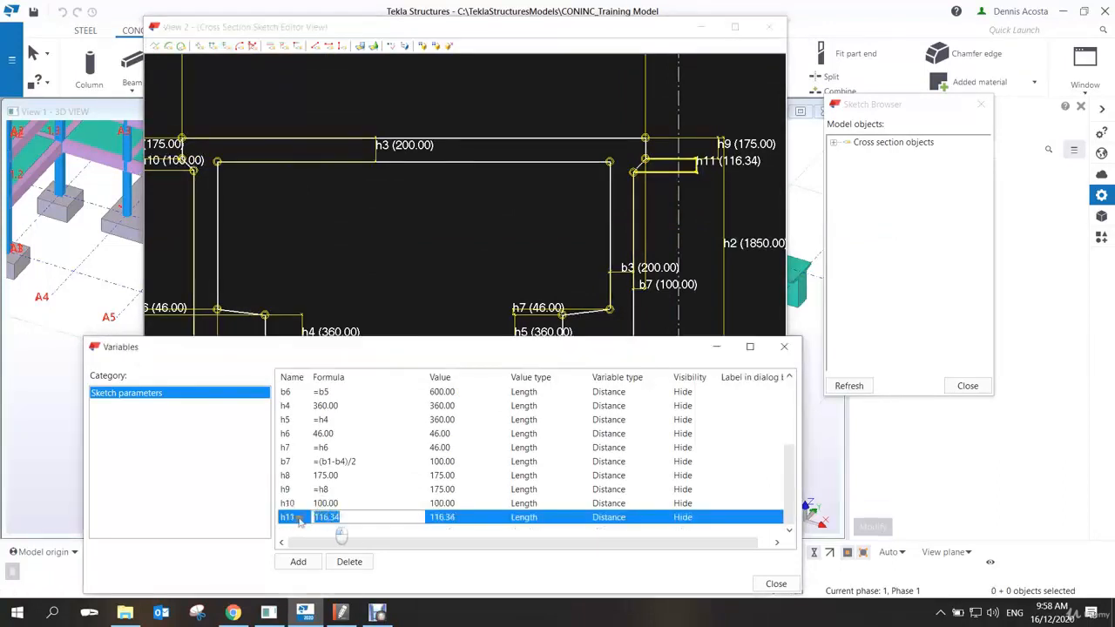
text(=)
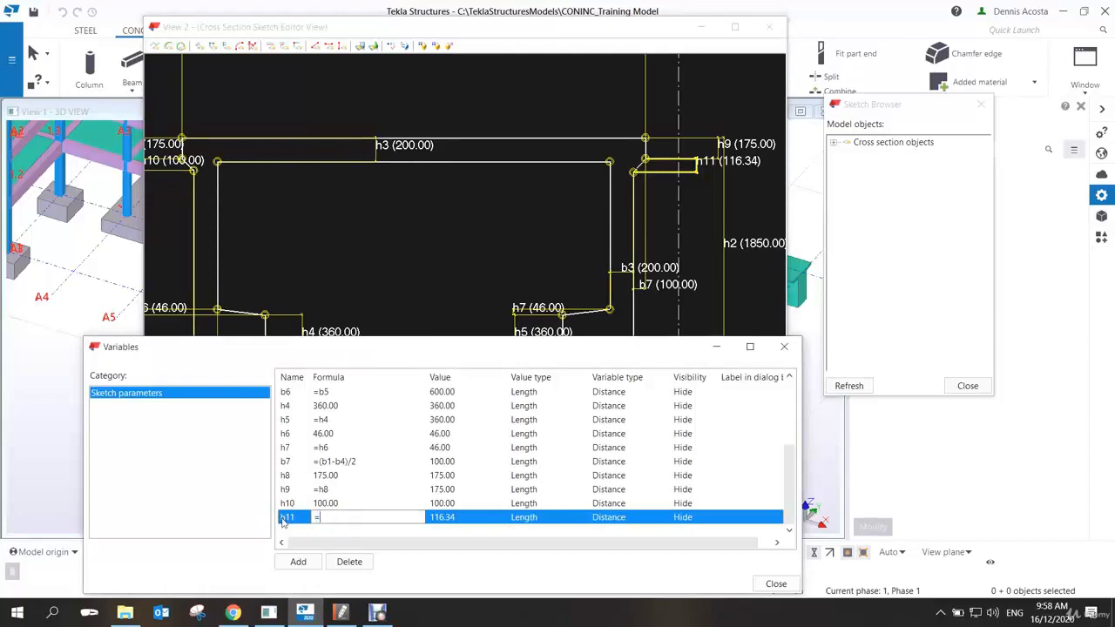
text(h10)
key(Return)
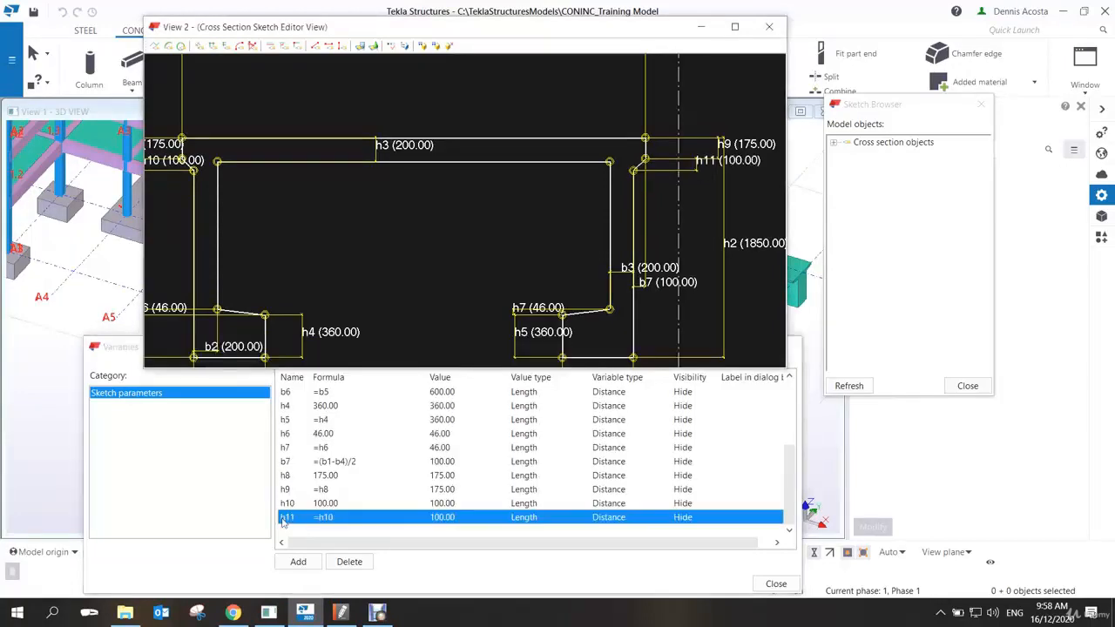
- Examine the whole dimensioned profile in the sketch view, including the shoulders, webs and bottom flanges
scroll(413, 250, down, 4)
scroll(470, 234, up, 3)
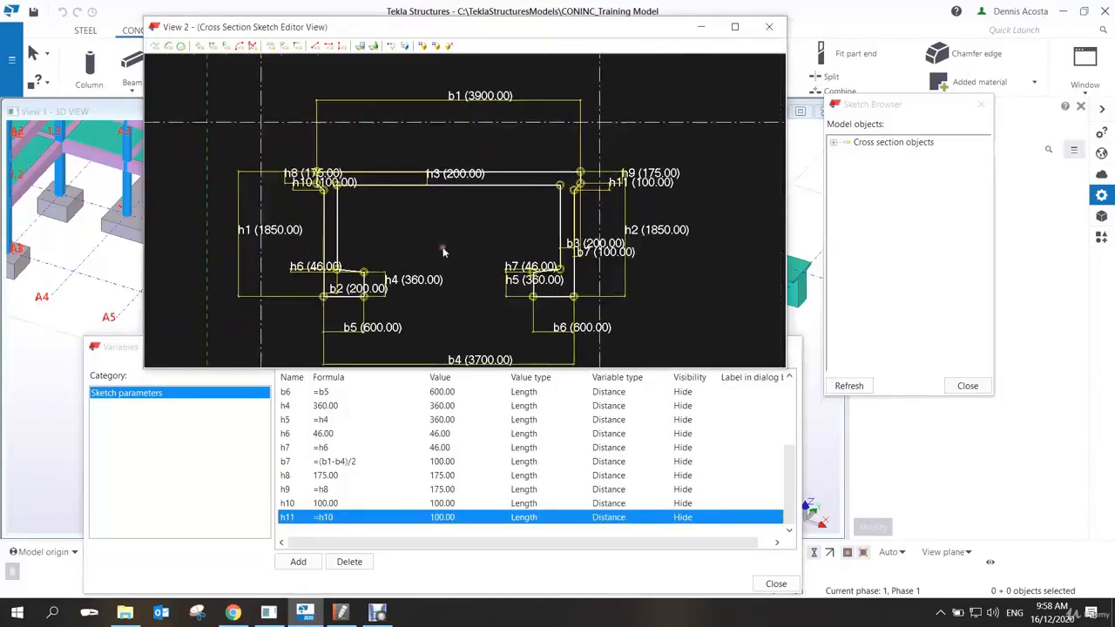
scroll(474, 237, down, 1)
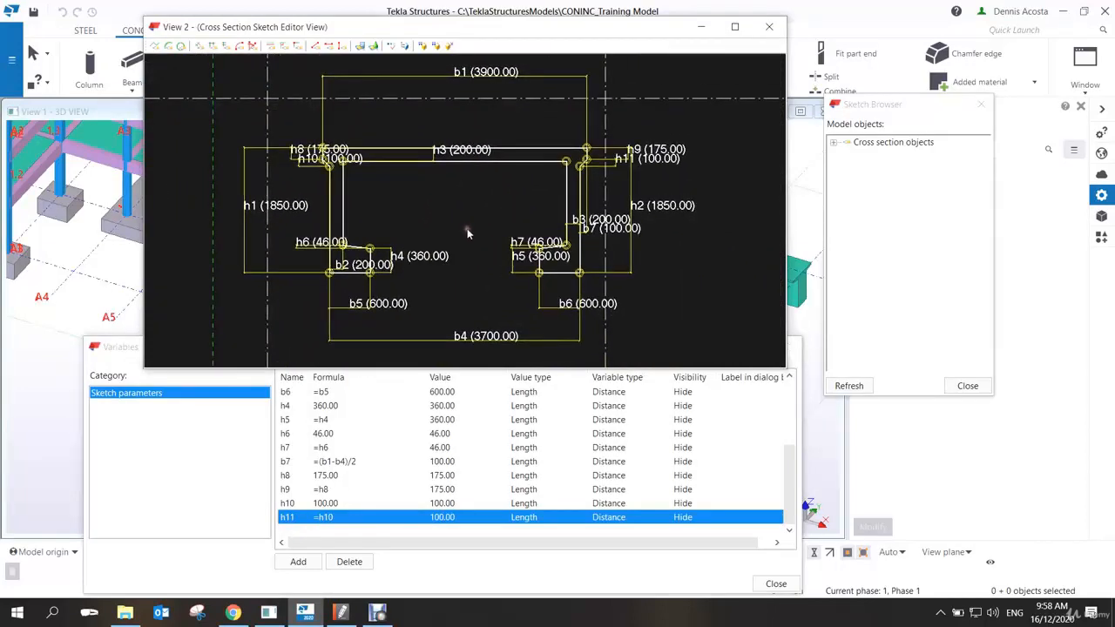
middle_drag(467, 231, 464, 223)
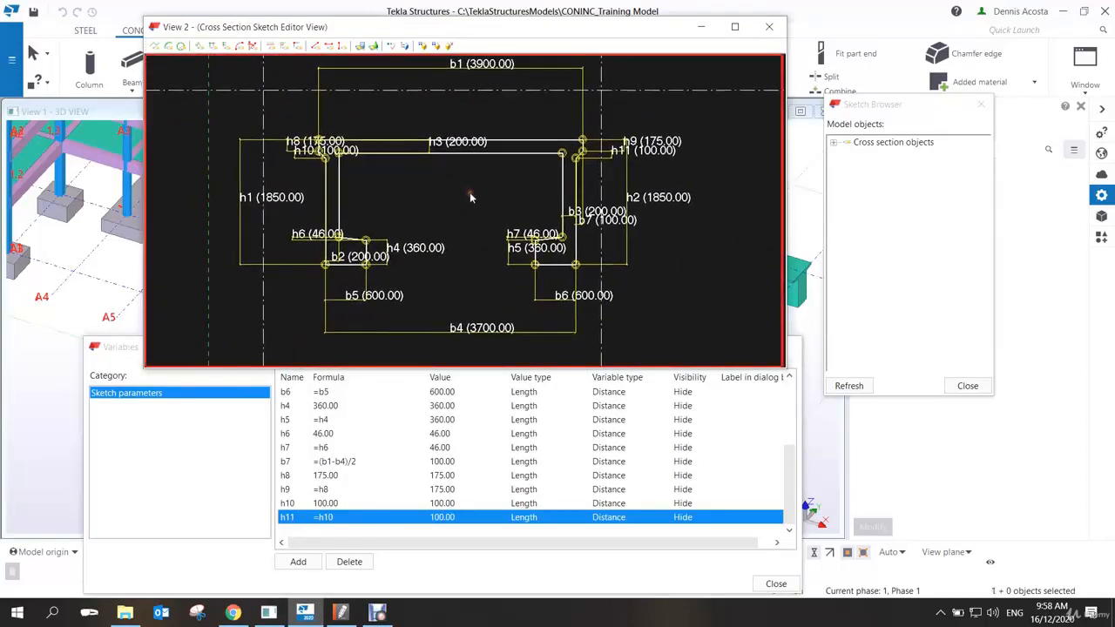
scroll(471, 198, up, 2)
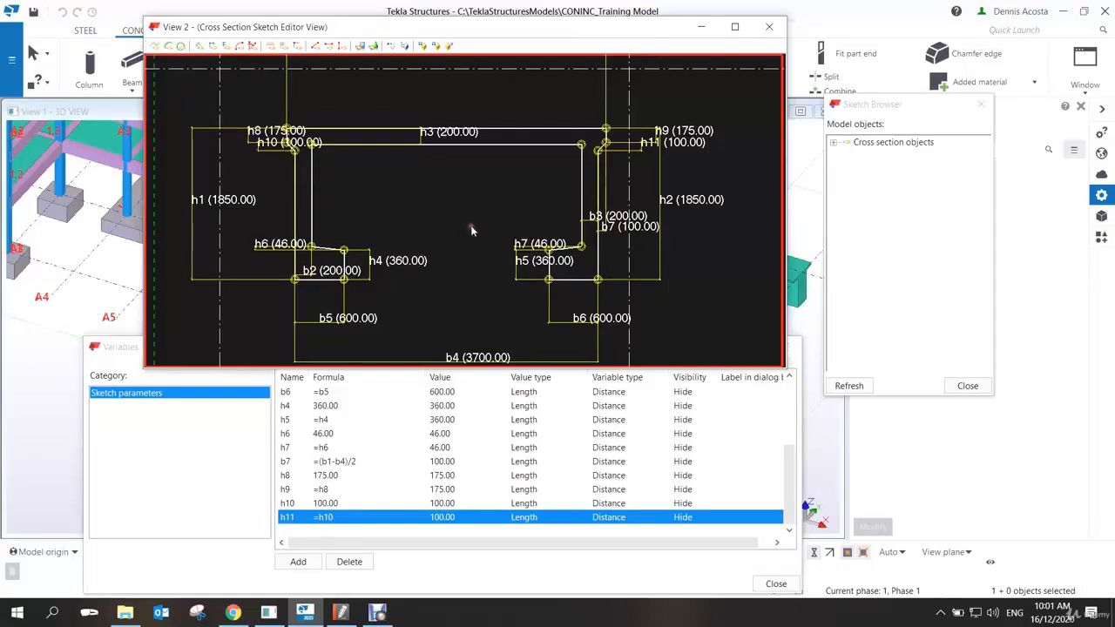
scroll(483, 214, down, 2)
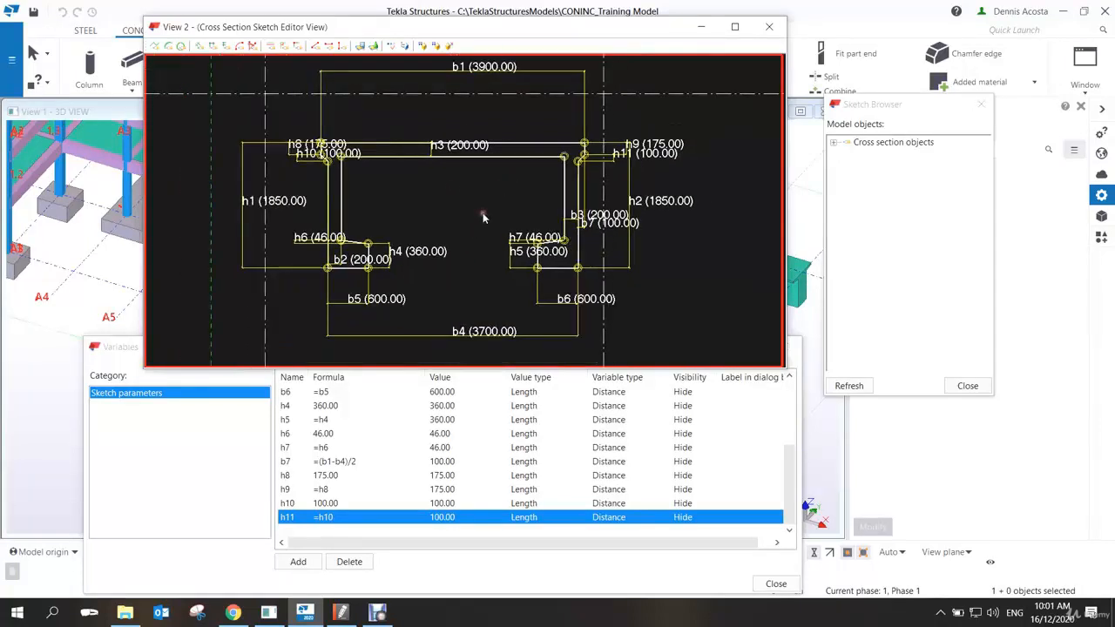
scroll(483, 216, up, 1)
middle_drag(481, 225, 484, 219)
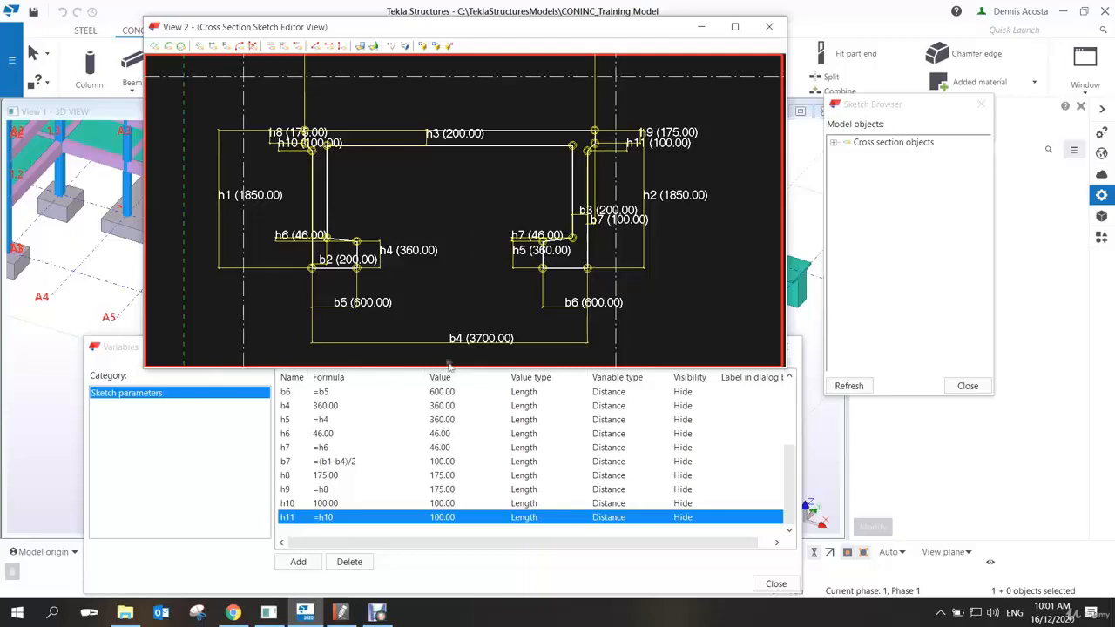
click(376, 612)
click(361, 512)
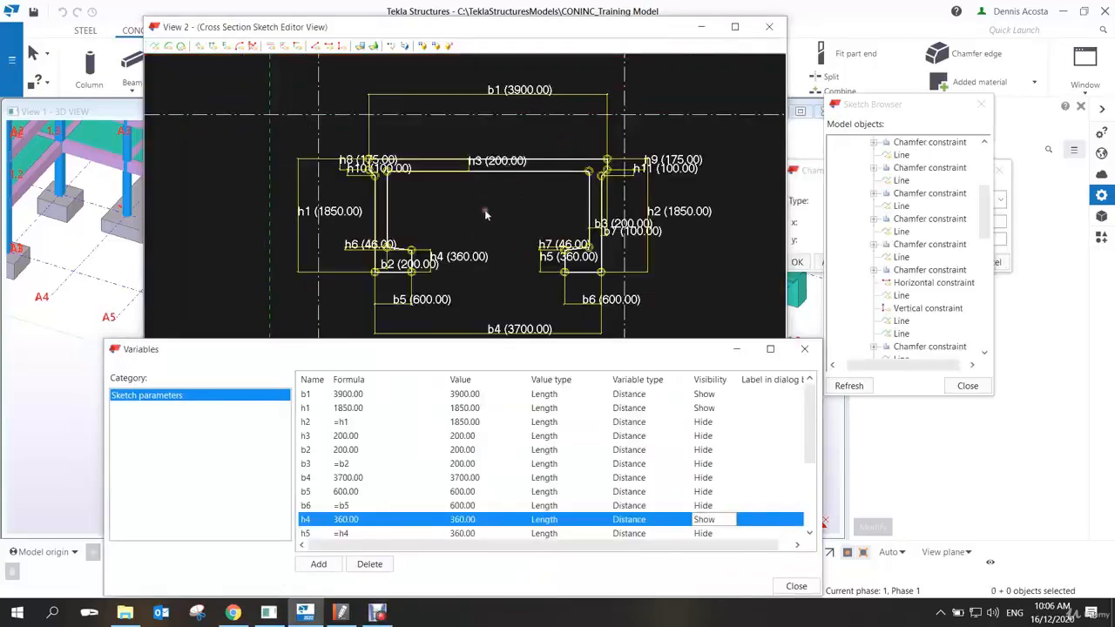
- Review the variables b1, h1 and h4 and their visibility settings against the matching dimensions in the sketch
mouse_move(484, 209)
middle_down()
mouse_move(416, 238)
mouse_move(492, 238)
middle_up()
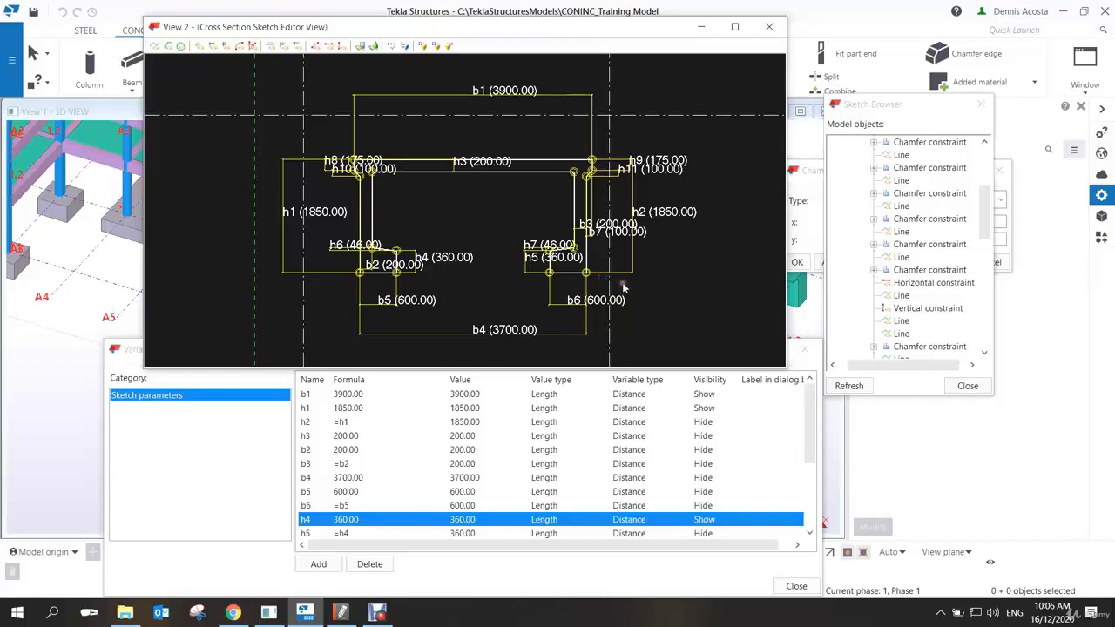
click(488, 96)
click(715, 394)
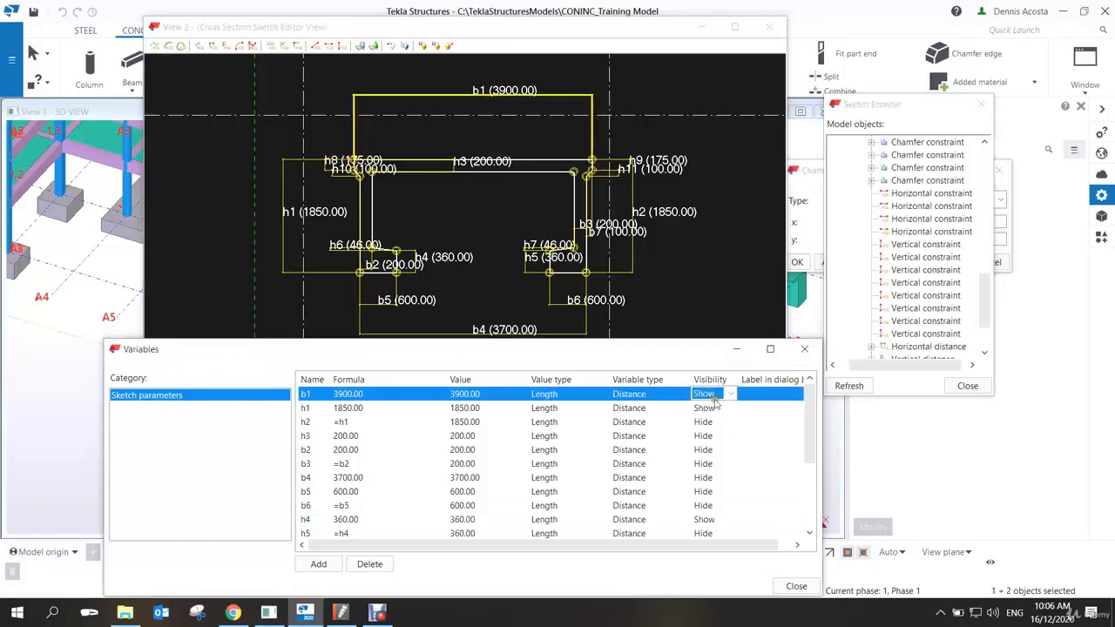
click(374, 407)
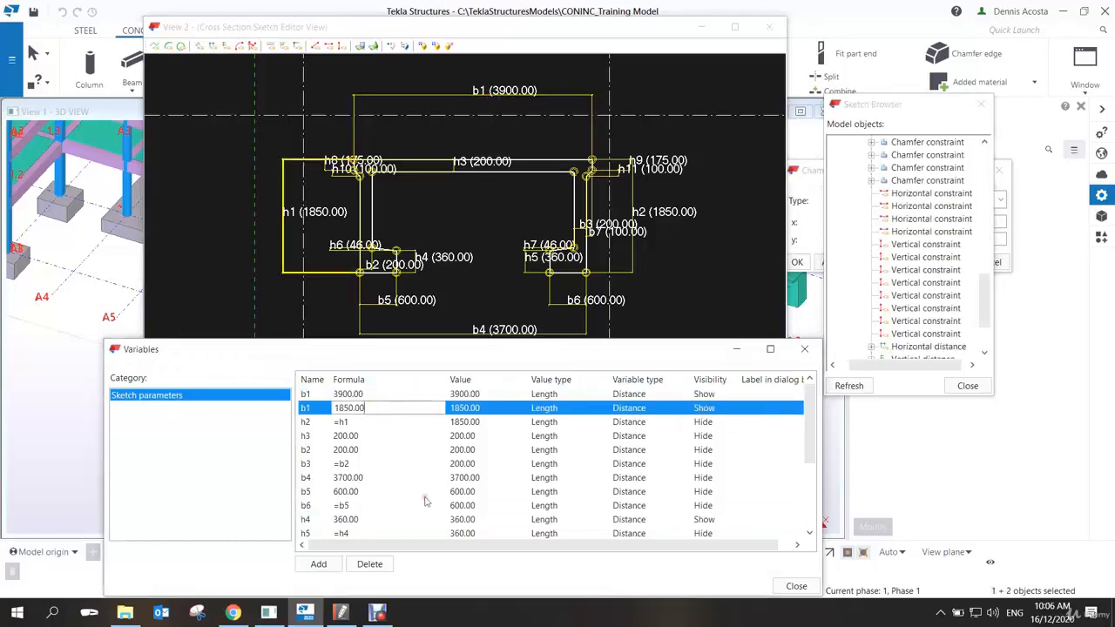
click(309, 522)
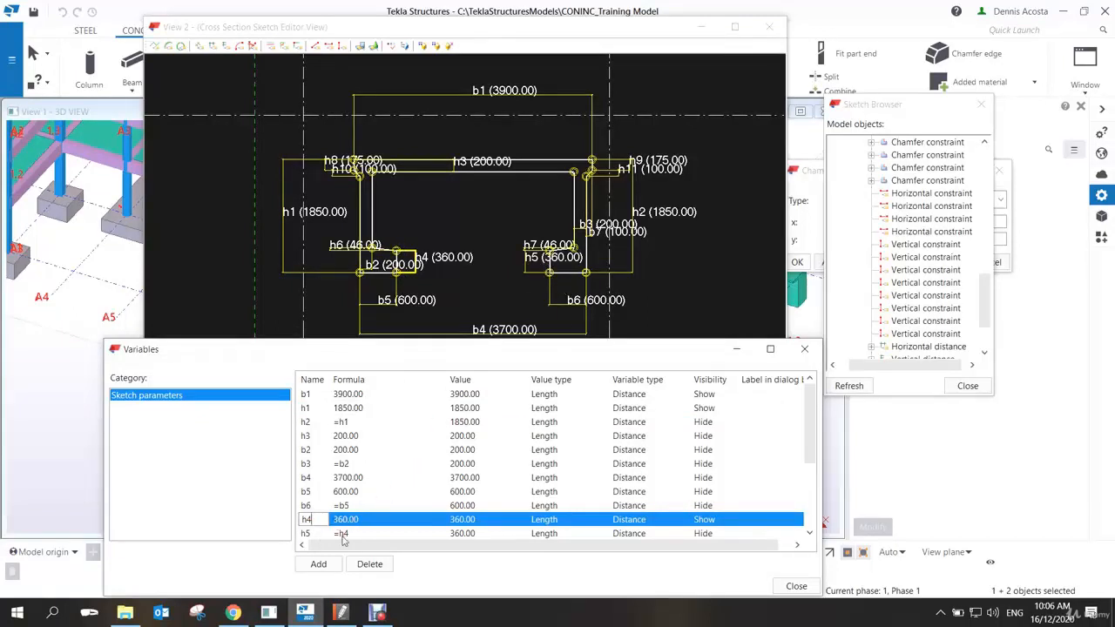
click(523, 305)
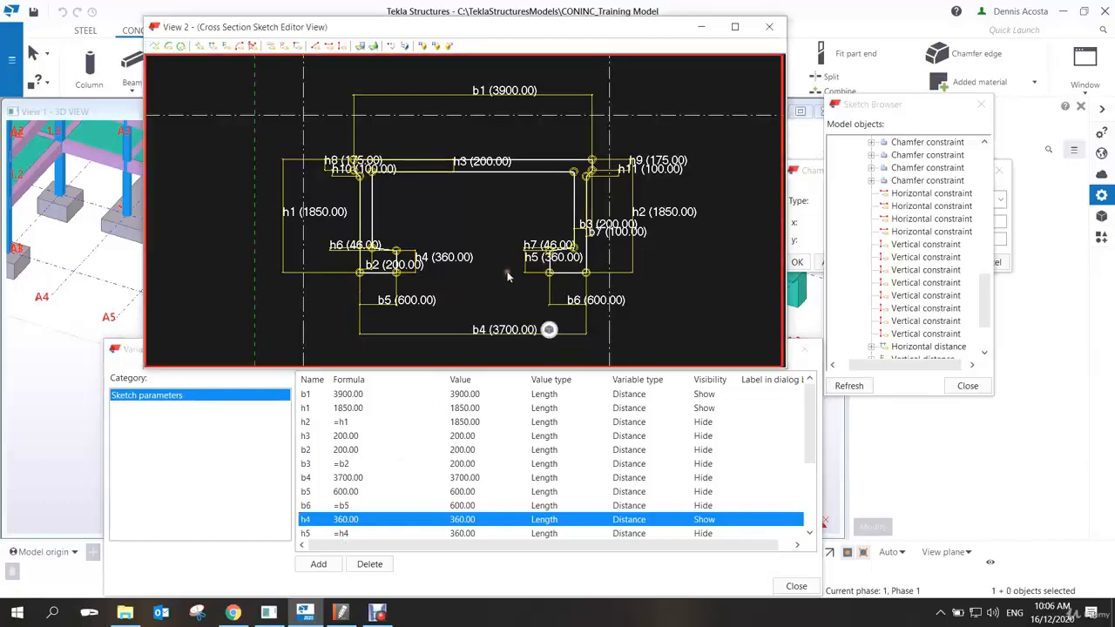
scroll(508, 277, down, 2)
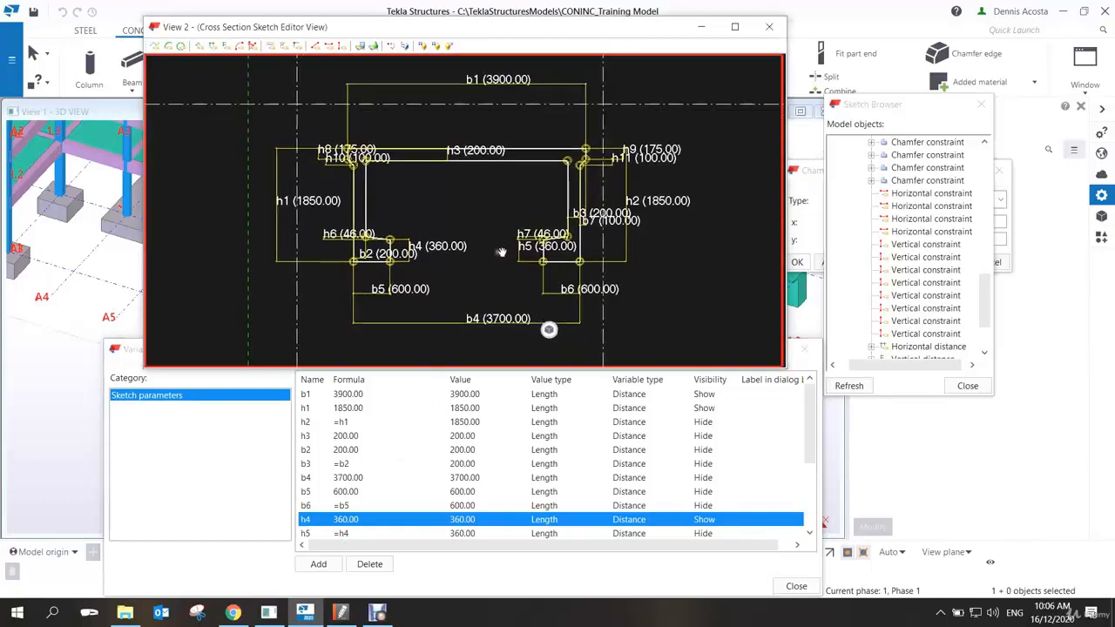
- Close the cross section sketch and save it as a user profile with the prefix pob
click(450, 47)
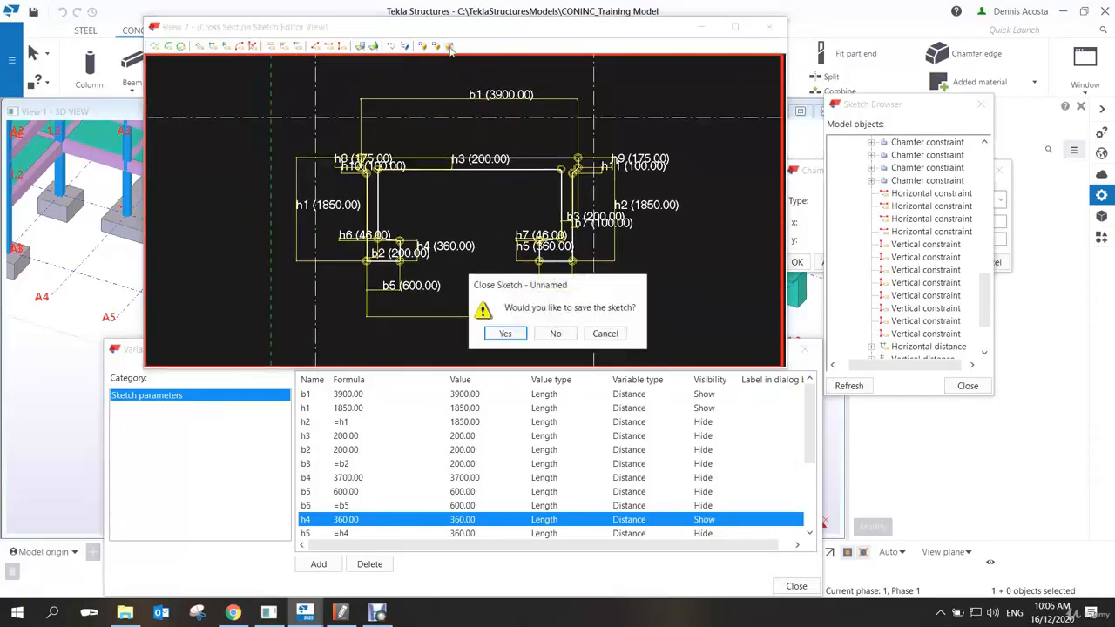
click(513, 334)
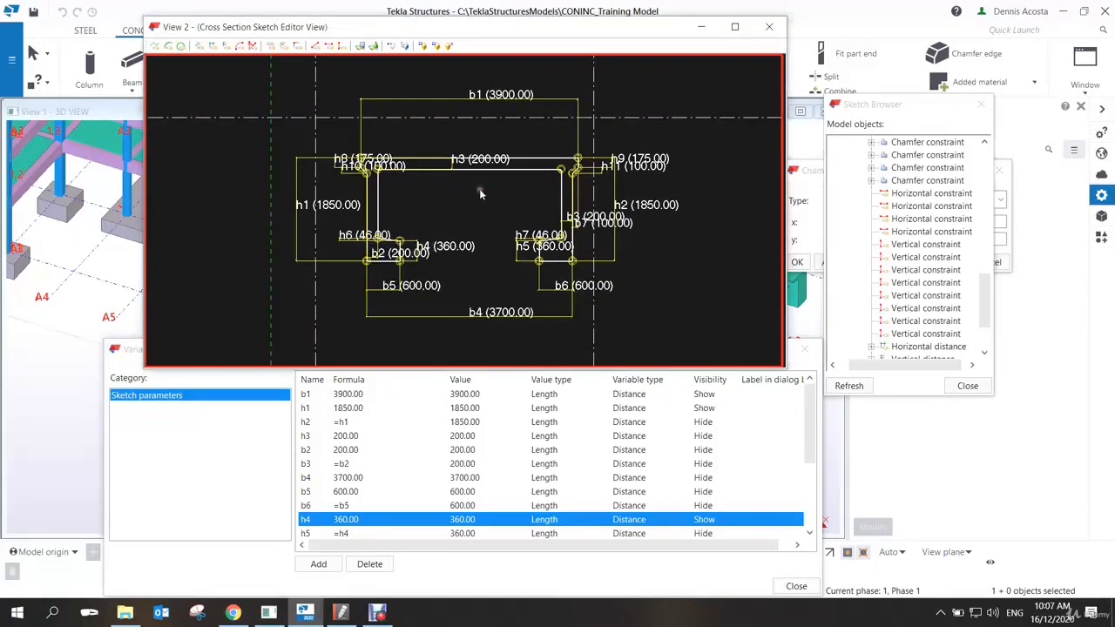
mouse_move(485, 27)
mouse_down()
mouse_move(533, 322)
mouse_move(514, 300)
mouse_up()
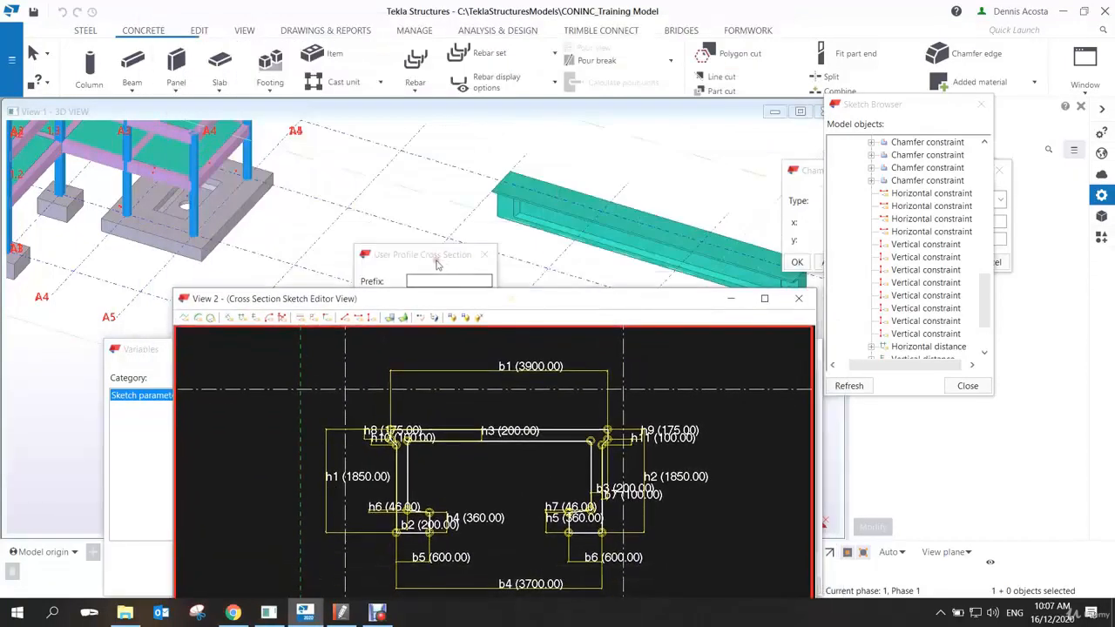
drag(437, 264, 535, 301)
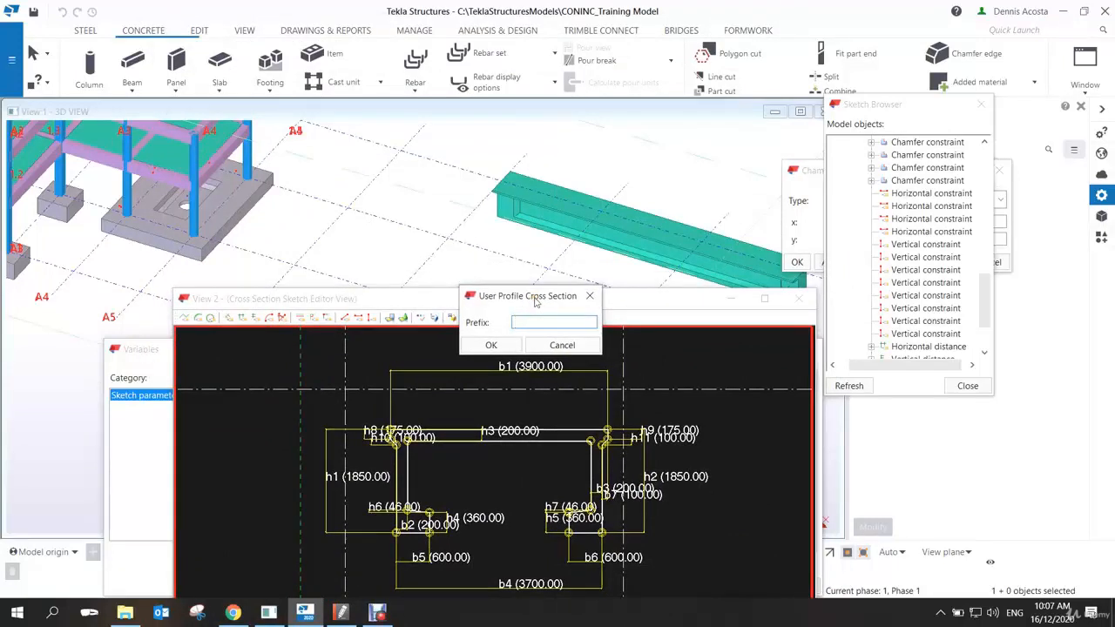
text(ob)
drag(540, 297, 552, 175)
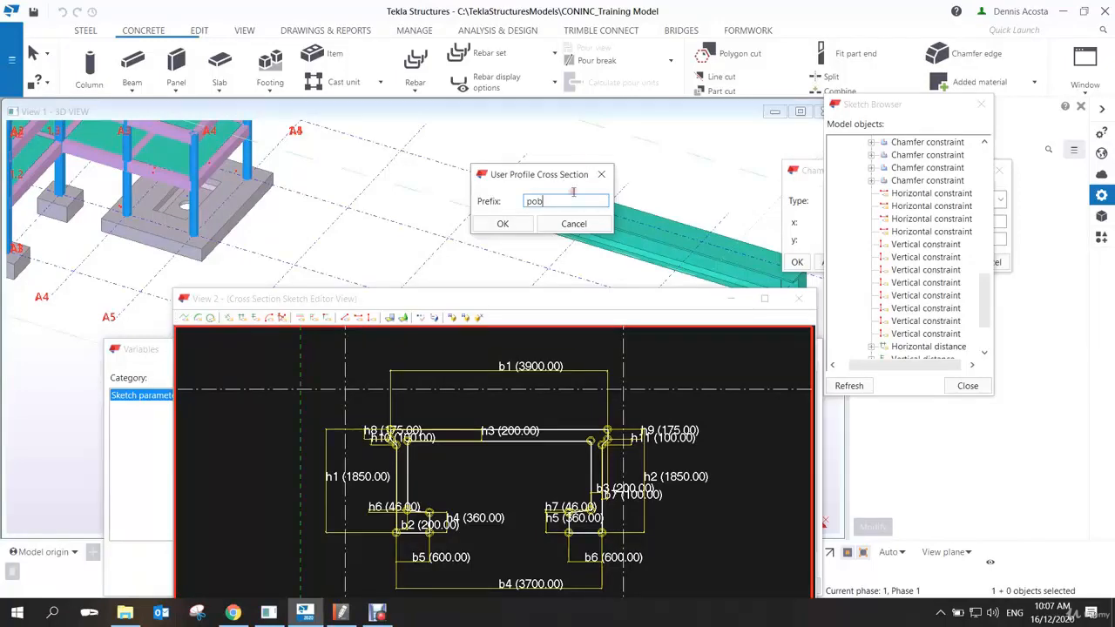
click(504, 224)
- Start a new concrete beam and open the profile catalog from its properties to filter the available profiles
scroll(454, 370, down, 2)
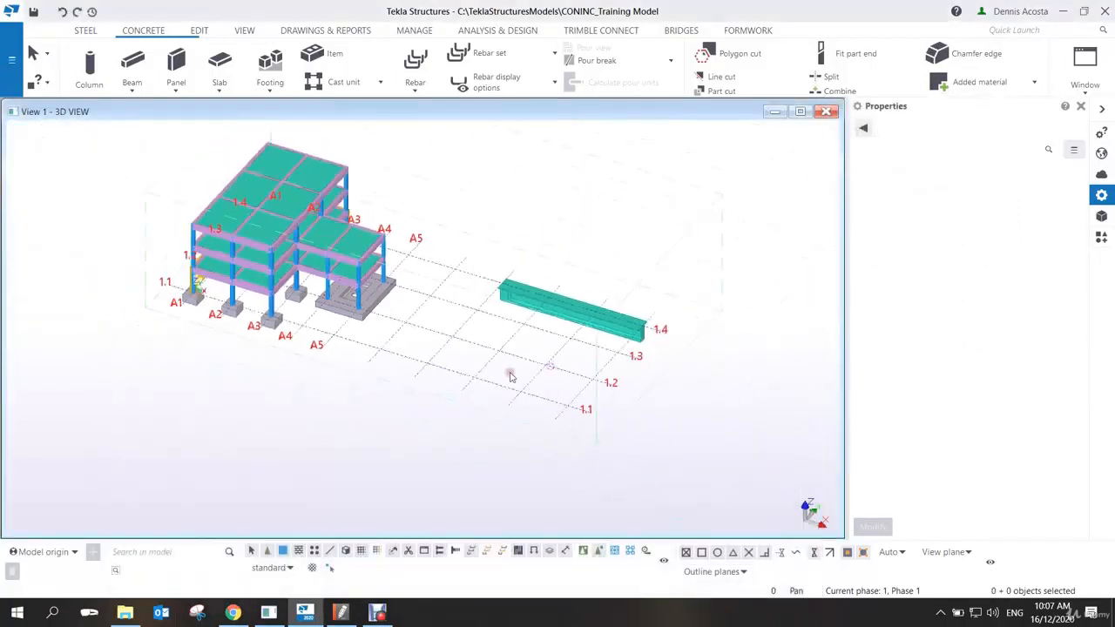
scroll(511, 368, up, 3)
ctrl+middle_drag(480, 346, 474, 285)
click(146, 65)
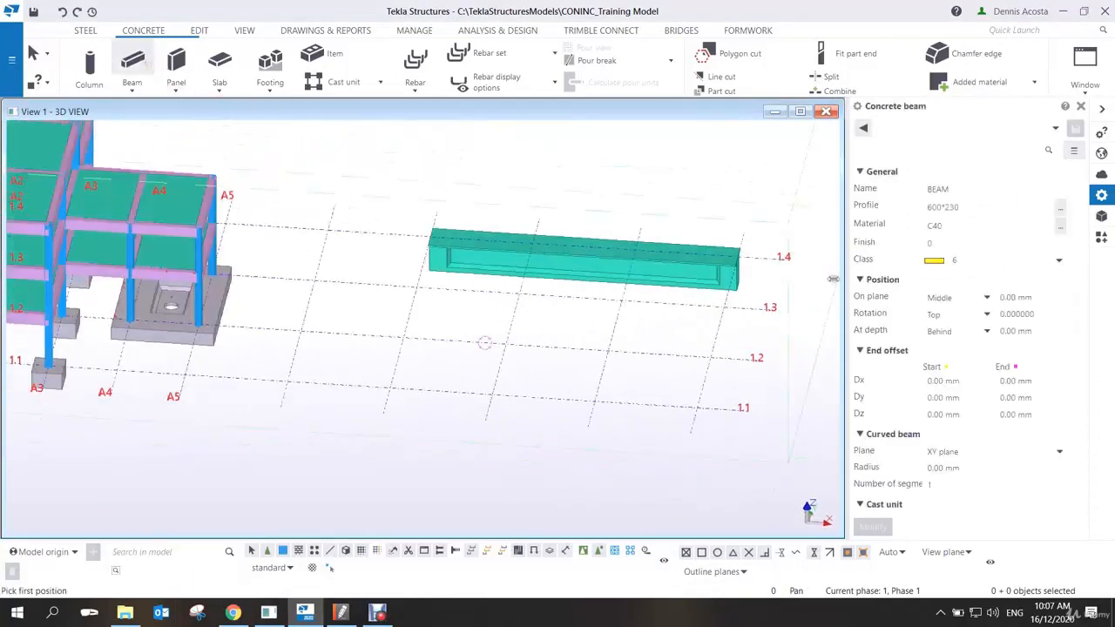
click(1060, 209)
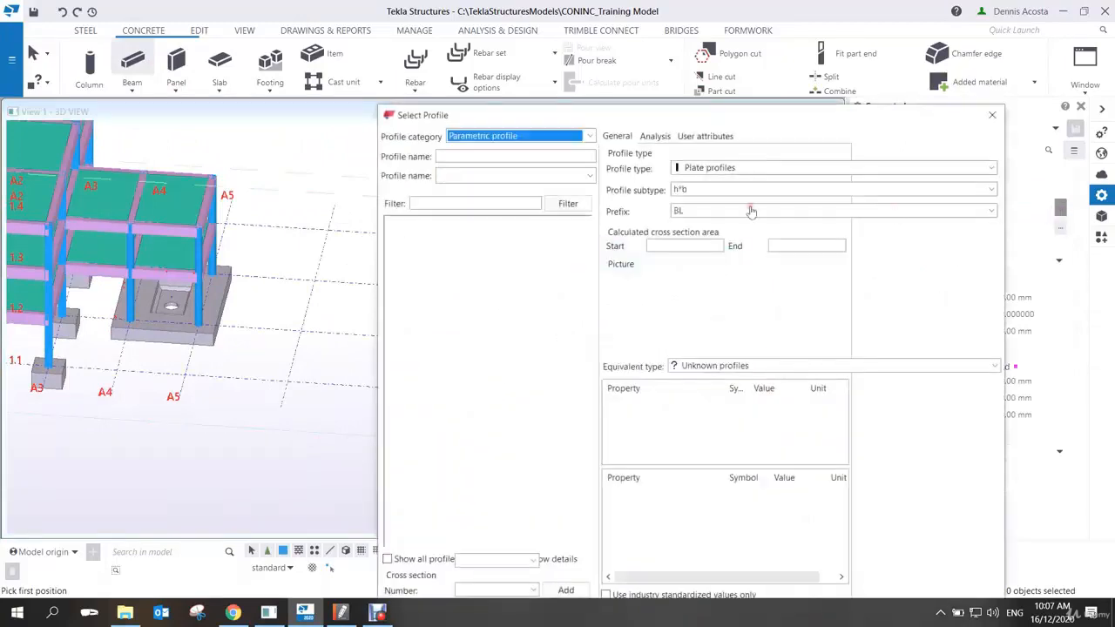
click(412, 166)
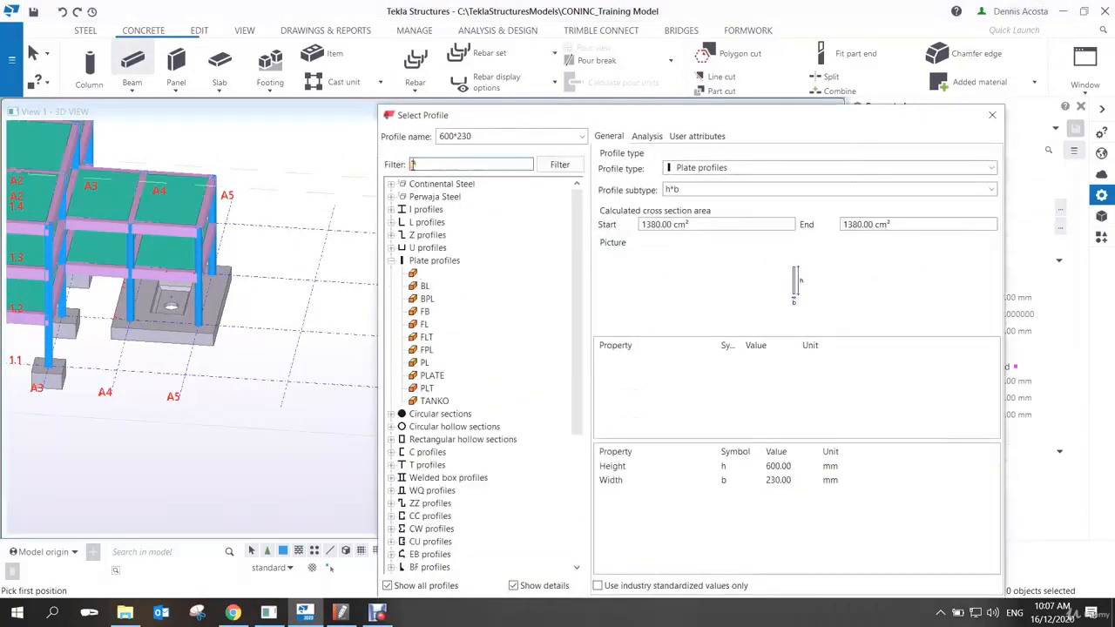
- Filter the profile catalog for pob* and assign the user-defined parametric profile POB3900*1850*360 to the concrete beam
text(bo)
text(b*)
click(557, 164)
click(394, 185)
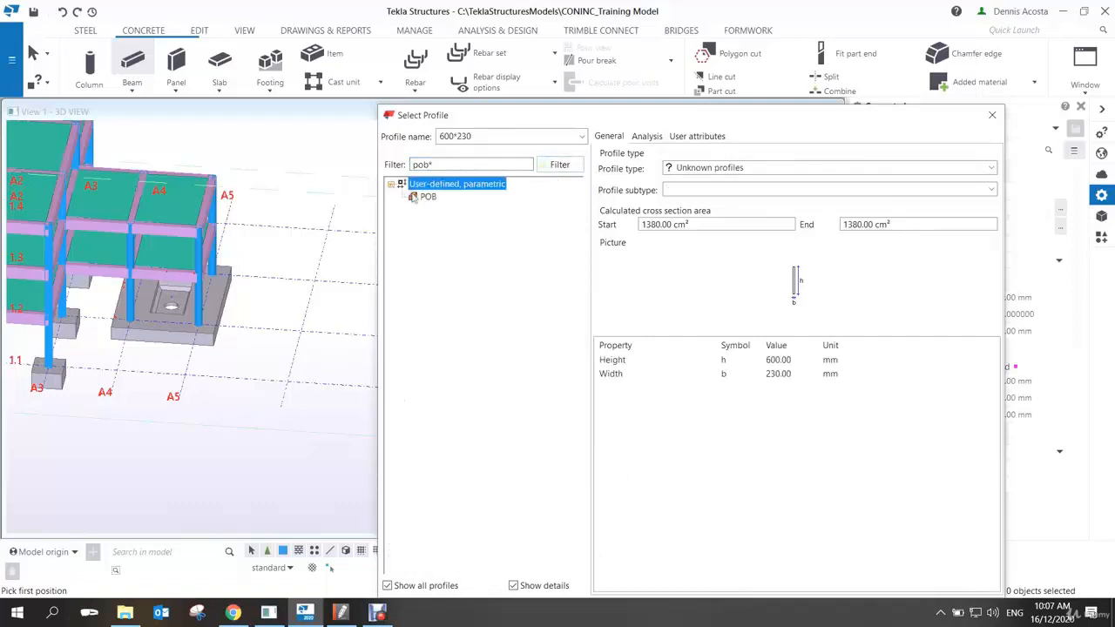
click(426, 197)
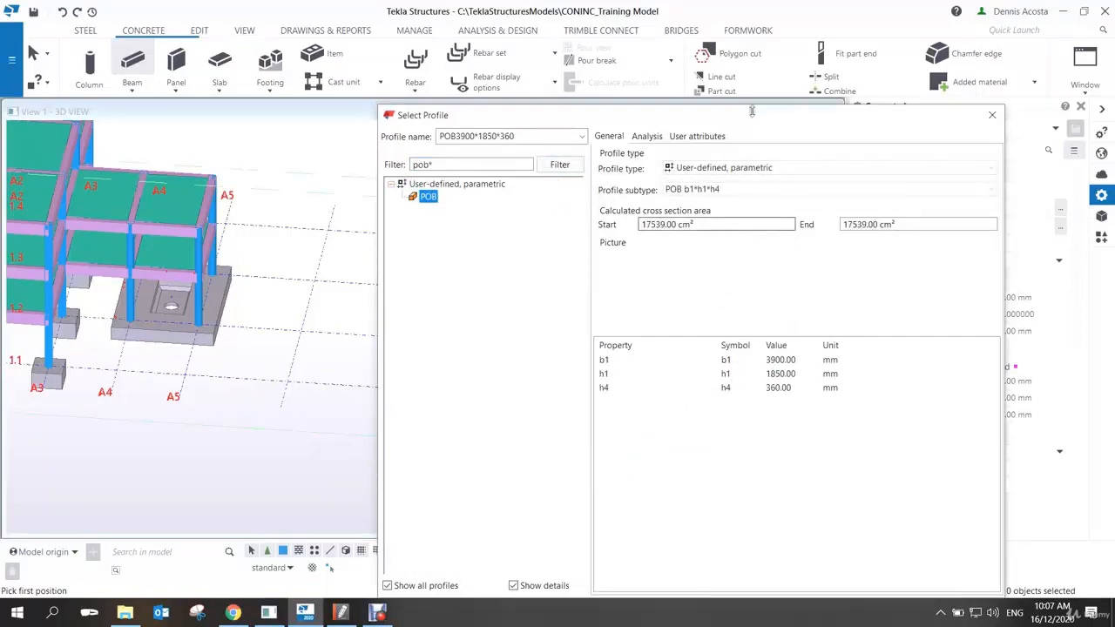
drag(753, 113, 783, 63)
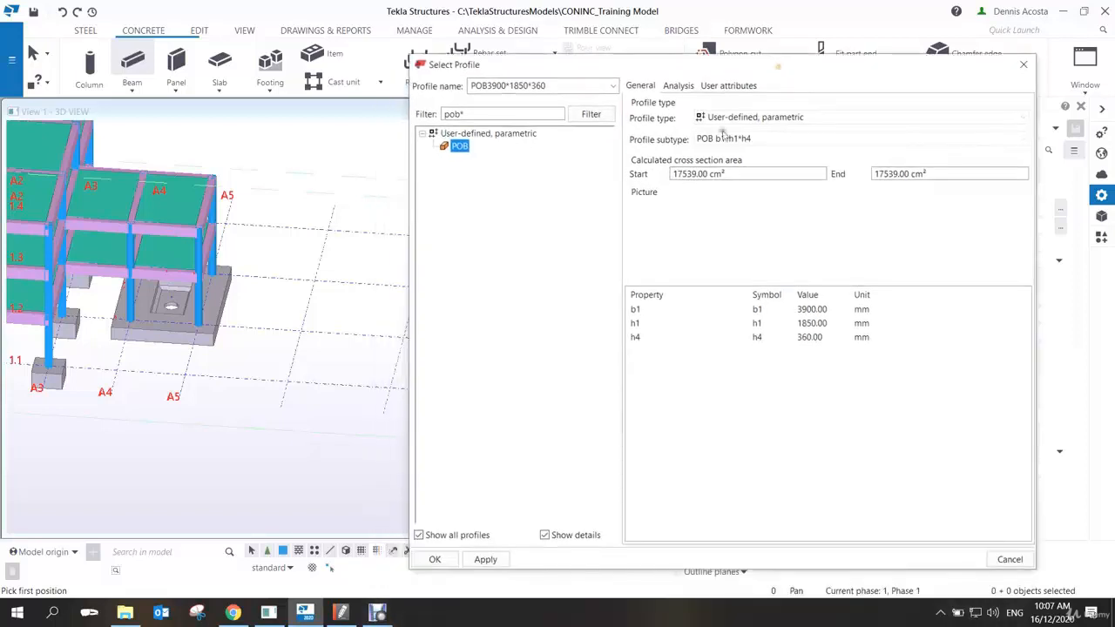
click(485, 558)
click(436, 559)
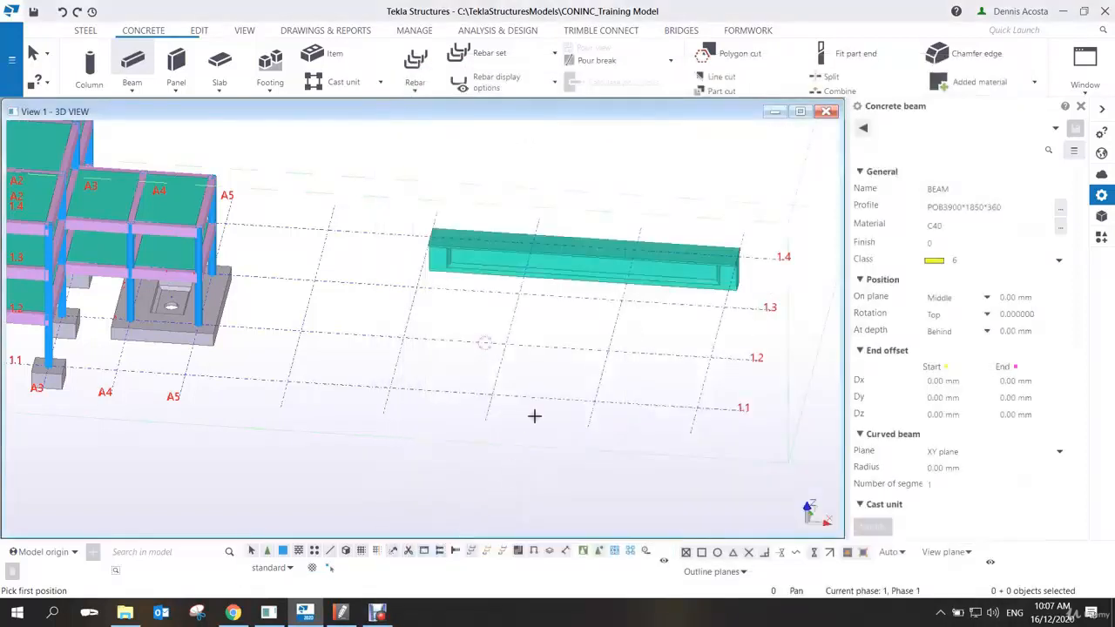
- Place an 18000 mm long concrete beam along grid line 1.2, in front of the existing green beam, and end the command
click(403, 336)
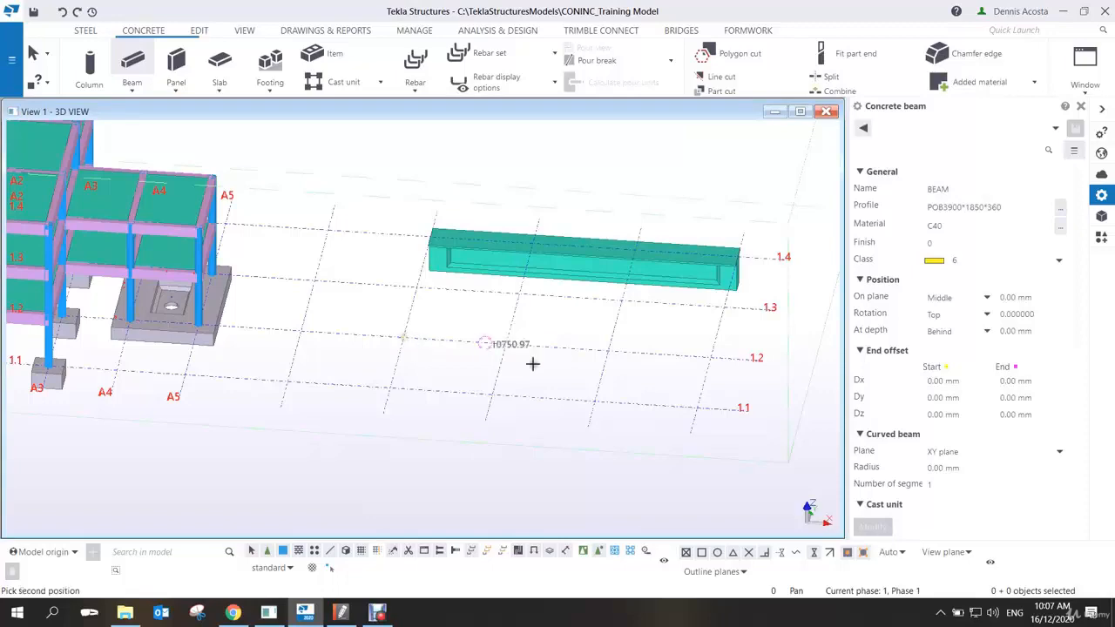
click(705, 356)
right_click(627, 301)
click(642, 311)
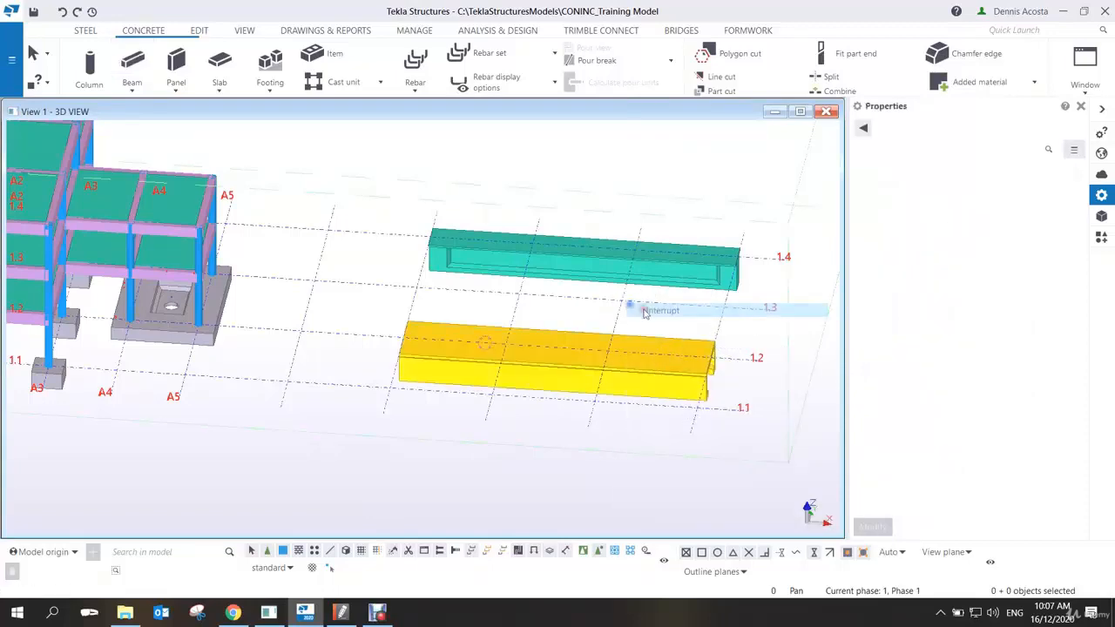
- Examine the new POB beam's end cross-section up close in the 3D view
click(701, 379)
scroll(709, 375, up, 5)
mouse_move(704, 329)
ctrl+middle_down()
mouse_move(620, 328)
mouse_move(529, 253)
mouse_move(516, 270)
mouse_move(557, 304)
mouse_move(542, 322)
mouse_move(437, 273)
ctrl+middle_up()
scroll(704, 343, up, 2)
scroll(557, 305, up, 2)
scroll(459, 277, down, 2)
click(499, 359)
scroll(486, 274, up, 2)
scroll(436, 276, down, 2)
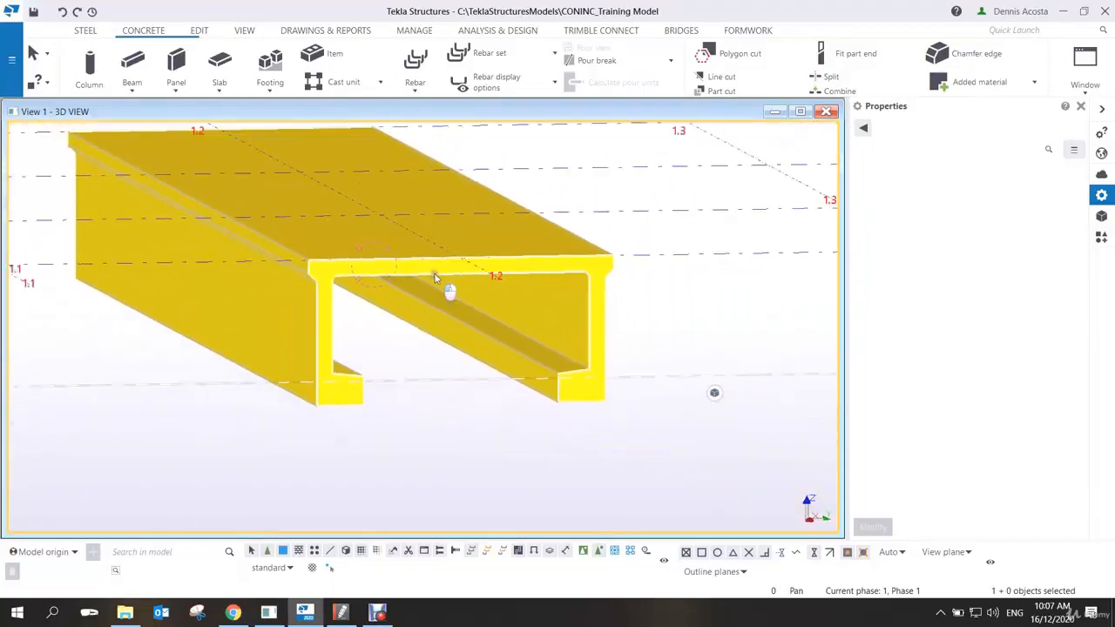
- Select the POB beam and raise its bottom flange height by setting the profile to POB3900*1850*500
click(437, 277)
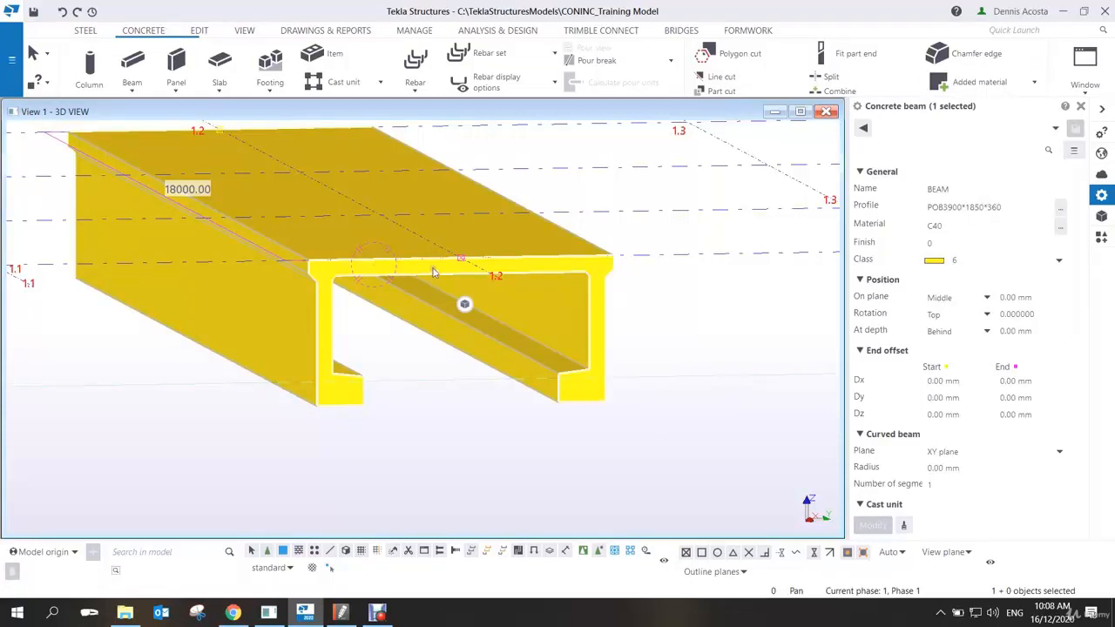
scroll(461, 334, down, 3)
scroll(457, 314, up, 2)
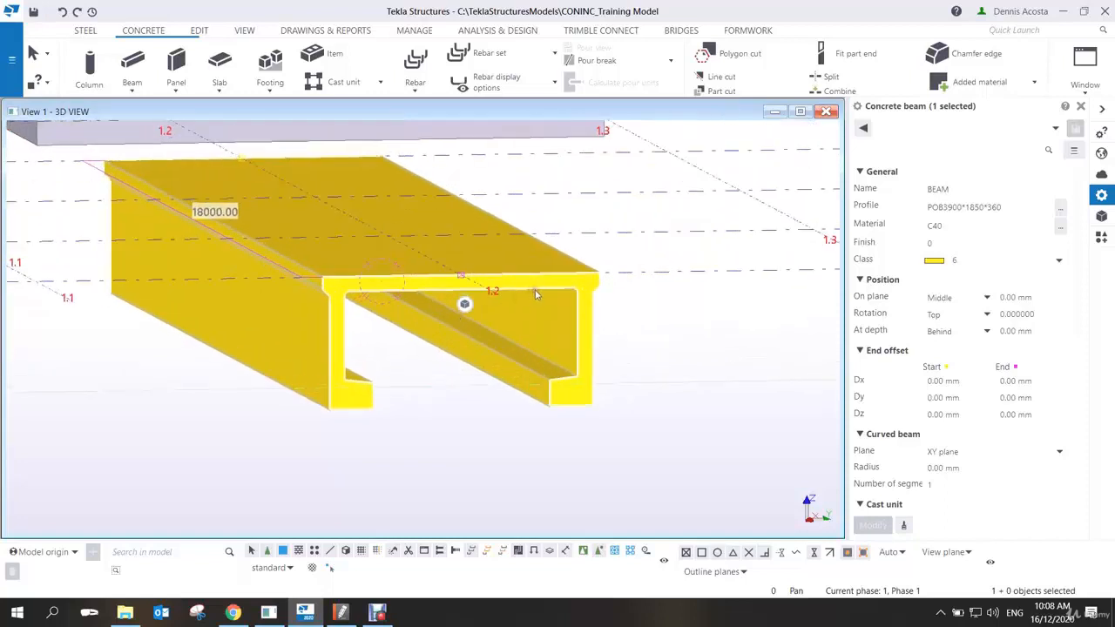
scroll(488, 309, up, 2)
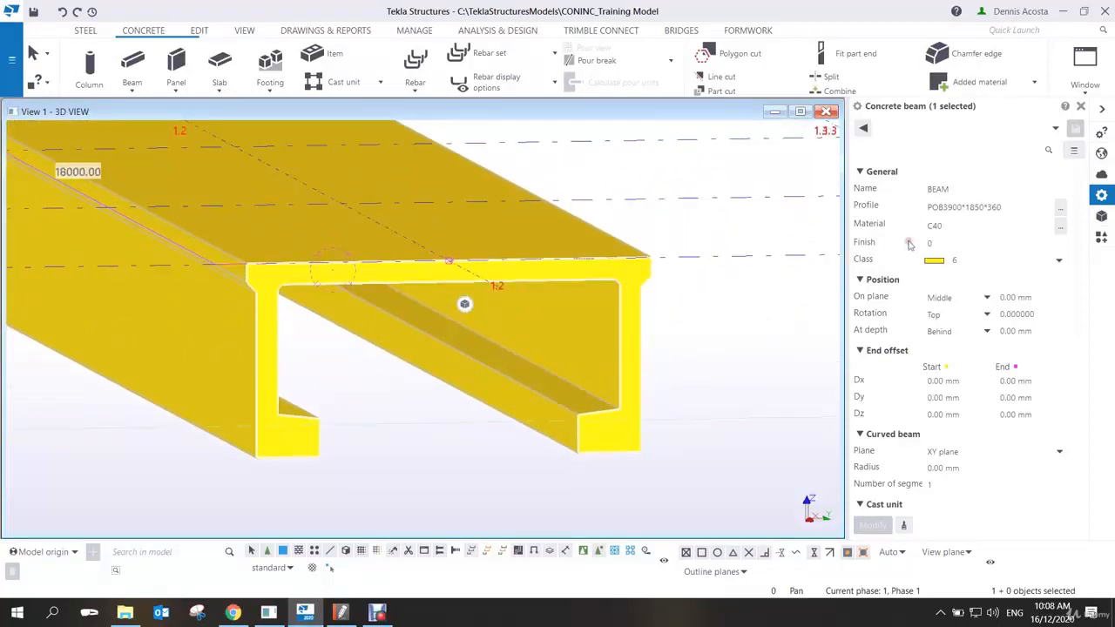
click(987, 207)
double_click(987, 207)
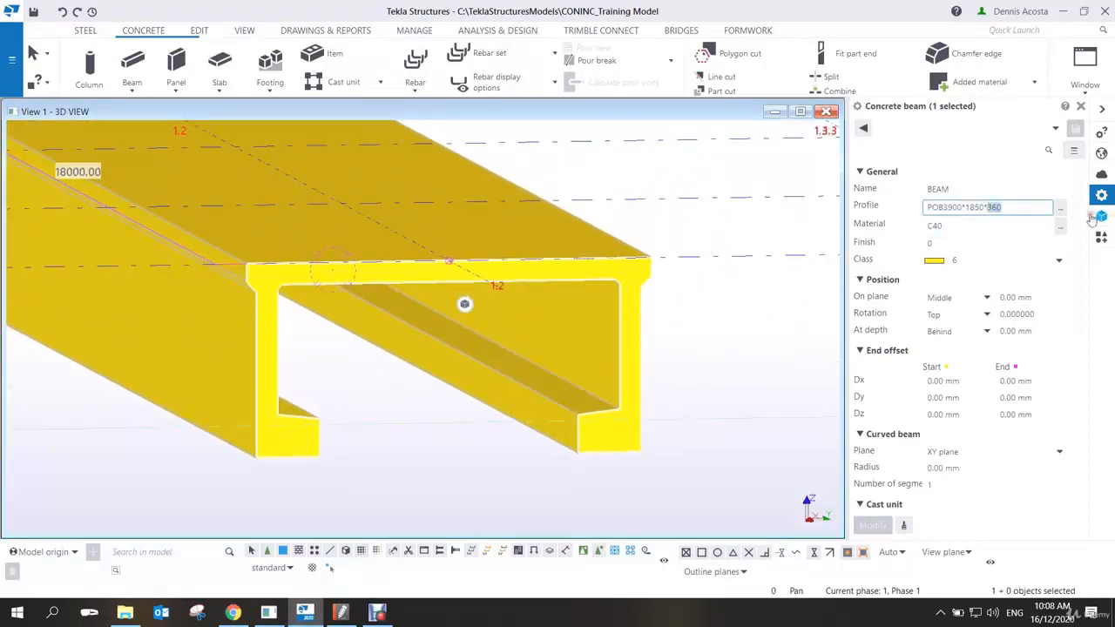
text(500)
key(Return)
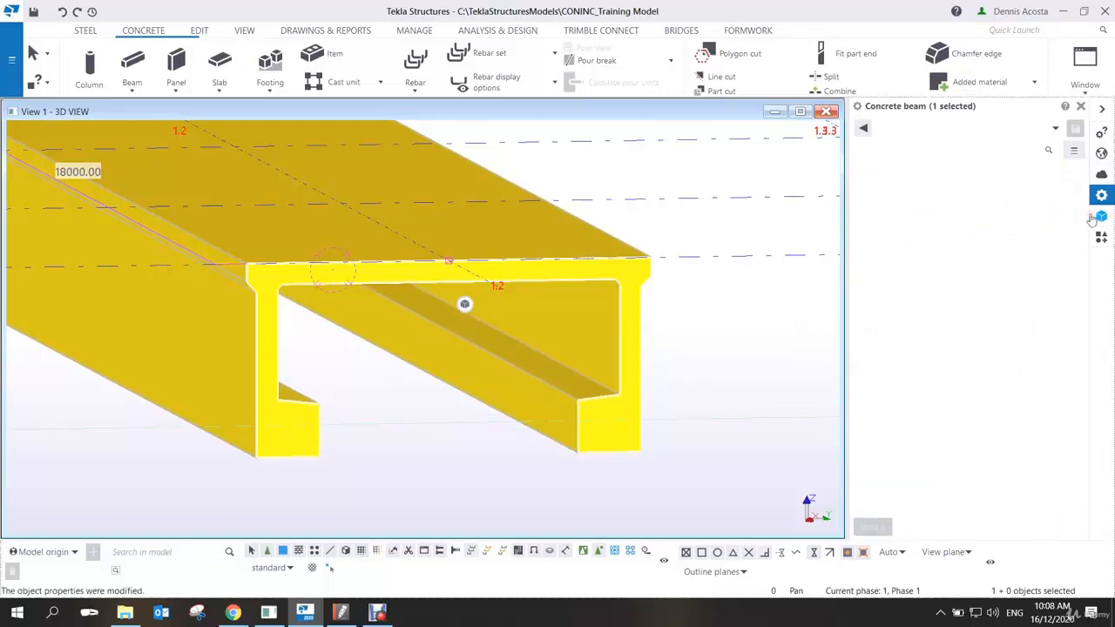
- Increase the beam's bottom flange height to 1000 mm by changing the profile to POB3900*1850*1000
click(990, 207)
double_click(993, 207)
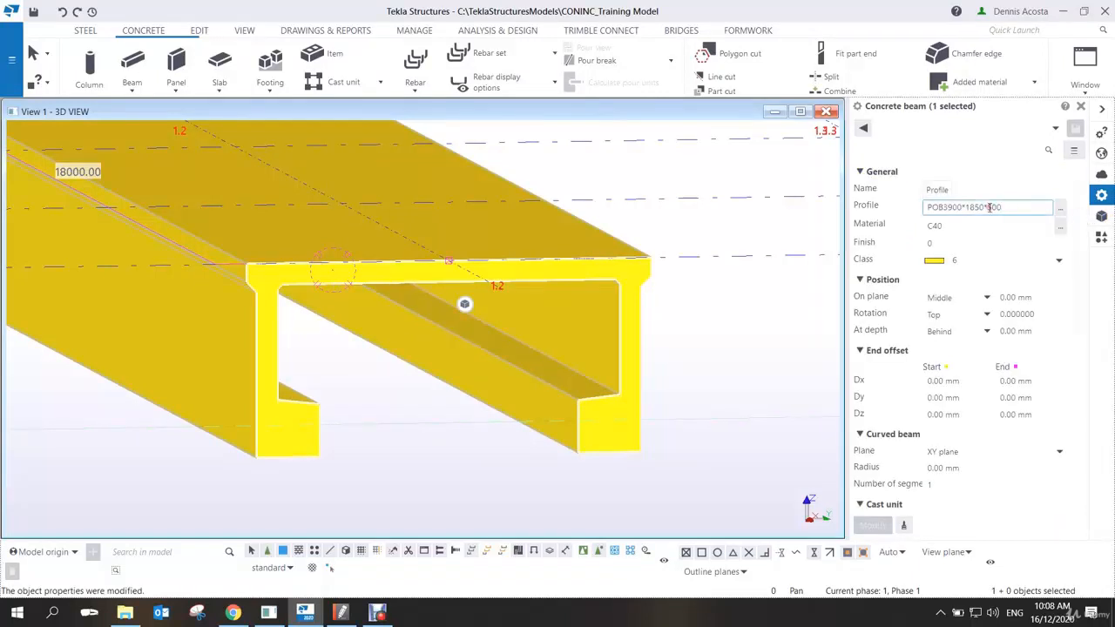
text(10)
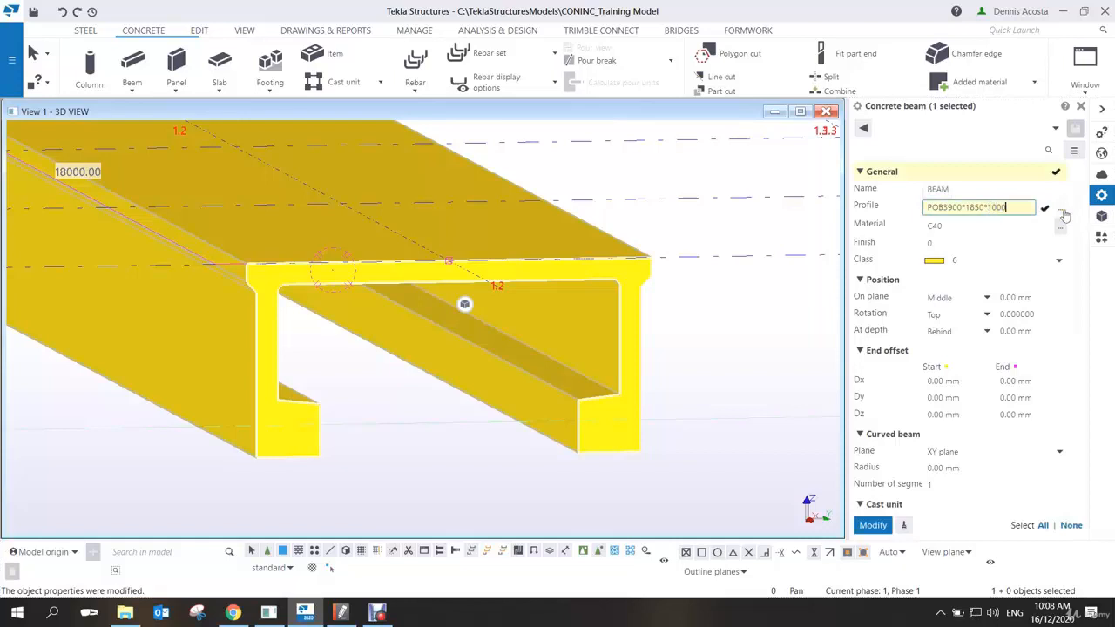
text(00)
key(Return)
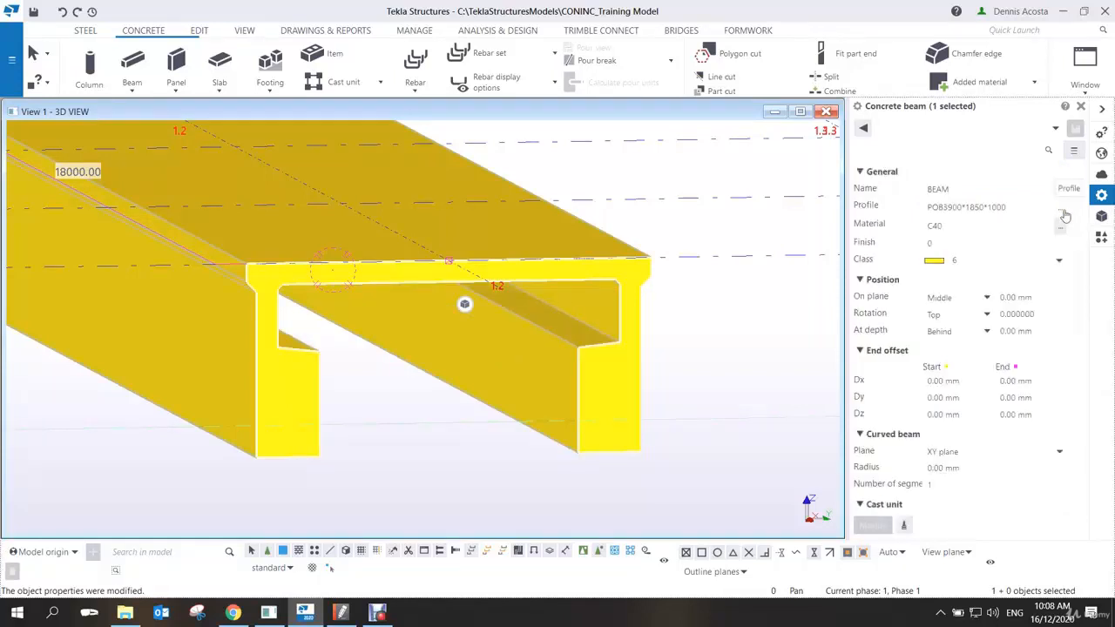
- Restore the beam's bottom flange height to 360 mm, making the profile POB3900*1850*360
click(1011, 207)
double_click(996, 208)
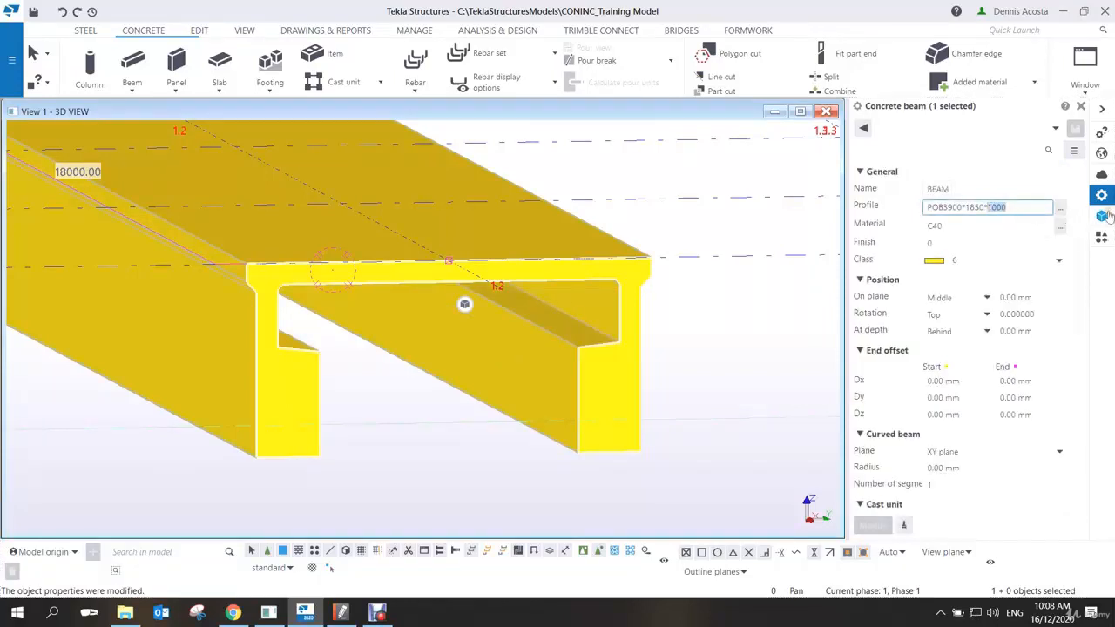
text(36)
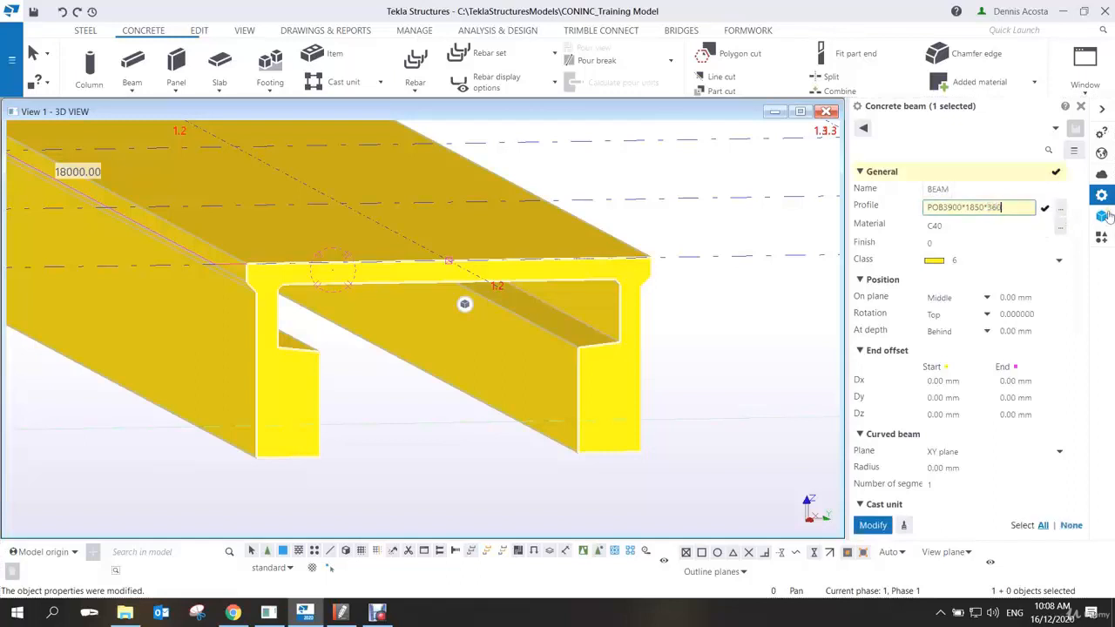
text(0)
key(Return)
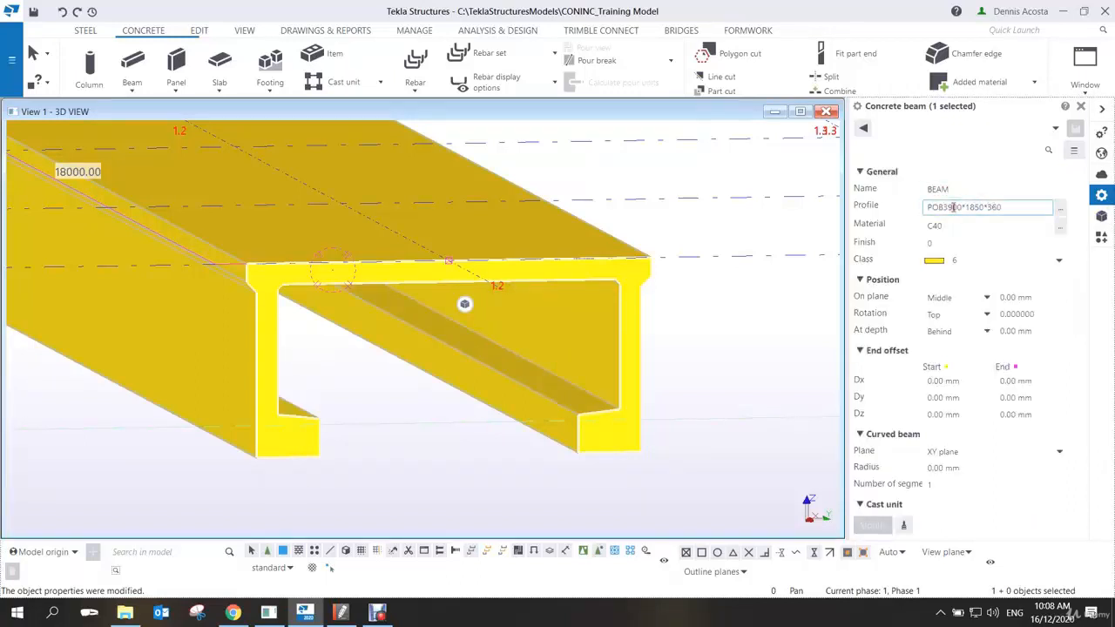
- Widen the selected beam's top flange to 5900 mm by changing its profile to POB5900*1850*360
click(947, 213)
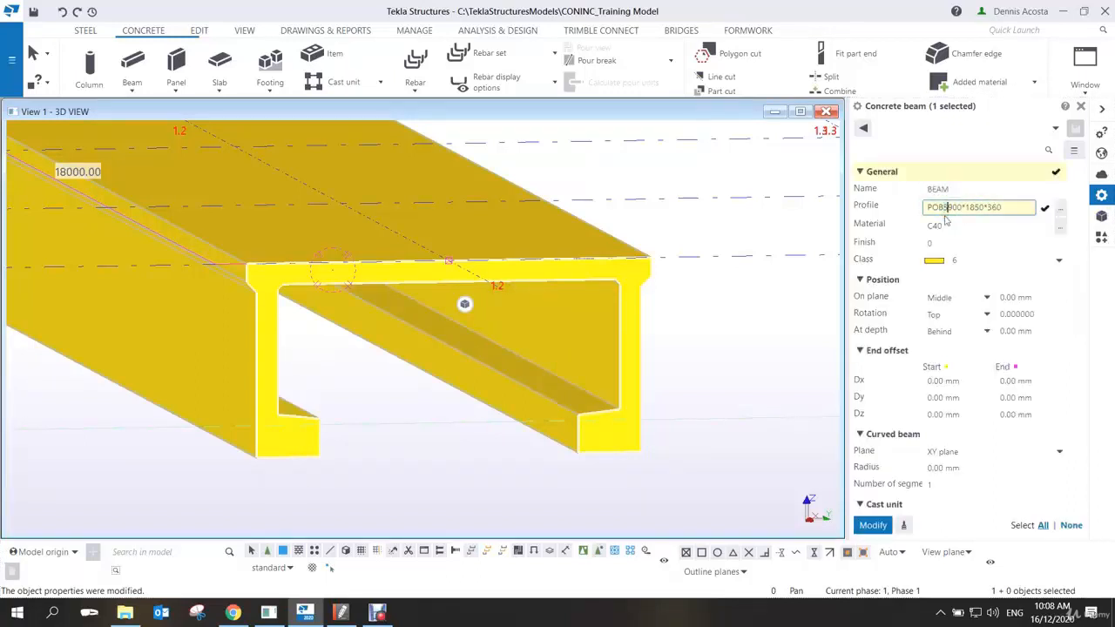
click(873, 524)
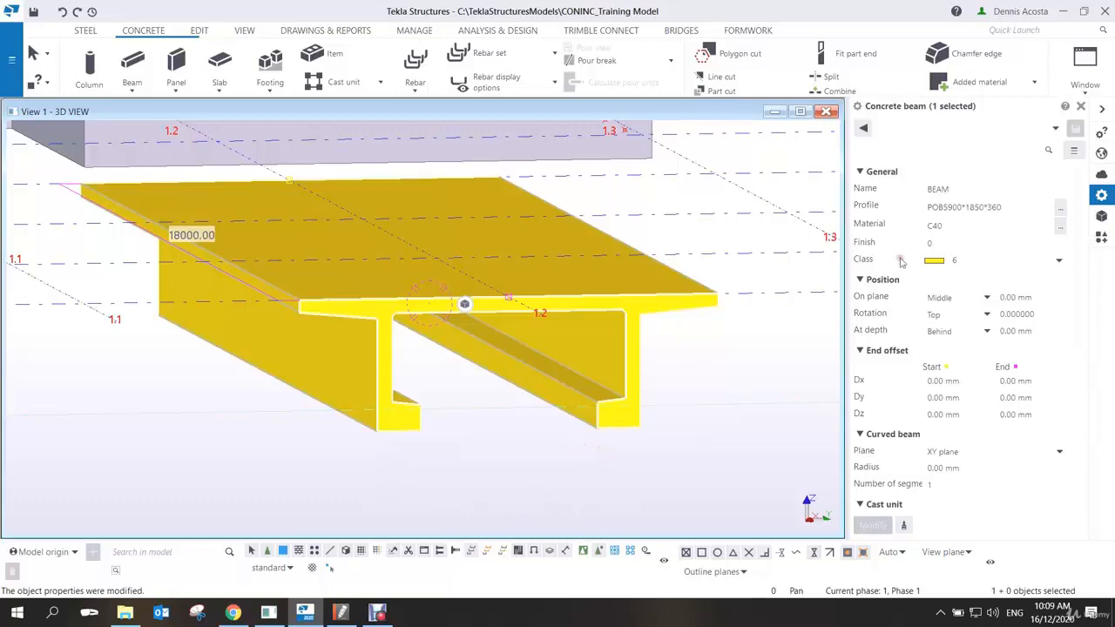
click(947, 207)
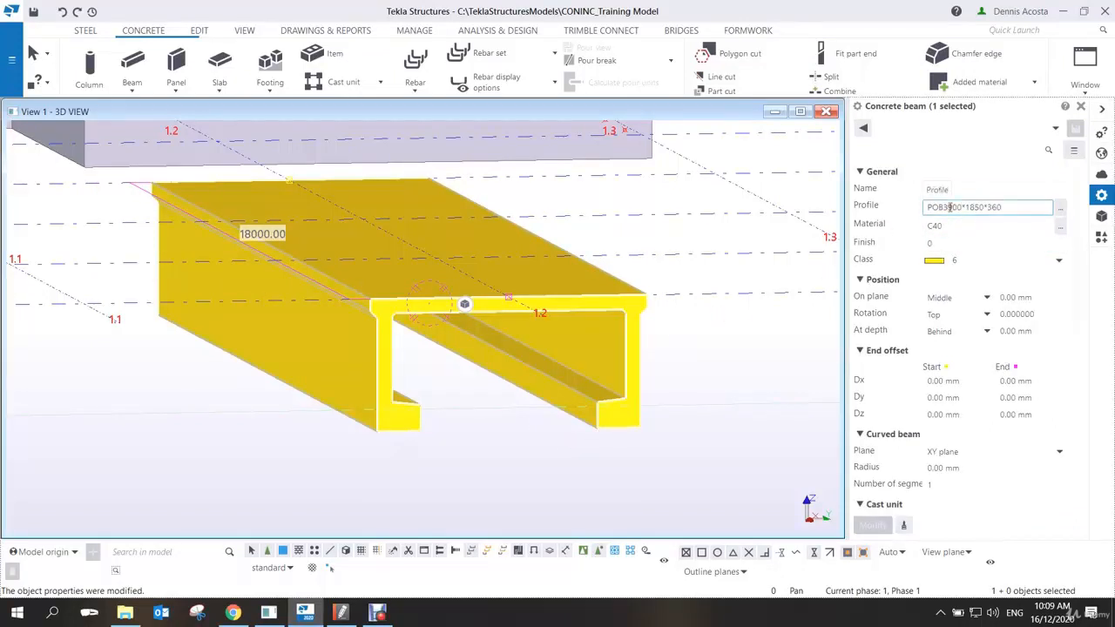
text(5)
key(Return)
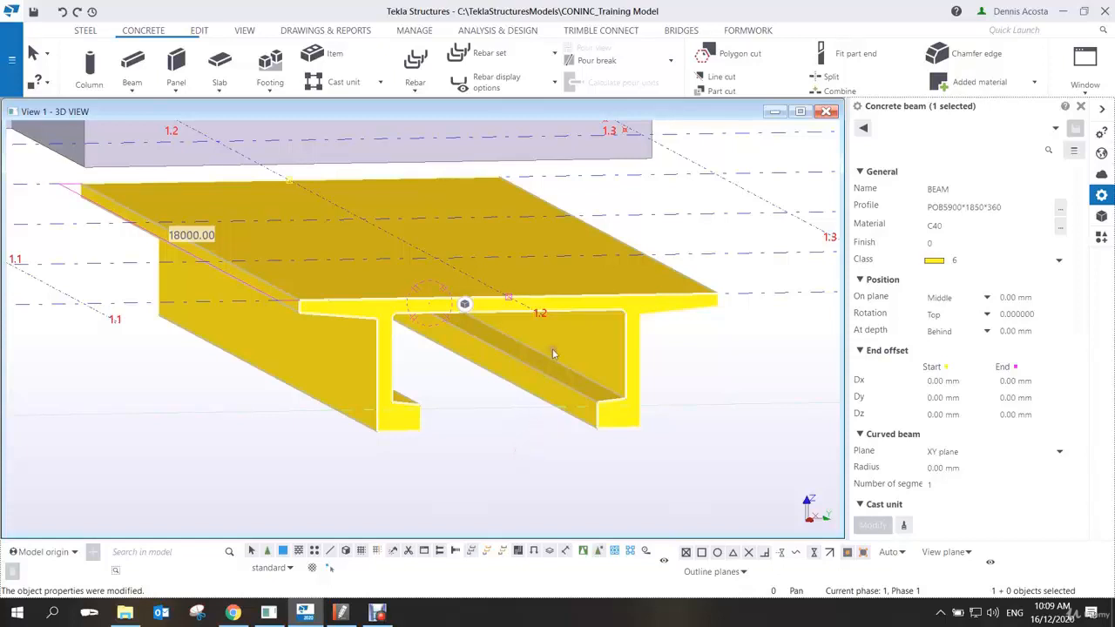
- Increase the beam's overall height to 3850 mm by changing its profile to POB5900*3850*360
click(969, 212)
key(BackSpace)
text(3)
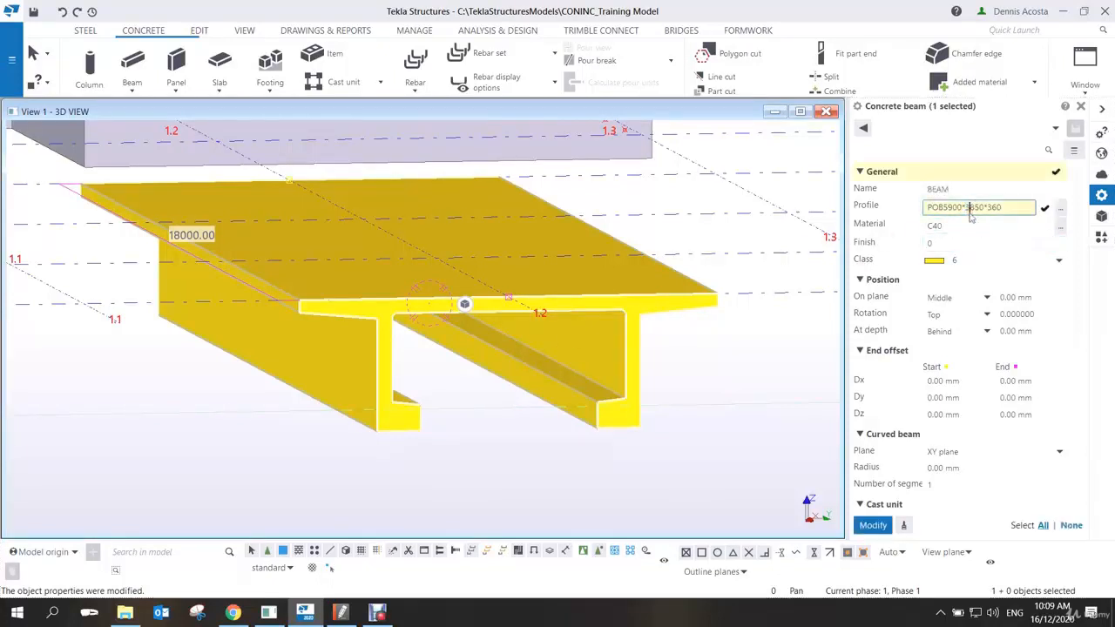
key(Return)
scroll(619, 347, down, 3)
scroll(599, 392, up, 2)
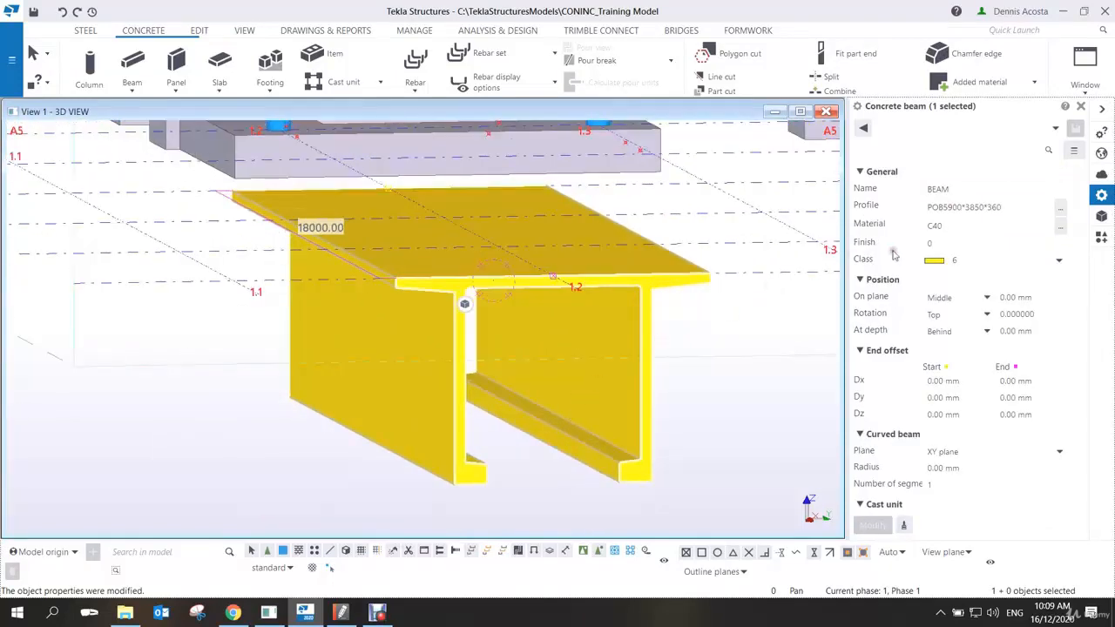
- Set the beam's overall height back to 1850 mm, making the profile POB5900*1850*360
click(970, 208)
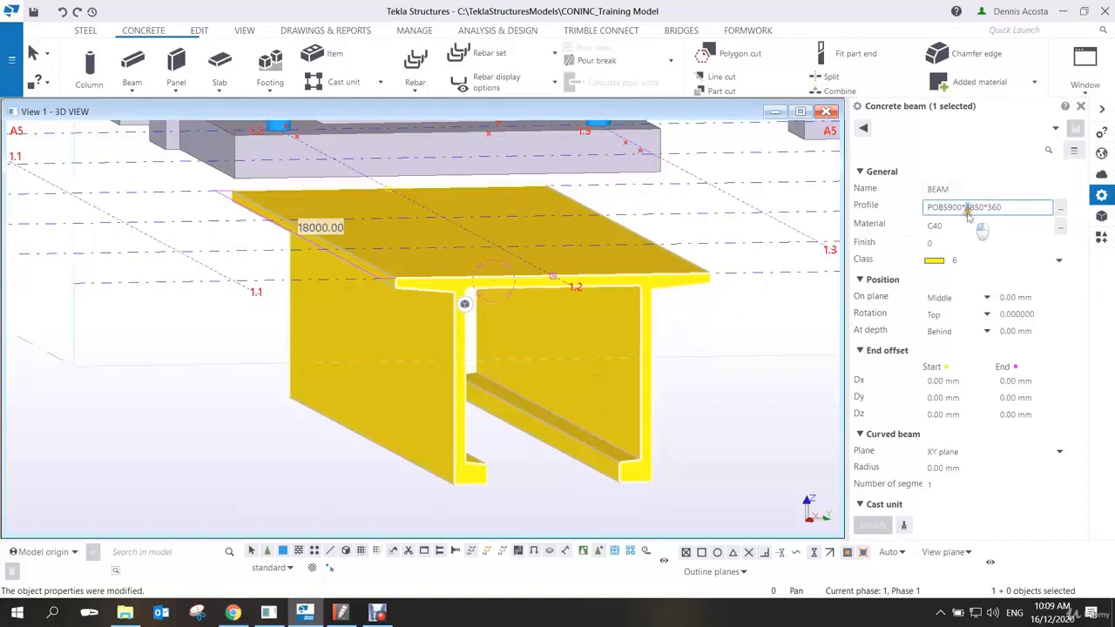
key(BackSpace)
text(1)
key(Return)
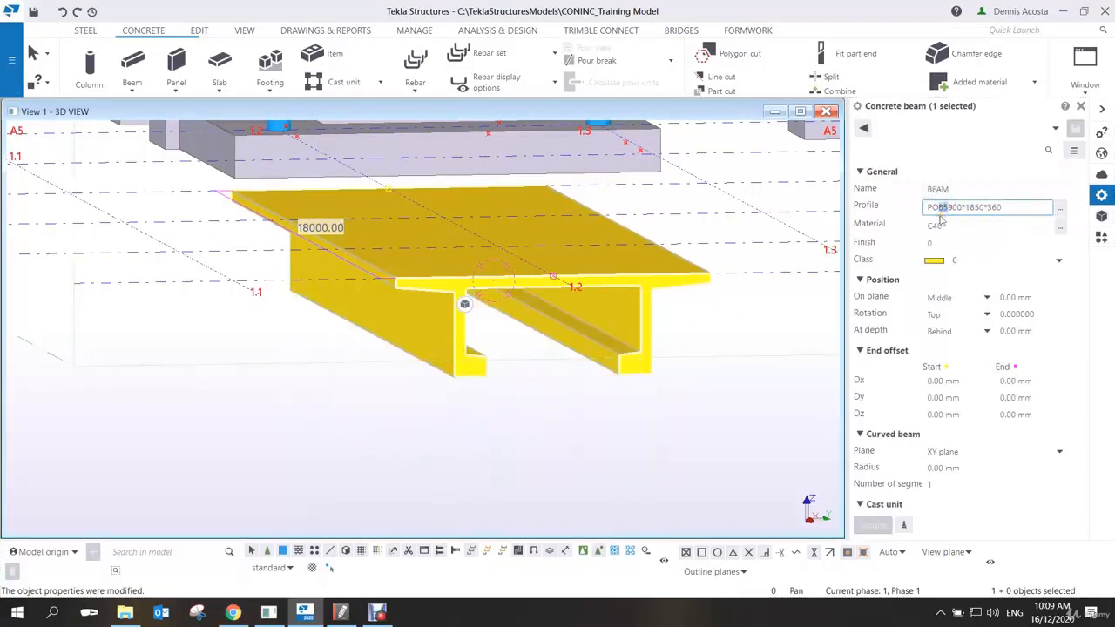
- Return the beam's top flange width to 3900 mm, with the profile entered as POB3900*1850*360
text(3)
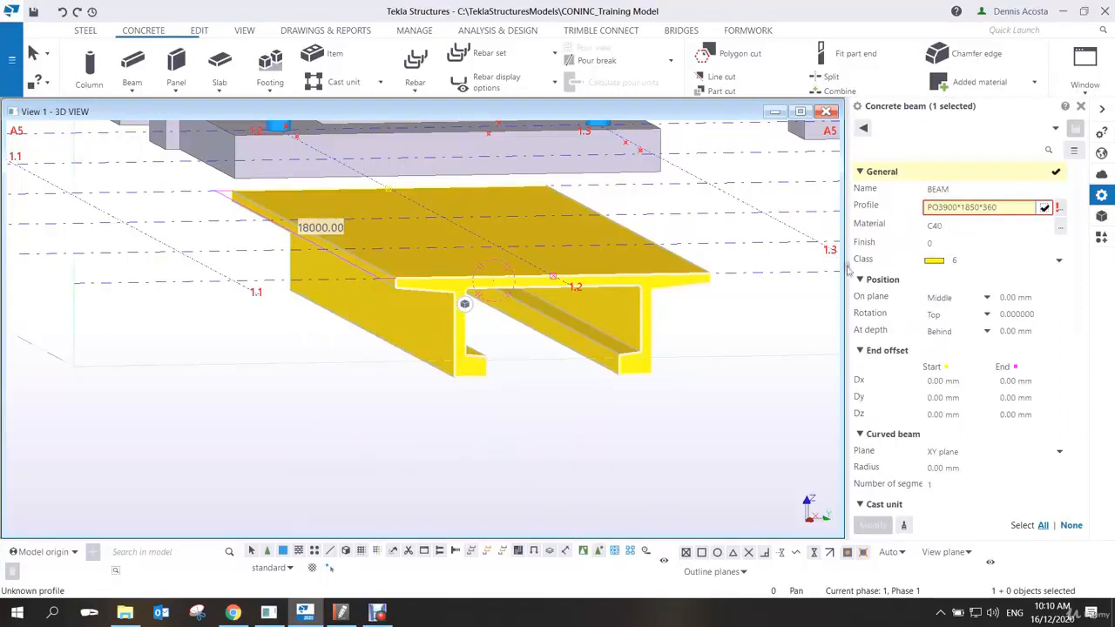
click(941, 207)
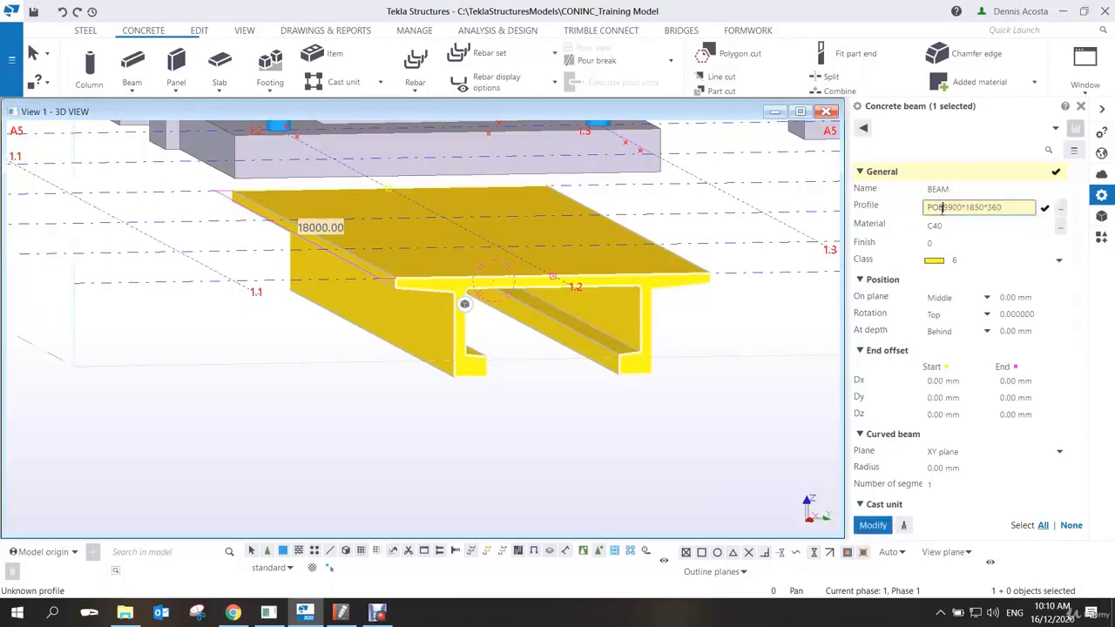
key(Return)
scroll(552, 317, up, 3)
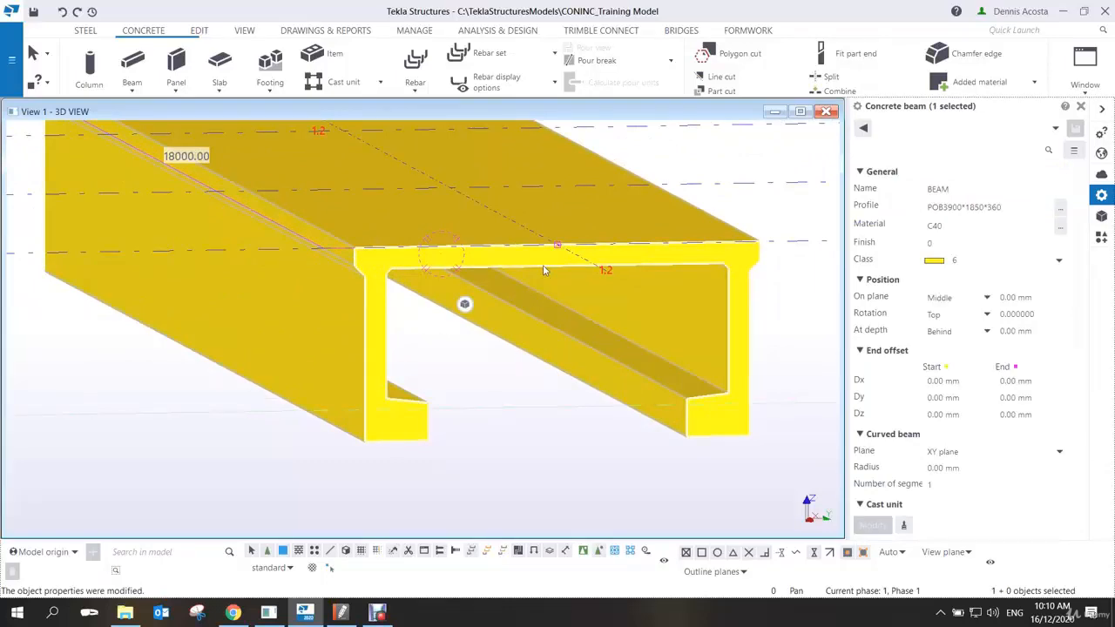
scroll(595, 336, down, 4)
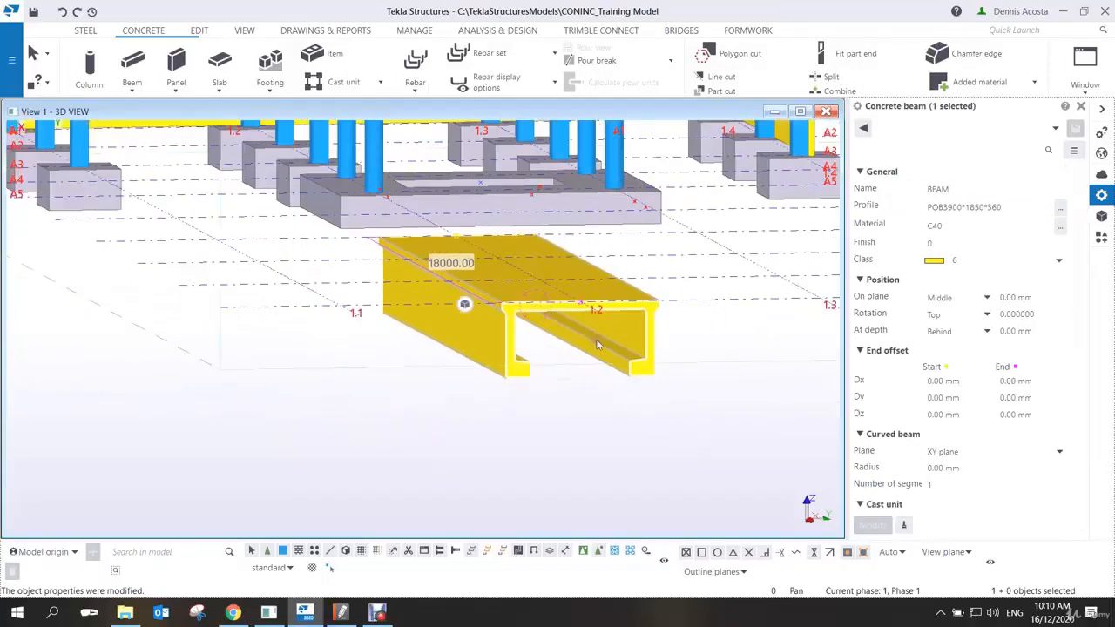
scroll(595, 339, up, 1)
- Switch to the POB2 shop drawings in PDF-XChange Editor and review the layout plan of POB2 toward the staircase end
click(342, 613)
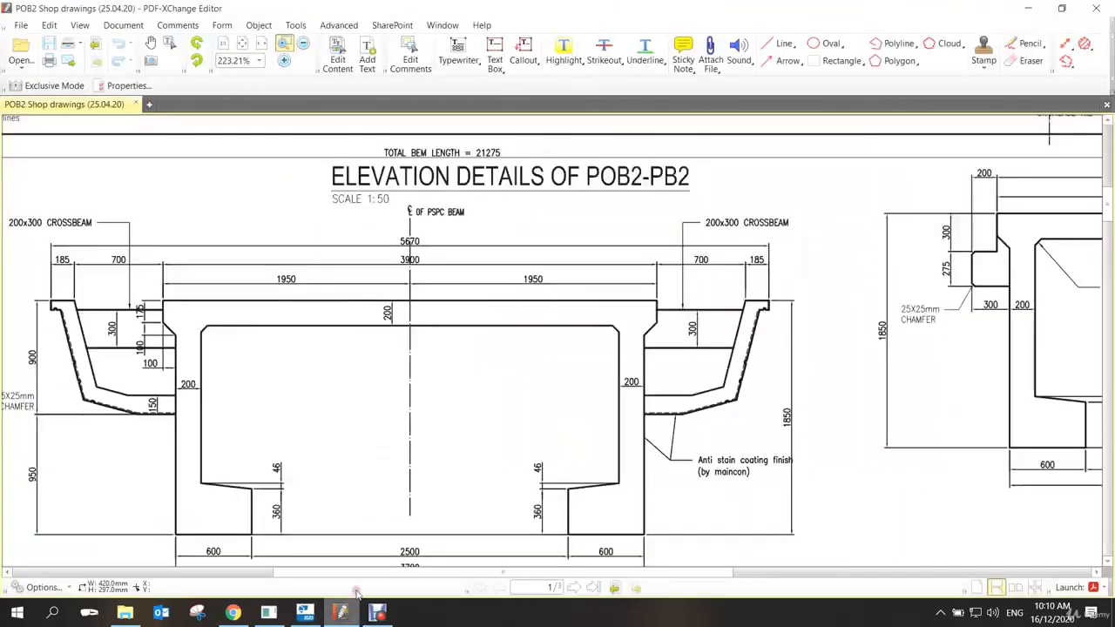
scroll(523, 320, up, 5)
scroll(523, 319, up, 5)
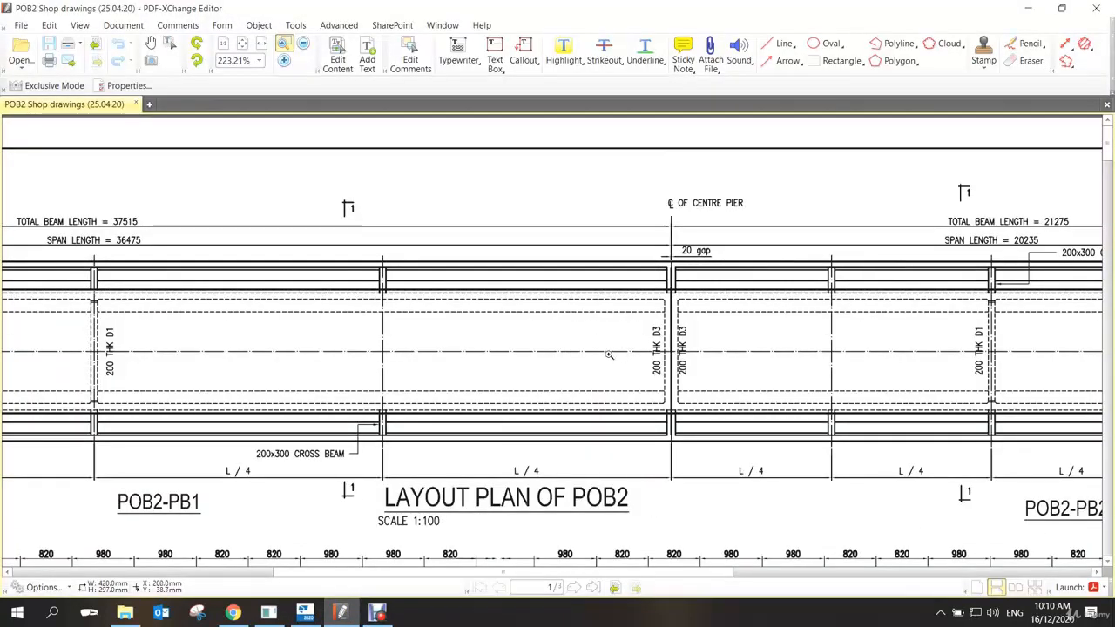
middle_click(625, 368)
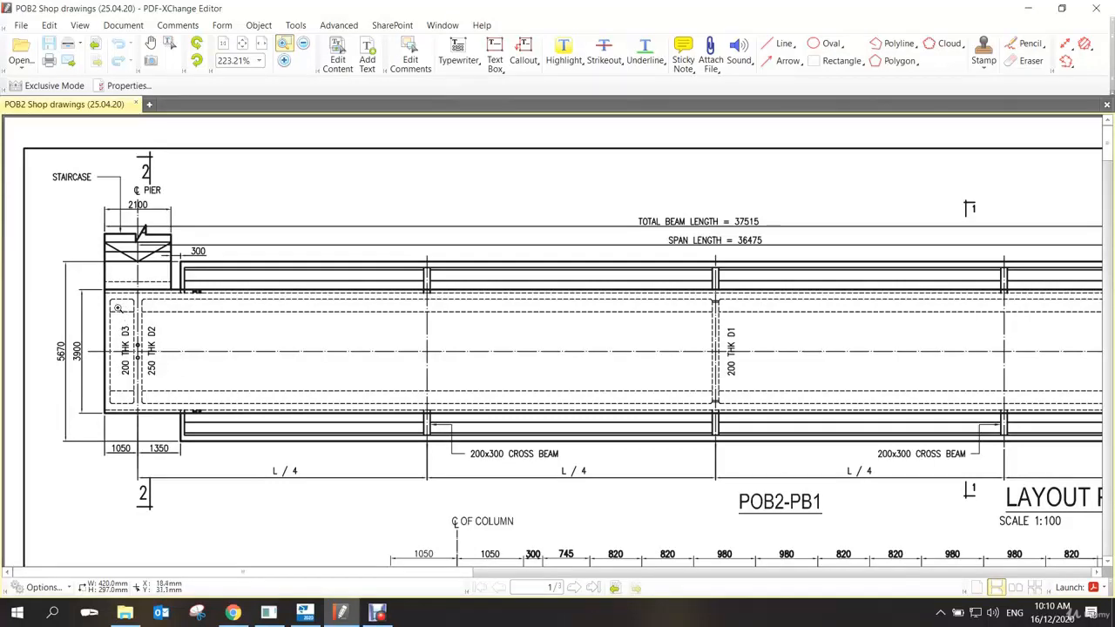
- Return to the Tekla Structures model, clear the beam selection, and examine the beam's open end section
click(1028, 7)
scroll(573, 352, up, 1)
click(757, 296)
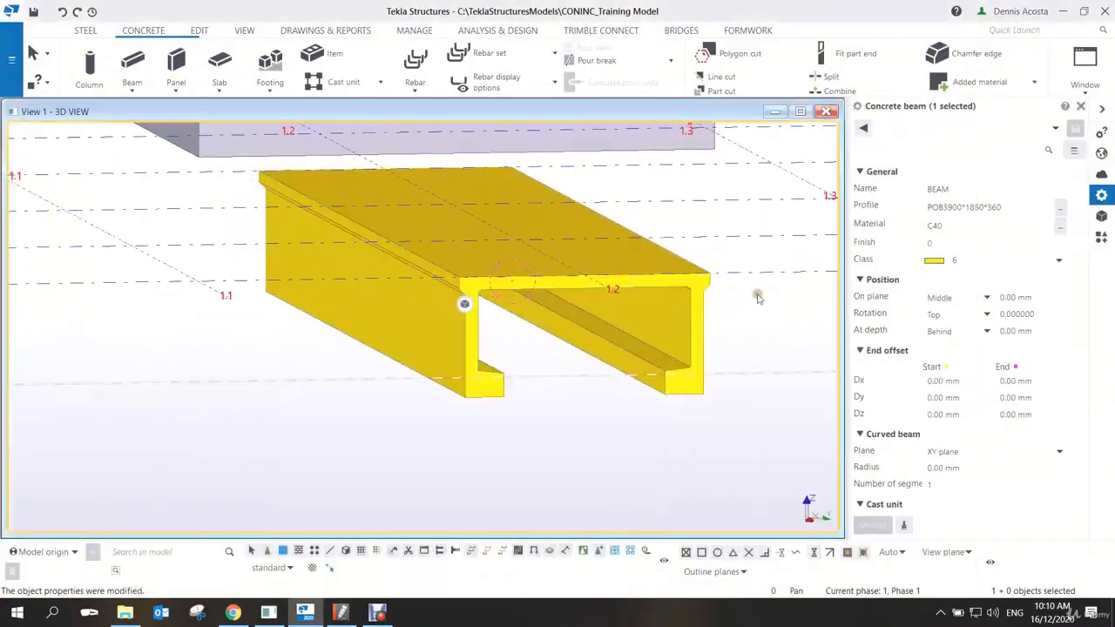
scroll(575, 314, up, 3)
middle_drag(595, 313, 425, 312)
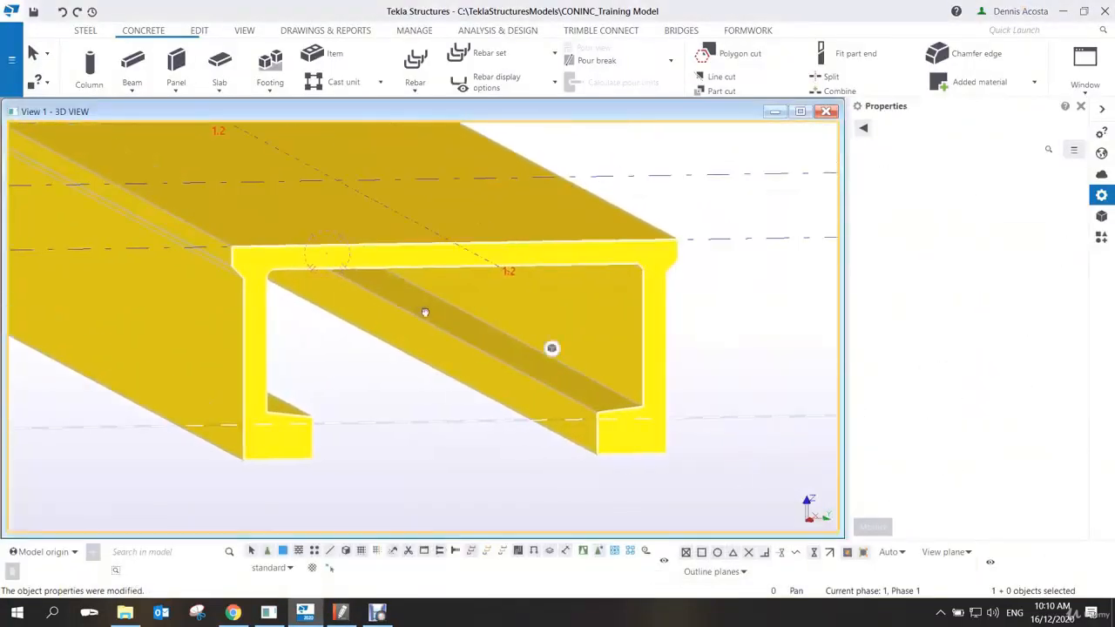
- Start a concrete slab with a thickness of 200 mm and its depth position set to Front
click(209, 61)
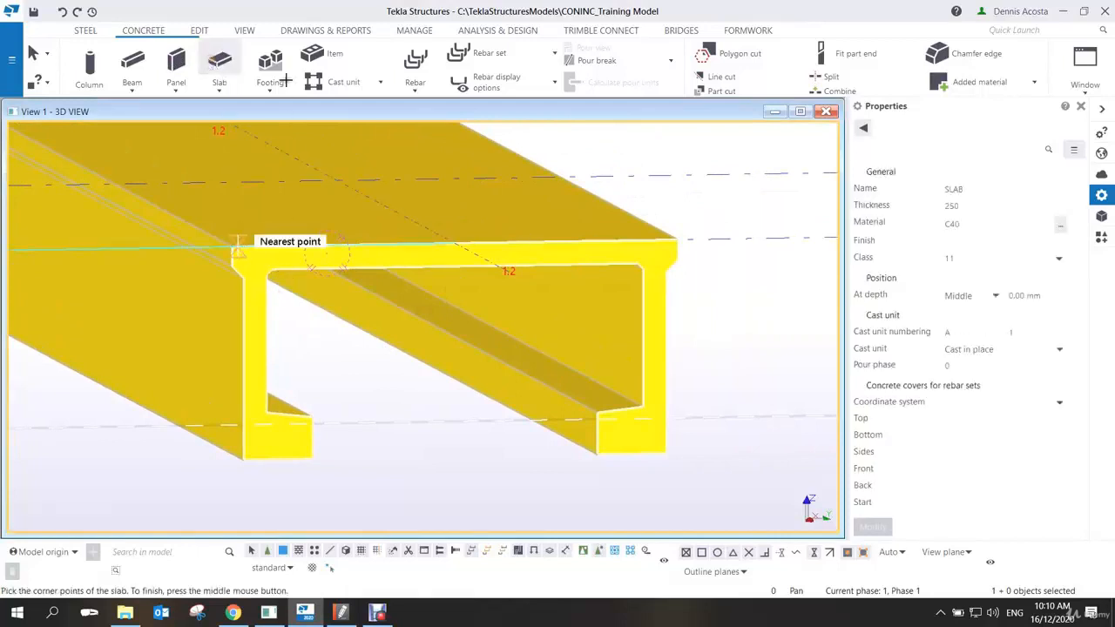
scroll(268, 271, up, 3)
double_click(947, 206)
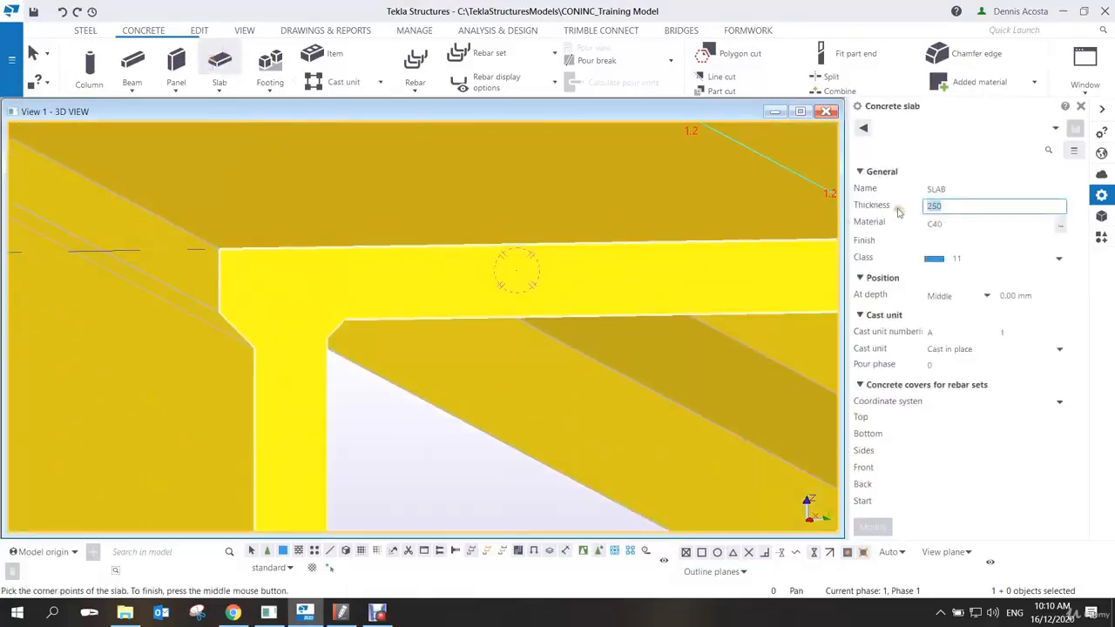
text(20)
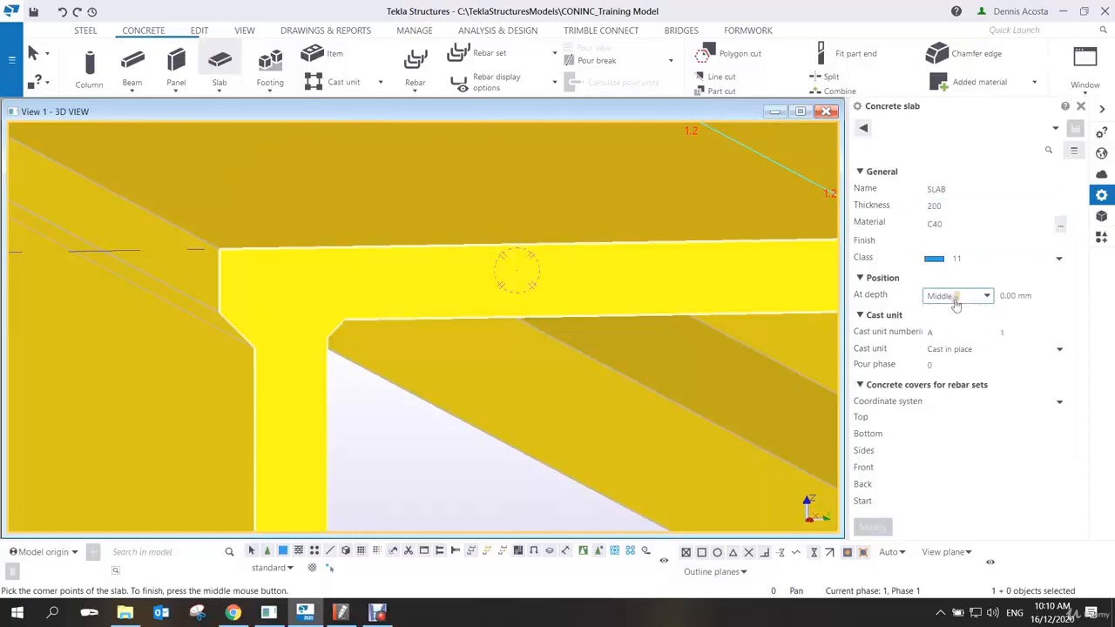
click(956, 296)
click(939, 325)
scroll(333, 339, up, 2)
click(331, 331)
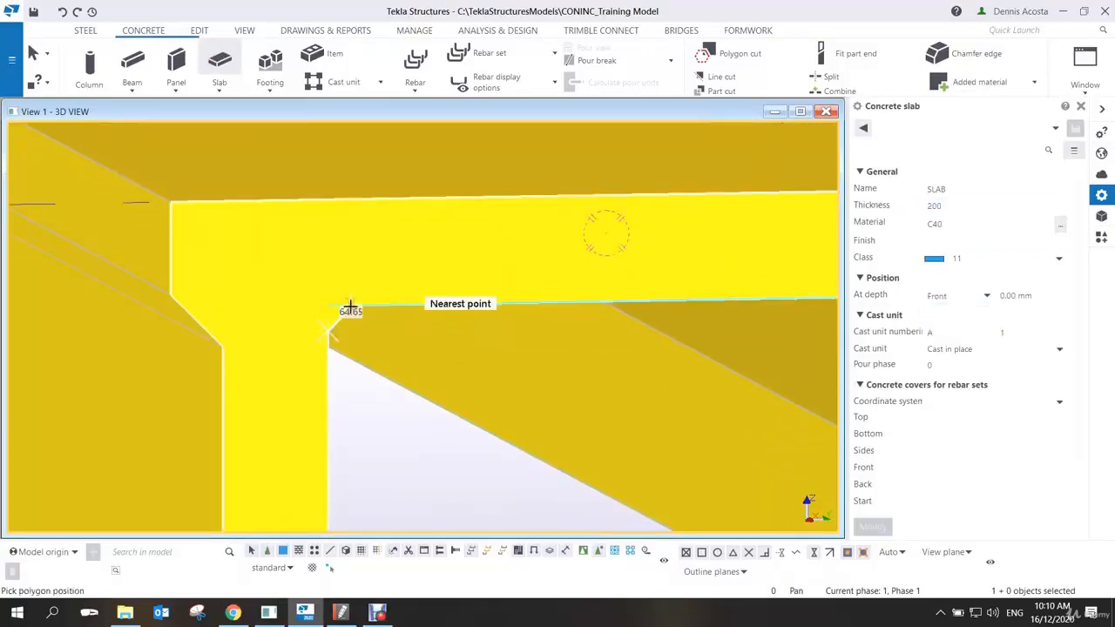
right_click(364, 333)
click(370, 344)
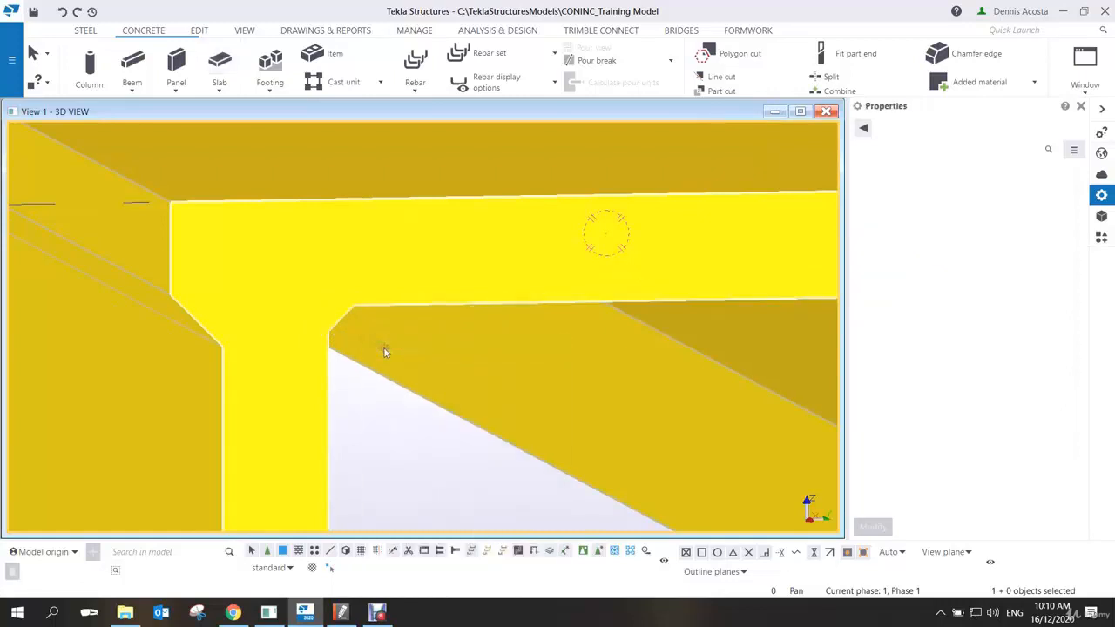
- Show the parts transparent and begin a slab outline at the beam's open end, along the underside of the top flange between the haunches
scroll(383, 350, down, 1)
key(ctrl+2)
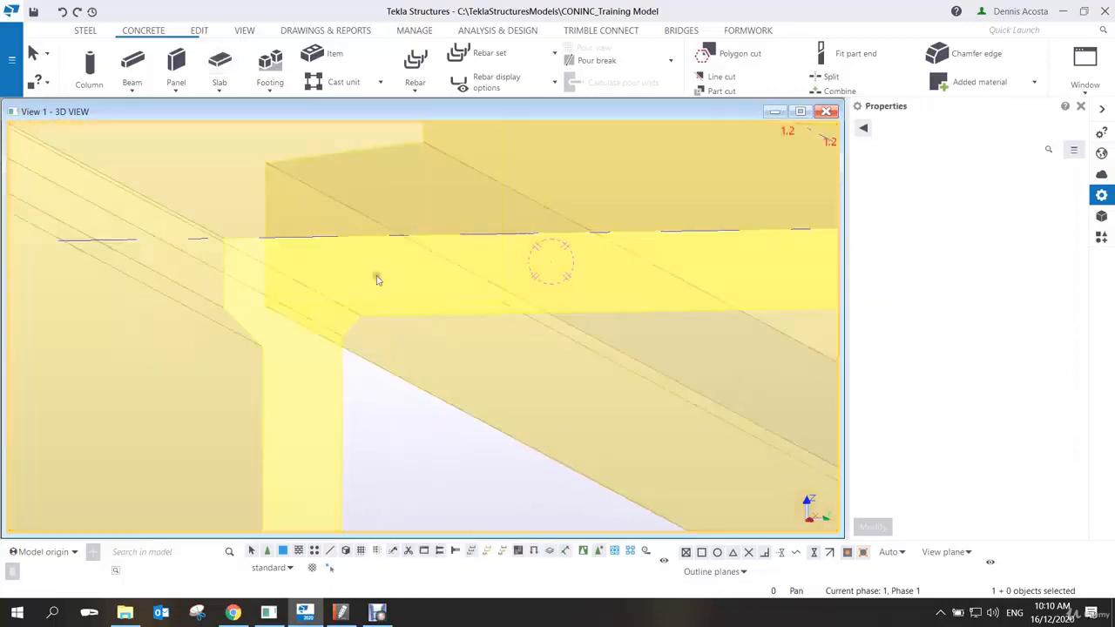
click(220, 60)
scroll(343, 336, up, 1)
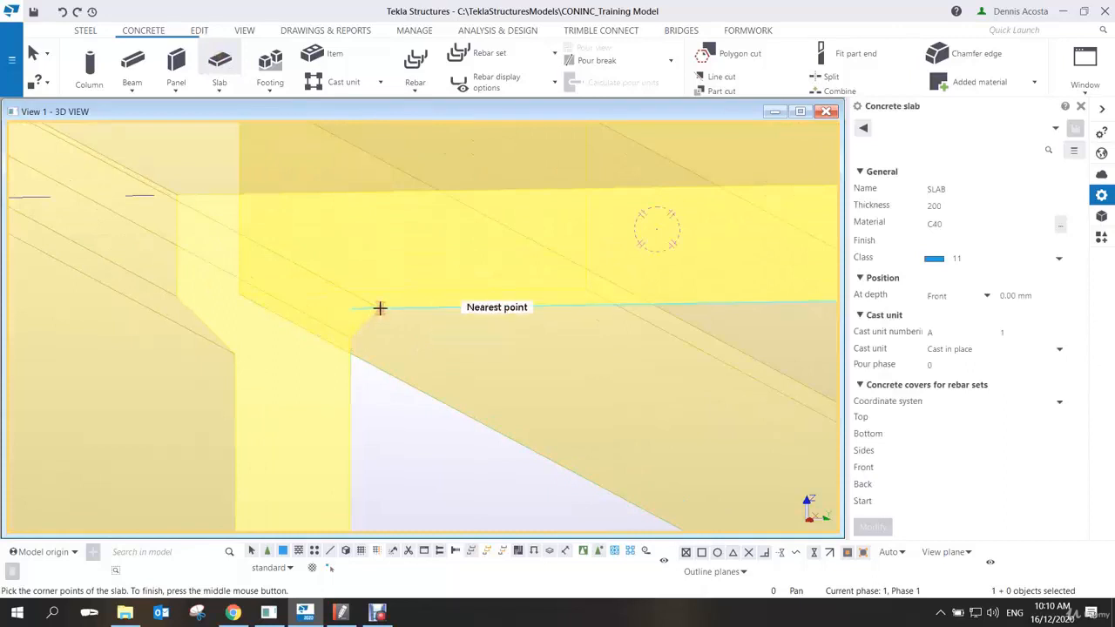
click(380, 308)
scroll(510, 367, down, 2)
middle_drag(614, 368, 224, 336)
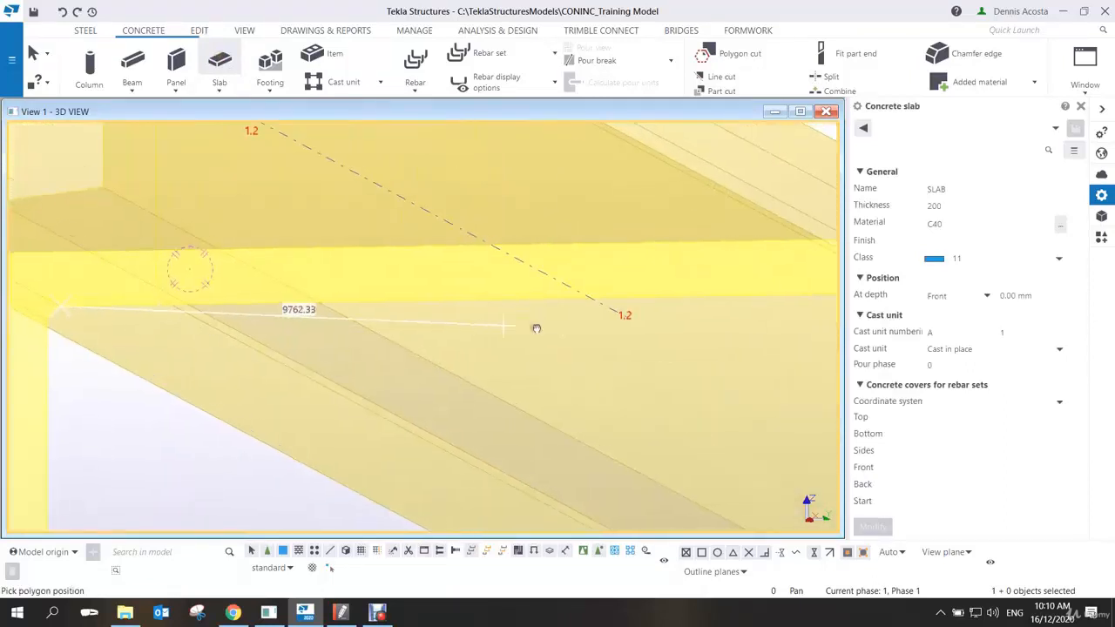
middle_drag(535, 325, 242, 309)
middle_drag(623, 311, 627, 264)
click(620, 254)
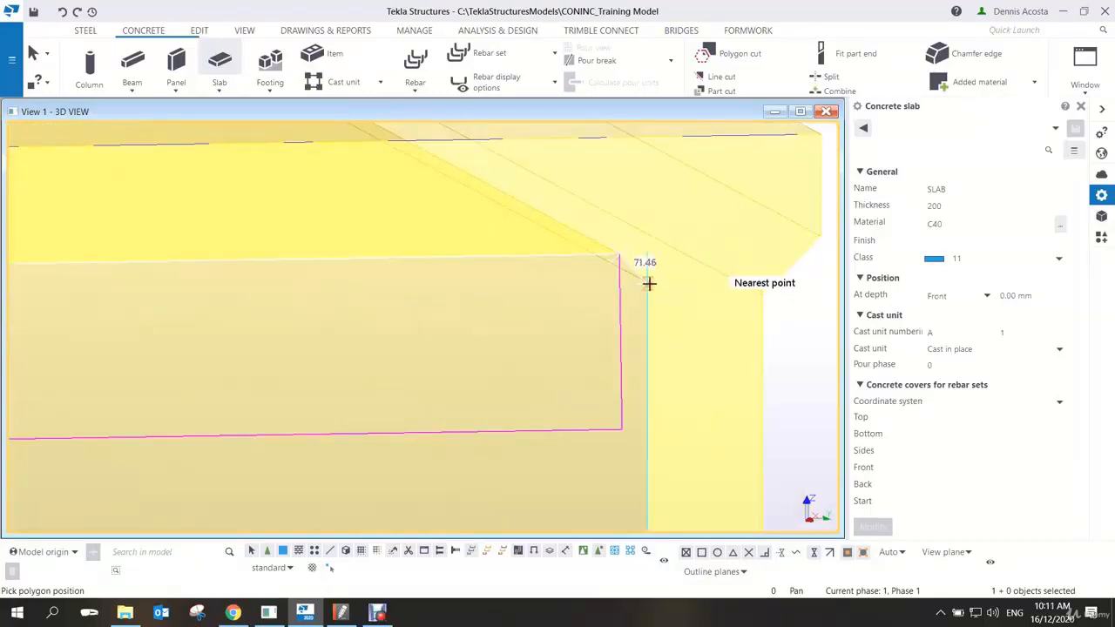
- Continue the slab outline down the adjoining web's inner face and around its bottom ledge to the ledge's lower inner corner
scroll(669, 323, down, 5)
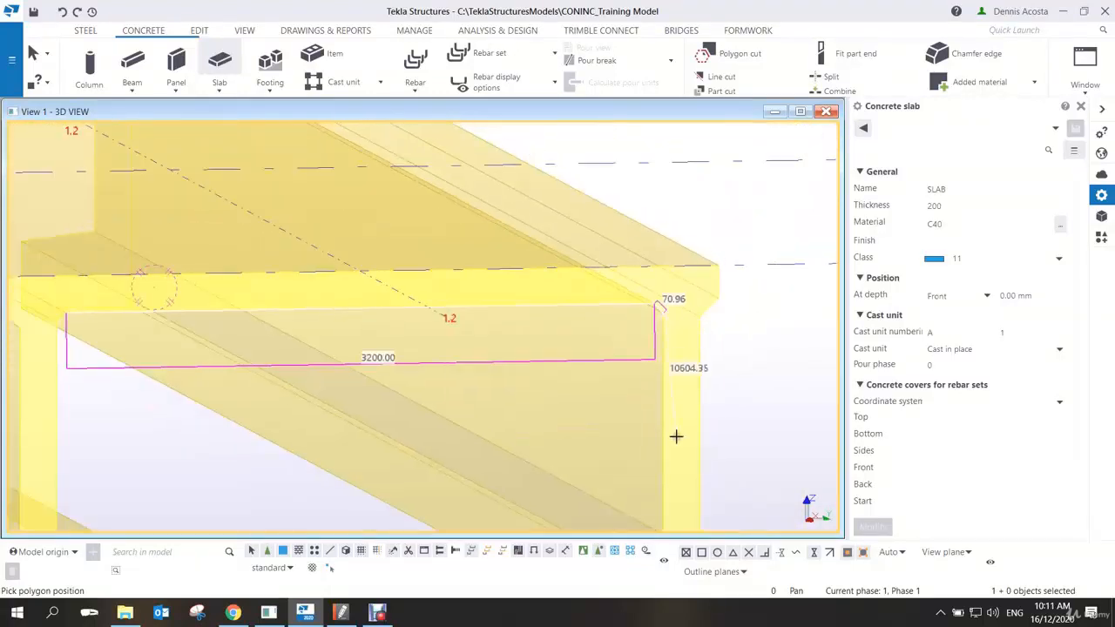
middle_drag(674, 438, 672, 281)
scroll(670, 366, up, 2)
click(653, 319)
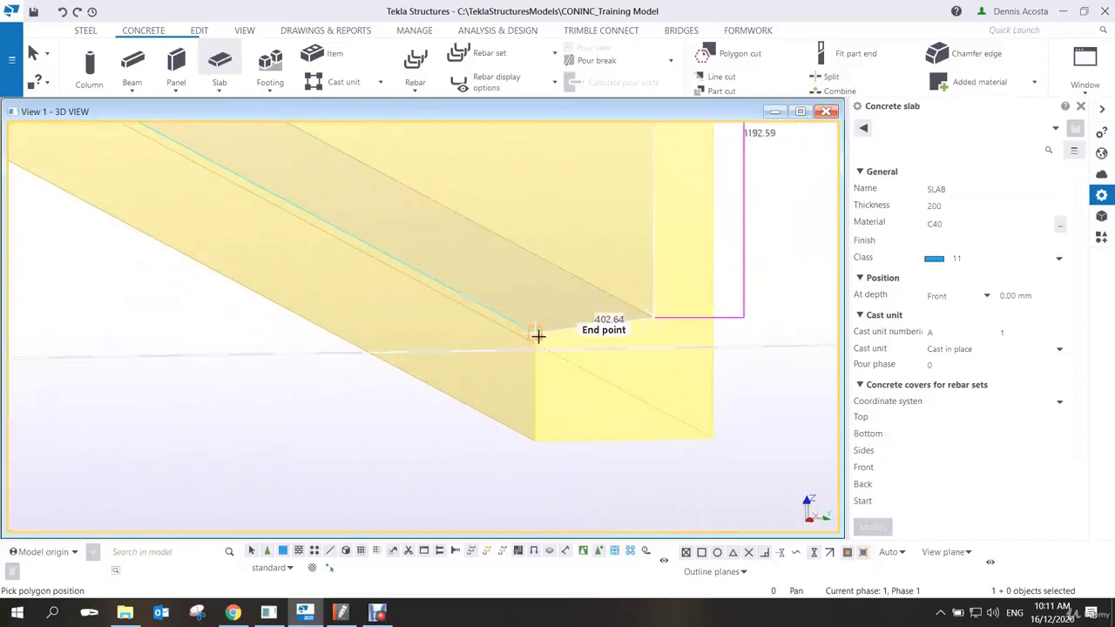
click(537, 333)
click(534, 436)
- Trace the opposite bottom ledge and web up to the haunch, and close the outline to create the end slab
middle_drag(106, 439, 654, 413)
click(342, 428)
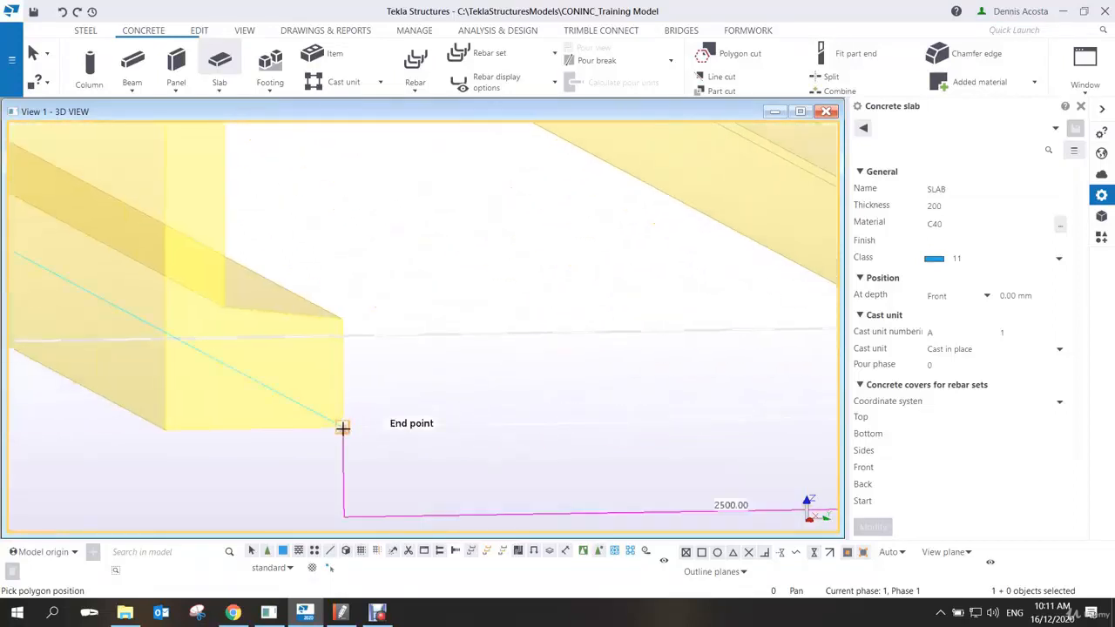
click(344, 319)
click(225, 308)
middle_drag(286, 230, 334, 412)
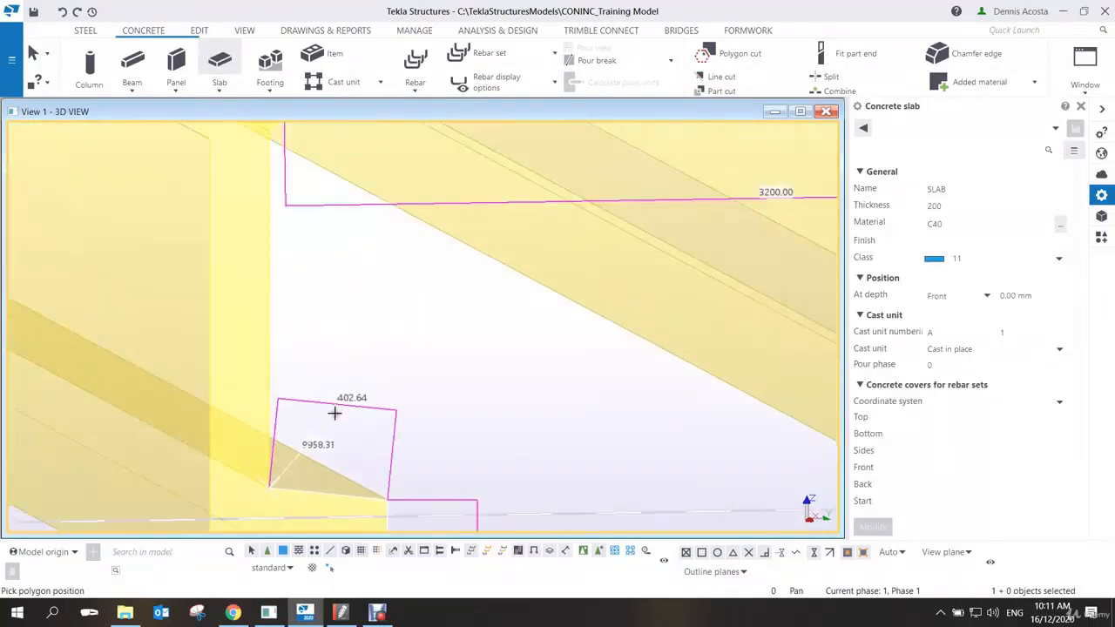
scroll(334, 413, down, 2)
scroll(293, 253, up, 5)
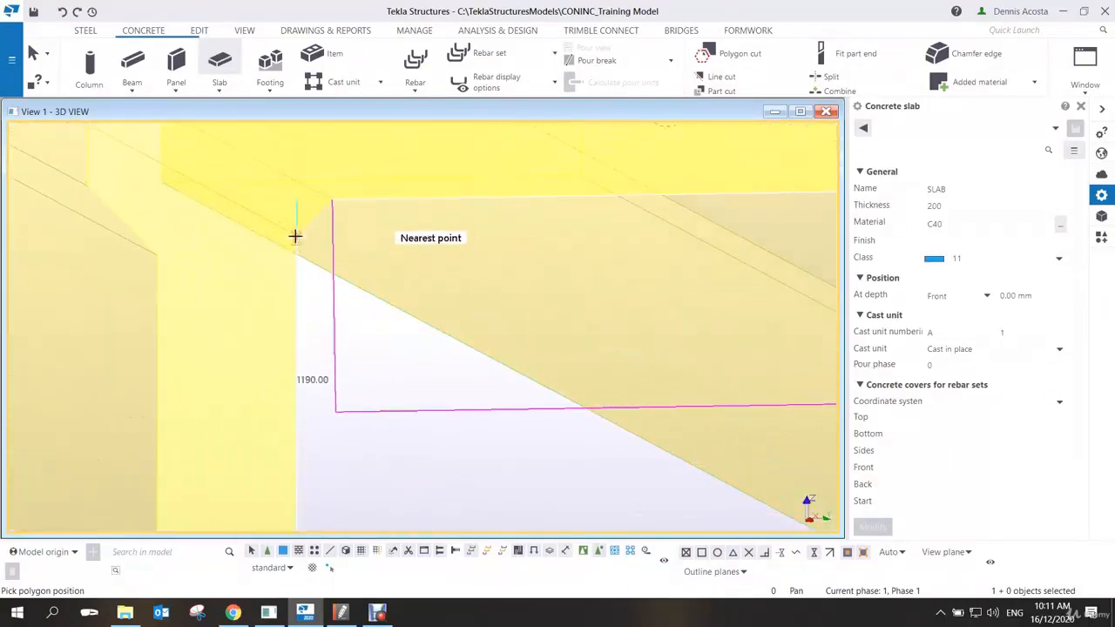
click(296, 236)
middle_click(425, 267)
scroll(416, 286, down, 2)
scroll(418, 287, down, 2)
right_click(477, 267)
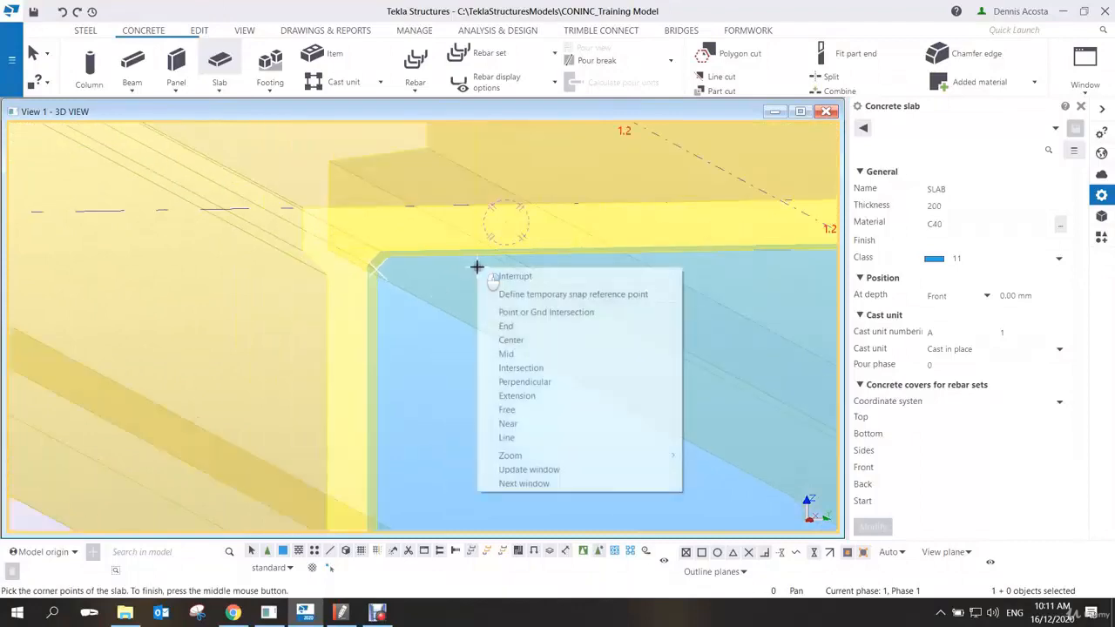
click(500, 275)
scroll(440, 350, down, 4)
middle_drag(482, 386, 443, 324)
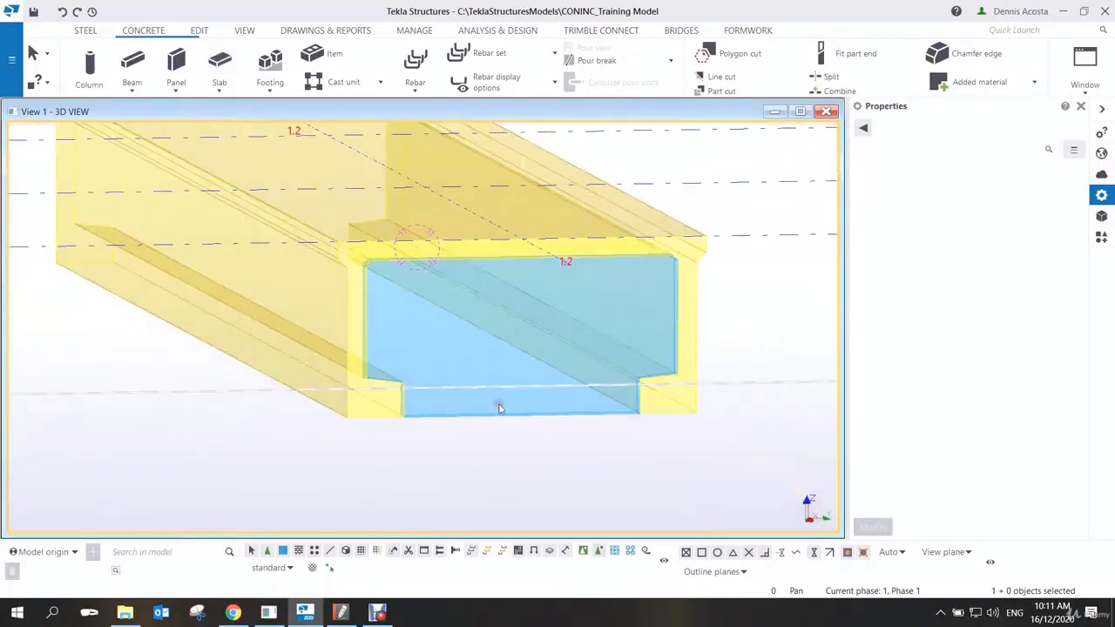
- Set the end slab's class to 6 so that it matches the beam's yellow colour
click(514, 411)
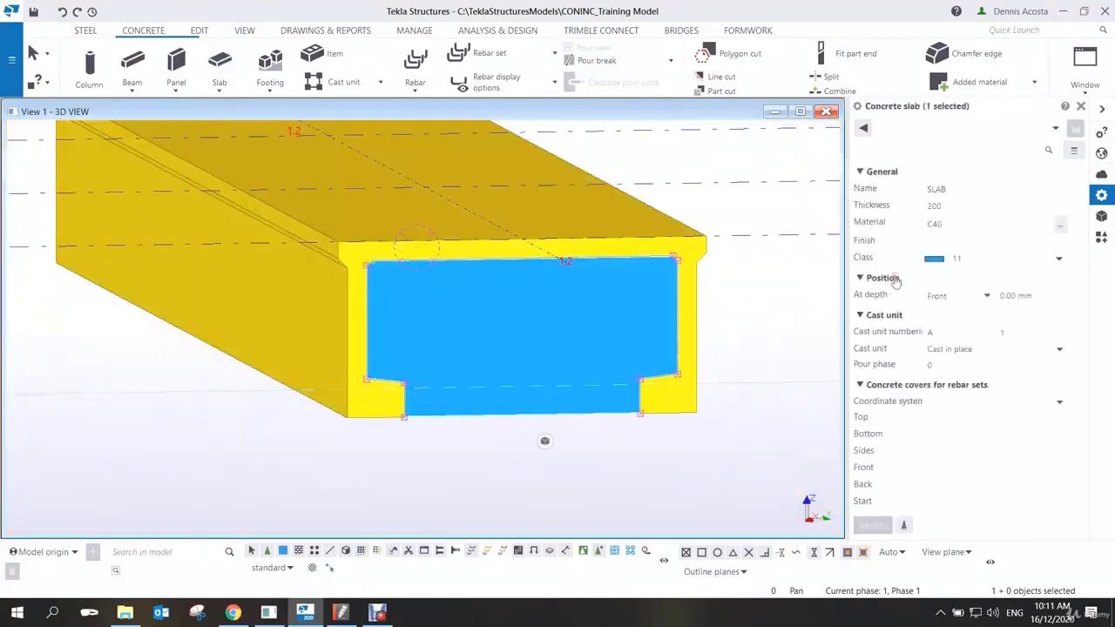
click(955, 259)
click(951, 363)
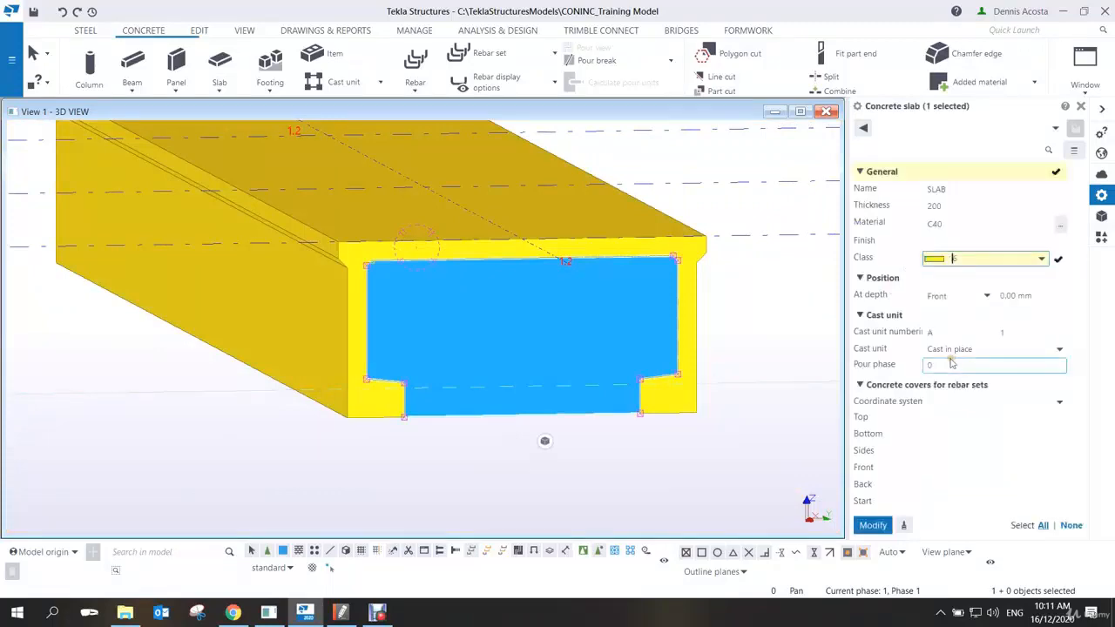
middle_click(951, 362)
click(759, 366)
- Copy the end slab from its lower corner to an intermediate position inside the beam, near the same end
scroll(750, 358, down, 4)
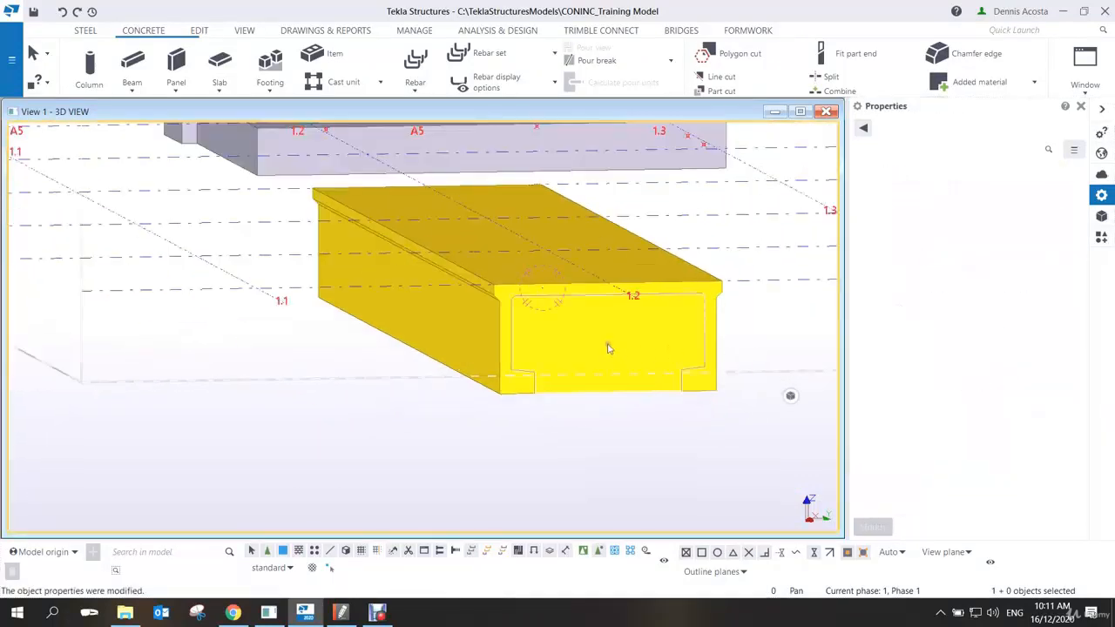
ctrl+middle_drag(608, 348, 764, 236)
ctrl+middle_drag(654, 322, 414, 341)
click(601, 380)
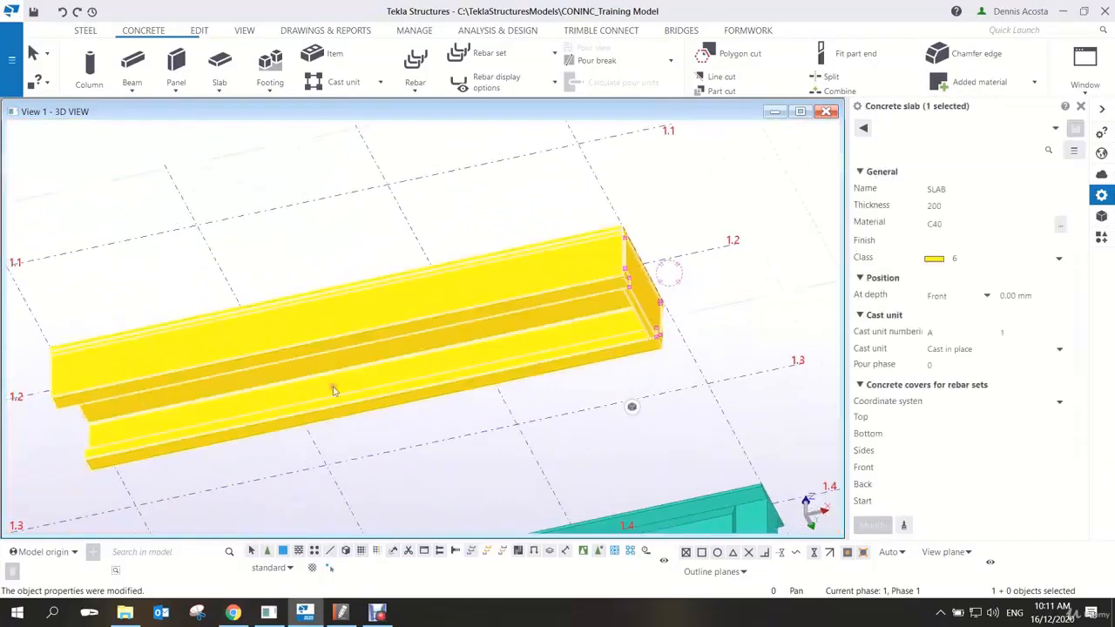
right_click(684, 252)
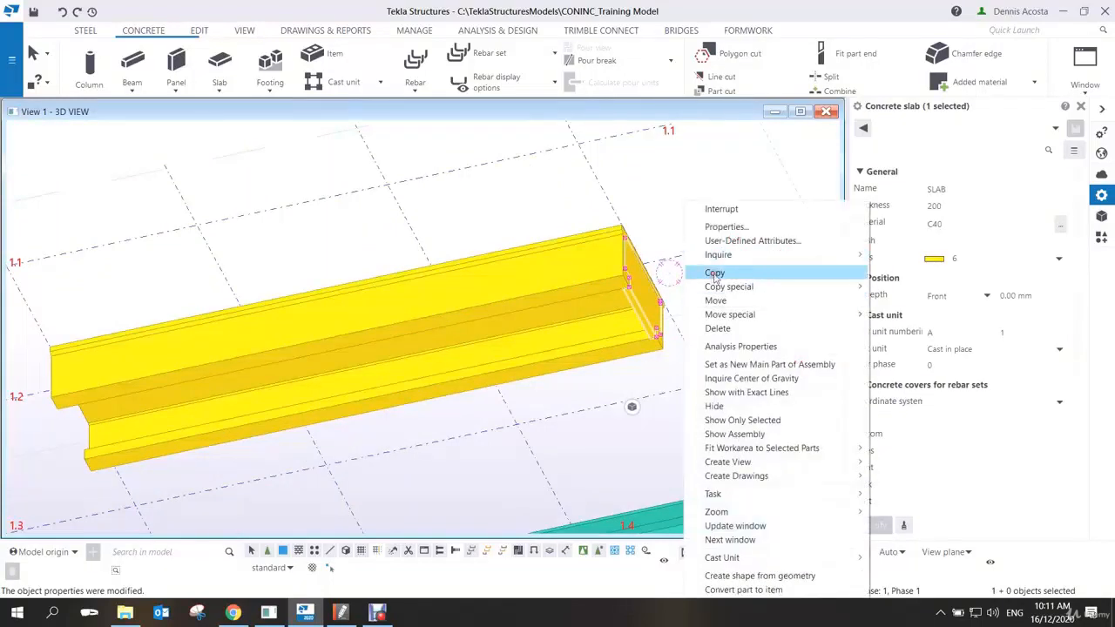
click(714, 274)
scroll(654, 338, up, 5)
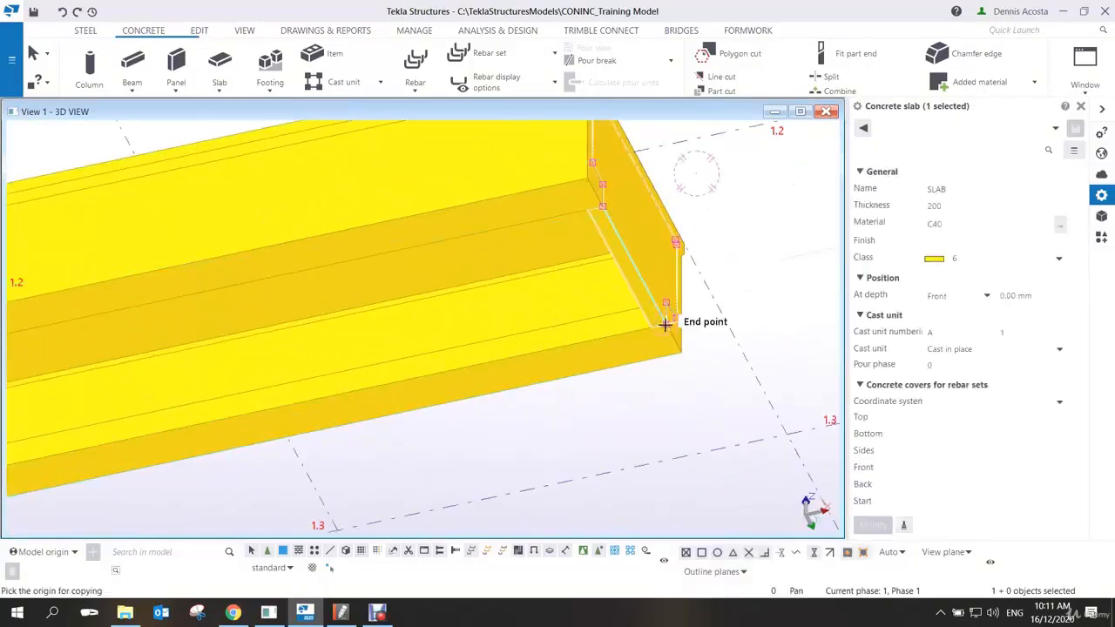
click(665, 324)
- Place another copy of the slab at the beam's far end, about 17700 mm from the original, and end the copying
scroll(462, 370, down, 8)
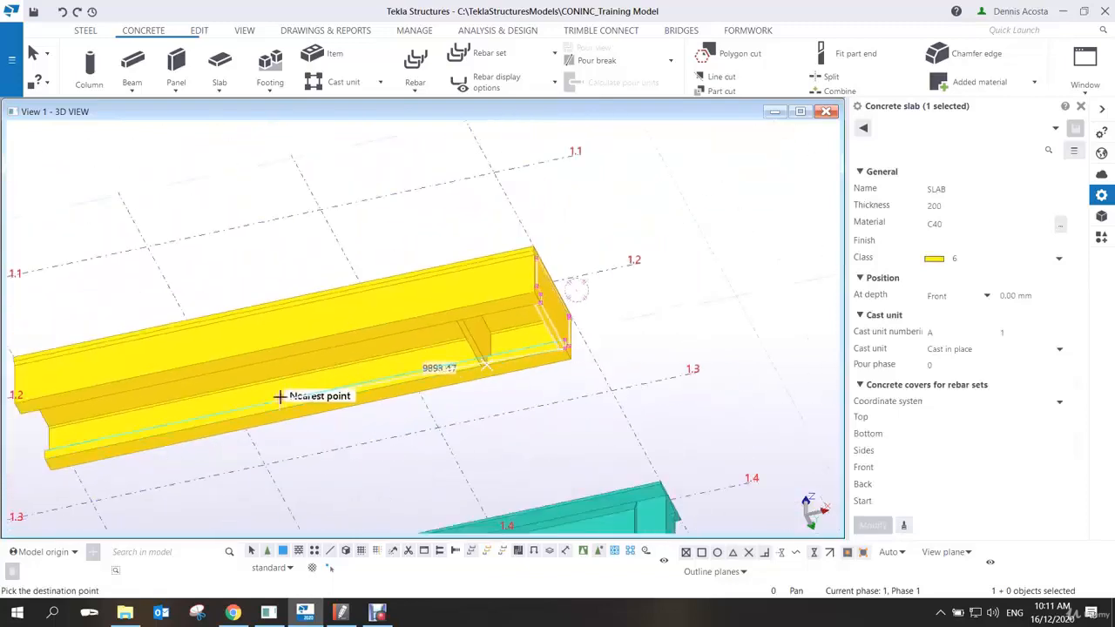
scroll(318, 374, up, 3)
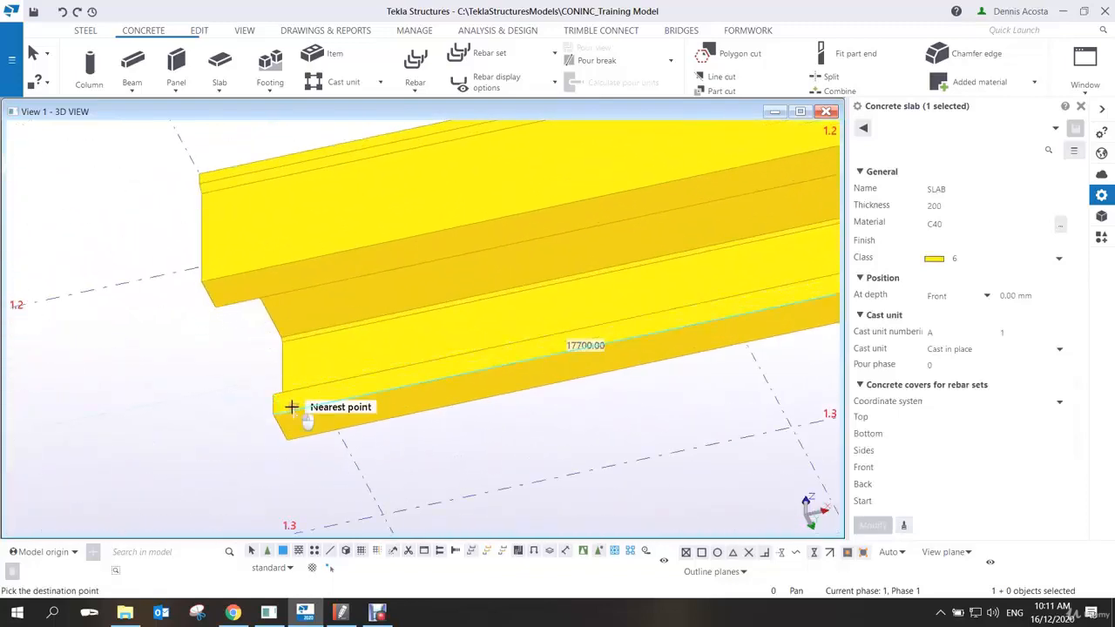
click(290, 408)
right_click(180, 339)
click(199, 349)
- Select the end slab and both of its copies and add them to the beam's cast unit
scroll(340, 361, down, 5)
ctrl+middle_drag(453, 356, 316, 306)
click(462, 234)
ctrl+middle_drag(462, 234, 657, 197)
scroll(520, 283, up, 2)
scroll(644, 290, down, 2)
middle_drag(524, 303, 530, 341)
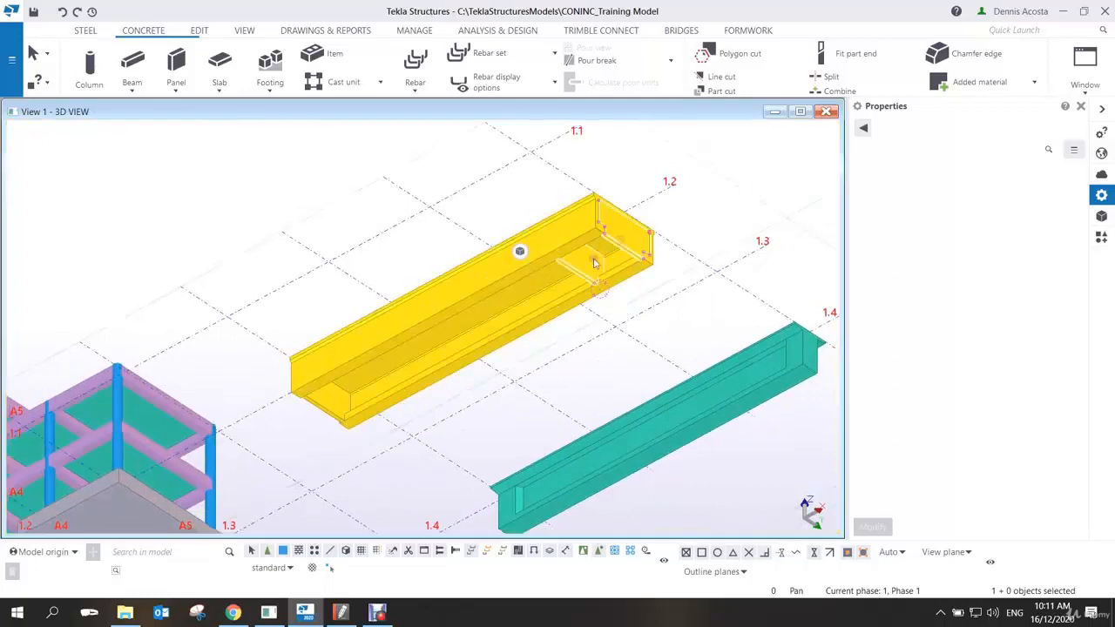
ctrl+click(550, 285)
ctrl+click(323, 402)
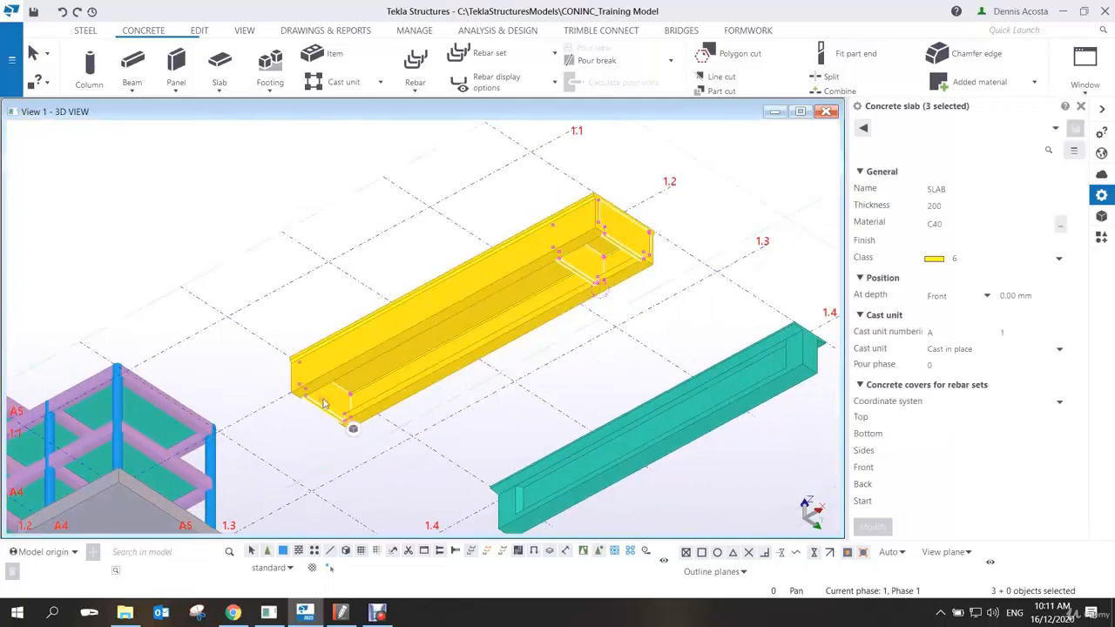
right_click(323, 402)
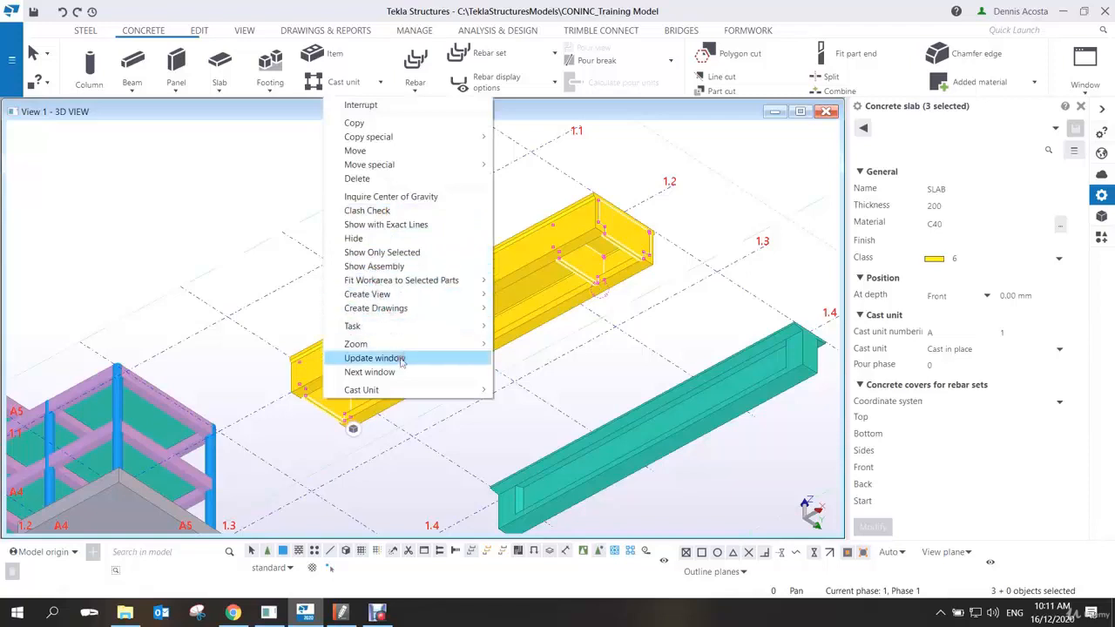
mouse_move(413, 390)
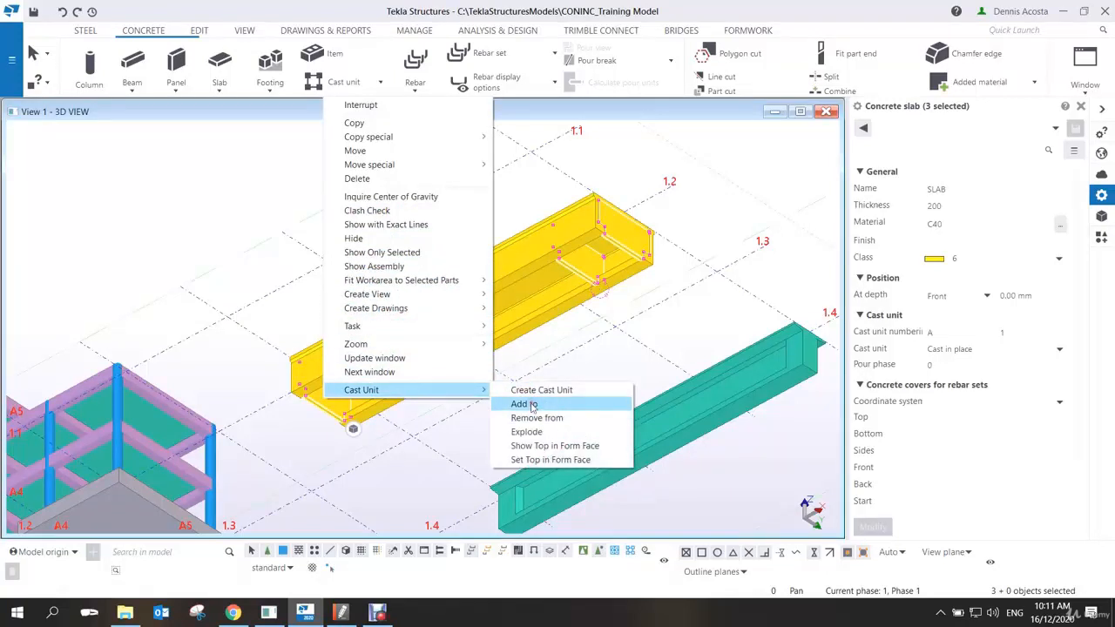
click(533, 405)
click(547, 331)
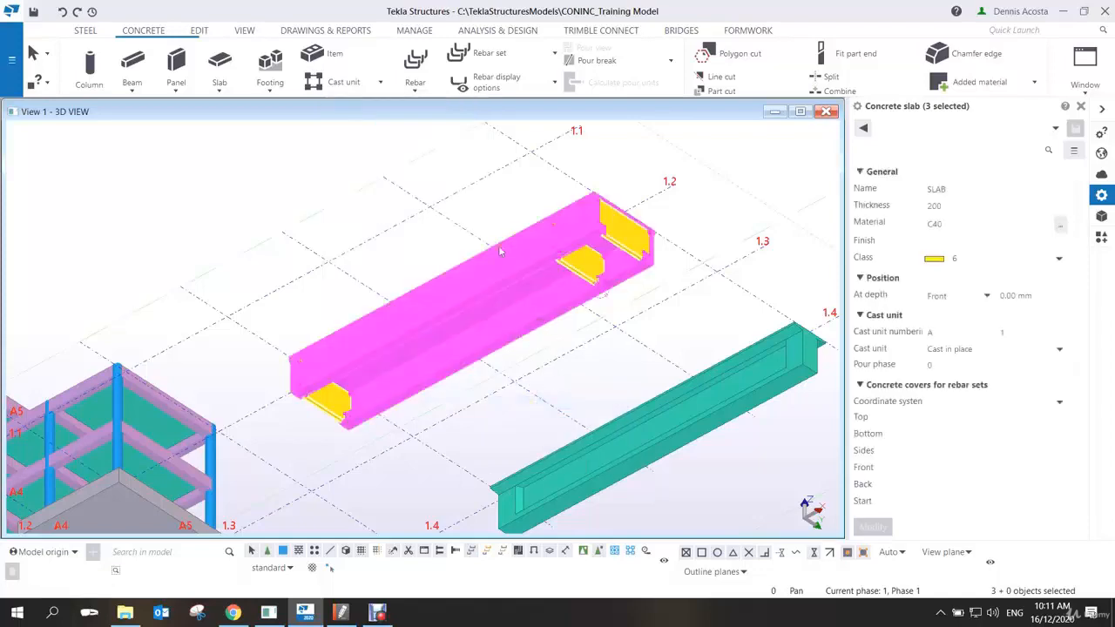
right_click(475, 185)
click(528, 193)
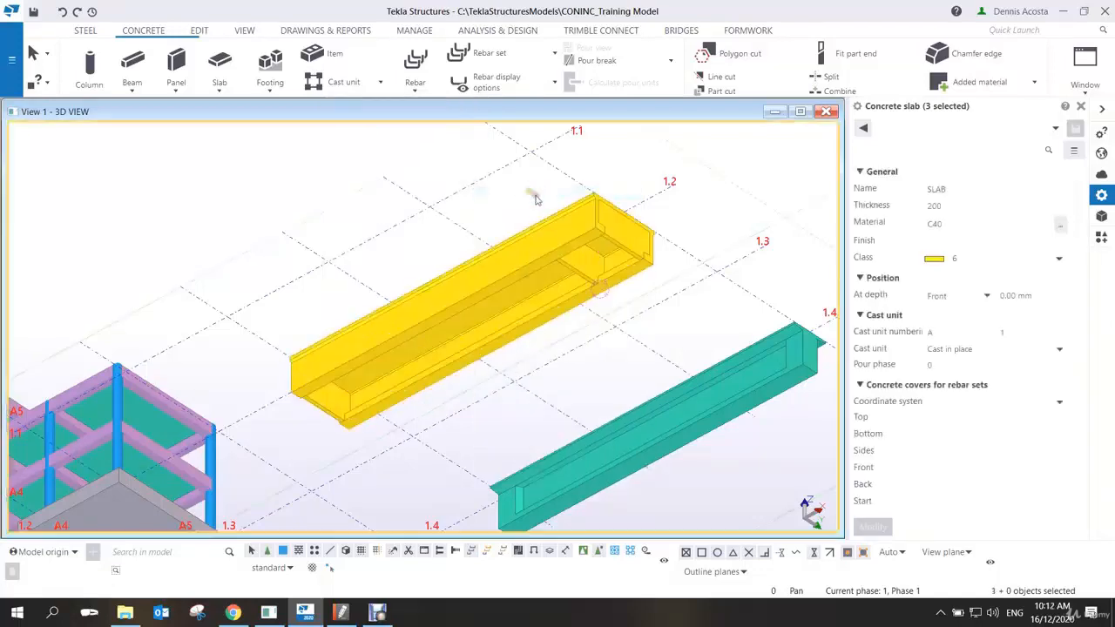
- Examine the combined cast unit, checking how the end slab fits the beam's webs, ledges and haunches and where the slabs sit inside
click(575, 237)
click(668, 238)
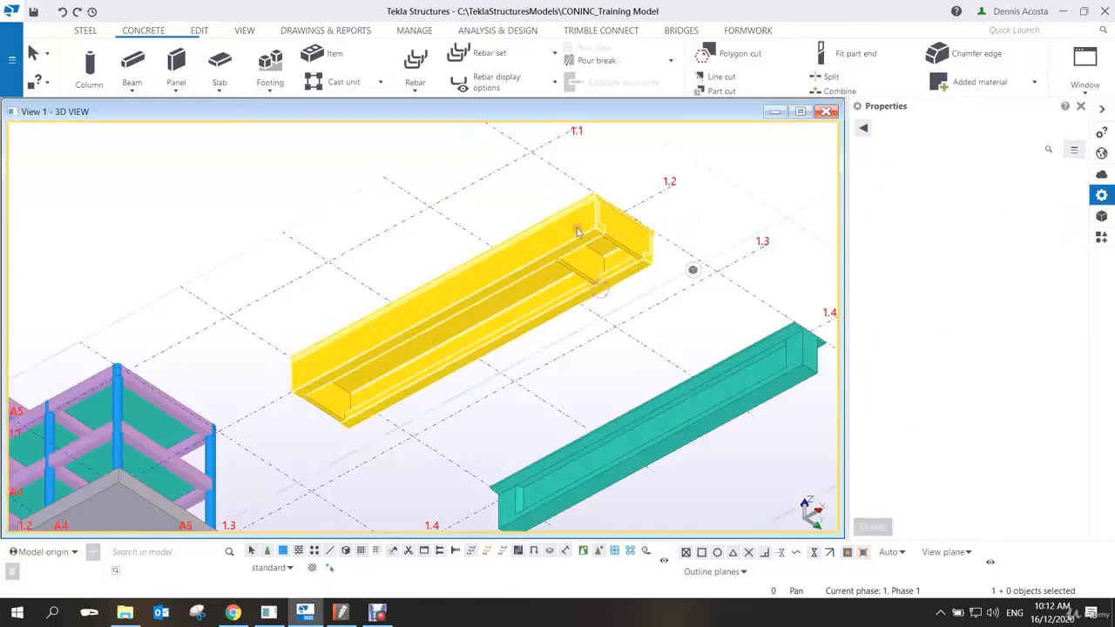
scroll(579, 228, up, 5)
scroll(542, 298, down, 6)
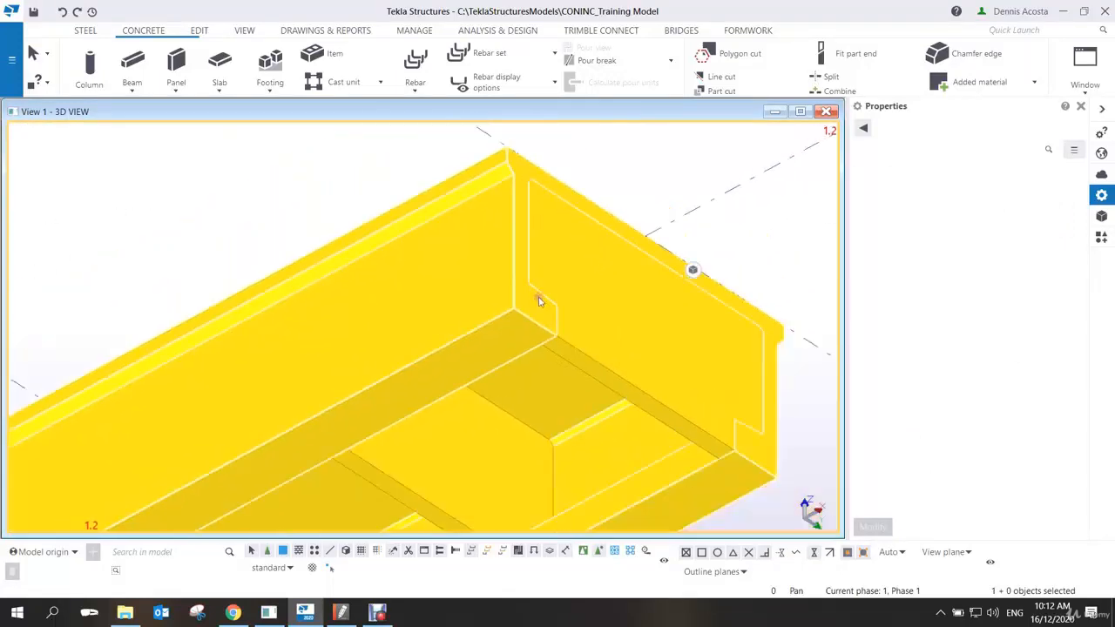
scroll(540, 295, up, 5)
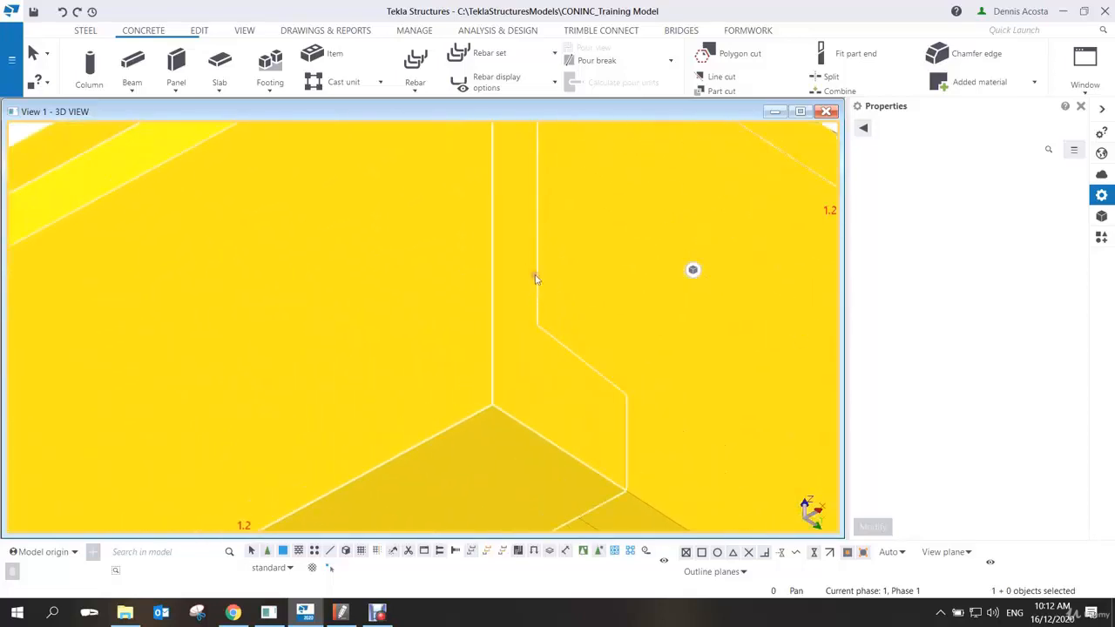
scroll(468, 390, down, 4)
scroll(510, 241, up, 4)
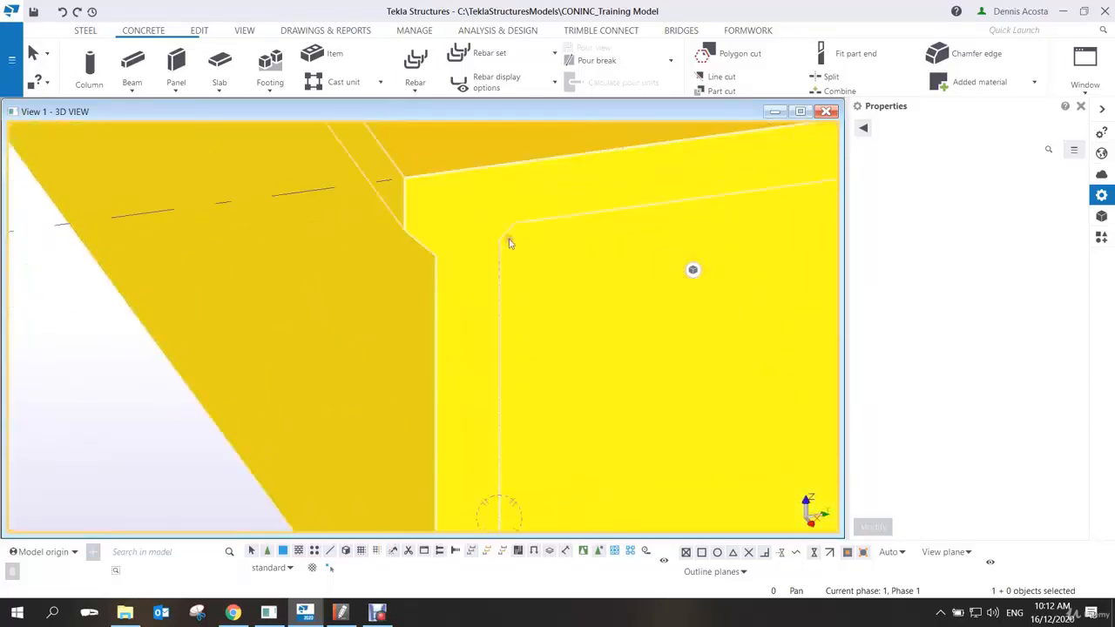
scroll(521, 285, down, 4)
ctrl+middle_drag(522, 287, 499, 282)
scroll(499, 370, up, 2)
scroll(459, 386, down, 4)
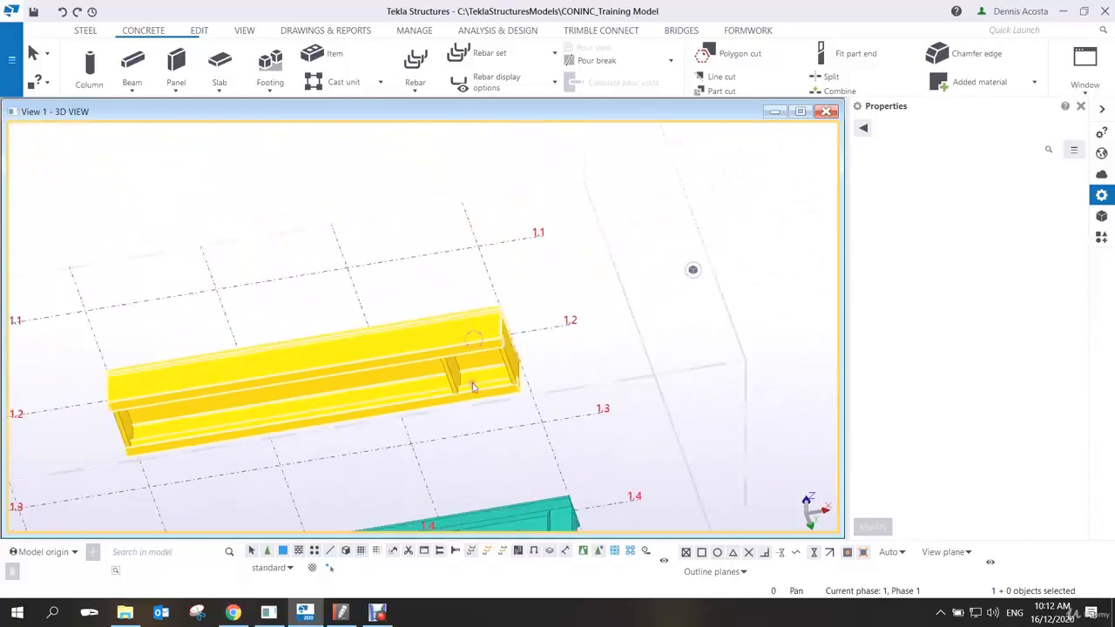
- Create a clip plane across the teal beam near its end to expose the beam's cross-section
scroll(485, 353, up, 3)
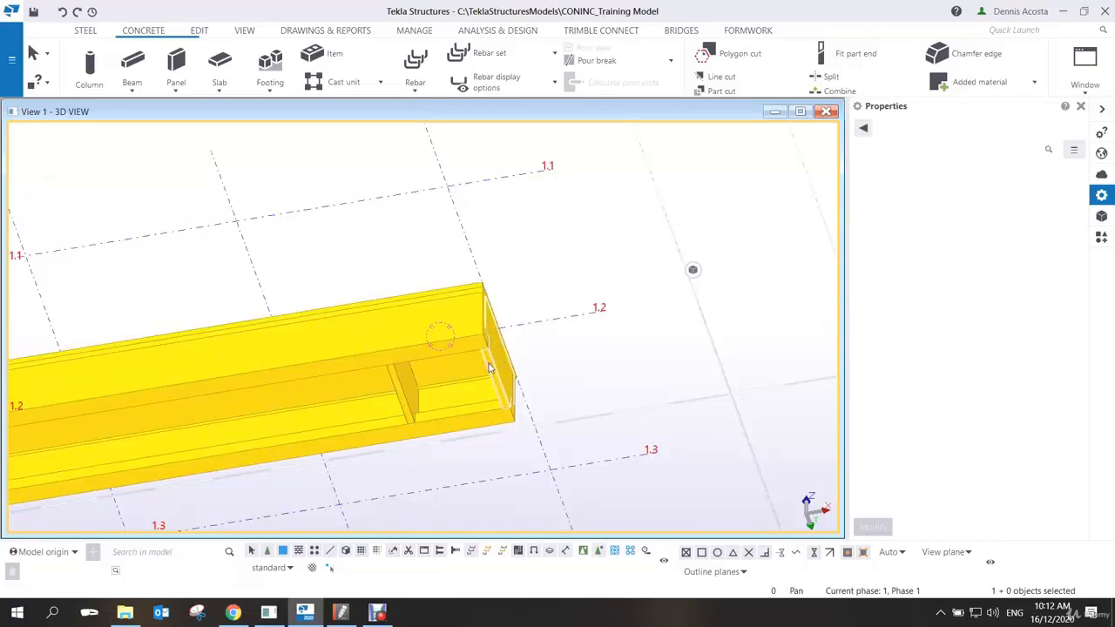
scroll(494, 373, down, 2)
scroll(488, 383, up, 10)
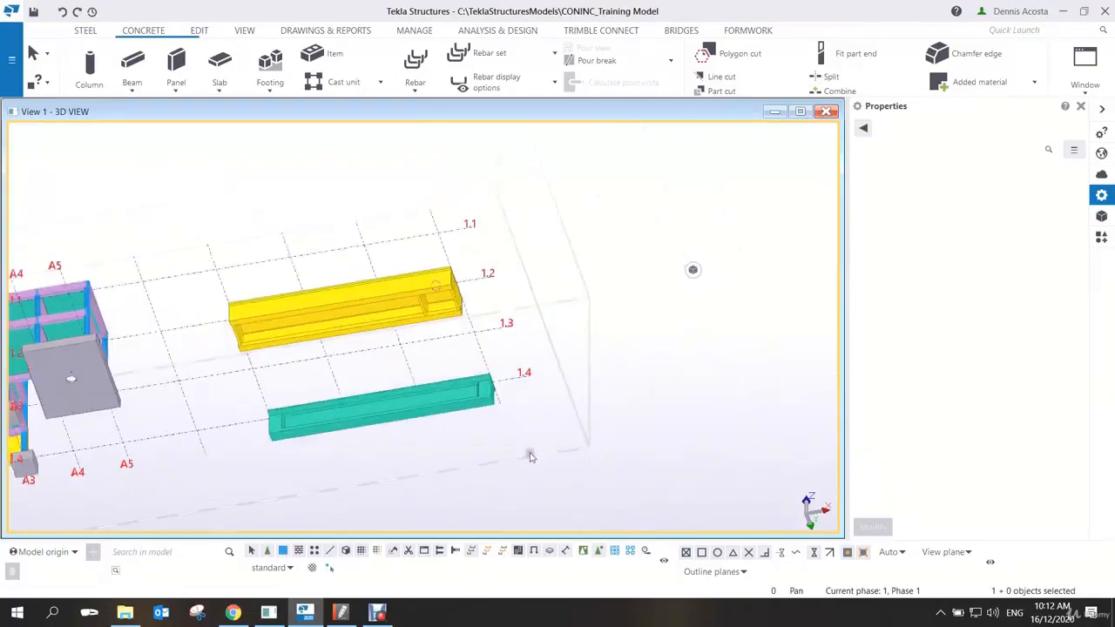
scroll(491, 422, down, 5)
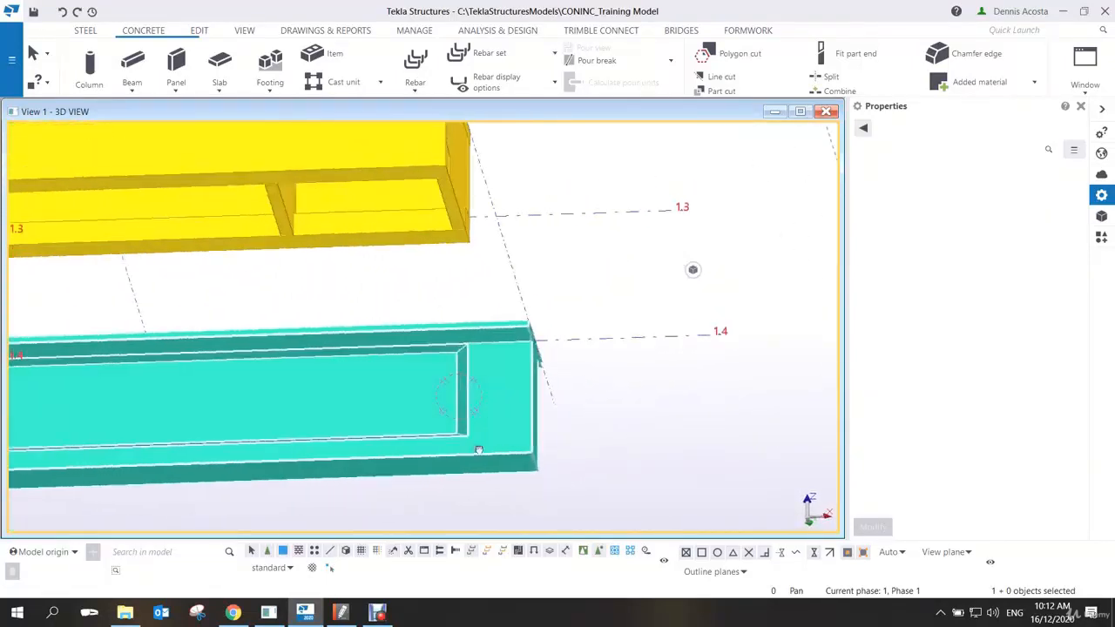
ctrl+middle_drag(468, 400, 488, 379)
scroll(457, 392, up, 5)
right_click(521, 258)
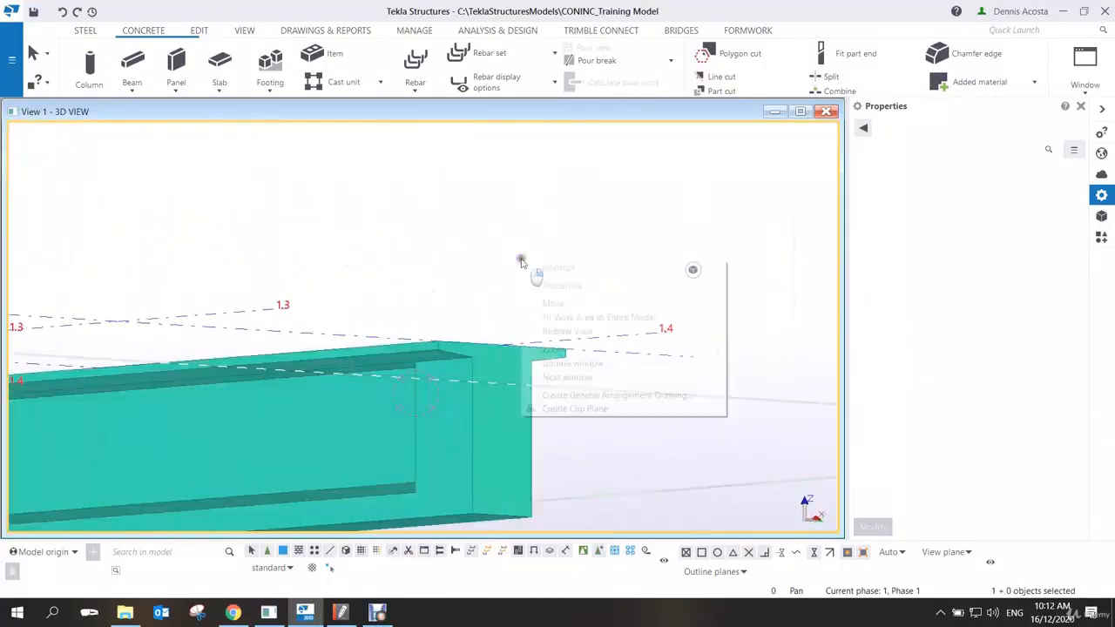
click(570, 408)
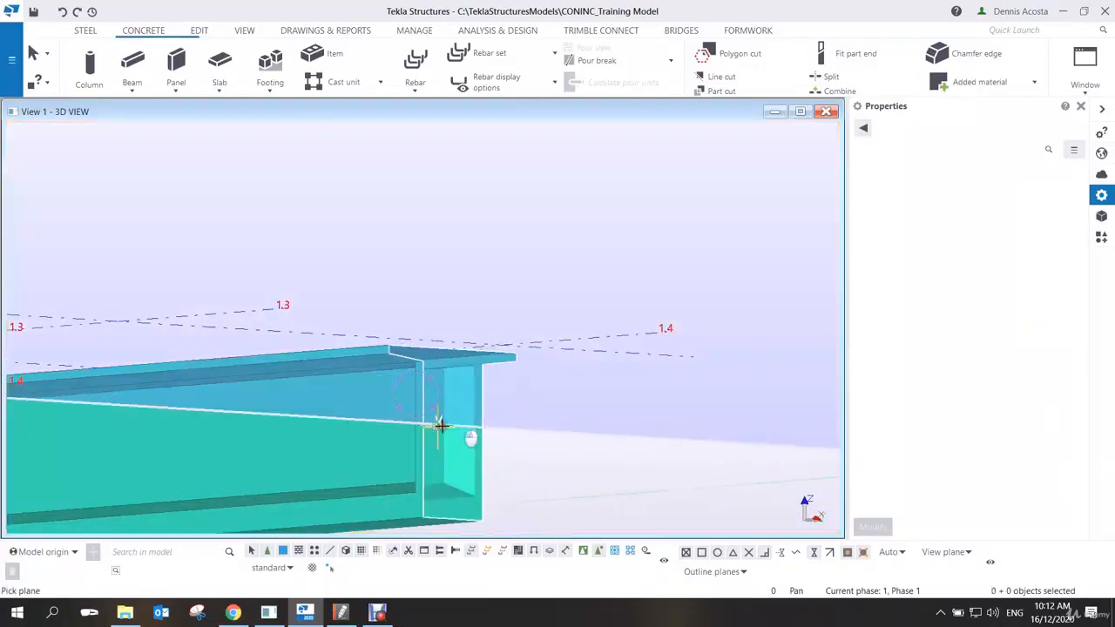
ctrl+middle_drag(440, 424, 372, 439)
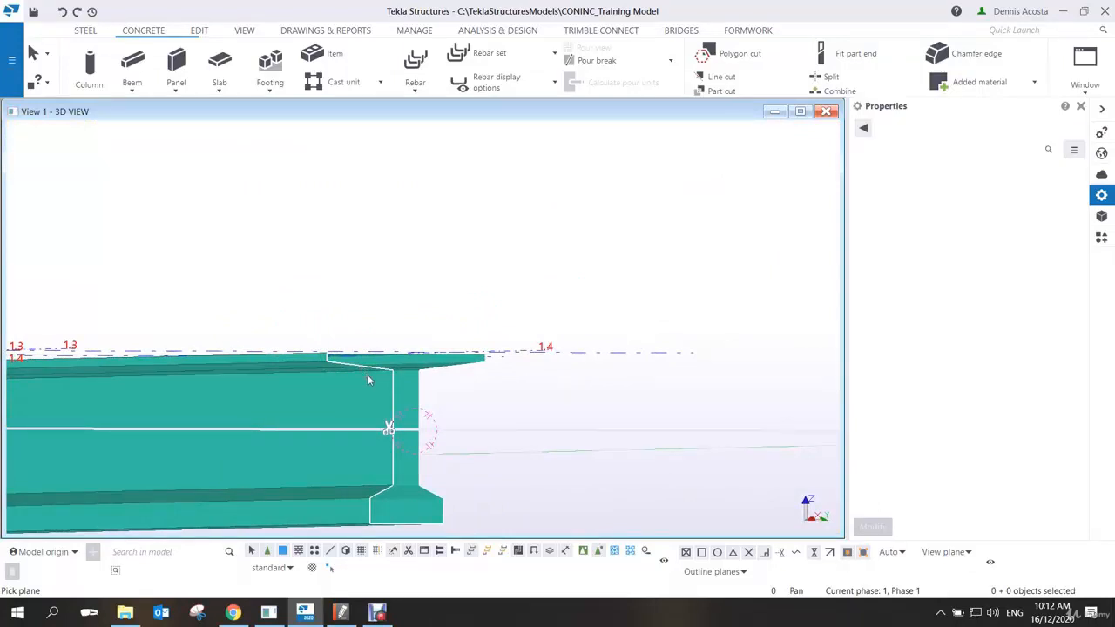
- Examine the teal beam's clipped section, end the clip plane command and move the plane out past the beam's end
scroll(368, 379, down, 5)
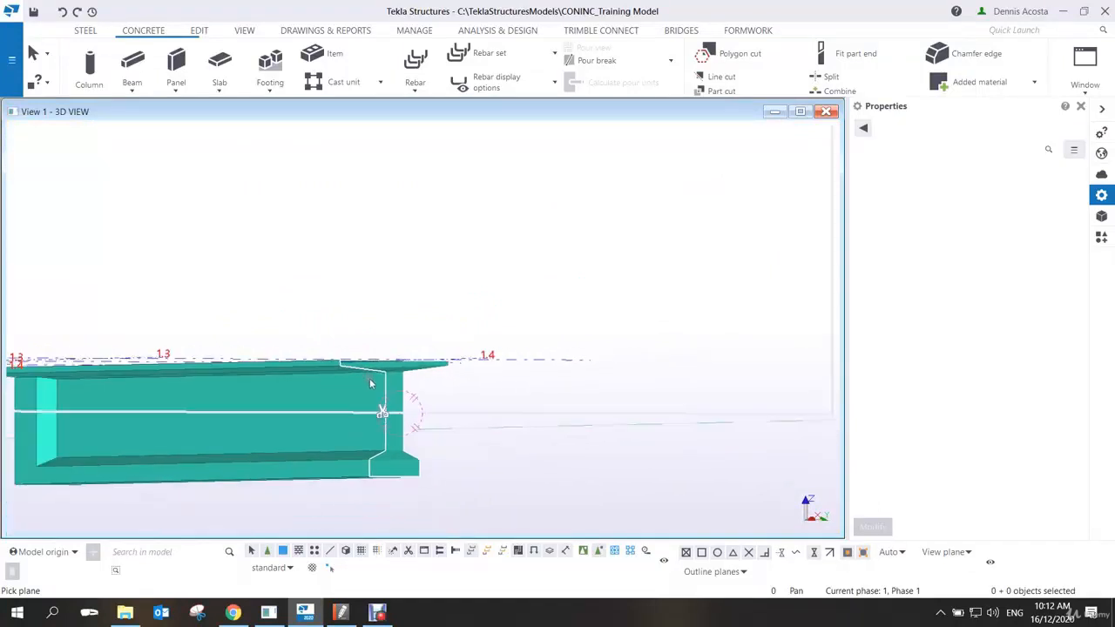
scroll(418, 361, up, 2)
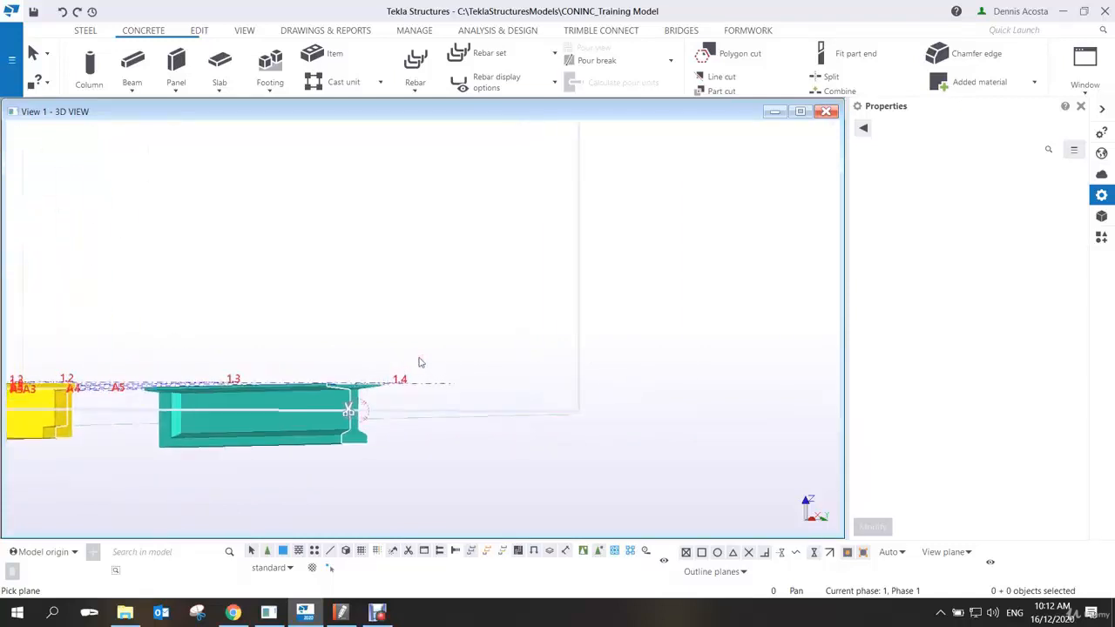
middle_drag(432, 345, 552, 366)
scroll(545, 425, up, 4)
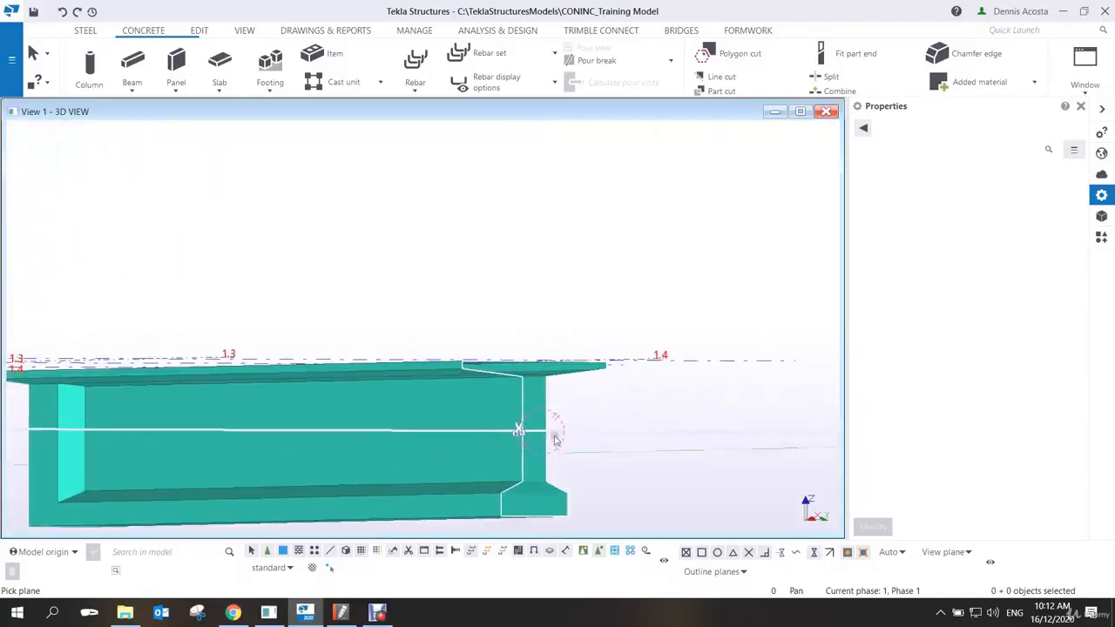
middle_drag(545, 424, 540, 378)
right_click(596, 331)
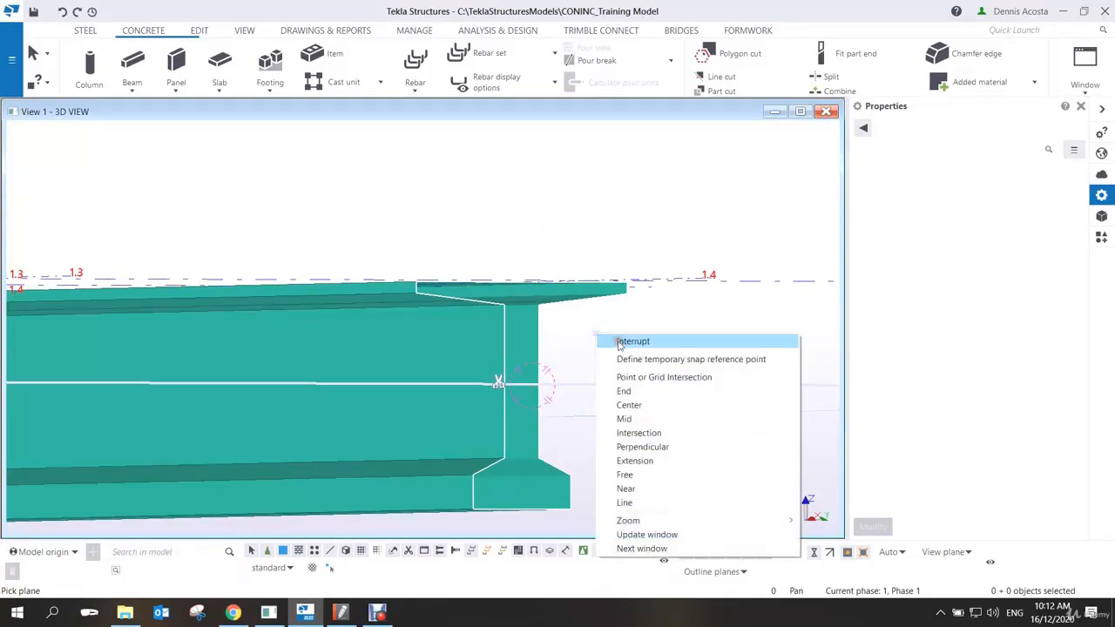
click(604, 336)
scroll(596, 373, down, 2)
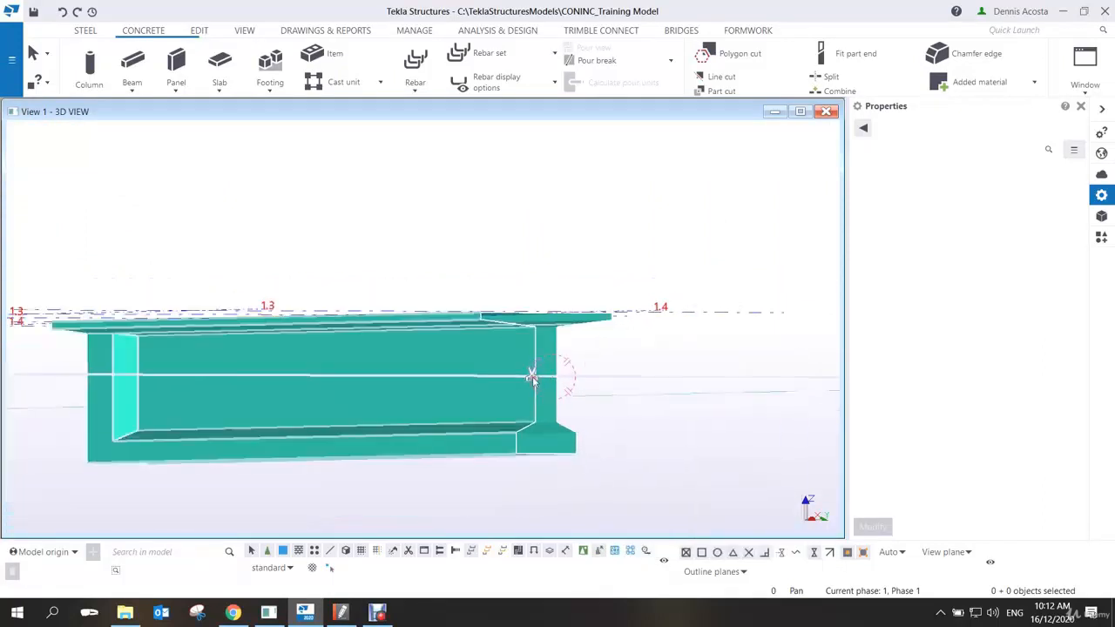
drag(533, 378, 662, 408)
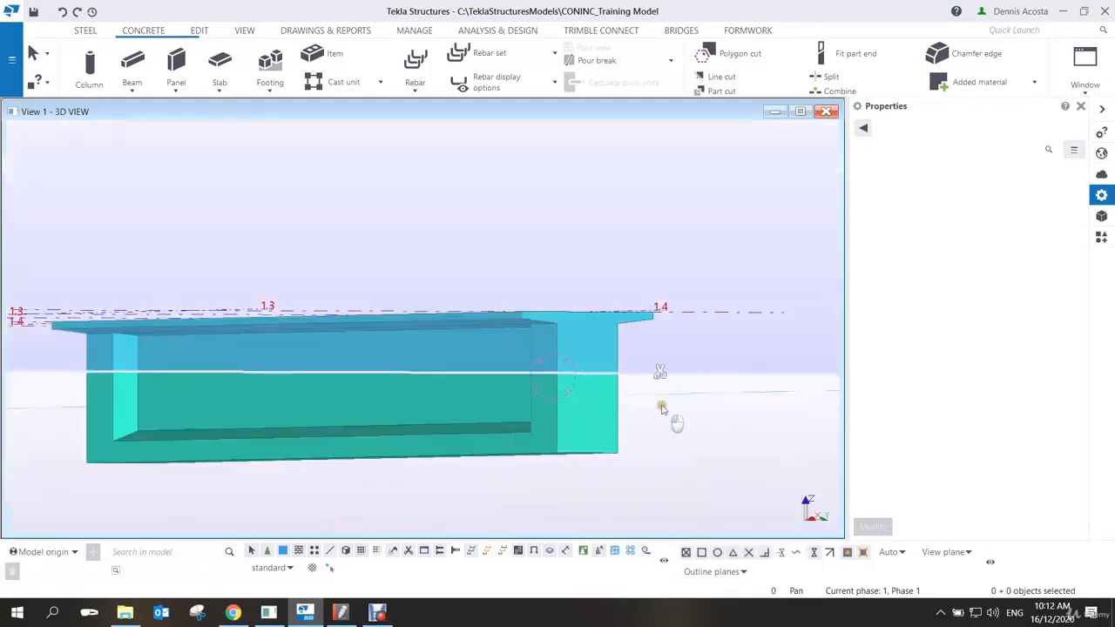
- Examine the teal beam's solid end blocks and recessed web from several sides, and compare it with the yellow beam
ctrl+middle_drag(510, 402, 642, 356)
scroll(570, 424, up, 3)
scroll(619, 429, down, 3)
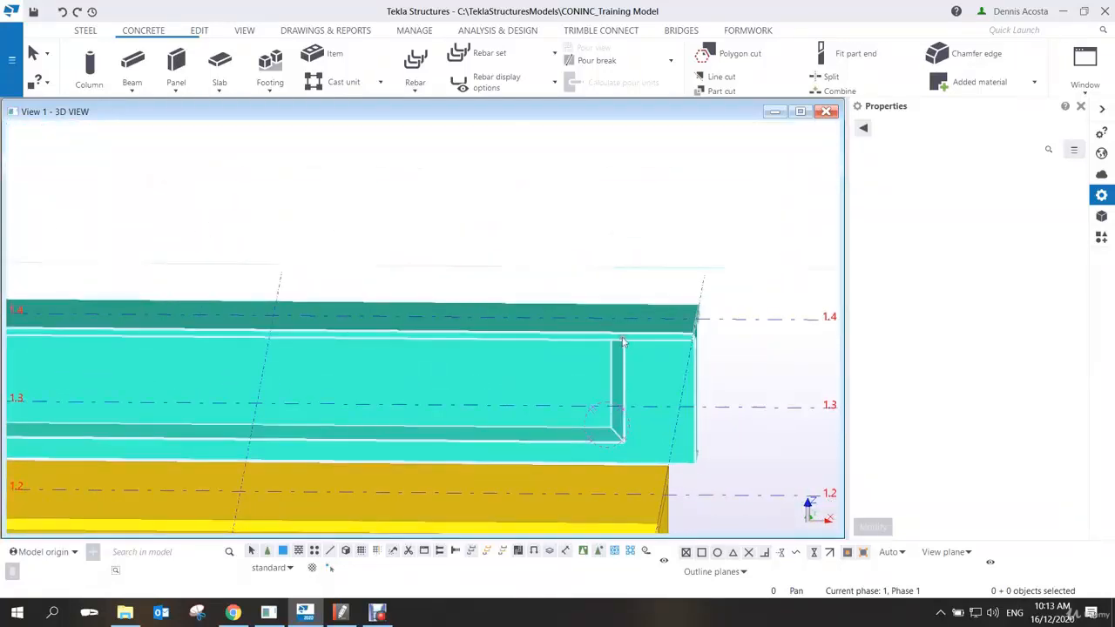
scroll(614, 394, down, 2)
ctrl+middle_drag(614, 393, 667, 407)
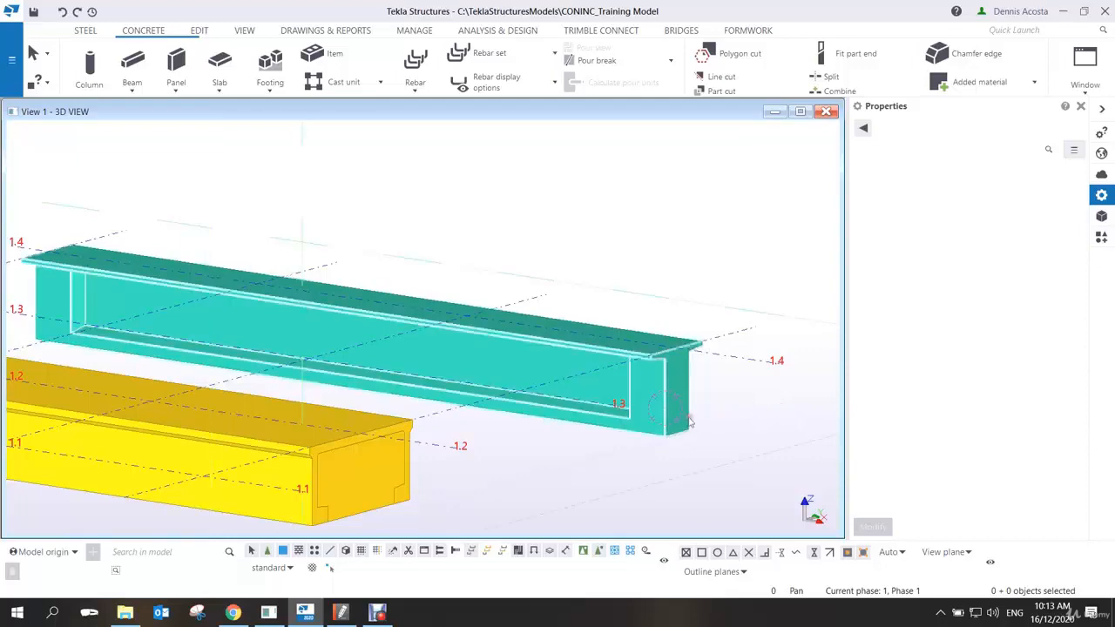
scroll(682, 422, down, 5)
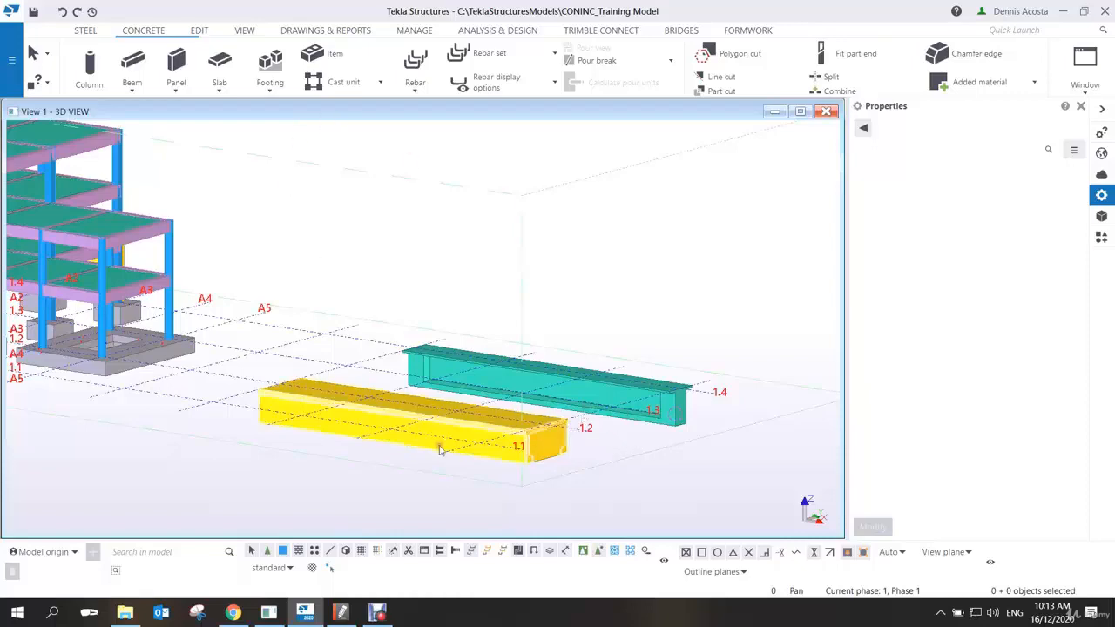
scroll(592, 435, up, 5)
scroll(664, 426, down, 2)
ctrl+middle_drag(664, 426, 393, 444)
scroll(512, 427, up, 6)
scroll(384, 460, down, 5)
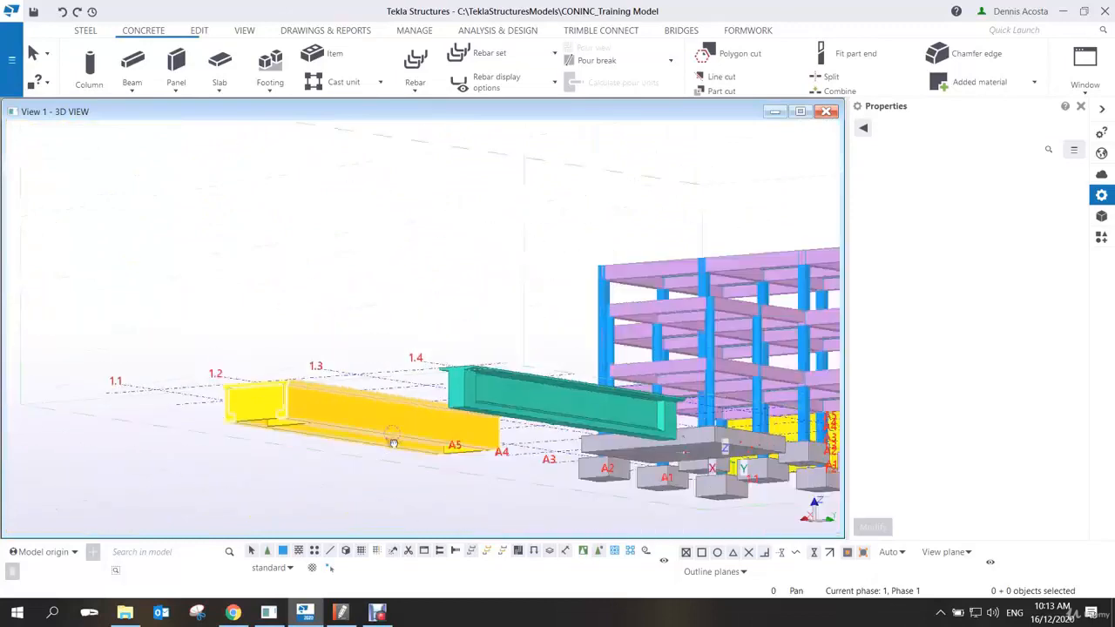
- Create a clip plane on the yellow beam's end face and move it along the beam to expose a cross slab inside
right_click(289, 333)
click(331, 479)
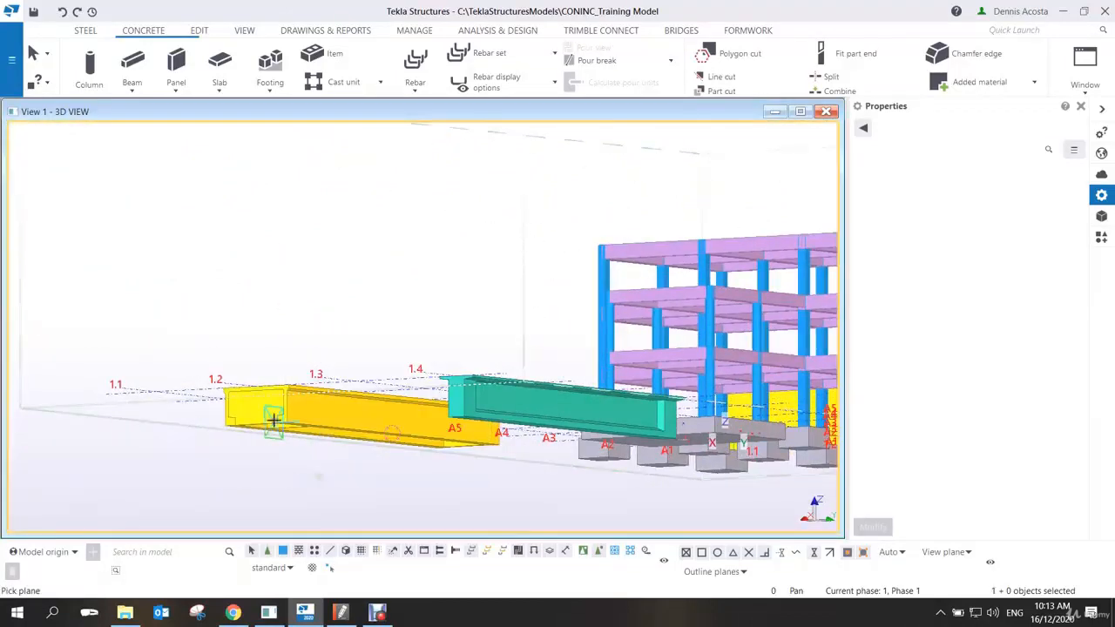
click(272, 411)
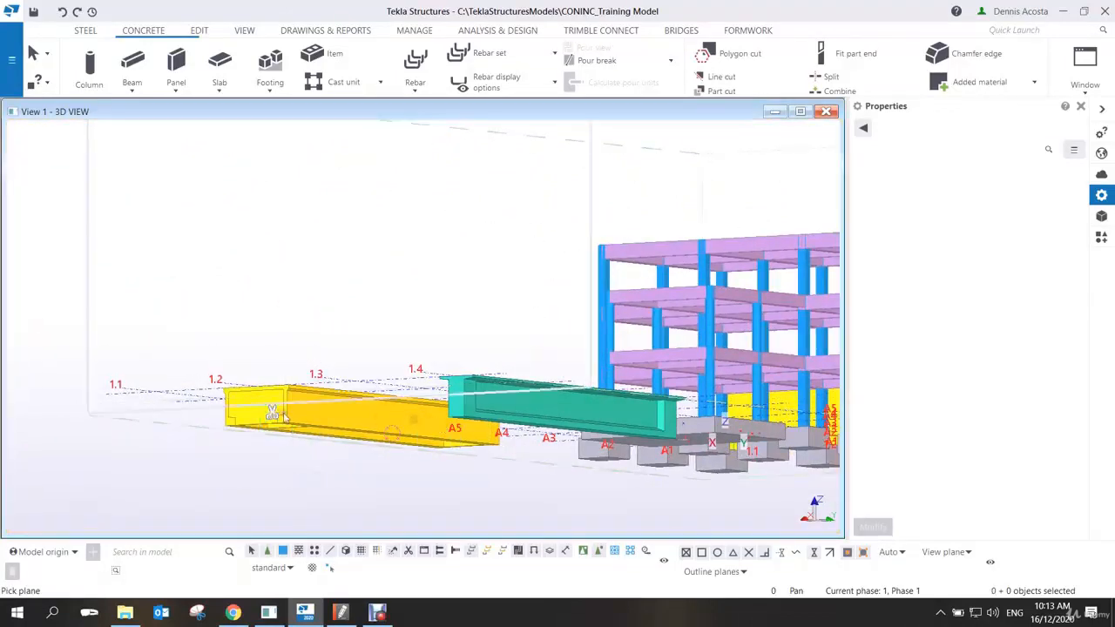
drag(271, 411, 467, 428)
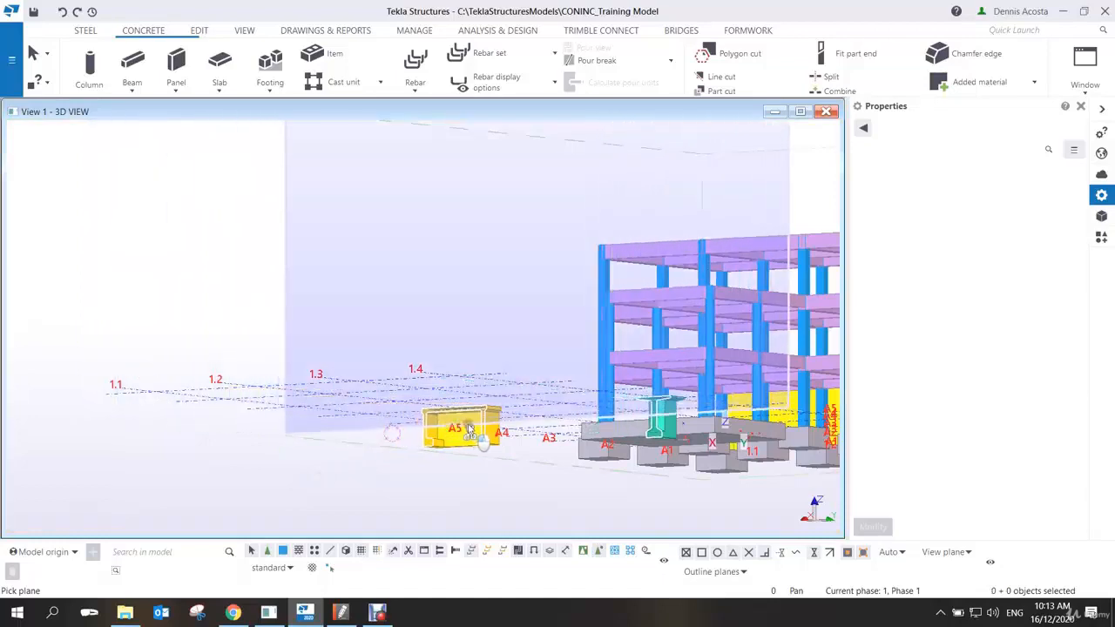
scroll(468, 429, up, 5)
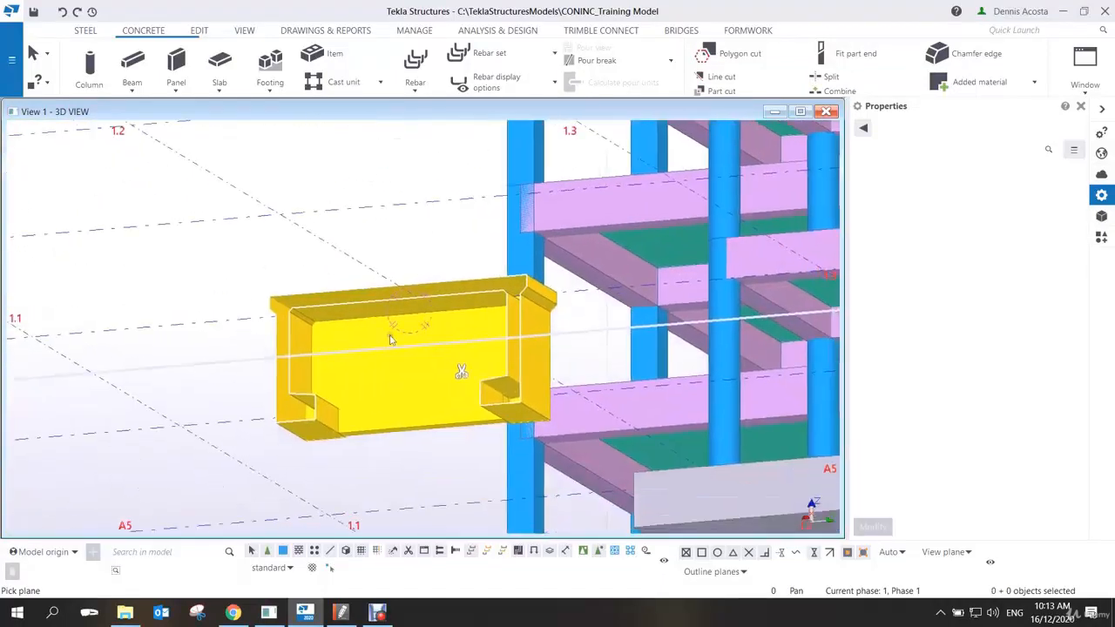
right_click(365, 332)
click(374, 341)
- Start a concrete polybeam and give it the triangular TRI_A profile with a height and width of 100 mm
scroll(381, 383, down, 3)
ctrl+middle_drag(384, 393, 315, 471)
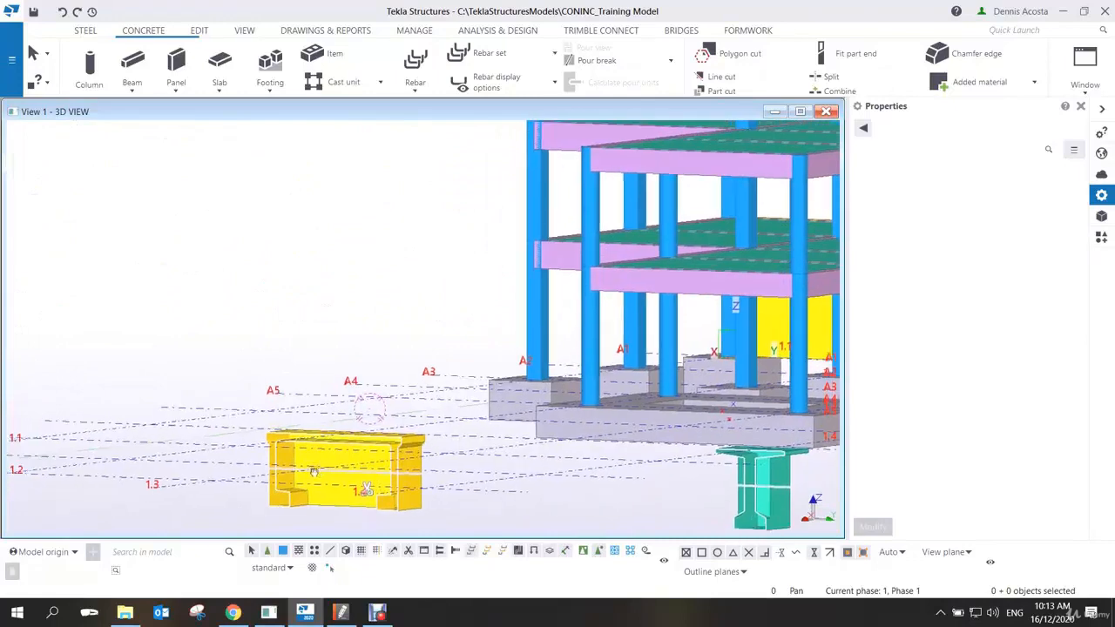
scroll(313, 471, up, 6)
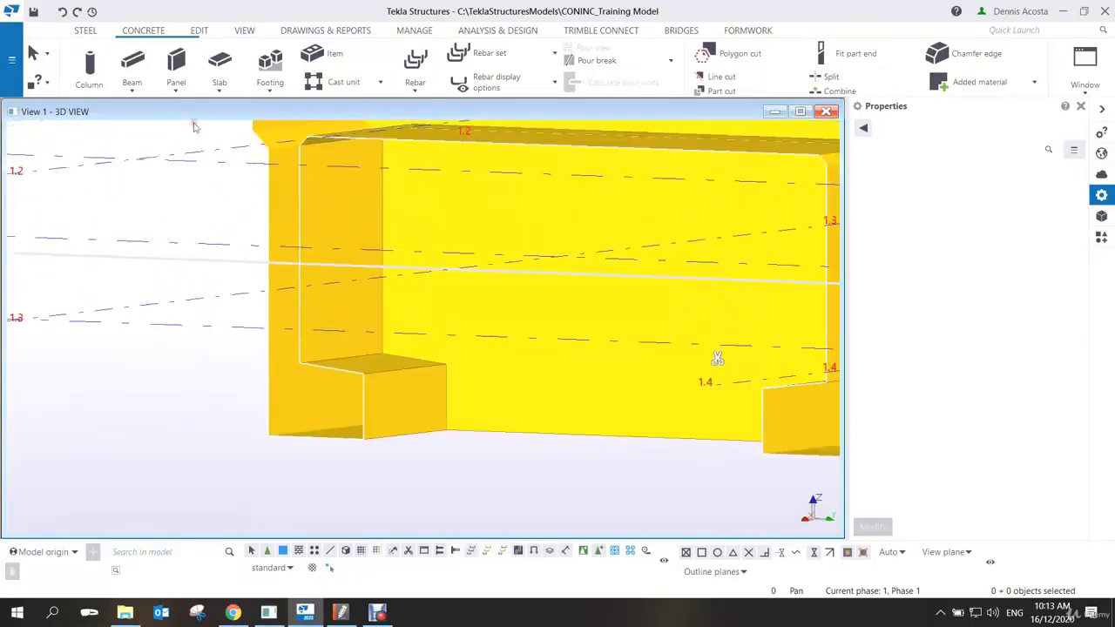
click(136, 90)
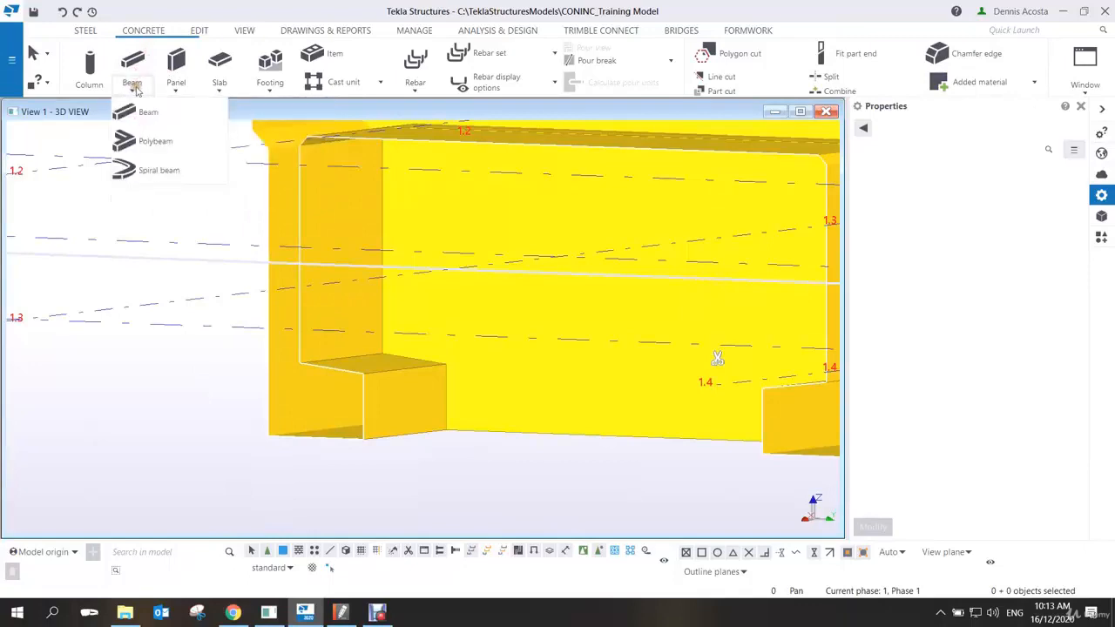
click(155, 141)
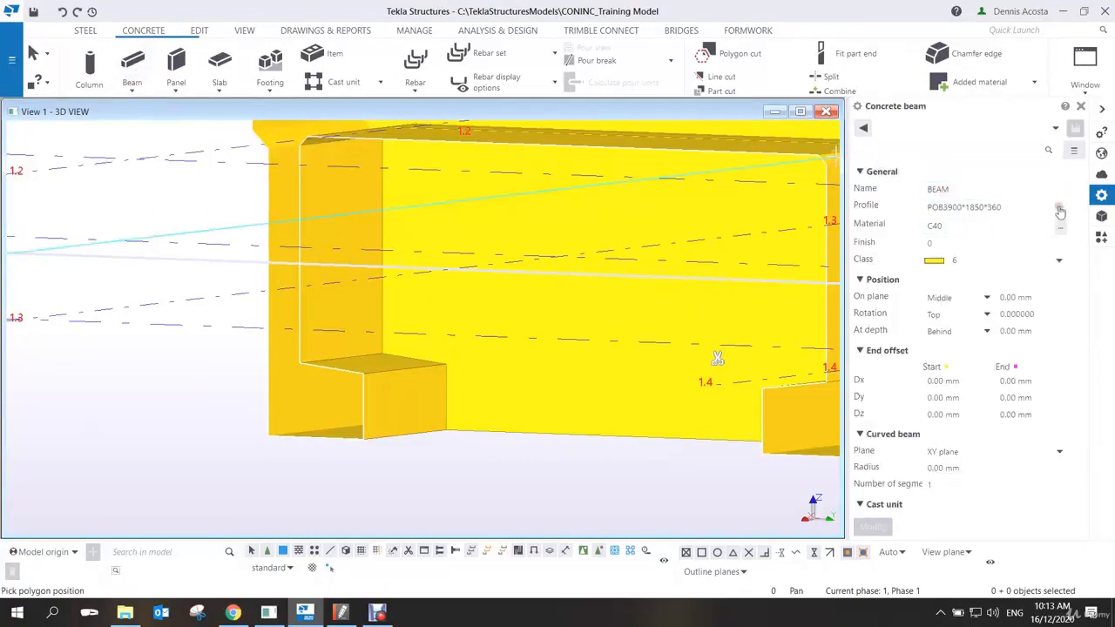
click(1060, 210)
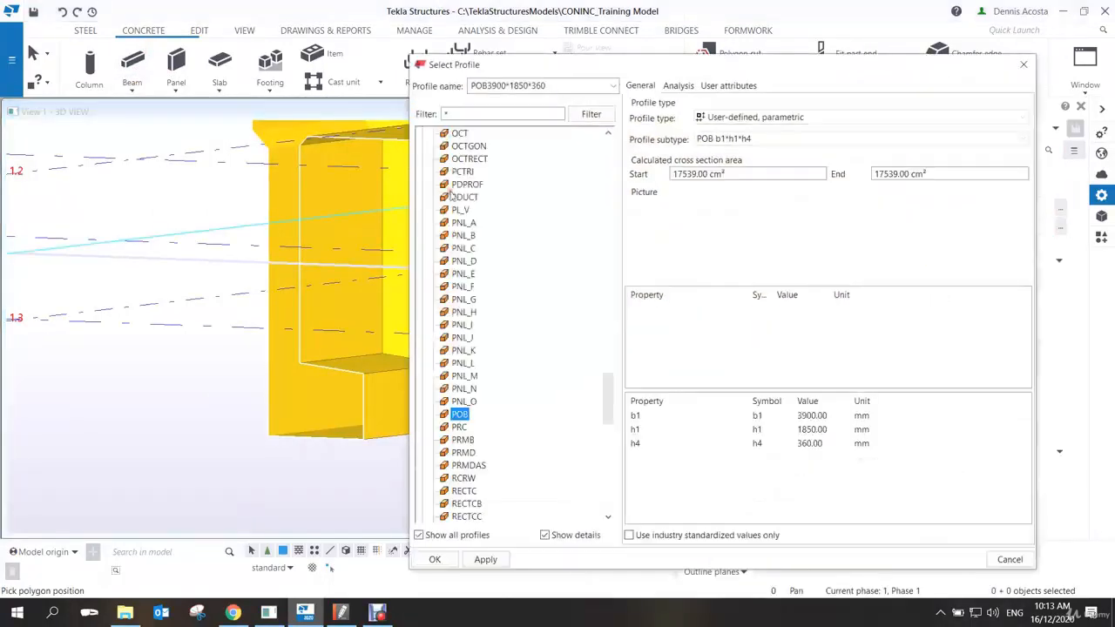
scroll(478, 409, down, 15)
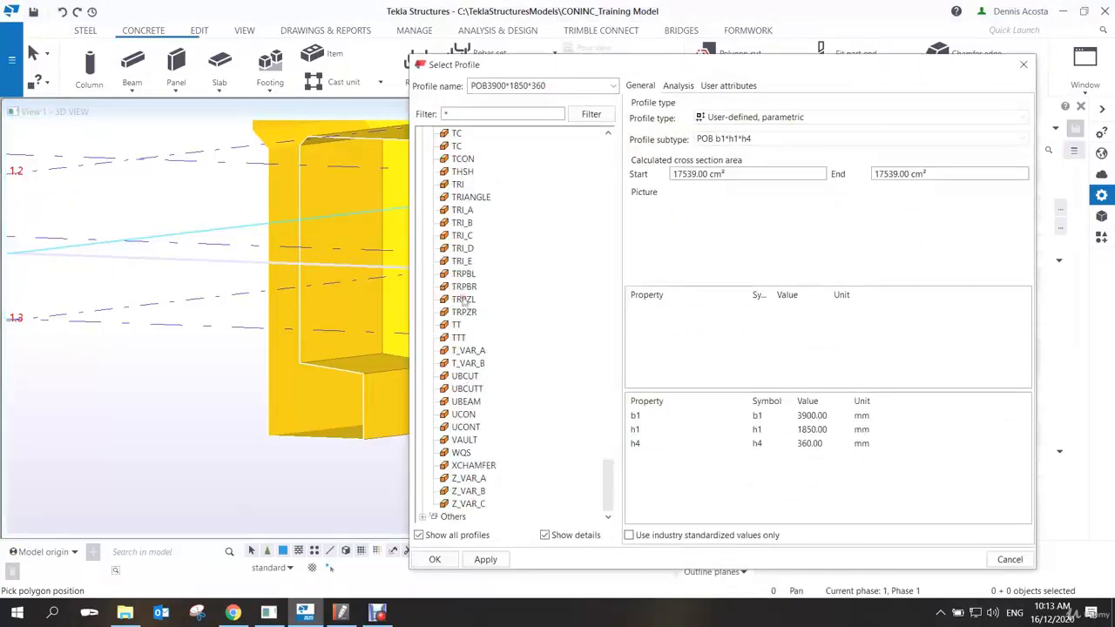
click(463, 223)
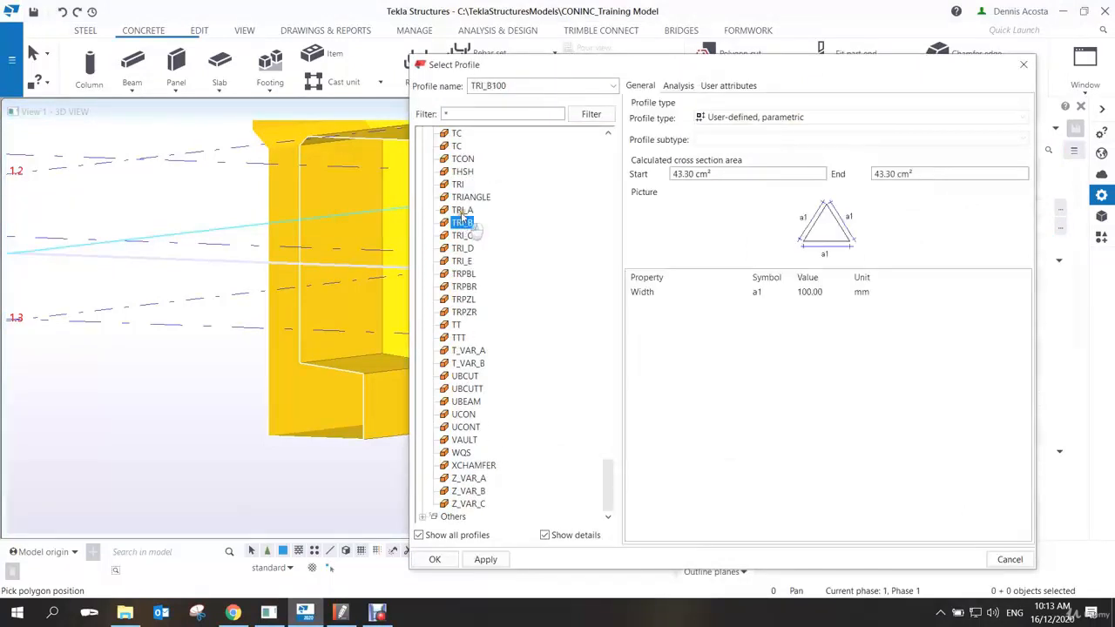
click(462, 211)
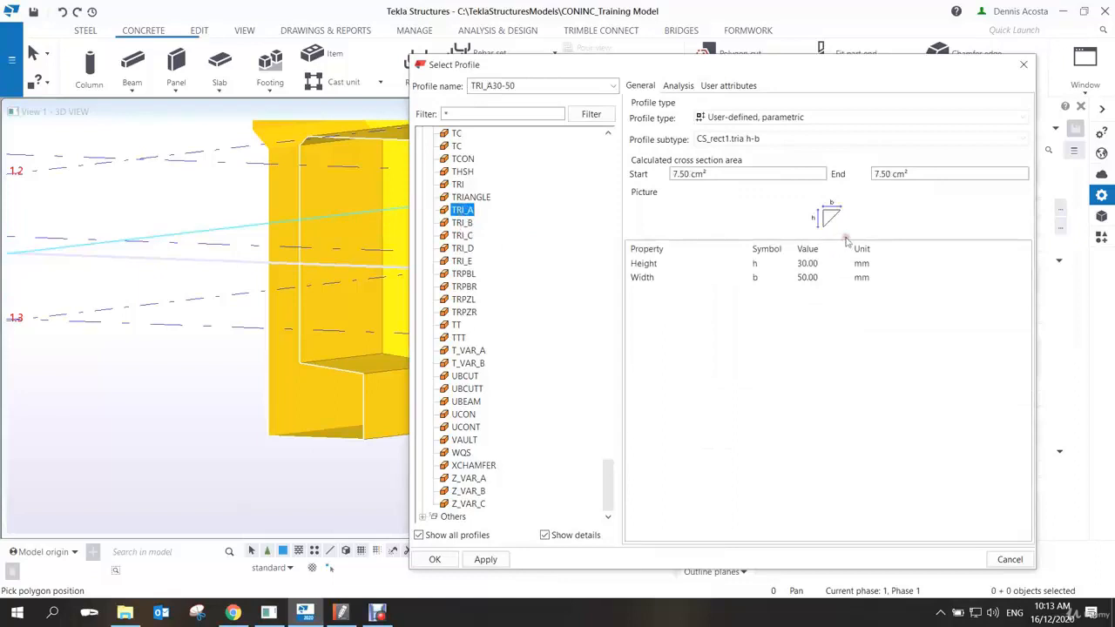
click(815, 265)
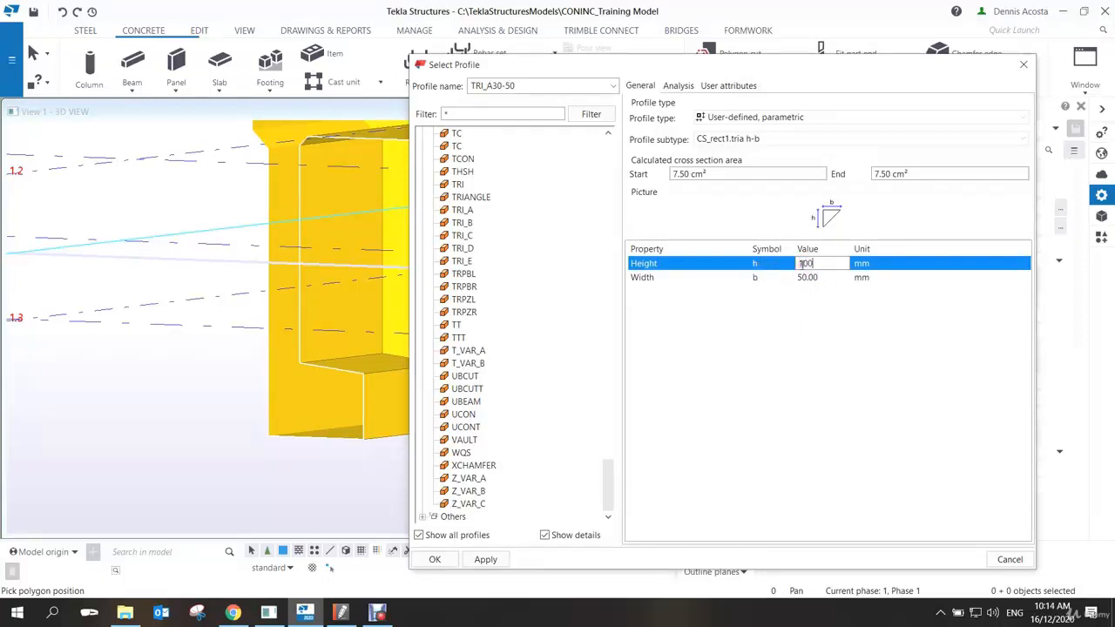
text(100)
click(824, 278)
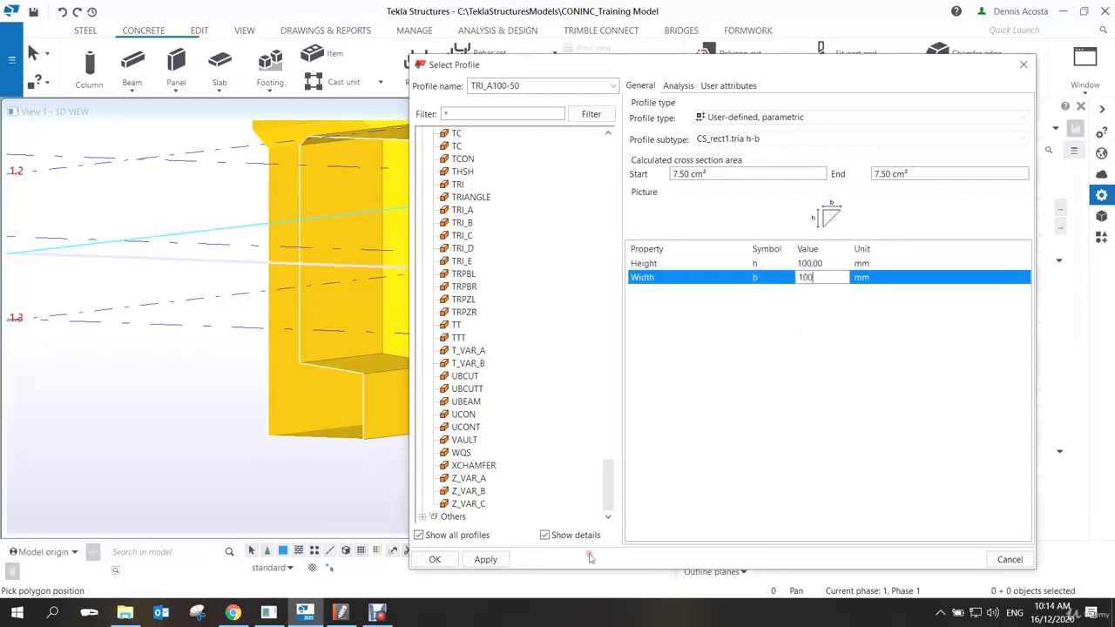
click(436, 559)
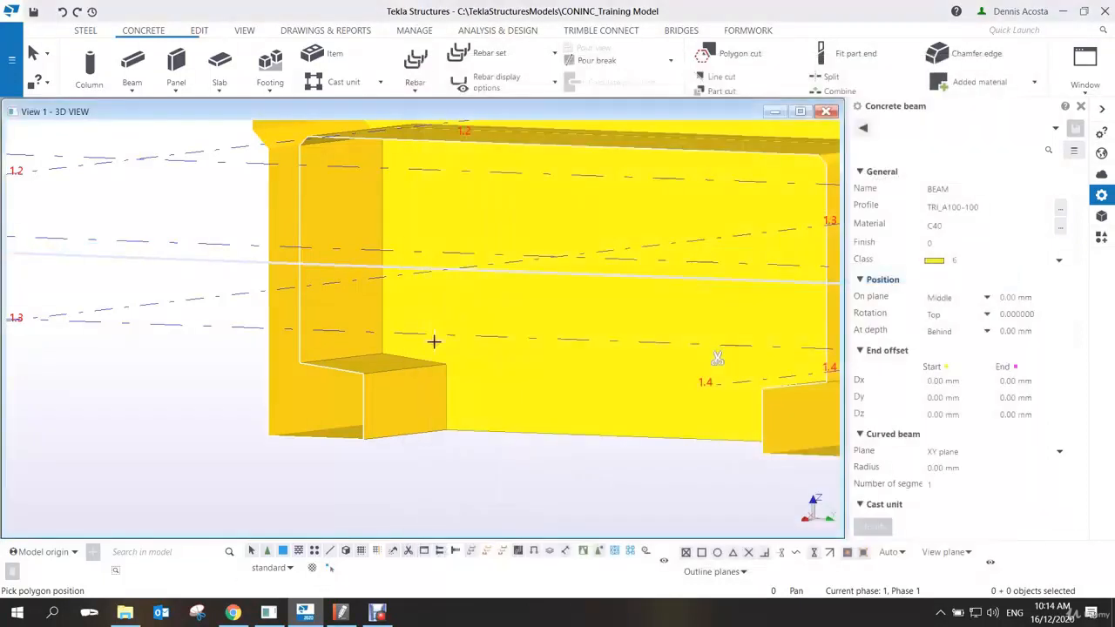
- Start the polybeam path at the lower block's bottom corner along the cross slab, through its top corner to the side web's inner corner
scroll(440, 353, up, 4)
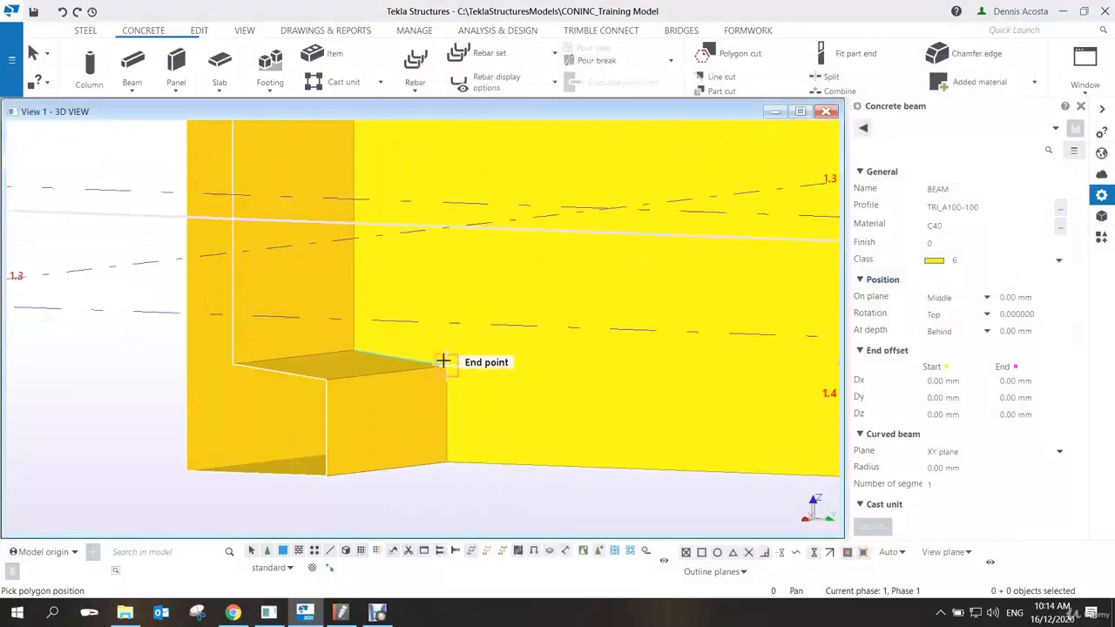
click(448, 473)
click(445, 364)
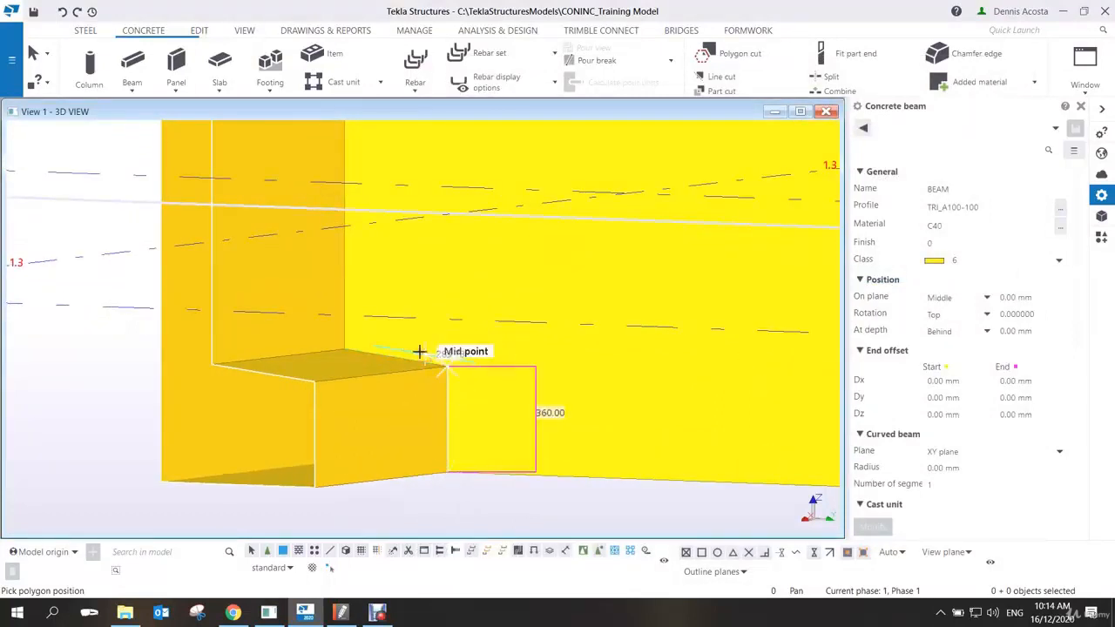
click(346, 348)
- Continue the polybeam path up the side web to the haunch's lower corner and along its slope to the upper corner
scroll(360, 340, down, 4)
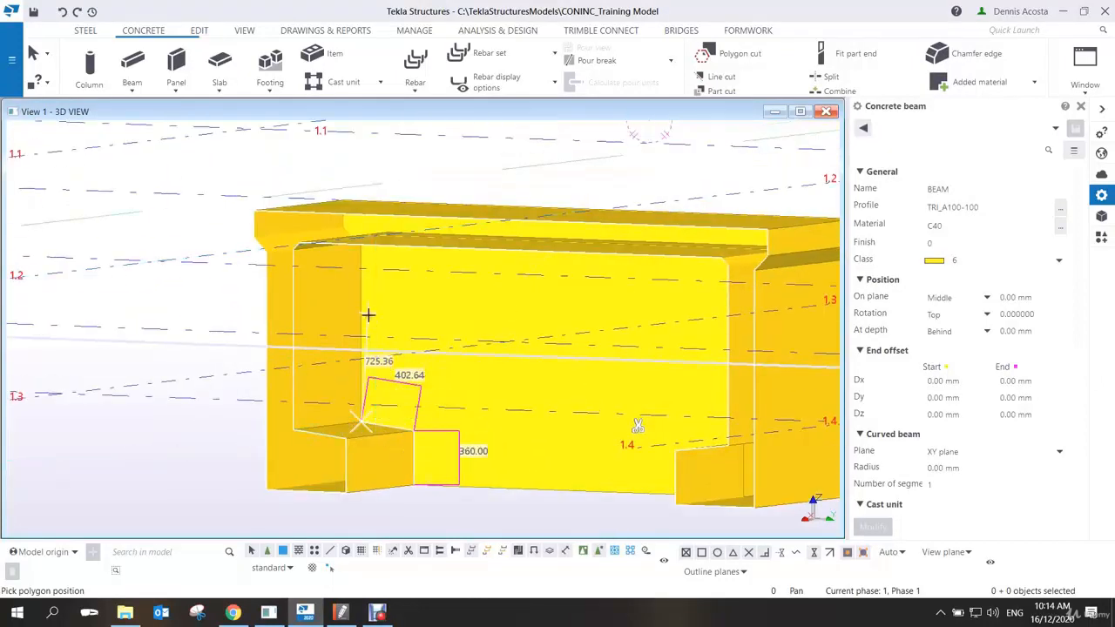
scroll(367, 315, up, 6)
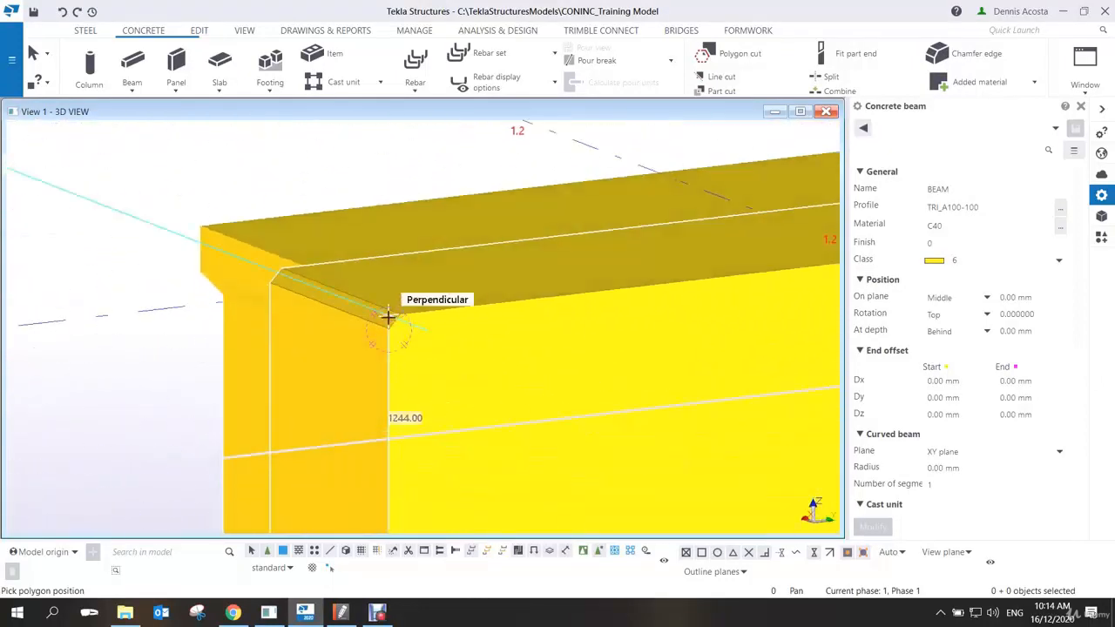
scroll(386, 324, up, 2)
click(393, 336)
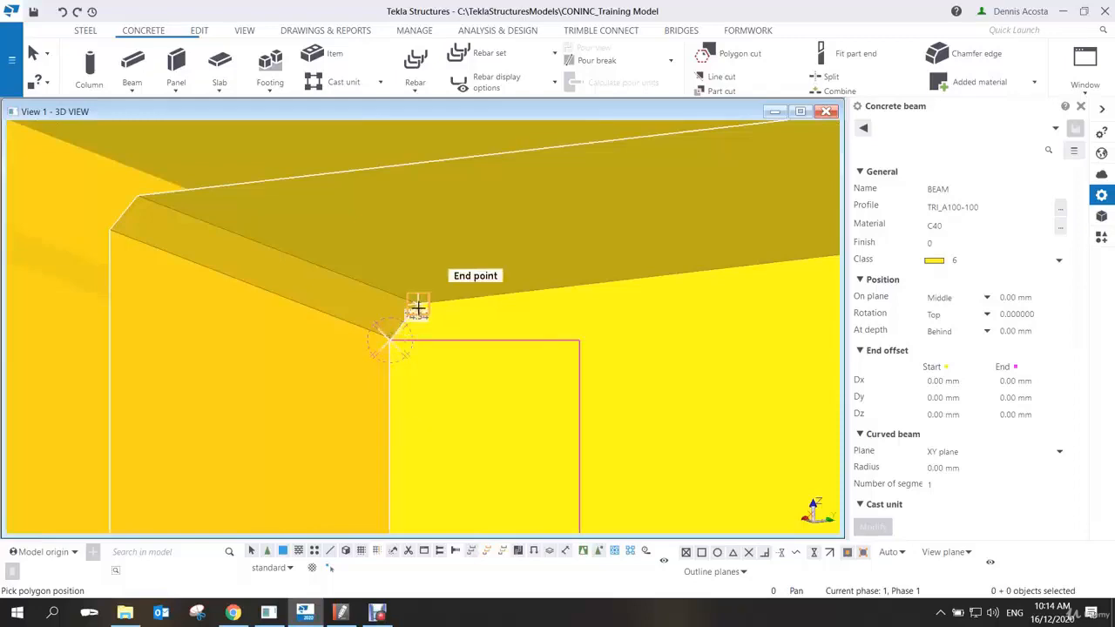
click(419, 306)
- Try to carry the polybeam path across the top slab's underside and down the slope of the opposite haunch
scroll(477, 383, down, 2)
ctrl+middle_drag(555, 391, 714, 395)
middle_drag(716, 394, 368, 366)
middle_drag(646, 384, 365, 338)
middle_drag(610, 360, 346, 318)
scroll(657, 351, up, 2)
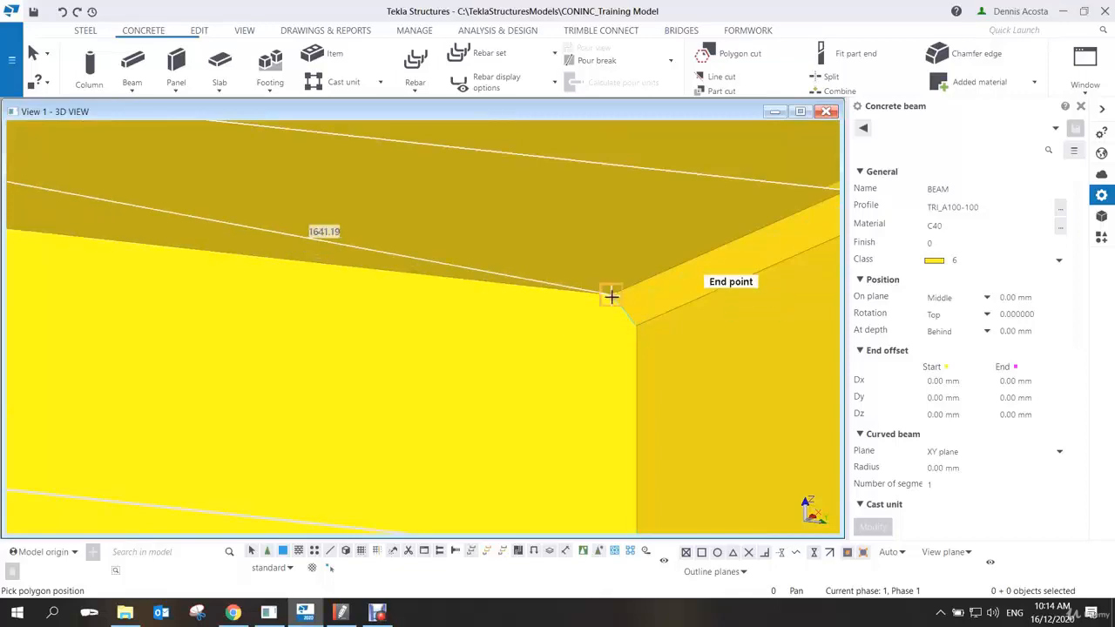
click(634, 326)
scroll(619, 386, down, 4)
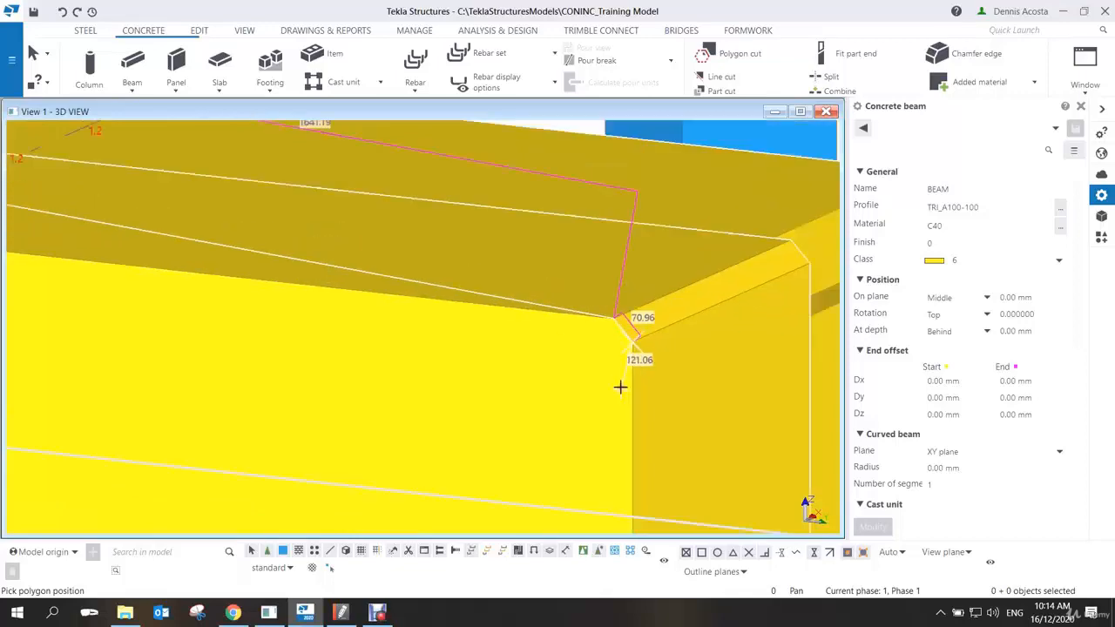
middle_drag(610, 403, 489, 428)
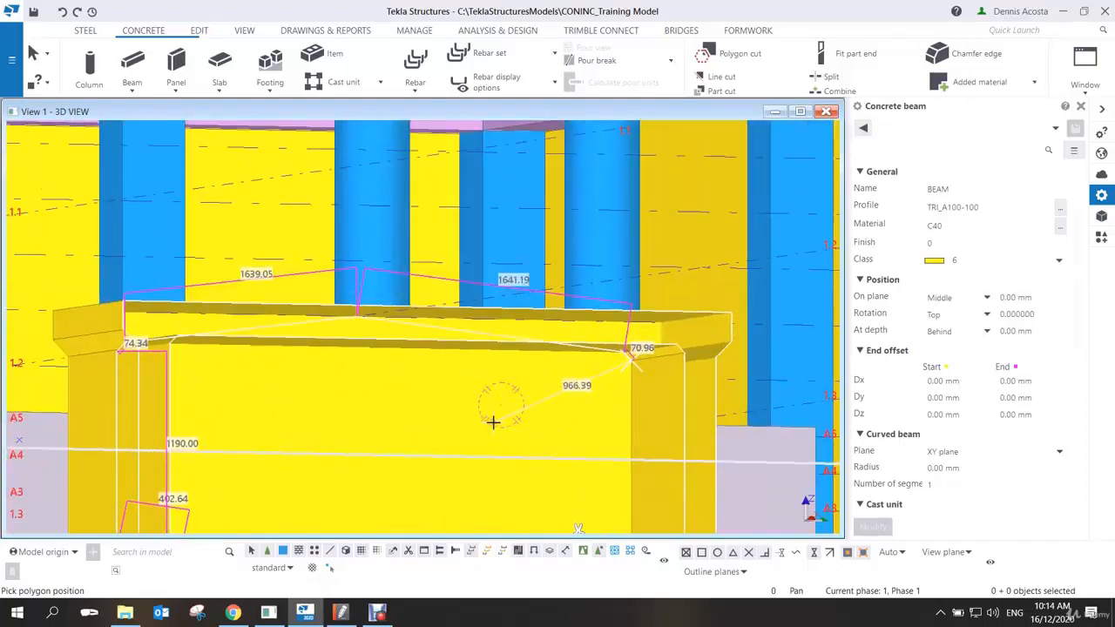
middle_click(493, 422)
- Run the polybeam path 3200 mm straight across the top slab's underside to the opposite haunch and down its slope
scroll(617, 385, up, 5)
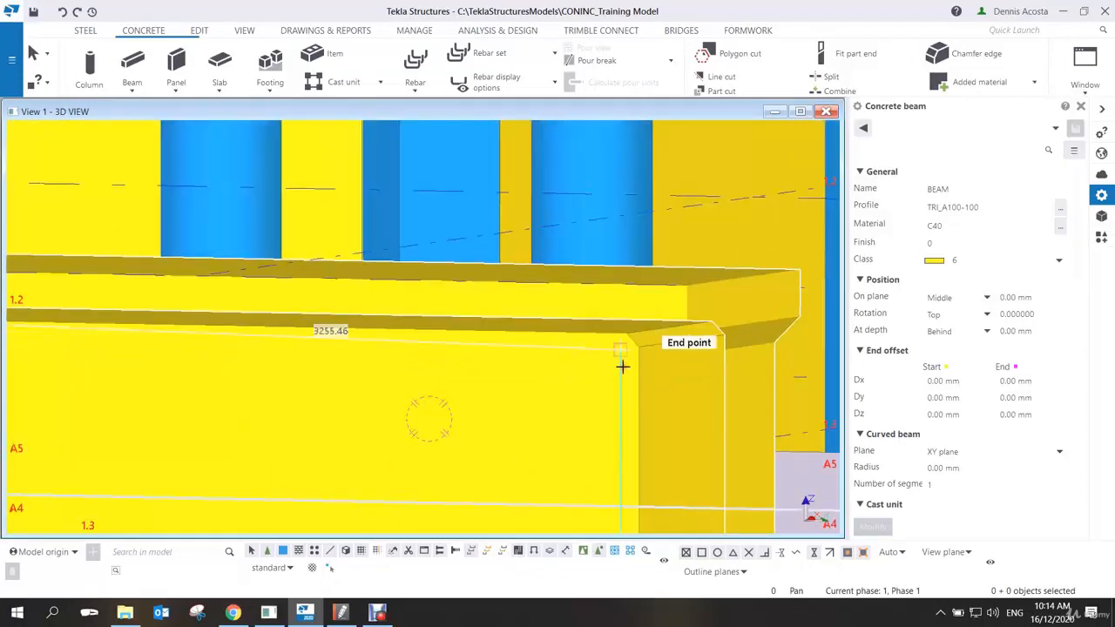
click(627, 337)
click(638, 349)
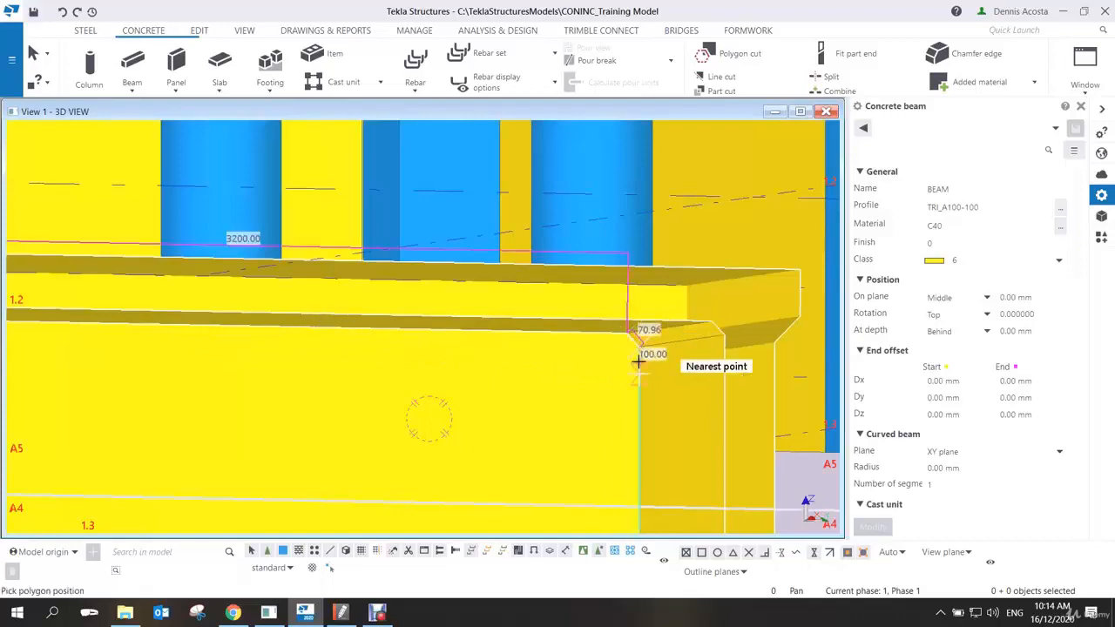
- Finish the polybeam path down the opposite web and around the lower block to its bottom corner, and end the command
middle_drag(631, 448, 616, 281)
ctrl+middle_drag(615, 466, 616, 501)
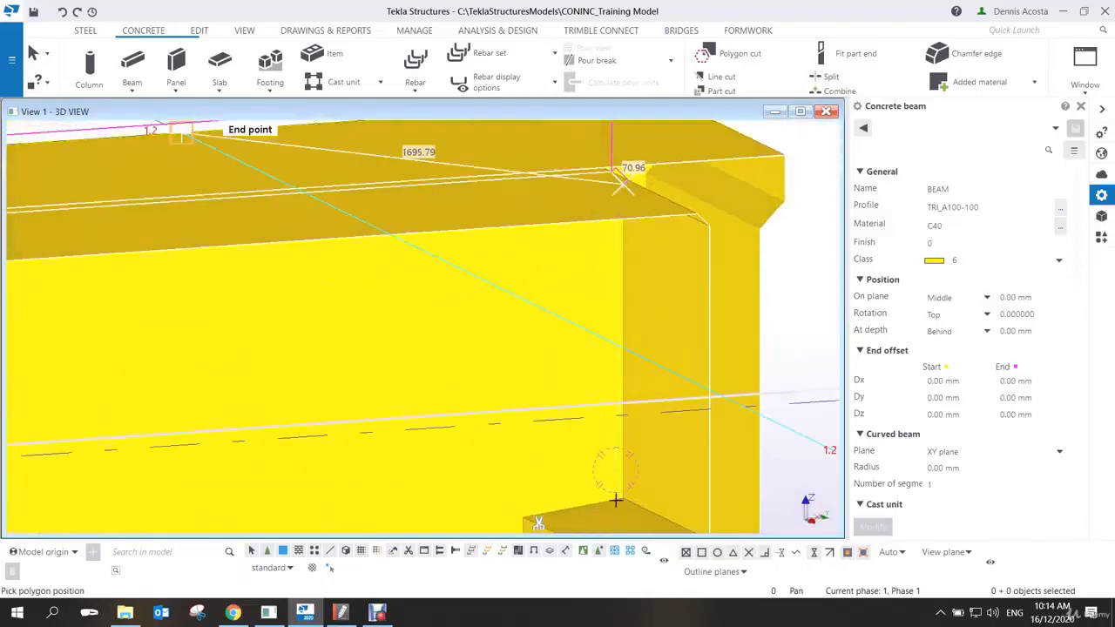
click(621, 498)
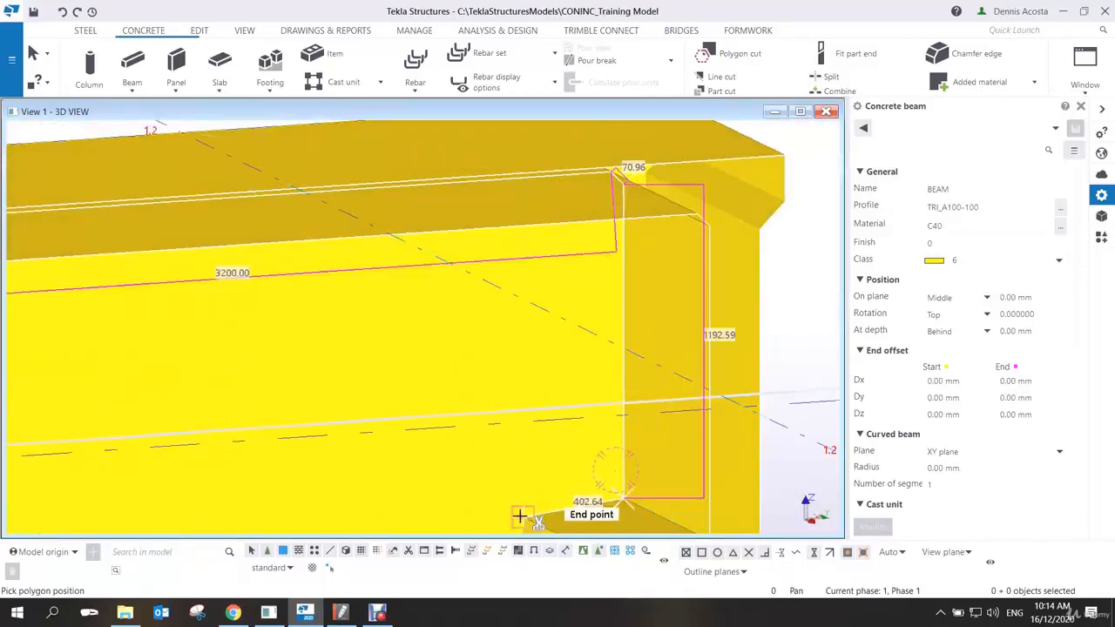
click(520, 516)
middle_drag(520, 516, 545, 357)
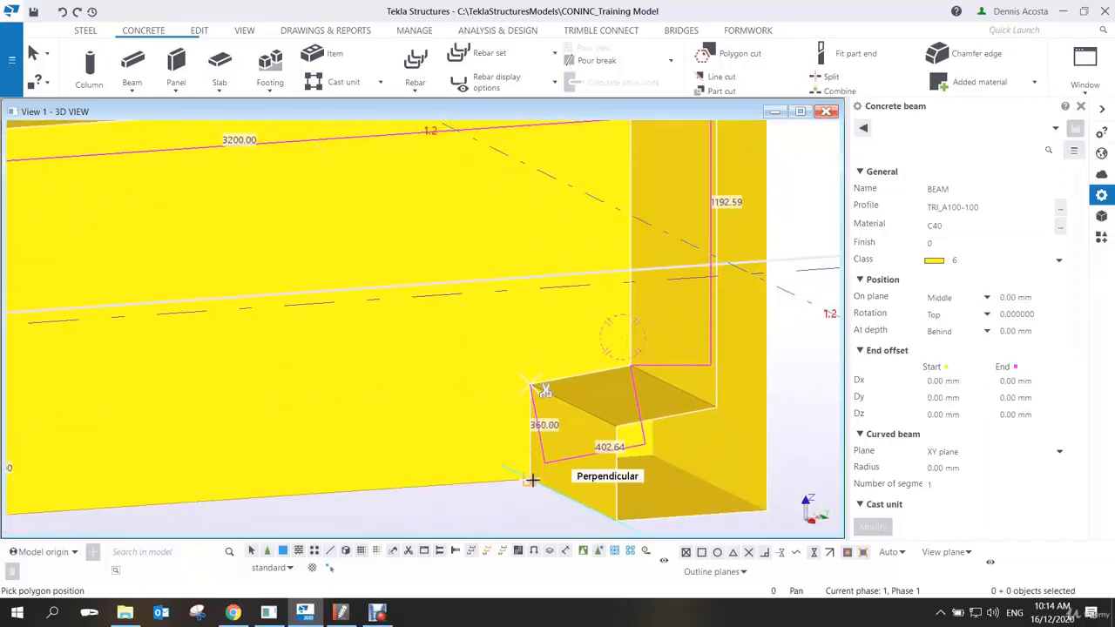
right_click(529, 377)
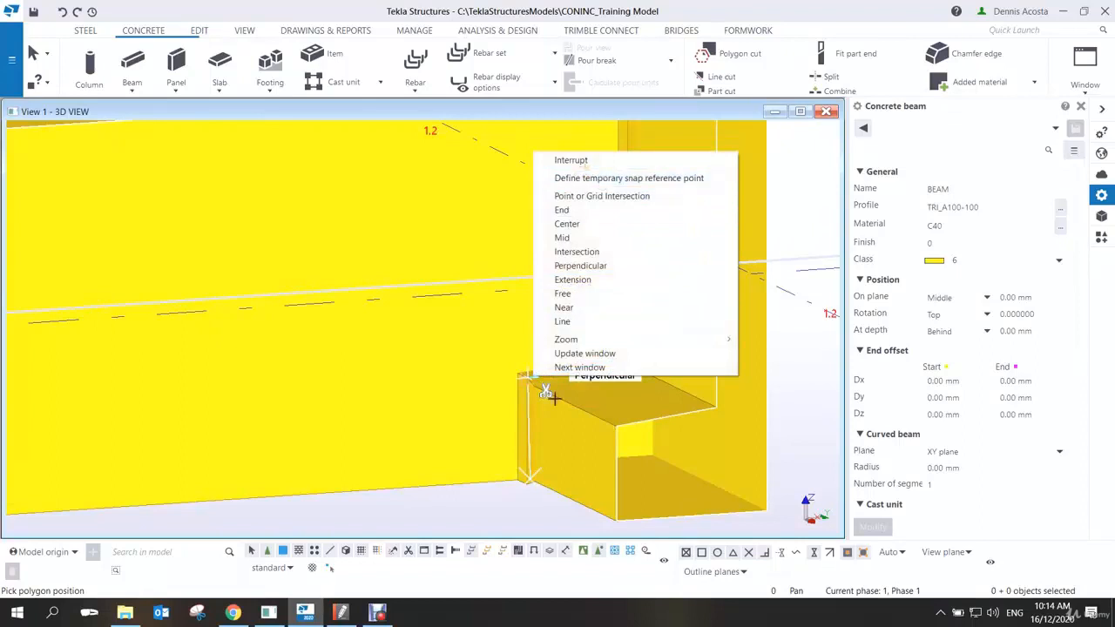
click(569, 159)
- Select the new triangular polybeam at the lower block corner and set its rotation to Back, 180 degrees
scroll(549, 345, up, 8)
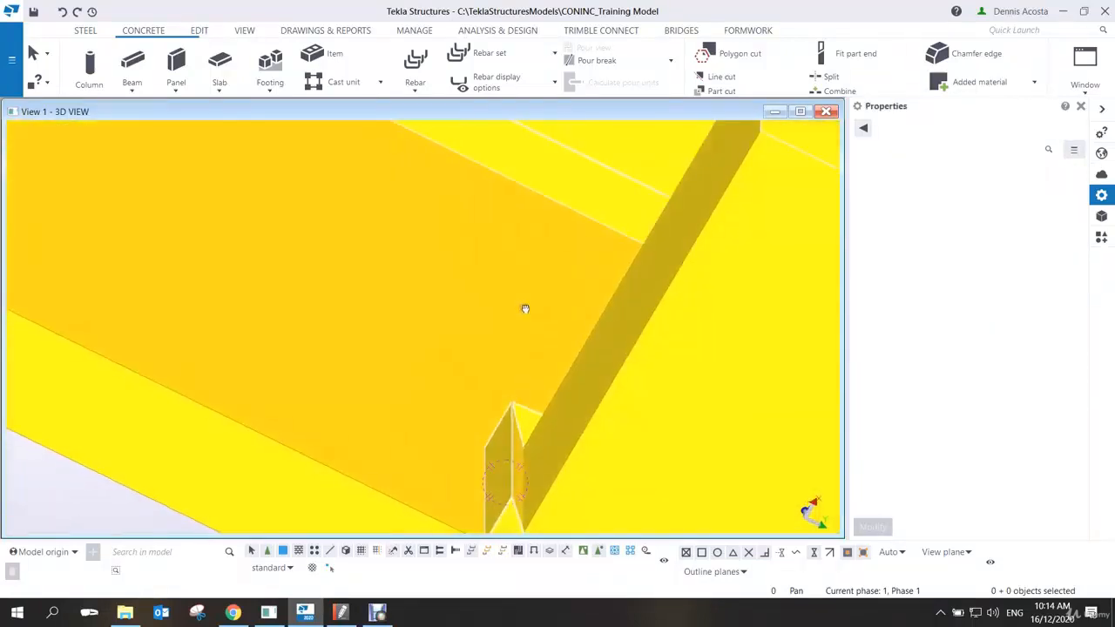
middle_drag(526, 308, 528, 301)
middle_drag(520, 481, 530, 331)
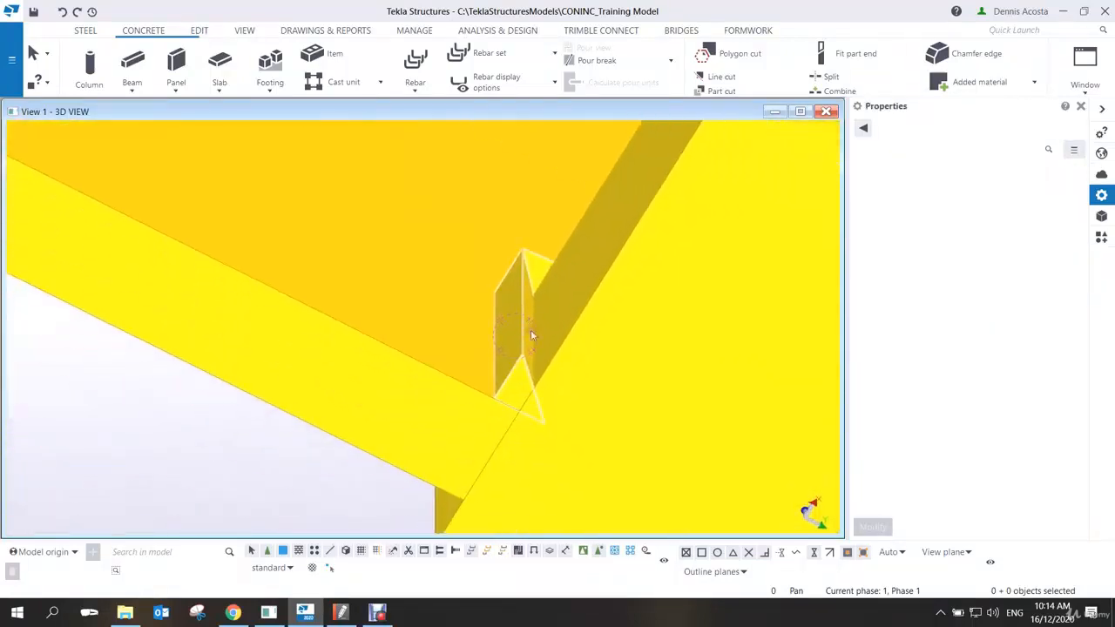
scroll(517, 398, up, 3)
click(518, 374)
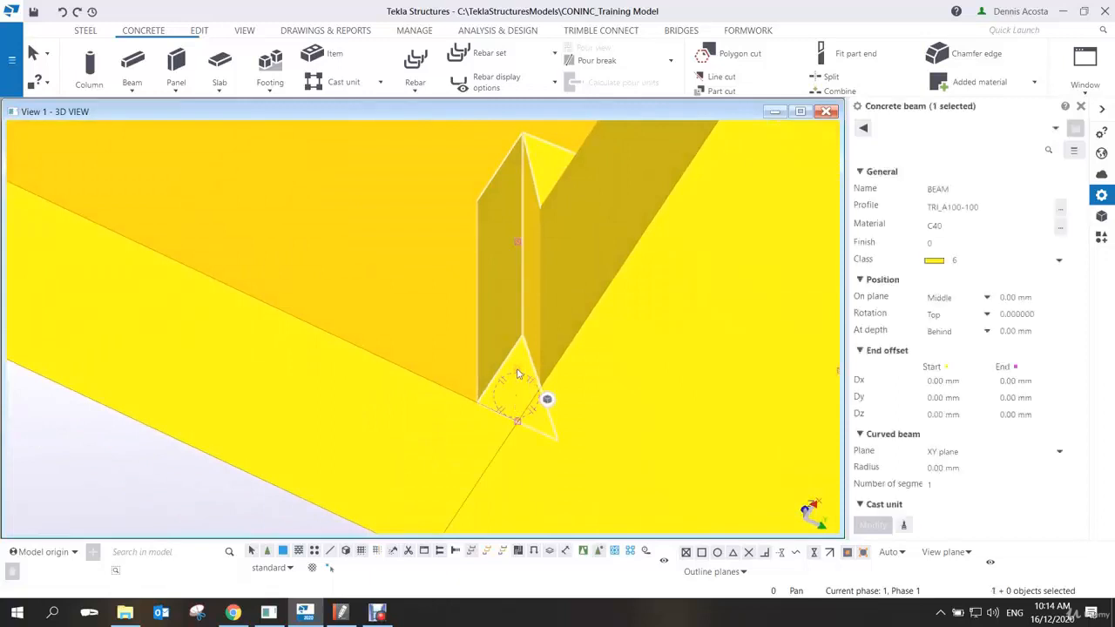
mouse_move(546, 401)
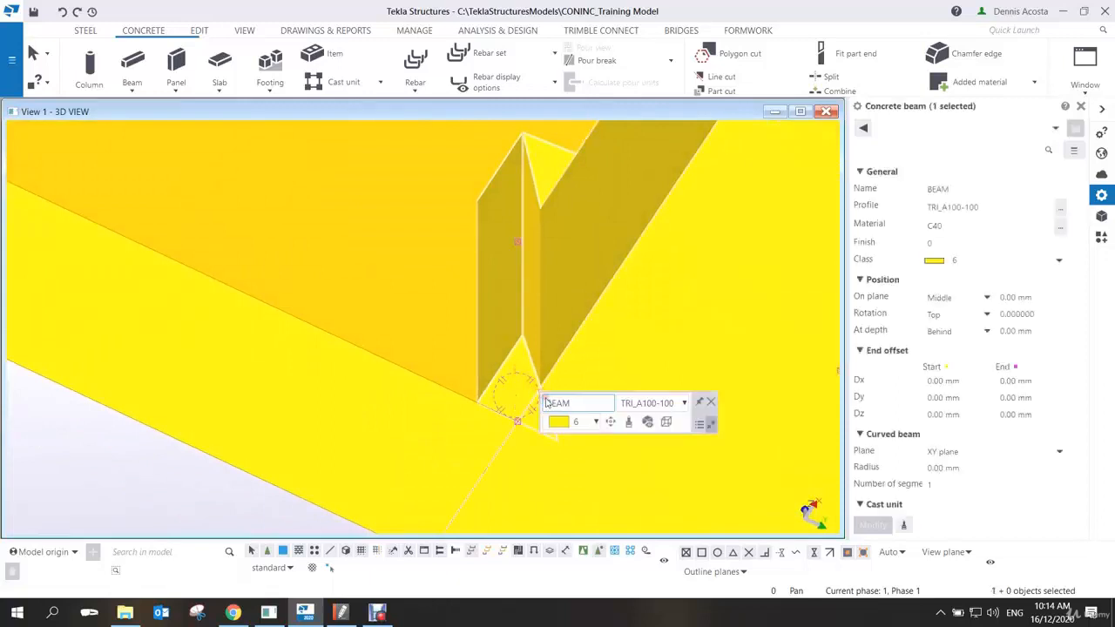
click(613, 423)
drag(620, 471, 641, 492)
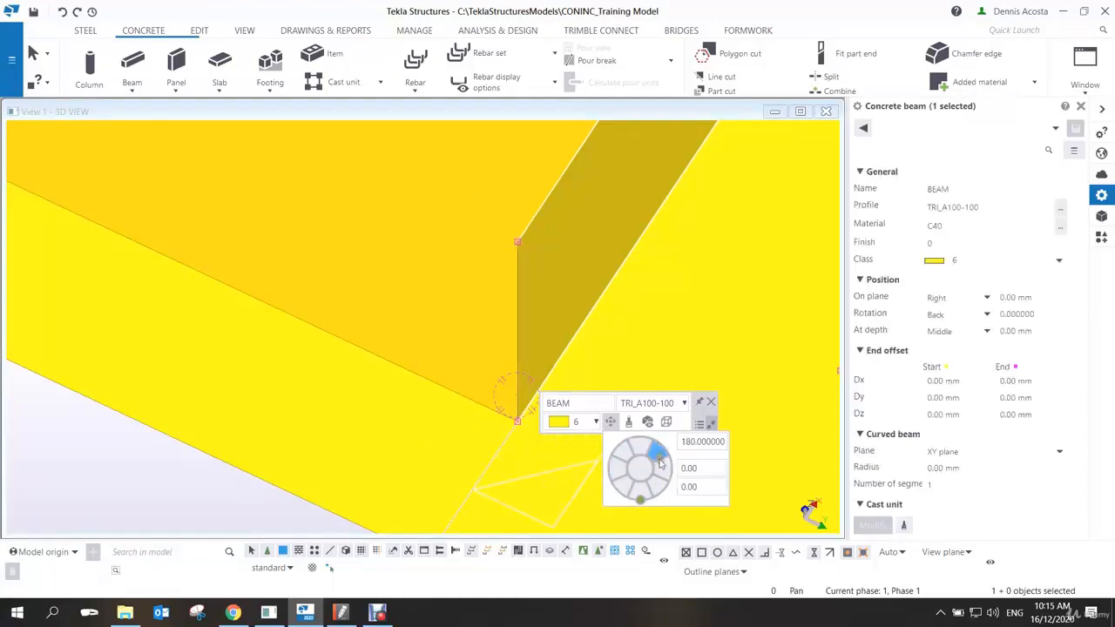
- Try different on-plane and depth positions for the rotated polybeam, ending with Middle on plane and Front at depth
click(656, 486)
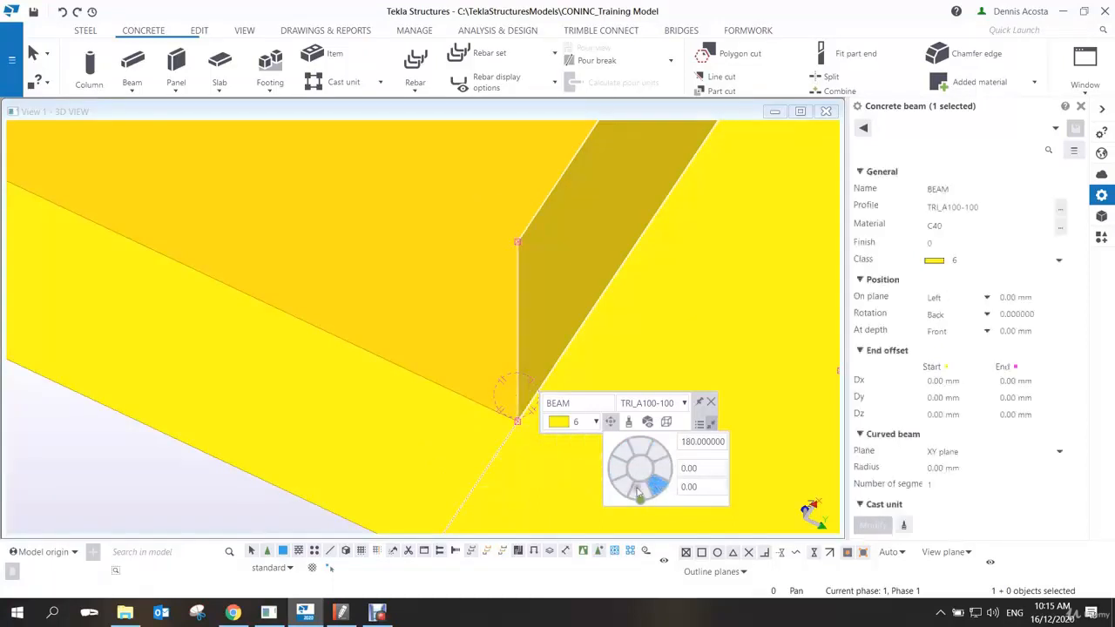
click(618, 459)
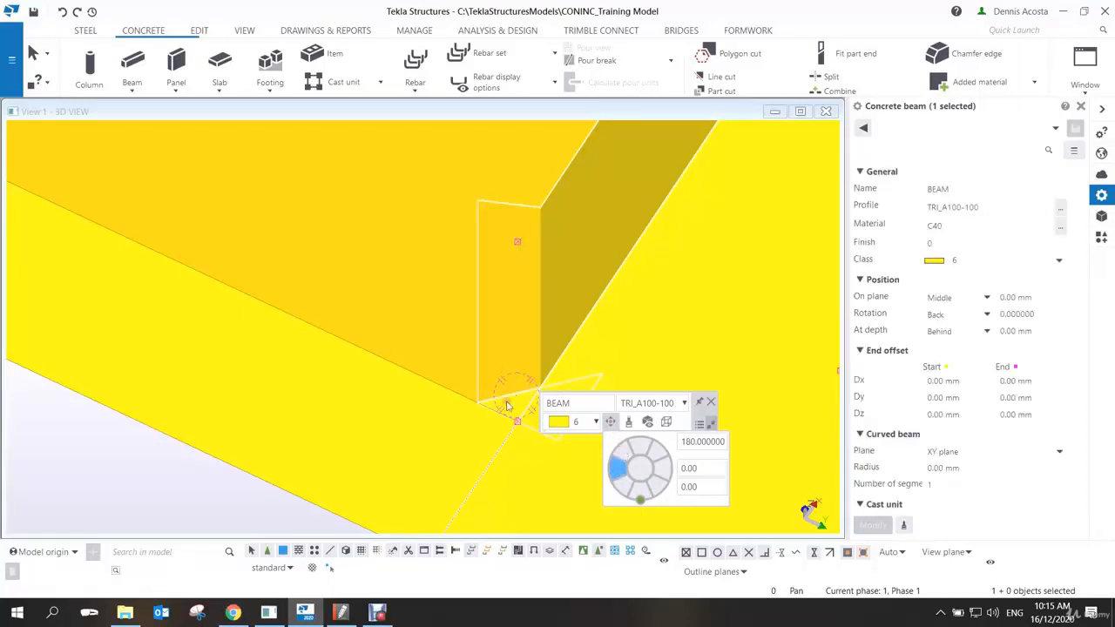
click(640, 496)
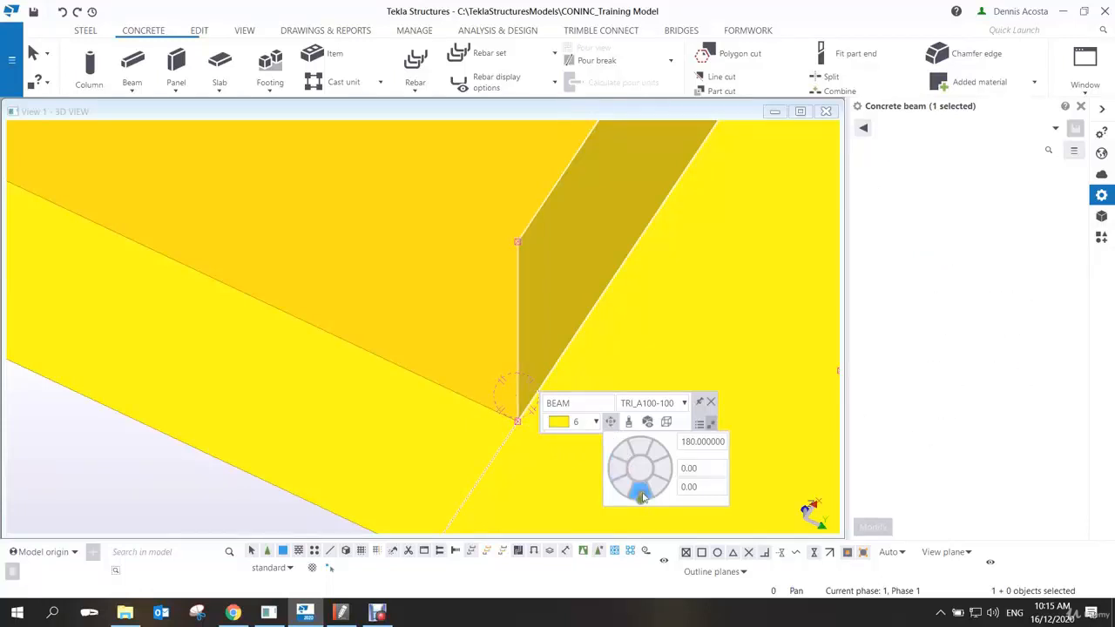
click(621, 474)
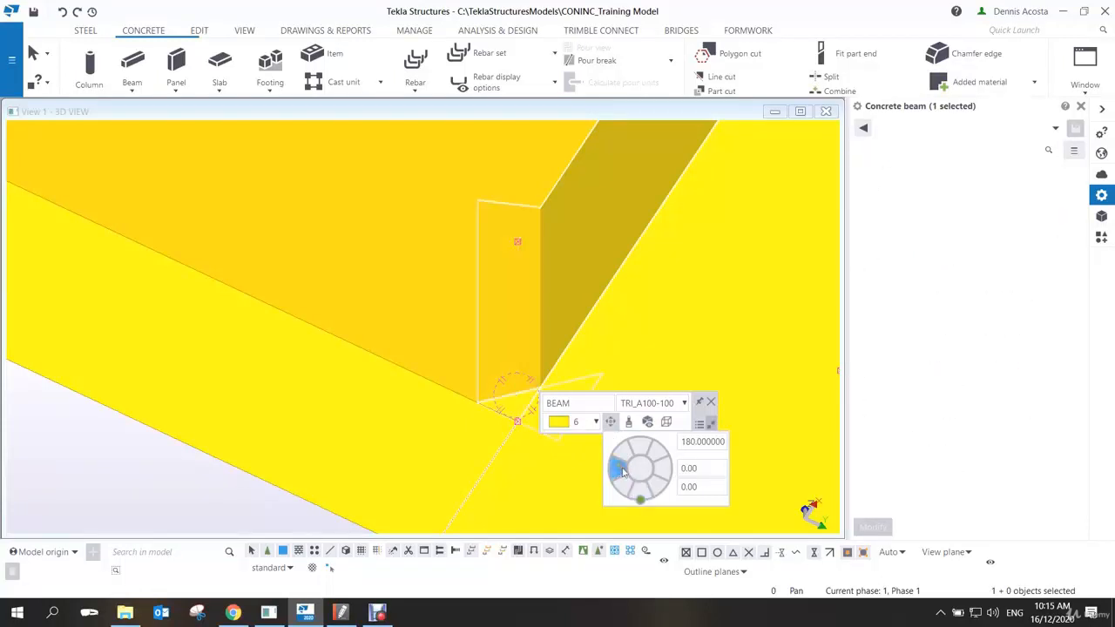
click(640, 473)
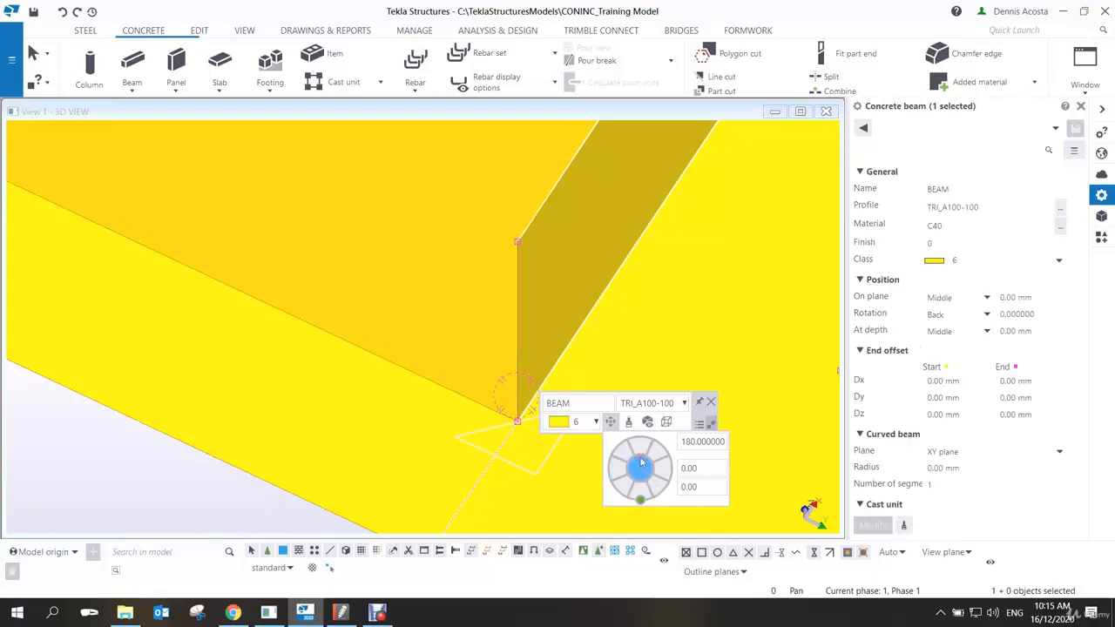
click(624, 453)
click(657, 486)
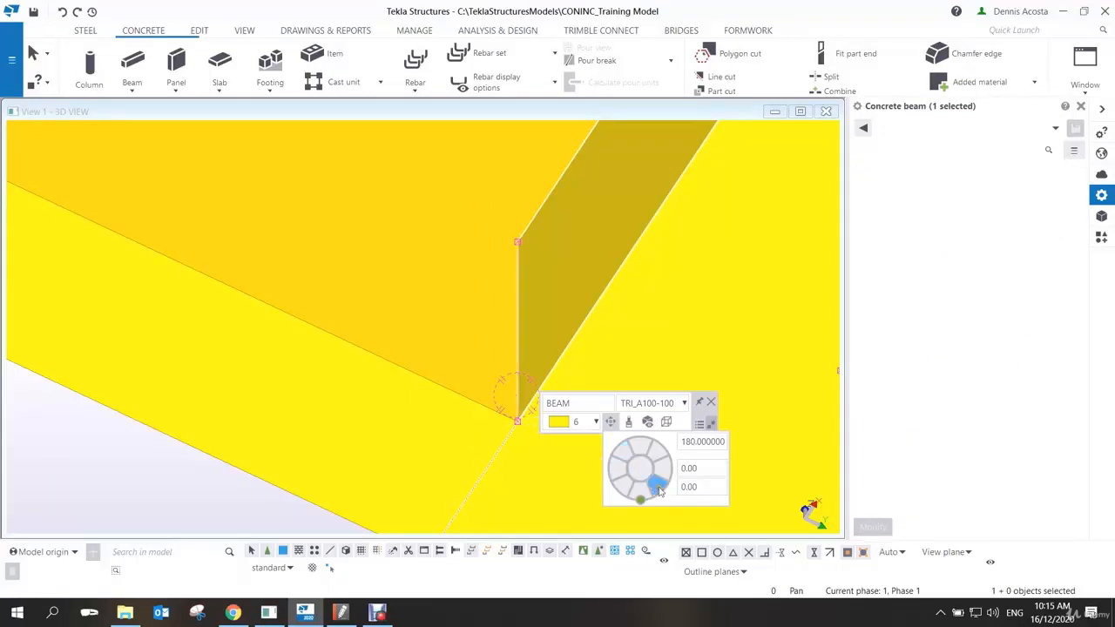
click(658, 468)
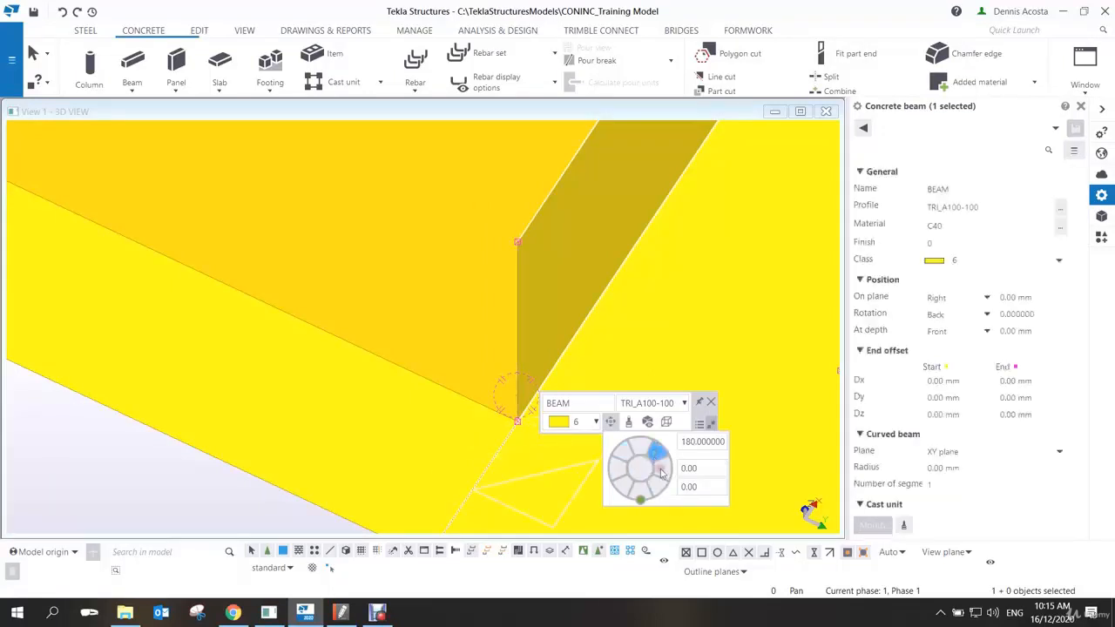
- Make the surrounding parts transparent, cycle the polybeam through its positions and set it to Right on plane and Behind at depth
key(ctrl+5)
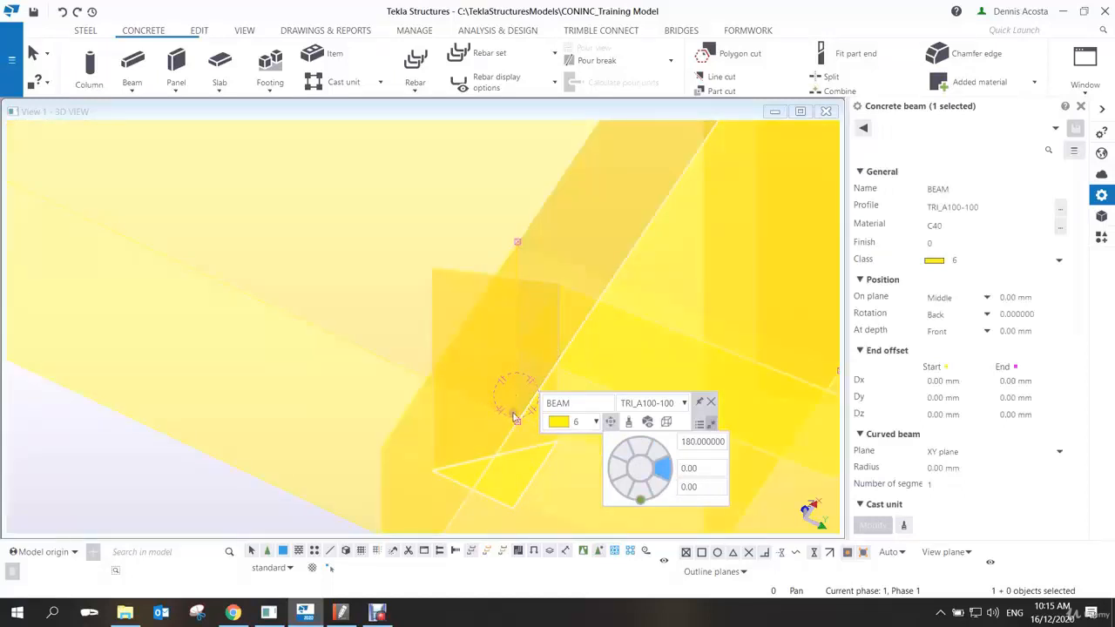
click(654, 486)
click(638, 492)
click(621, 484)
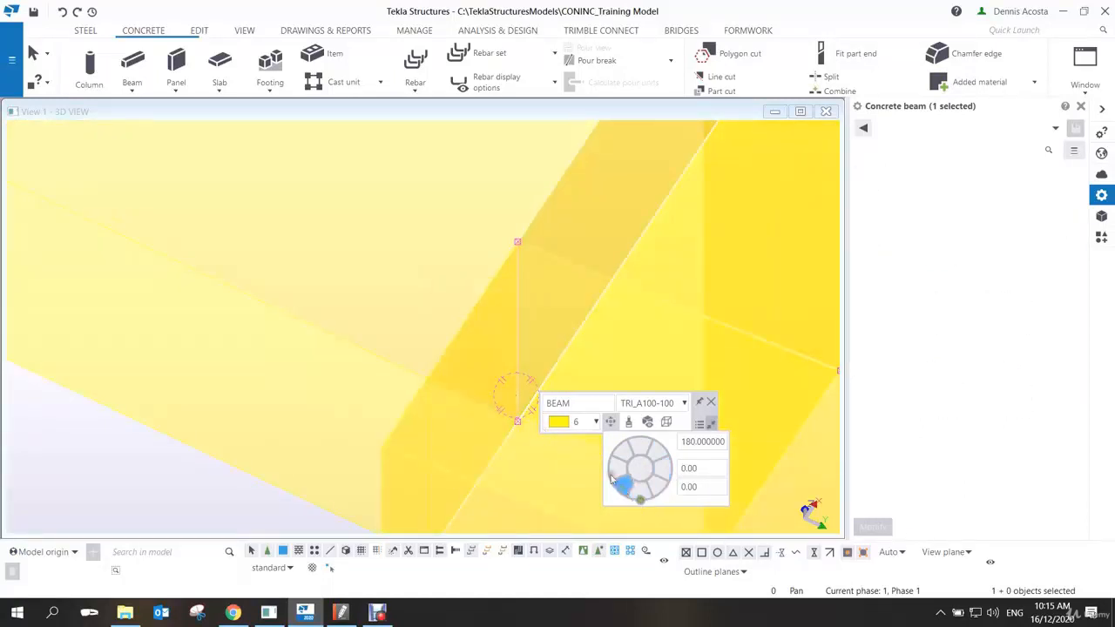
click(616, 468)
click(621, 455)
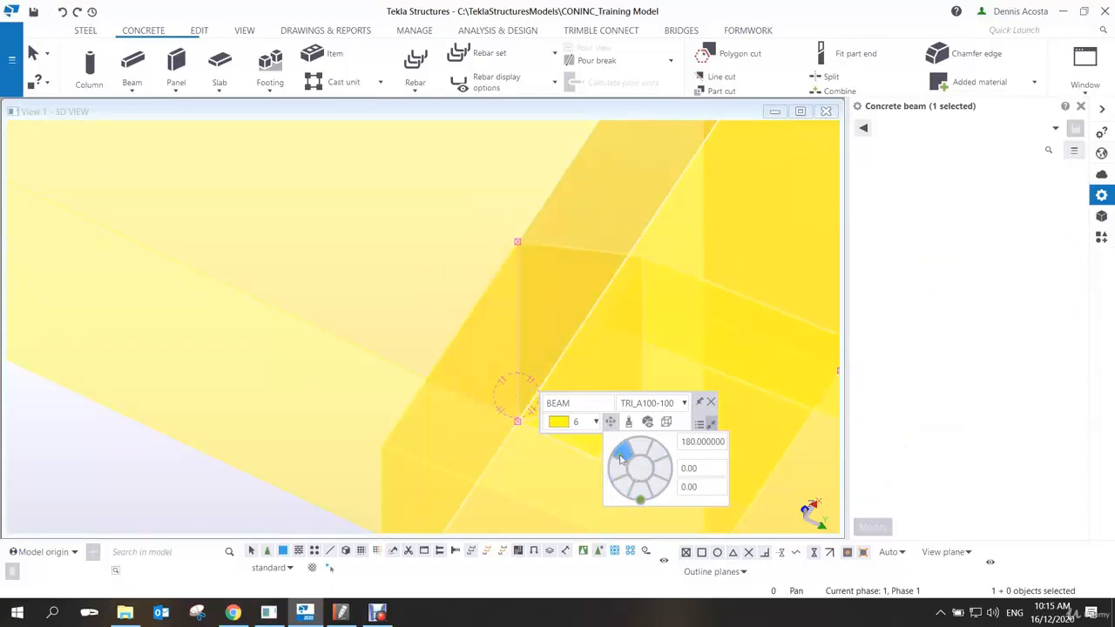
click(639, 447)
click(658, 451)
click(663, 469)
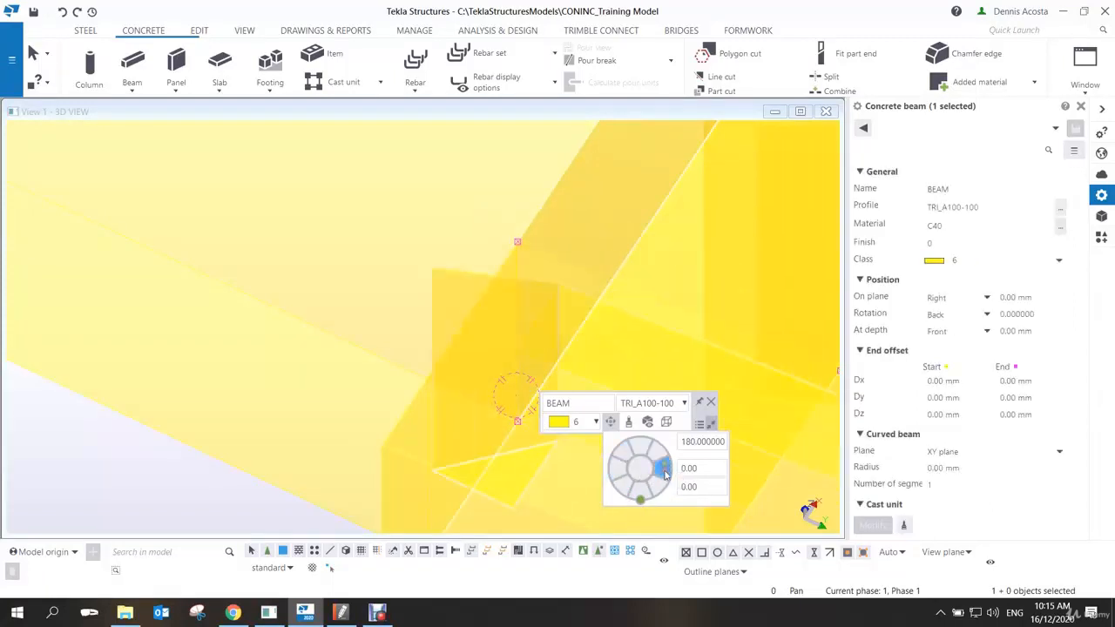
click(655, 485)
click(637, 492)
click(622, 484)
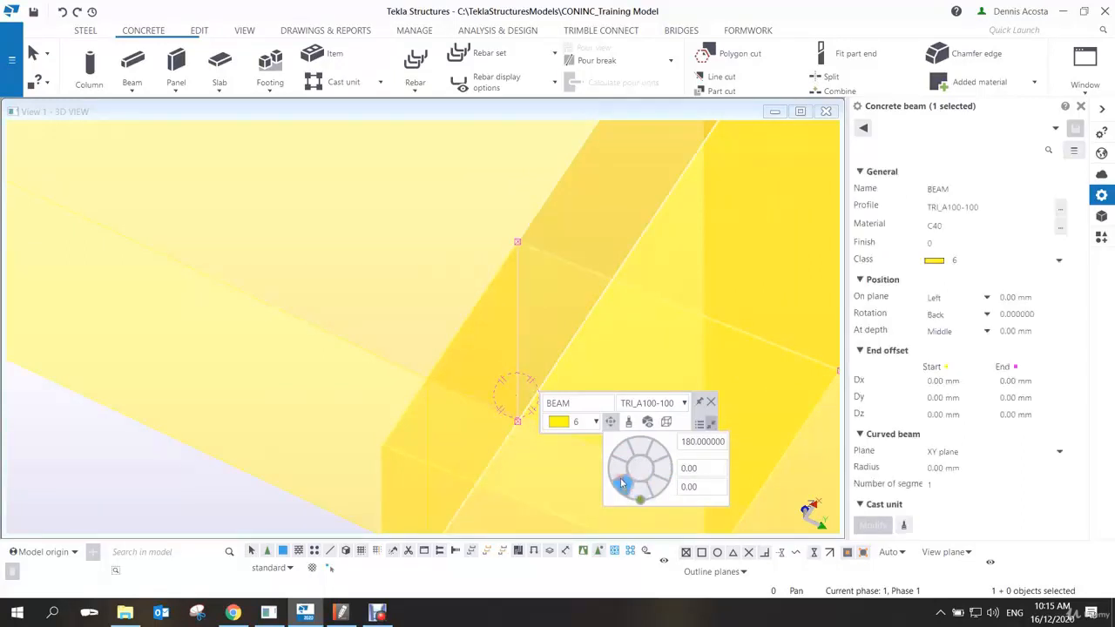
click(616, 469)
click(622, 453)
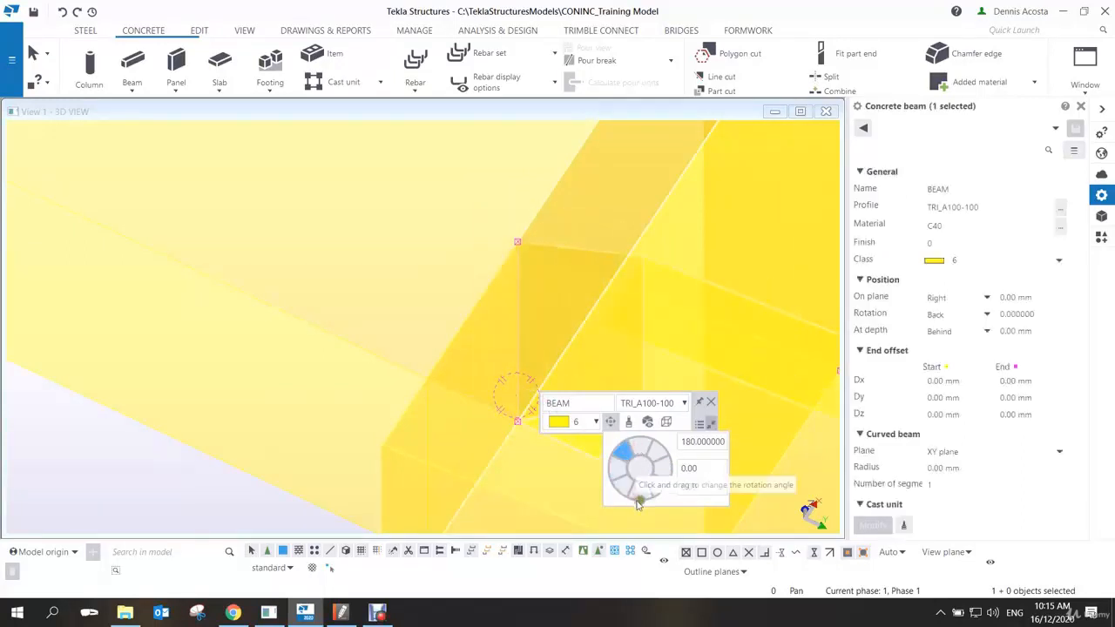
- Try rotating the polybeam to 185 and 175 degrees, and set the rotation back to 180 degrees
mouse_move(637, 503)
mouse_down()
mouse_move(607, 479)
mouse_move(611, 461)
mouse_move(651, 498)
mouse_move(671, 478)
mouse_move(639, 494)
mouse_up()
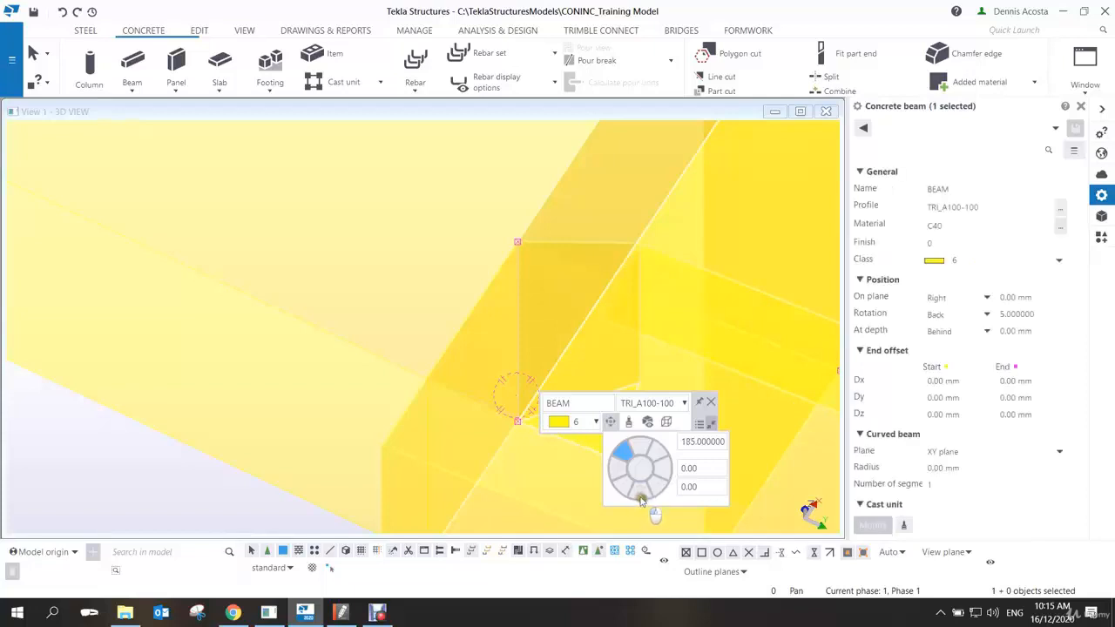
drag(641, 501, 636, 503)
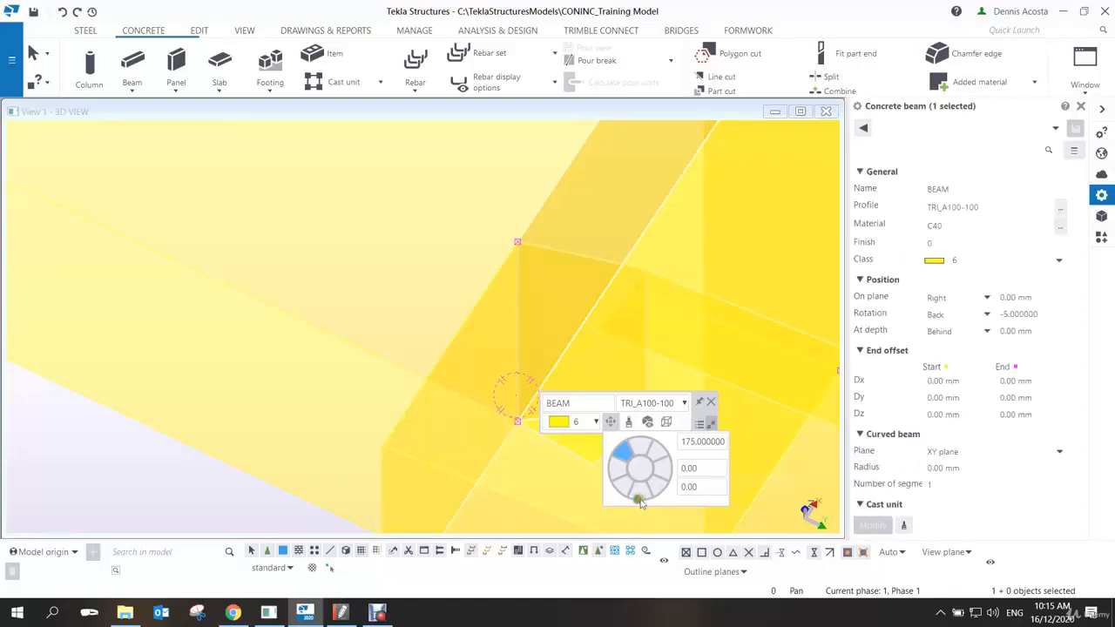
drag(641, 504, 639, 497)
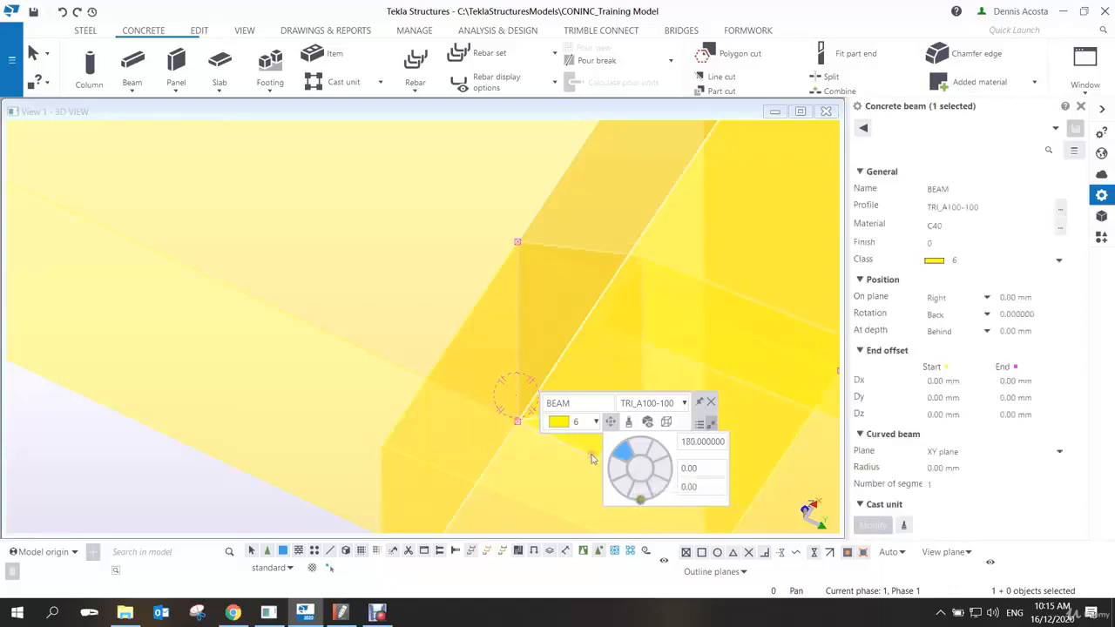
- Examine the rotated triangular polybeam at the lower block corner from several angles and zoom levels, and review its properties
scroll(949, 264, down, 5)
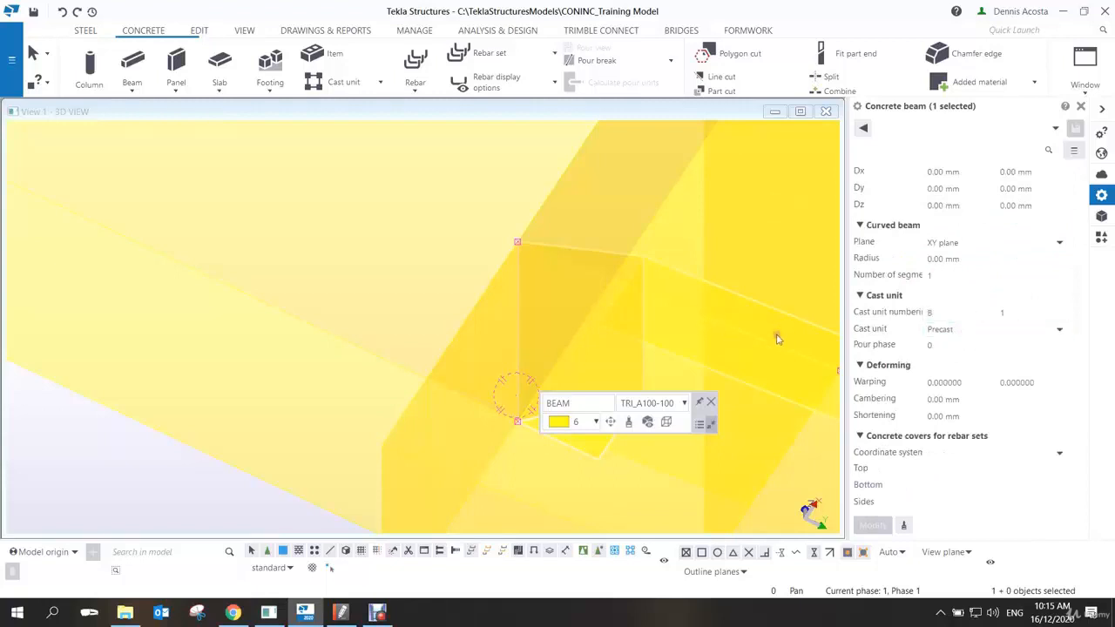
ctrl+middle_drag(560, 307, 551, 342)
scroll(624, 288, down, 5)
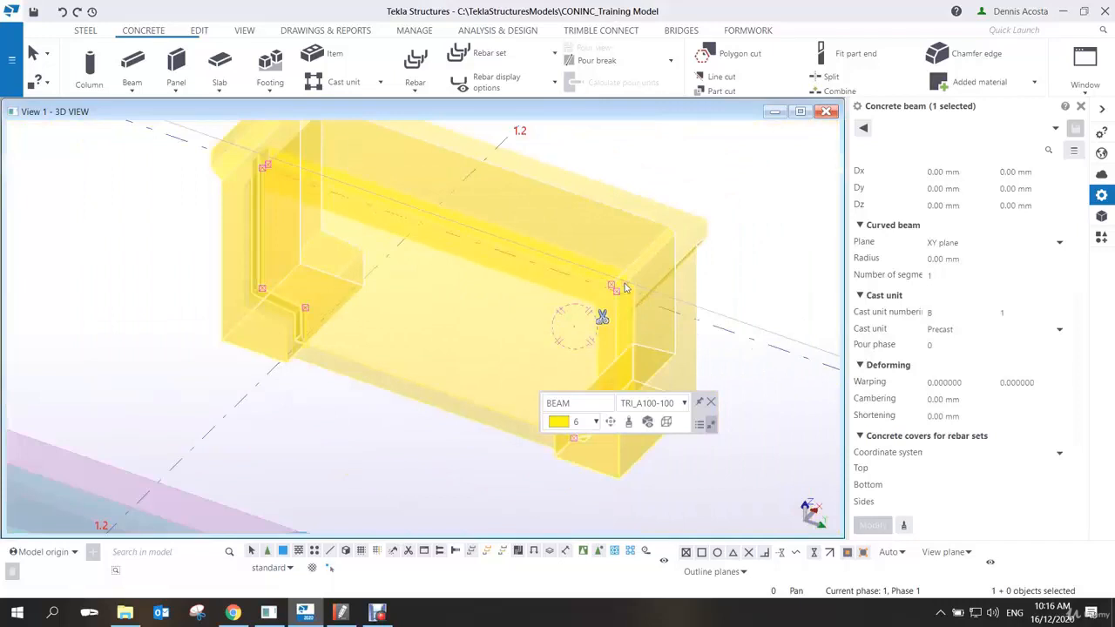
scroll(607, 316, up, 2)
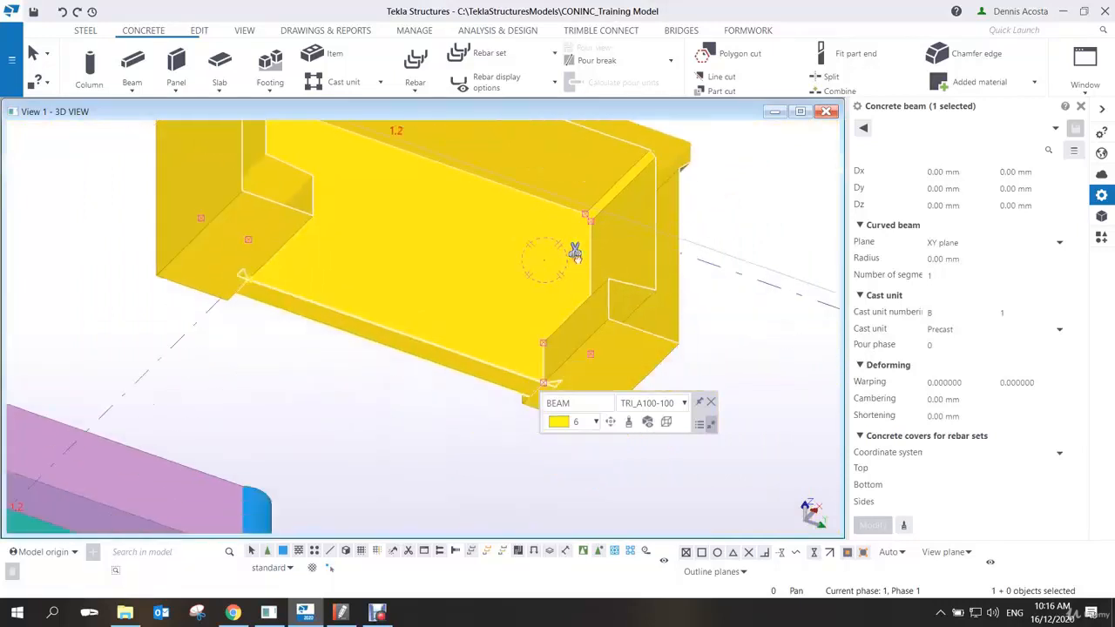
middle_drag(556, 354, 544, 306)
scroll(544, 306, up, 5)
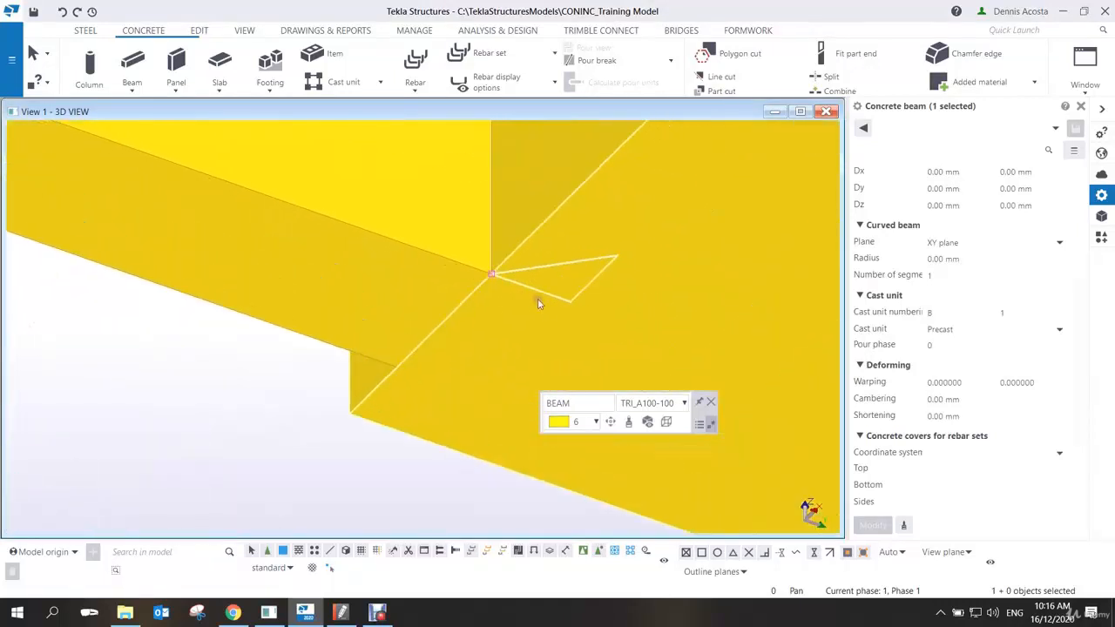
scroll(569, 329, down, 2)
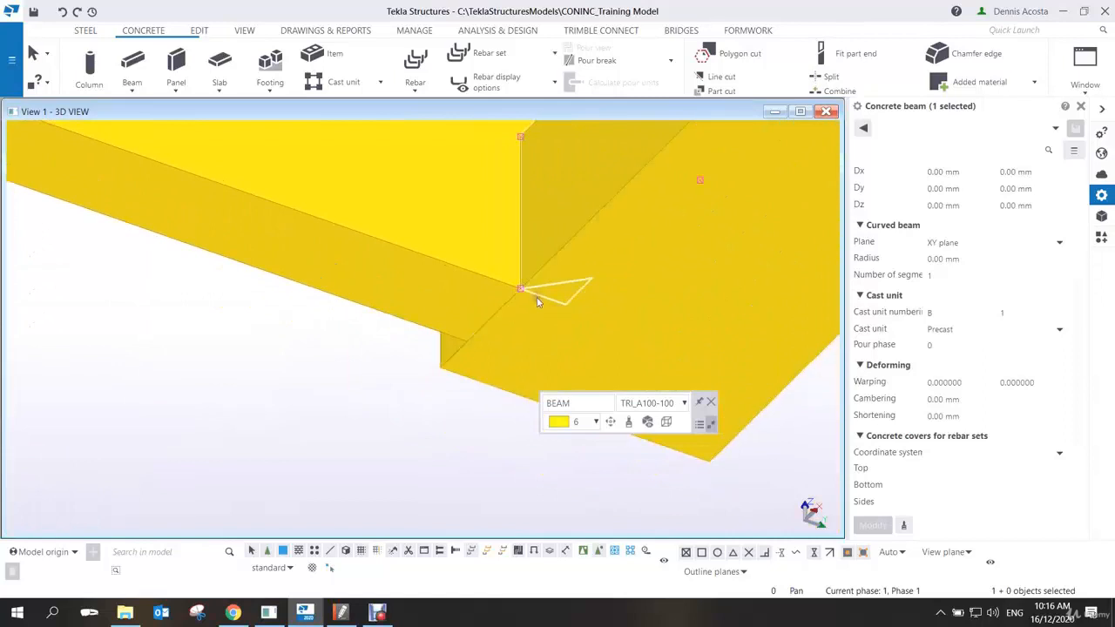
scroll(945, 261, up, 5)
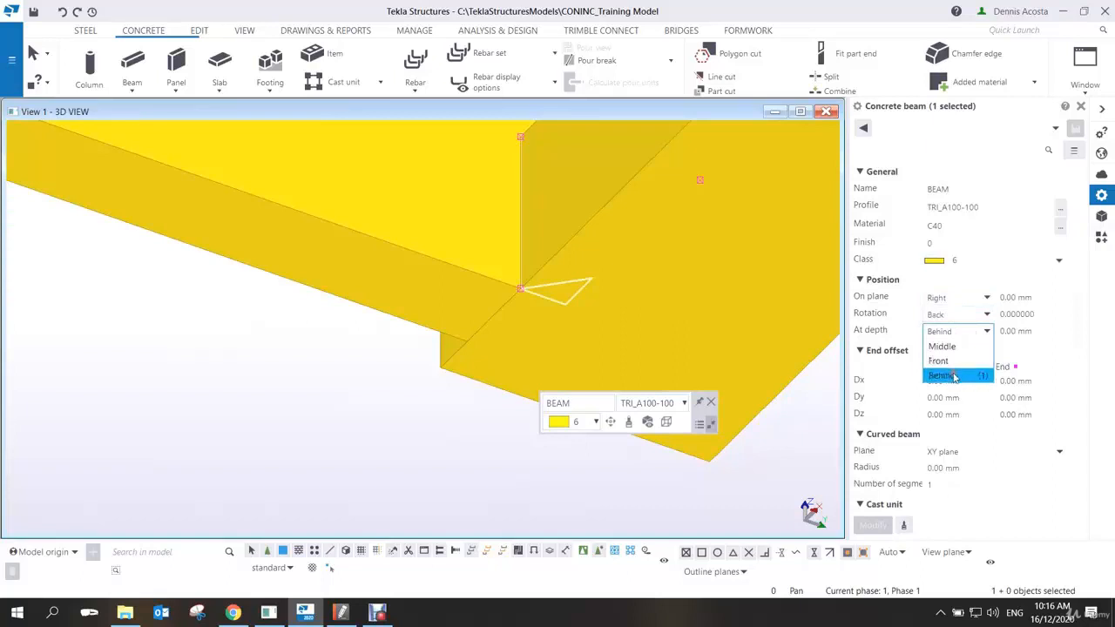
- Try the polybeam at Front depth, return it to Behind, and try Left on plane
click(955, 361)
middle_click(955, 364)
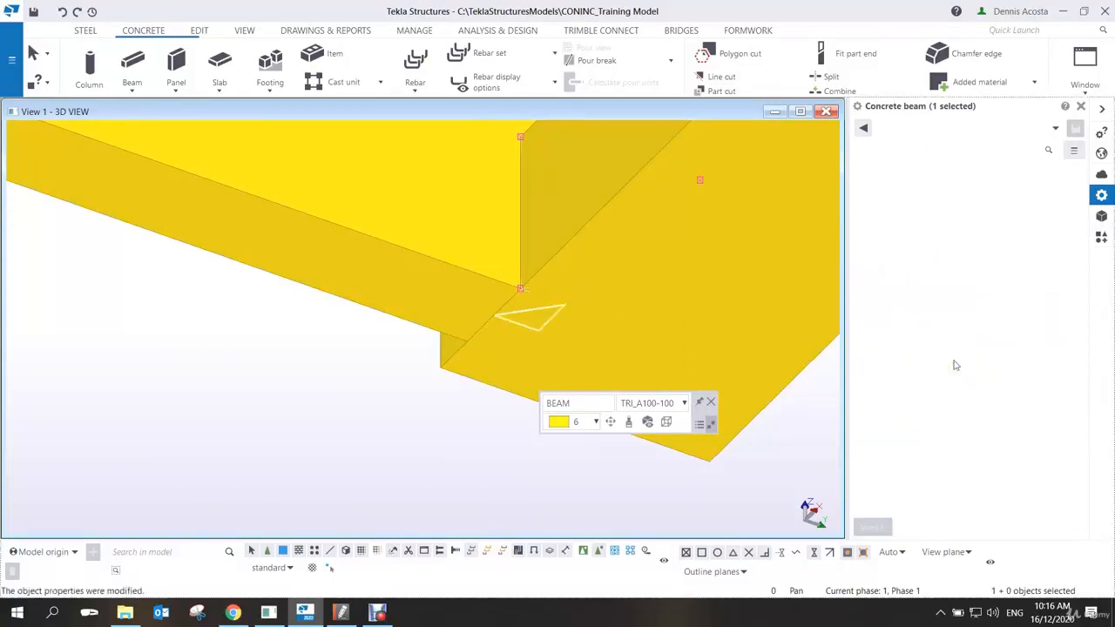
click(984, 334)
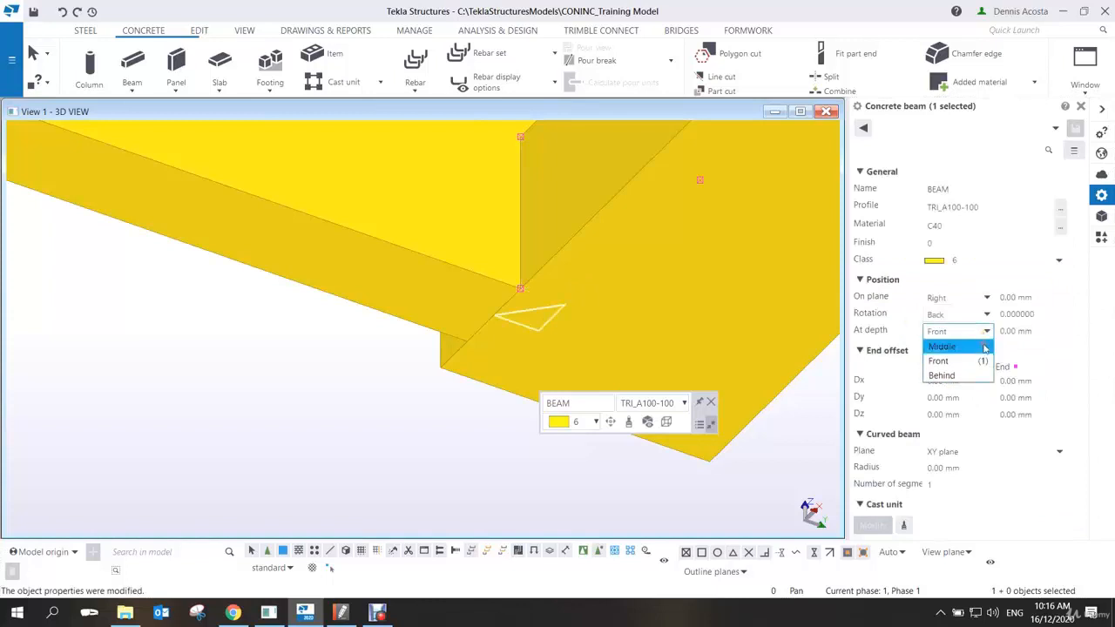
click(971, 375)
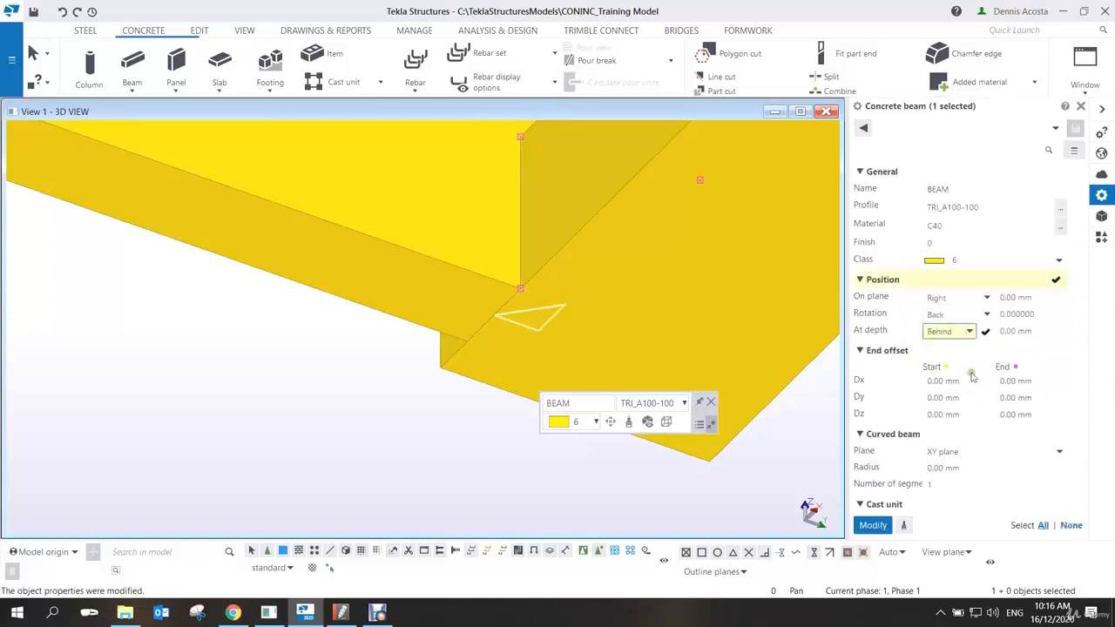
click(866, 523)
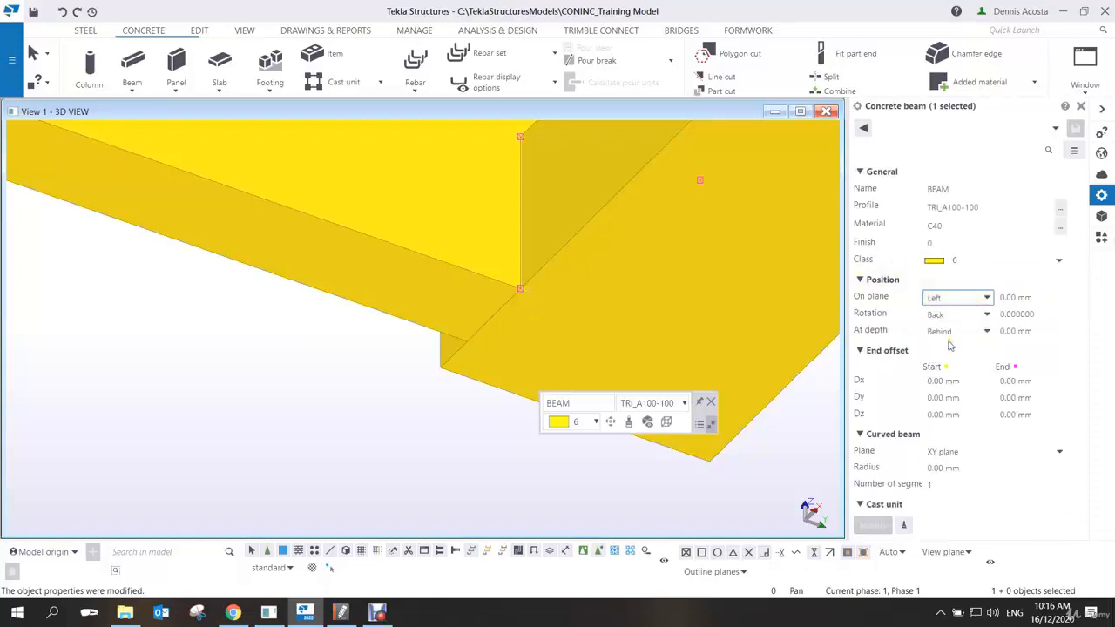
- Examine the bridge beam's lower block corners from different sides to check the polybeam's fit
middle_drag(501, 285, 522, 319)
scroll(508, 299, down, 5)
click(586, 231)
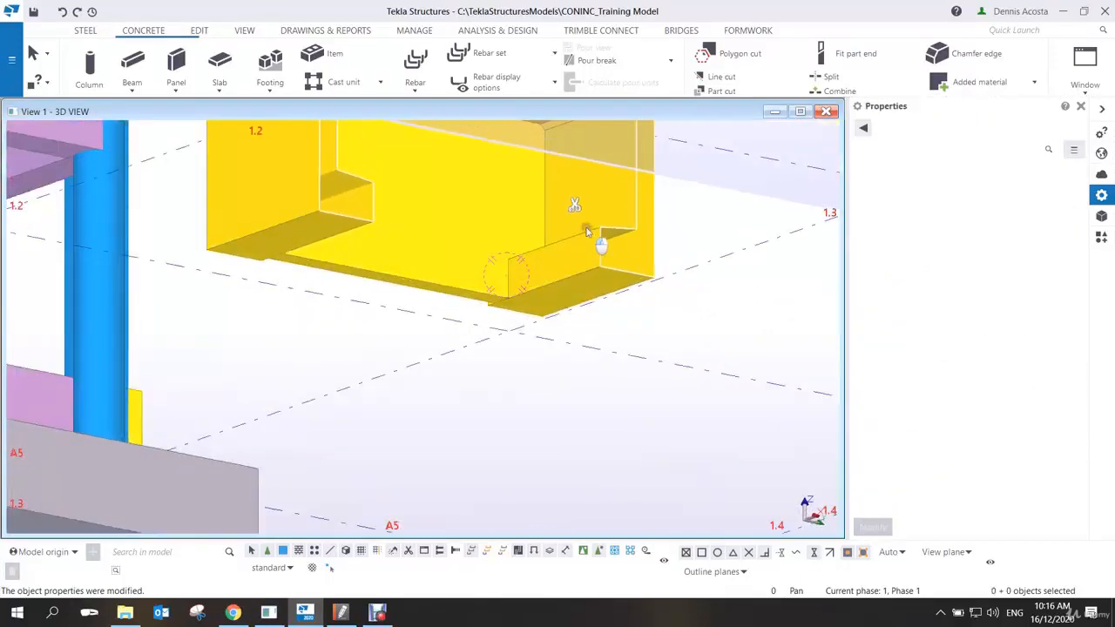
ctrl+middle_drag(586, 232, 466, 219)
mouse_move(224, 267)
middle_down()
mouse_move(413, 299)
mouse_move(379, 323)
mouse_move(438, 291)
mouse_move(347, 298)
middle_up()
scroll(369, 294, up, 4)
scroll(372, 292, up, 5)
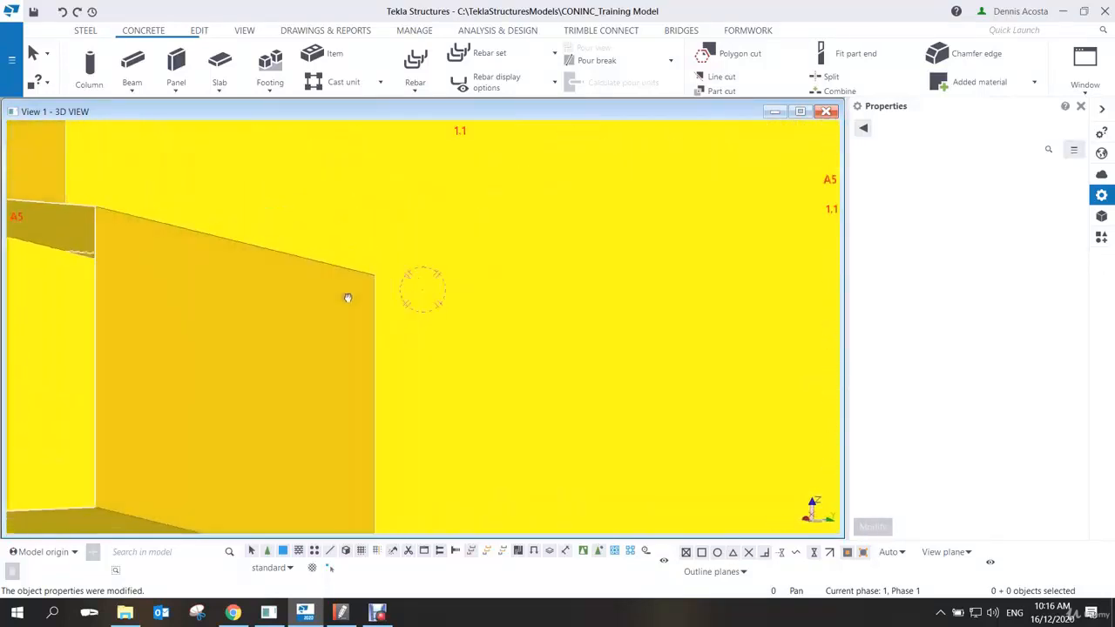
scroll(348, 298, down, 10)
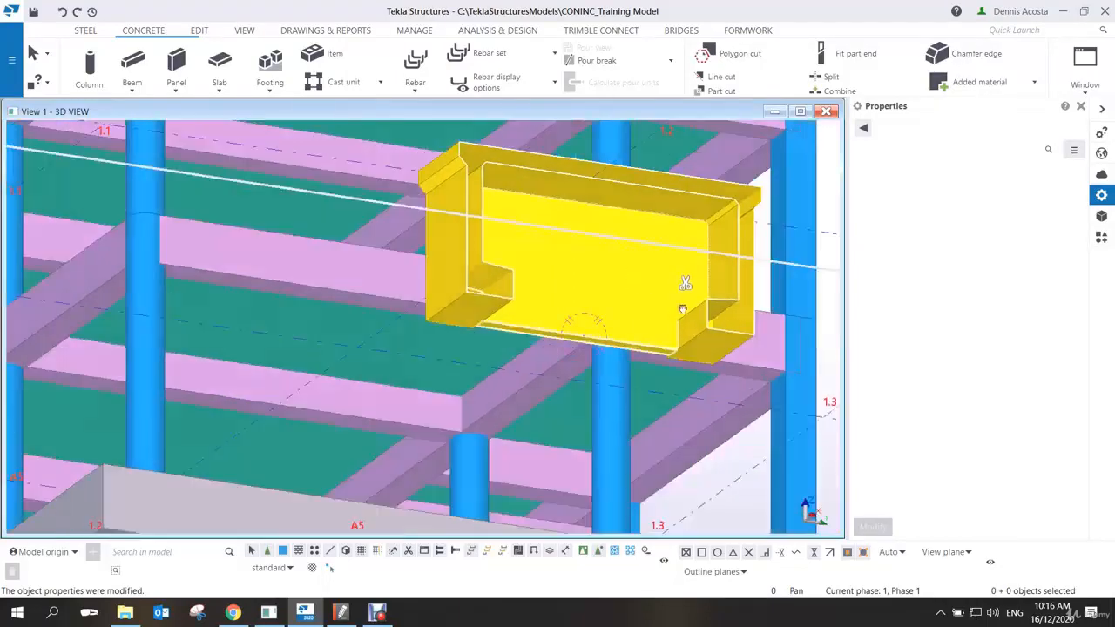
scroll(686, 283, up, 10)
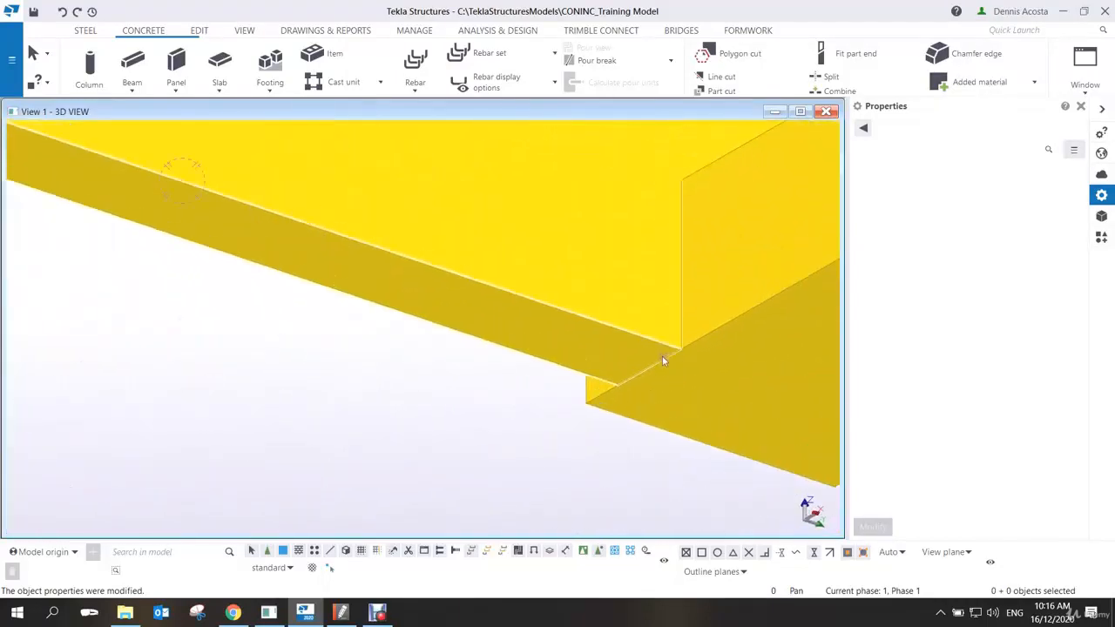
- Make the parts transparent, select the triangular polybeam along the slab joint and set its class to 2
middle_drag(662, 357, 655, 361)
key(ctrl+2)
scroll(664, 351, up, 2)
scroll(643, 348, down, 1)
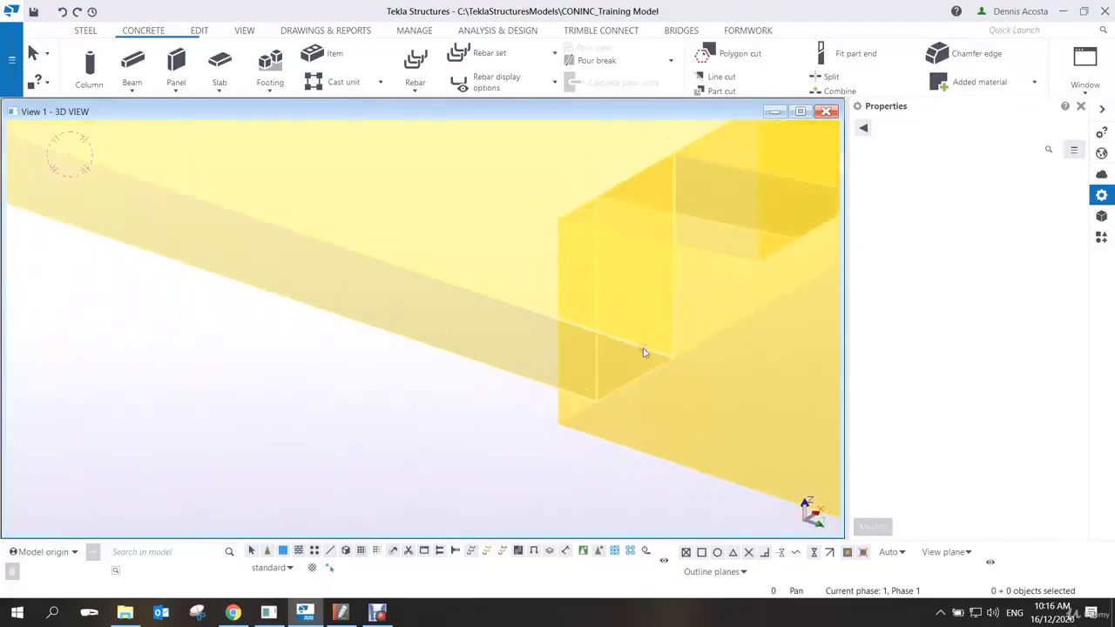
scroll(642, 352, down, 6)
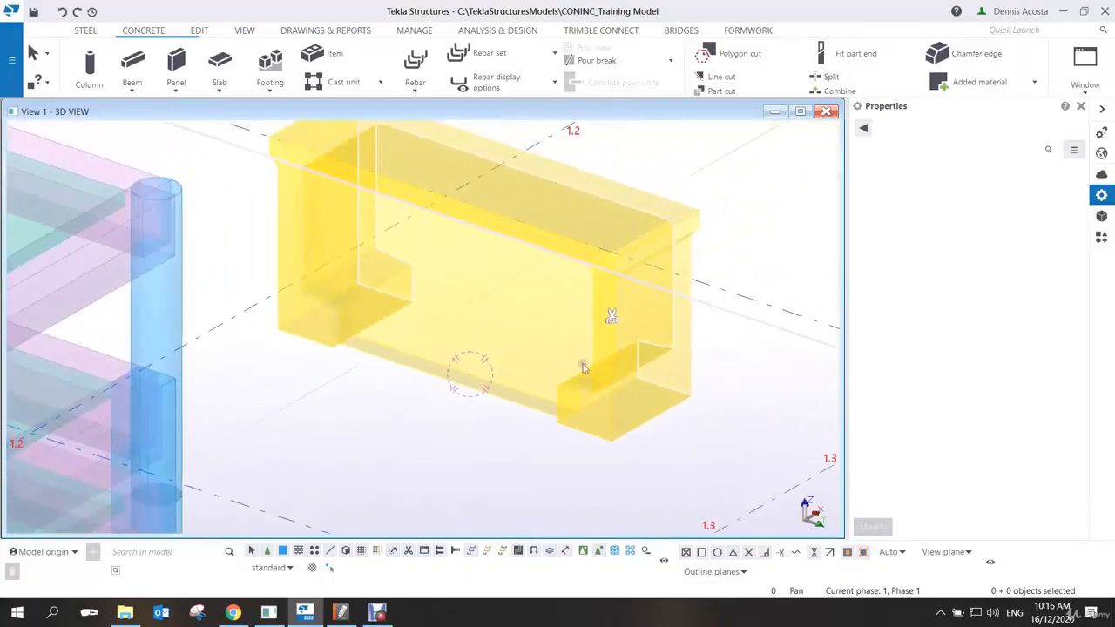
scroll(587, 395, up, 3)
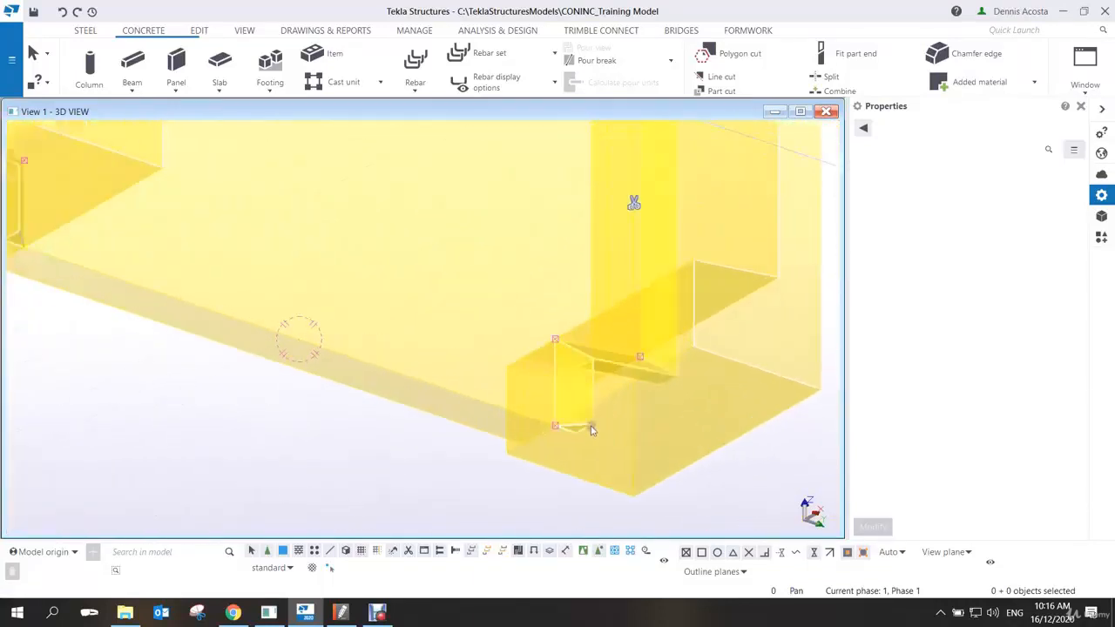
click(977, 259)
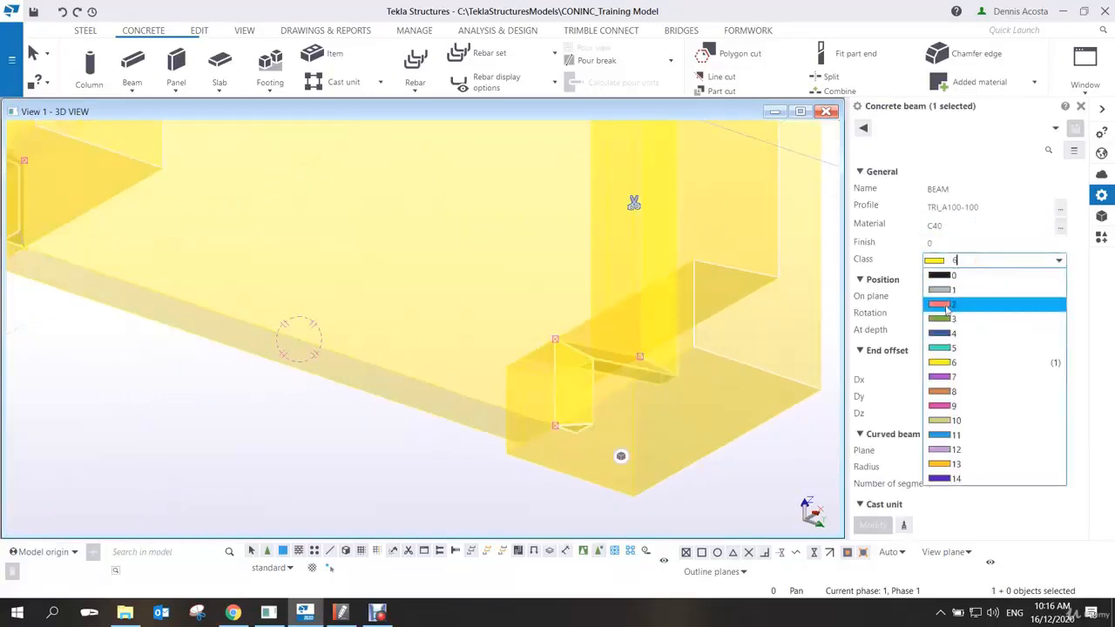
click(943, 303)
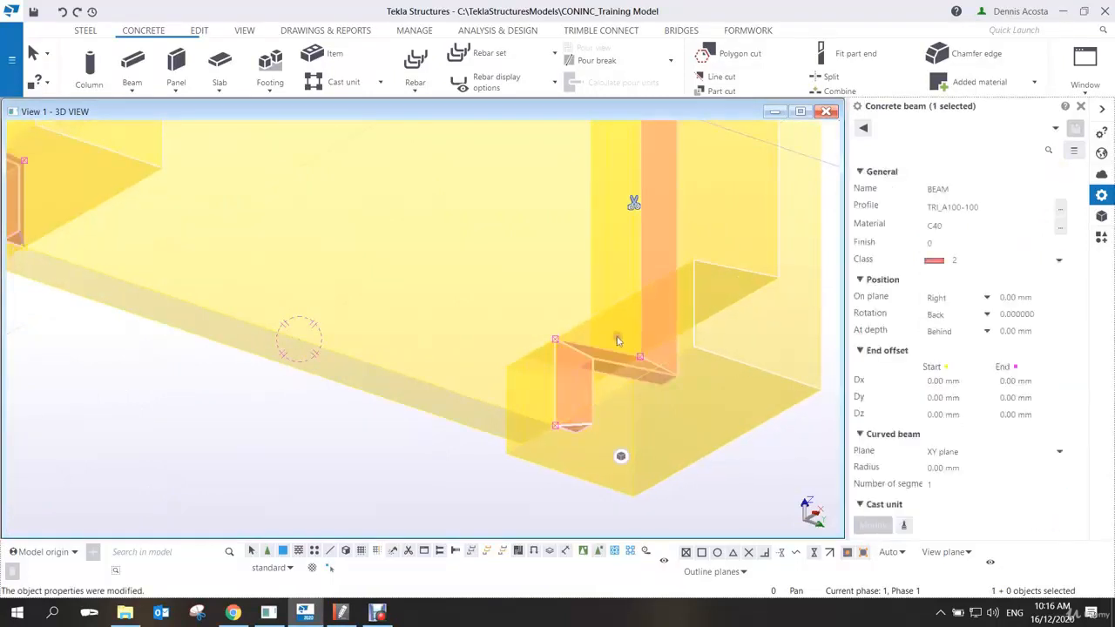
- Check the class 2 polybeam's path around the lower block and delete it
scroll(608, 343, up, 2)
scroll(586, 383, down, 3)
scroll(563, 371, up, 3)
scroll(556, 372, up, 1)
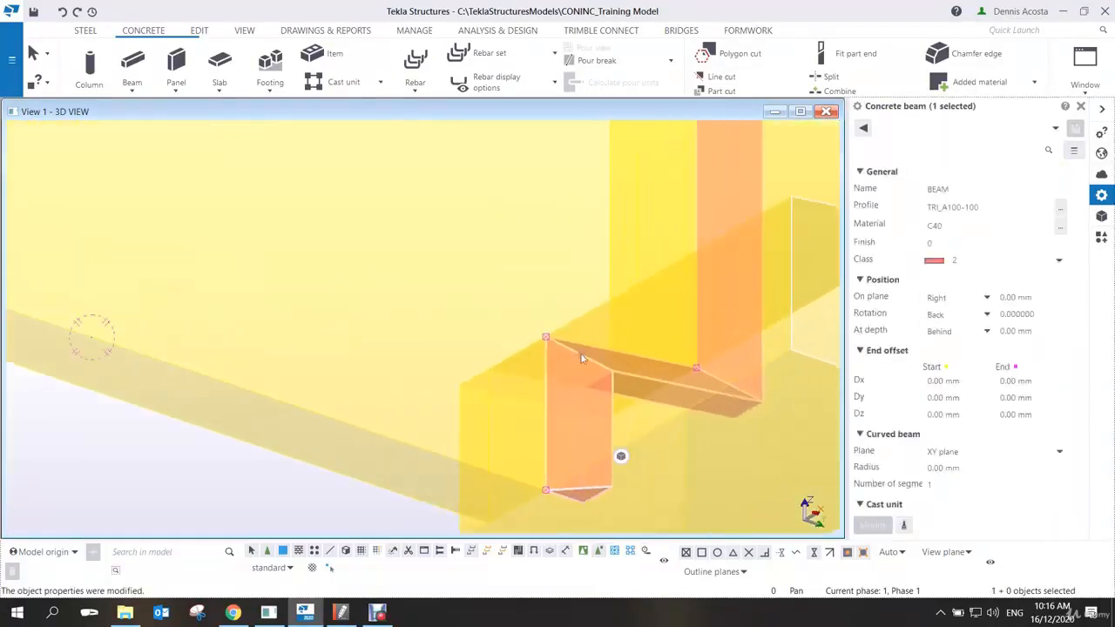
ctrl+middle_drag(583, 356, 772, 348)
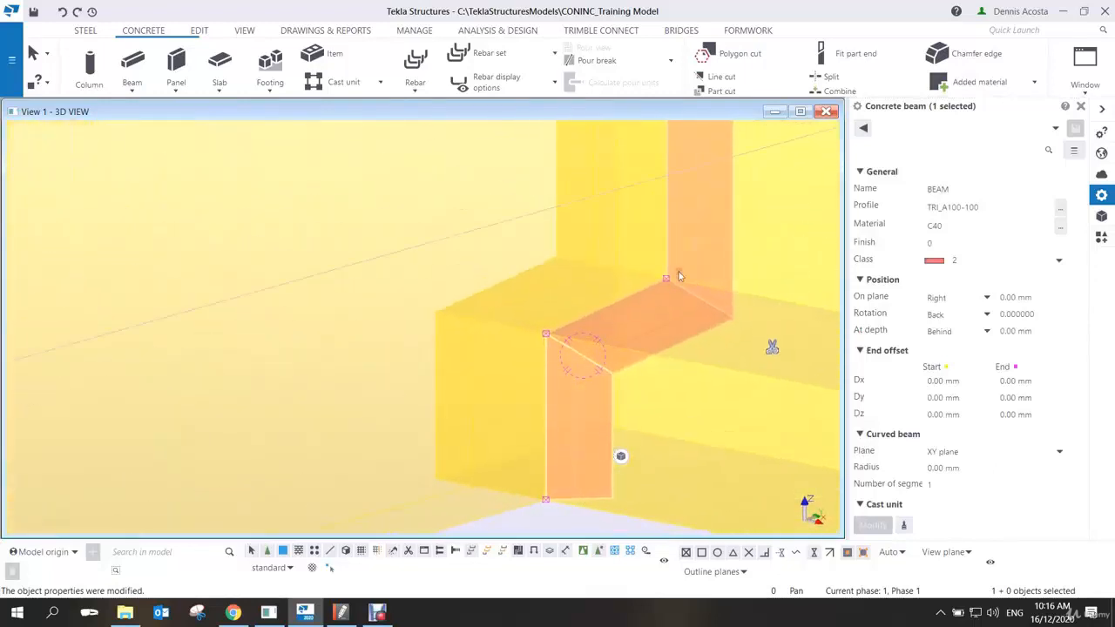
scroll(624, 399, down, 2)
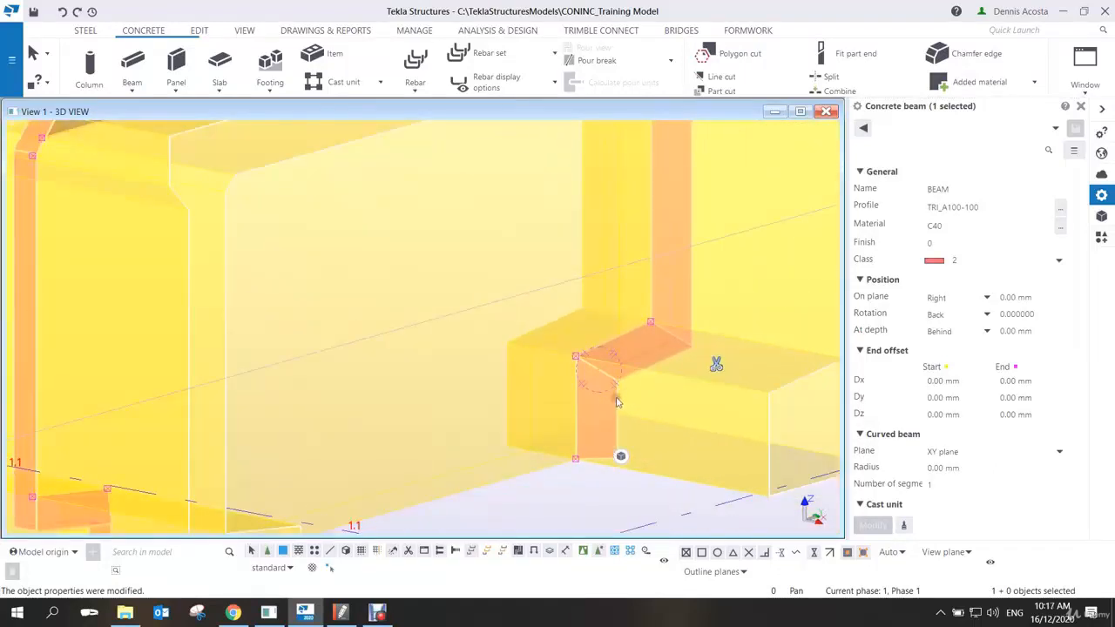
key(Escape)
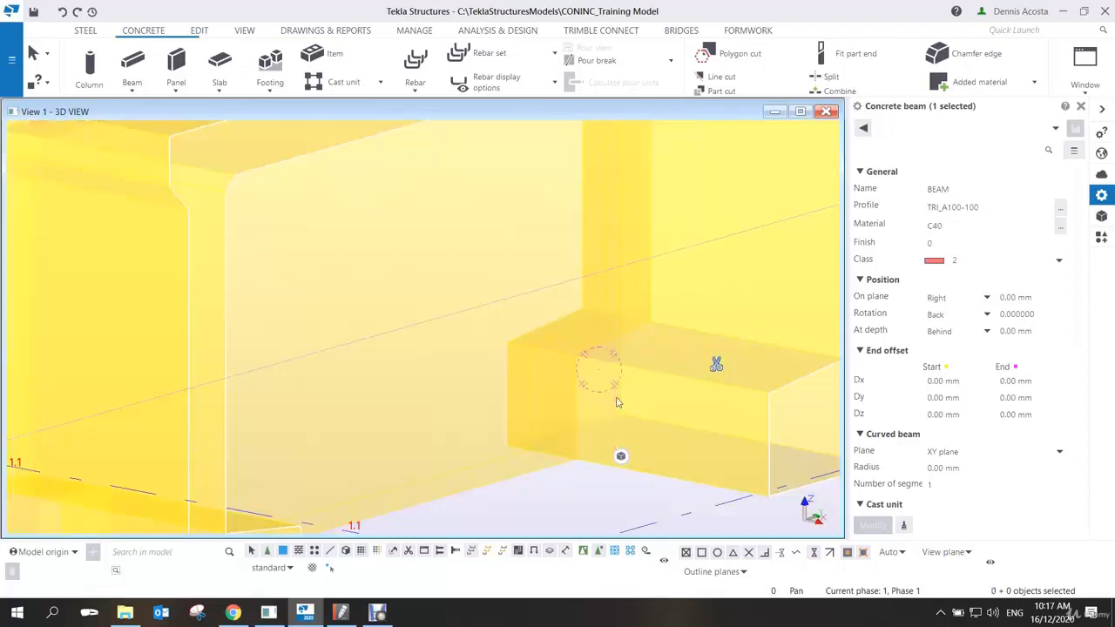
- Try to create a TRI_A100-100 polybeam up the lower block's vertical corner edge, picking its bottom and top corners
click(136, 90)
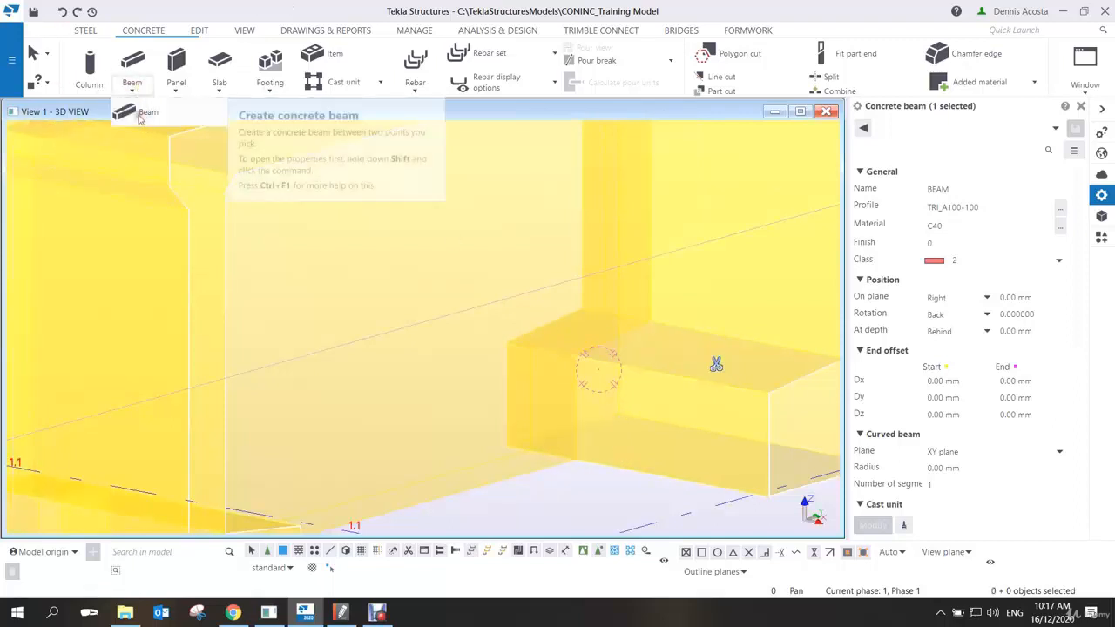
click(136, 90)
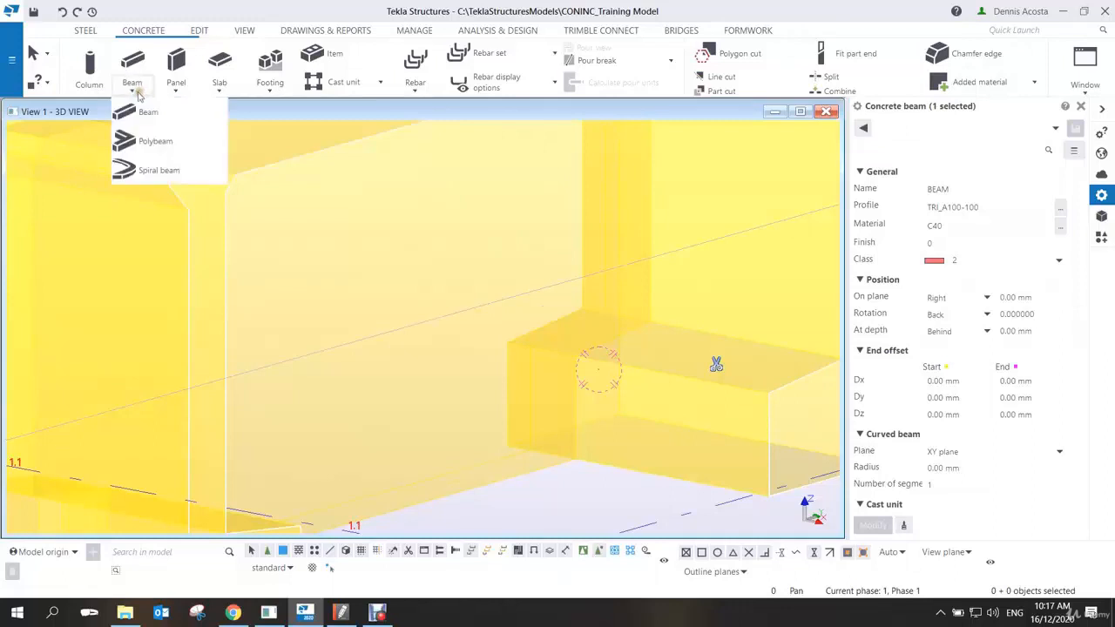
click(144, 142)
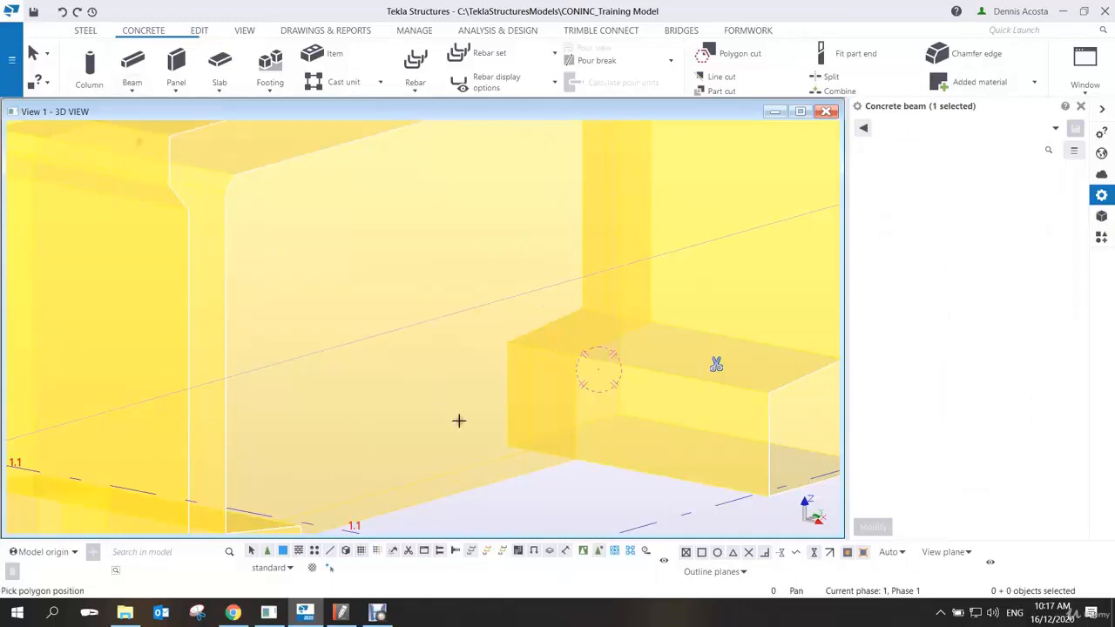
click(575, 460)
click(575, 357)
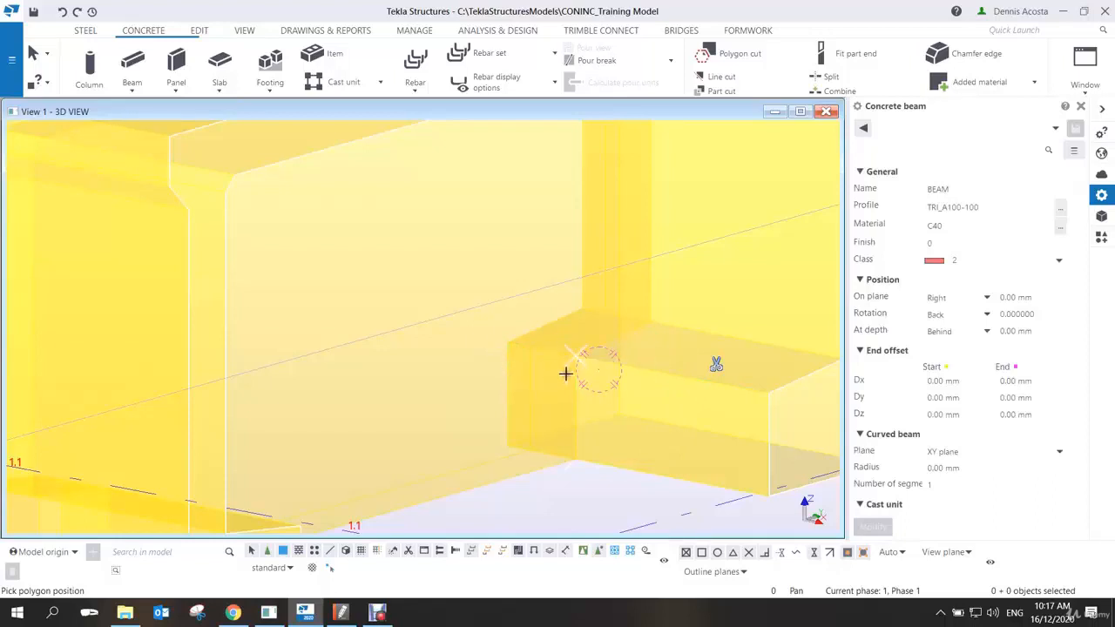
right_click(545, 326)
click(575, 336)
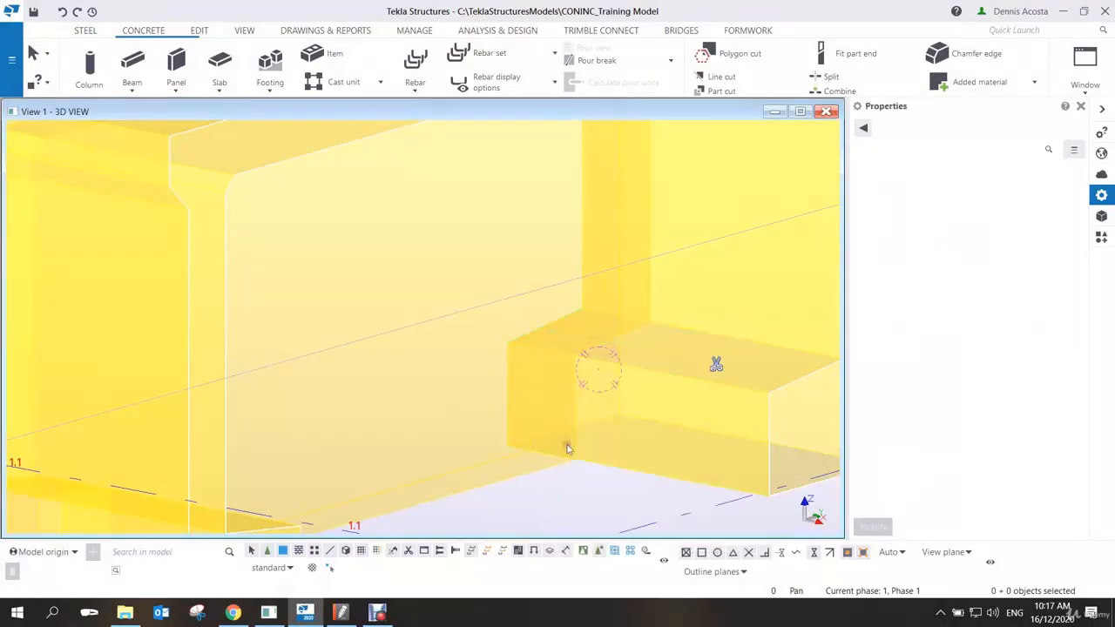
- Try to create a straight TRI_A100-100 beam on the same block corner edge, deleting duplicates and ending the command
click(140, 72)
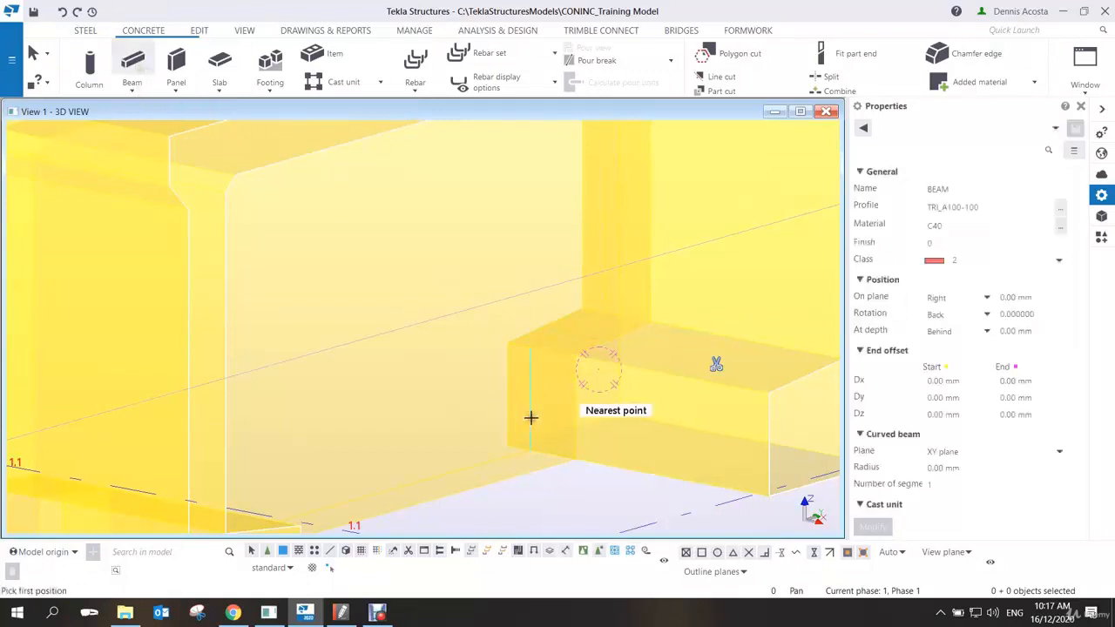
click(575, 355)
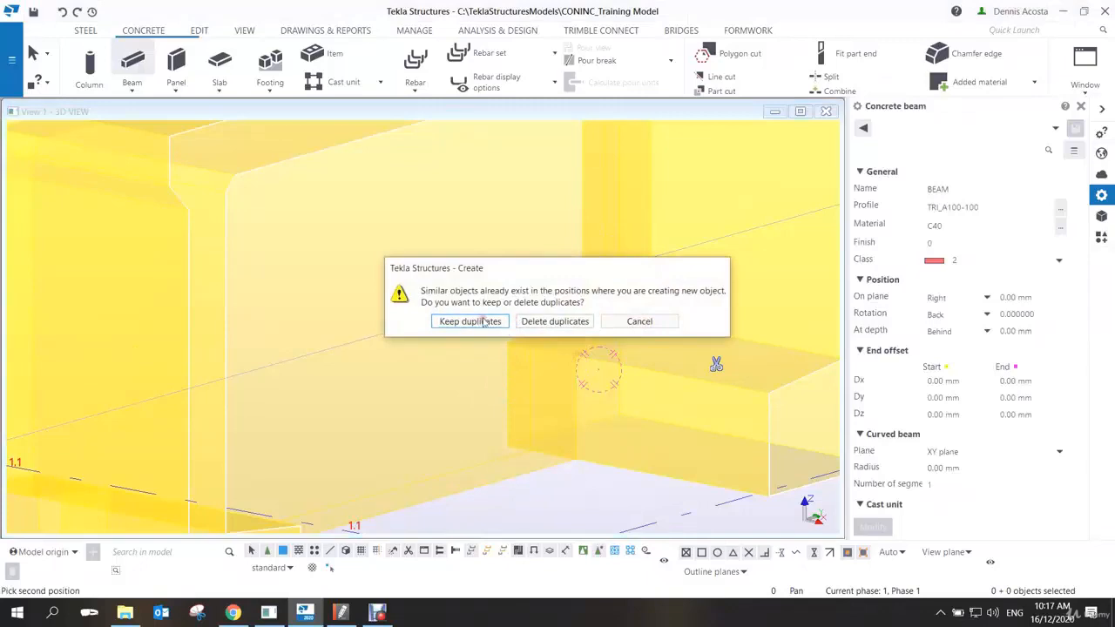
click(529, 321)
right_click(490, 358)
click(513, 361)
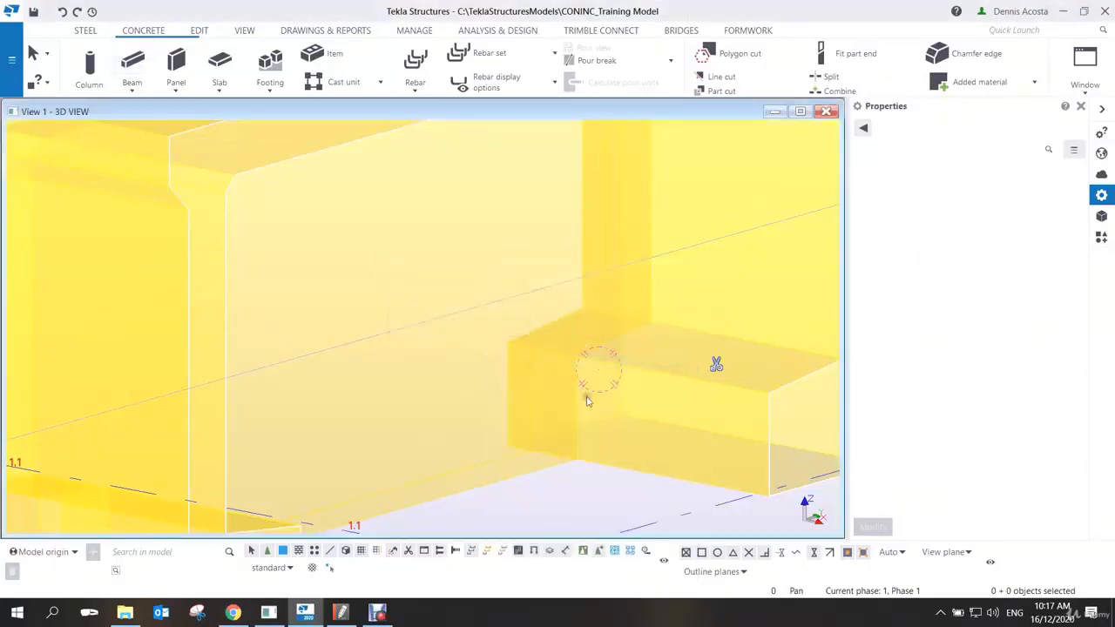
- Change the downward view depth in the 3D view's properties and apply it to the view
click(575, 405)
scroll(575, 409, down, 6)
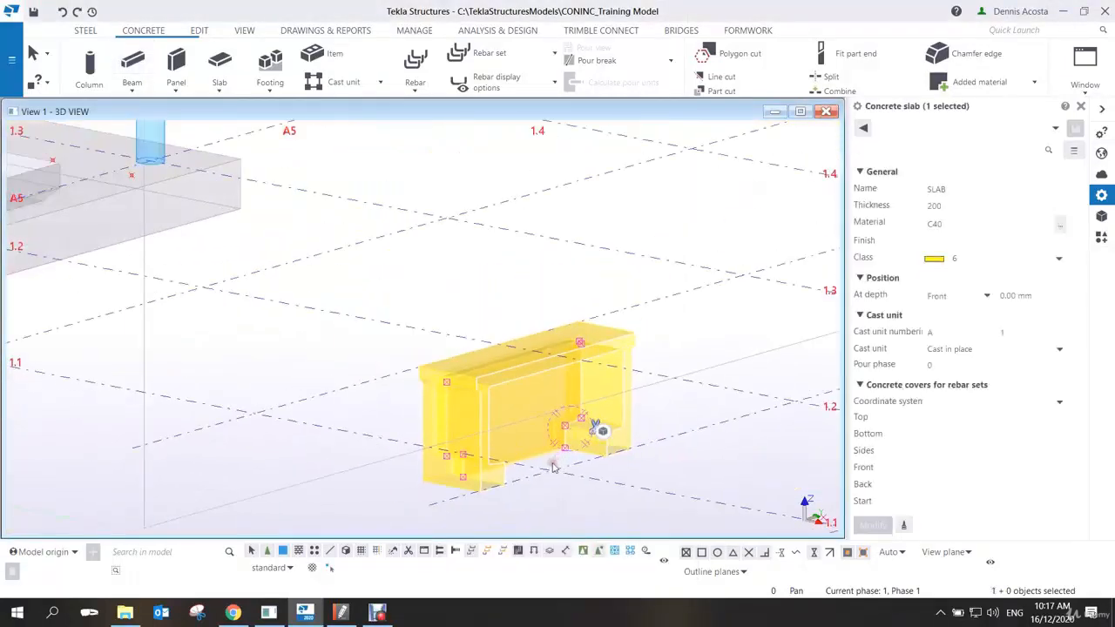
ctrl+middle_drag(562, 420, 557, 474)
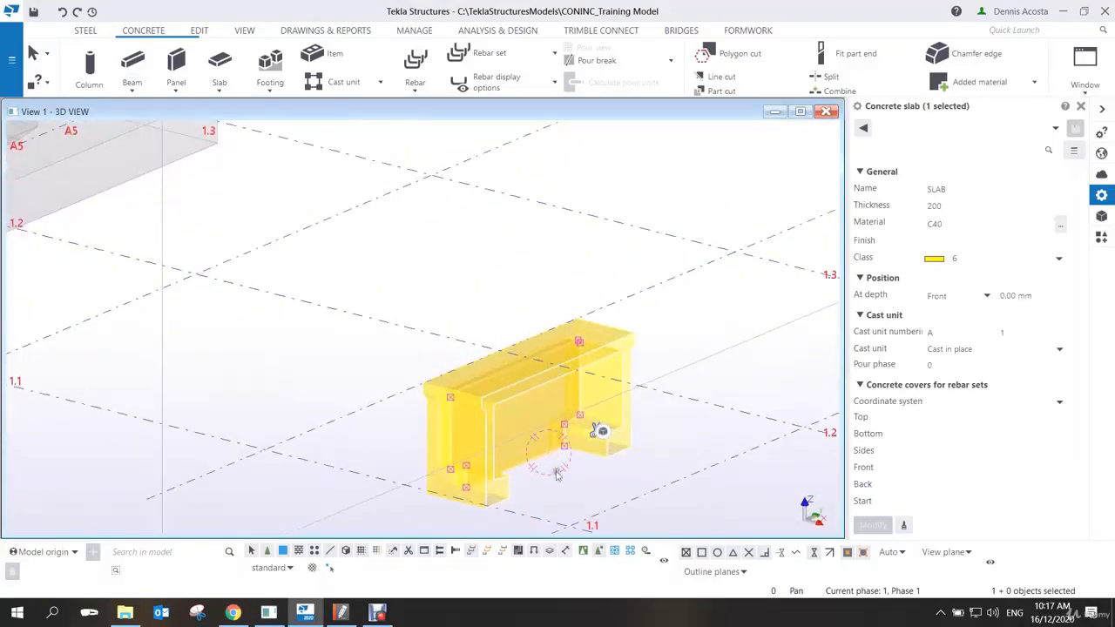
double_click(662, 445)
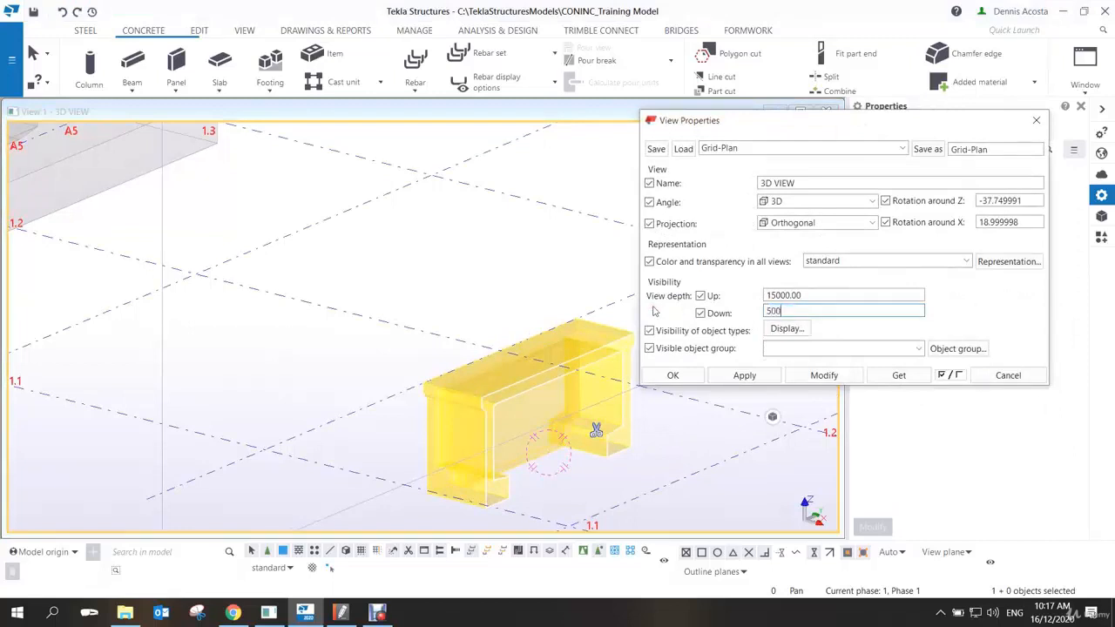
click(801, 375)
click(694, 380)
scroll(440, 427, up, 10)
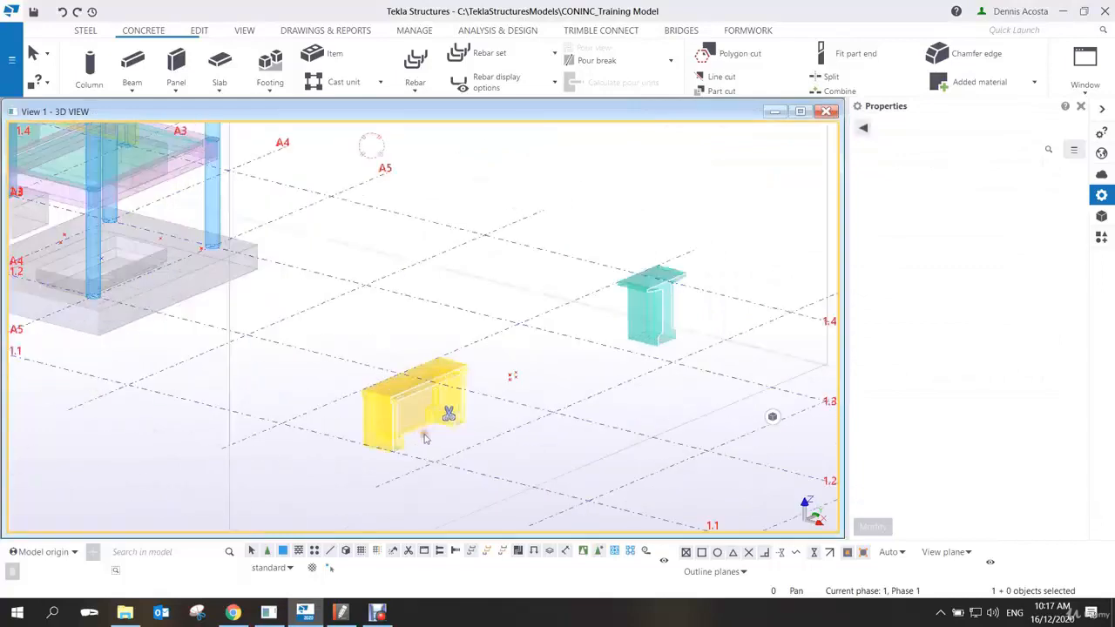
- Set the straight TRI_A100-100 column at the lower block's corner edge to rotation Top and horizontal position Right
scroll(440, 447, up, 4)
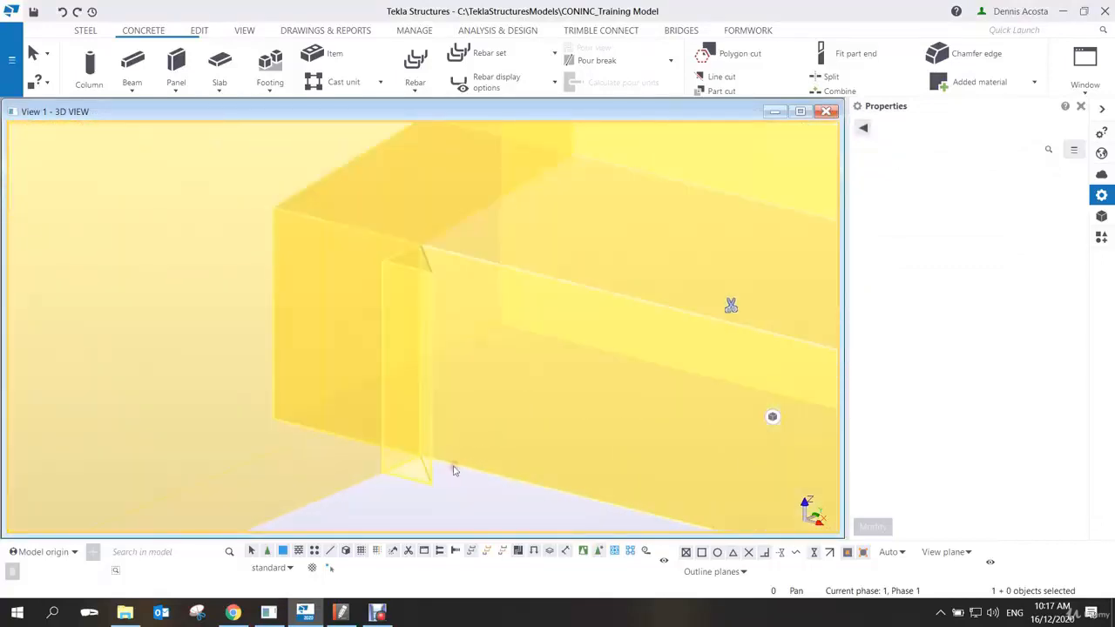
ctrl+middle_drag(443, 455, 403, 416)
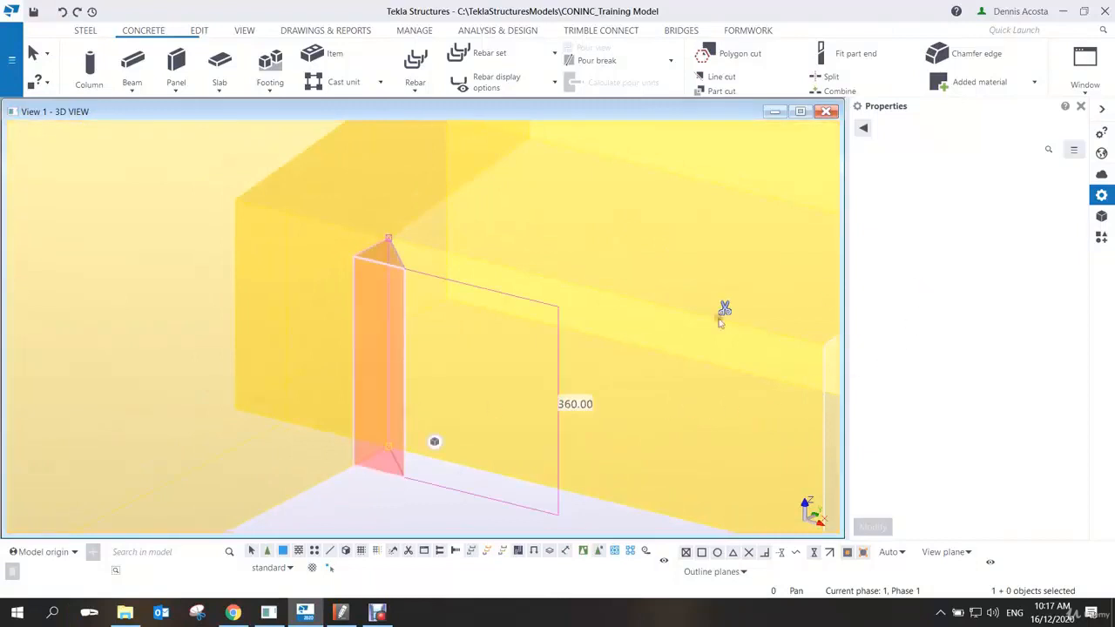
mouse_move(434, 441)
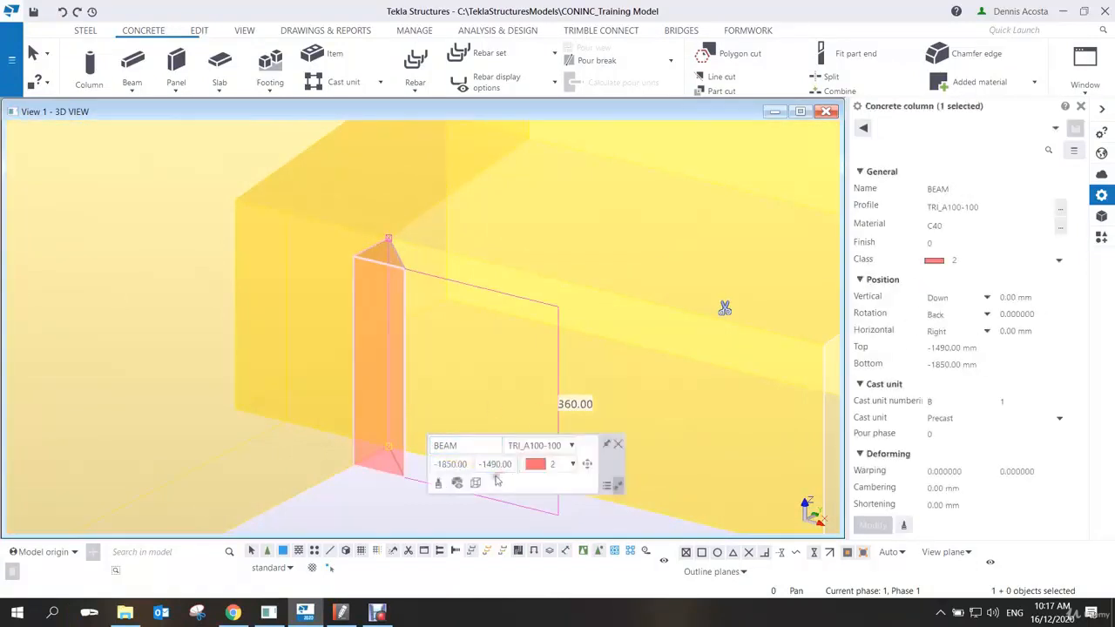
click(590, 464)
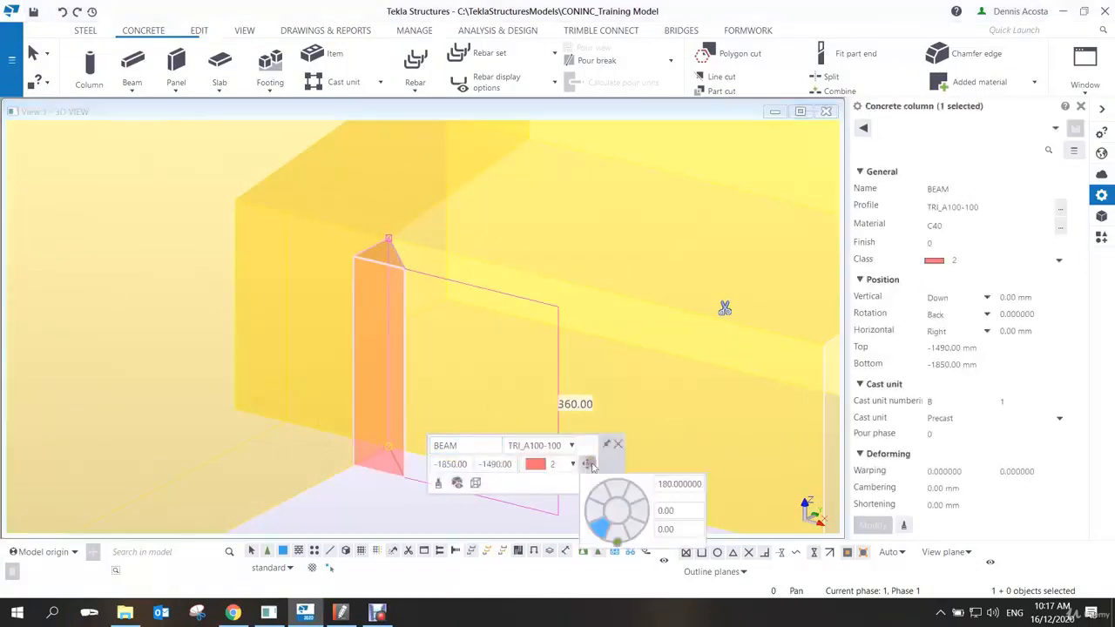
drag(617, 541, 591, 516)
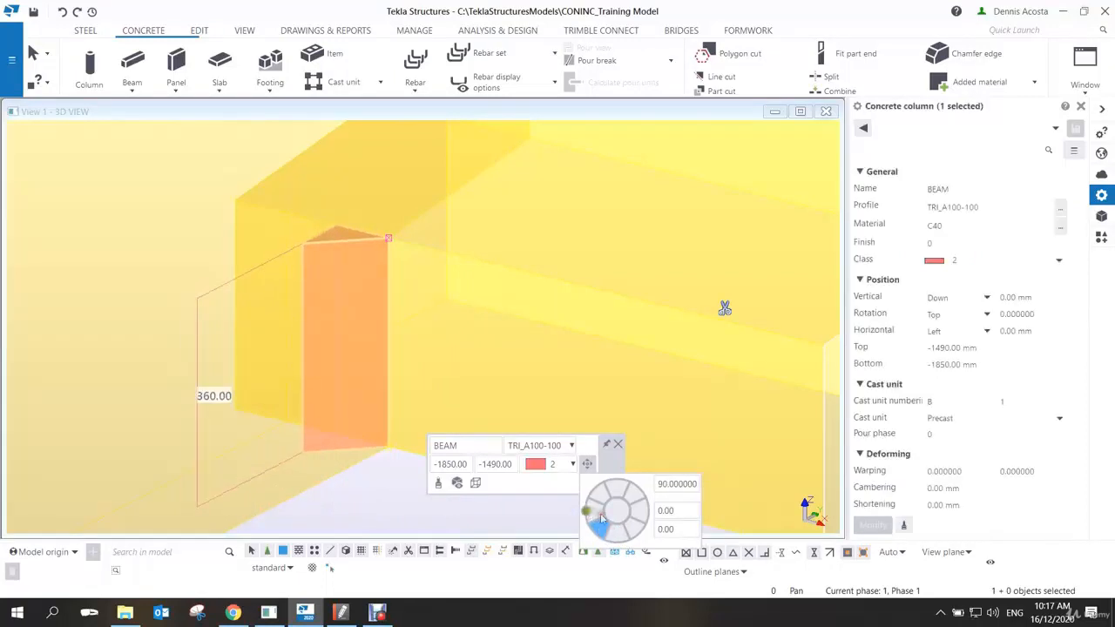
click(620, 533)
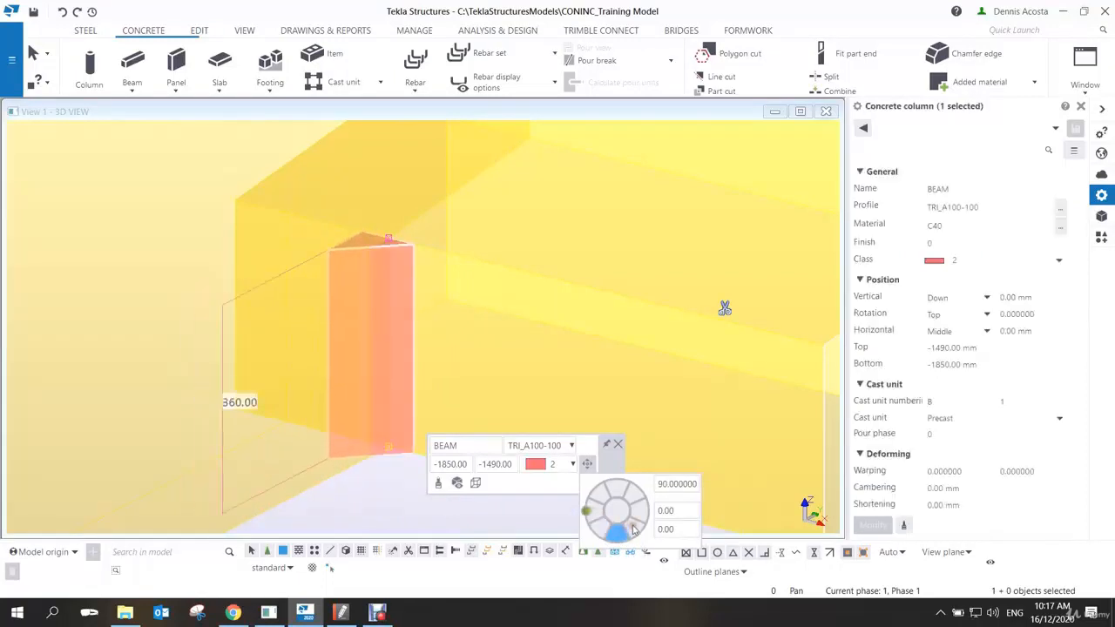
click(634, 531)
scroll(383, 479, down, 4)
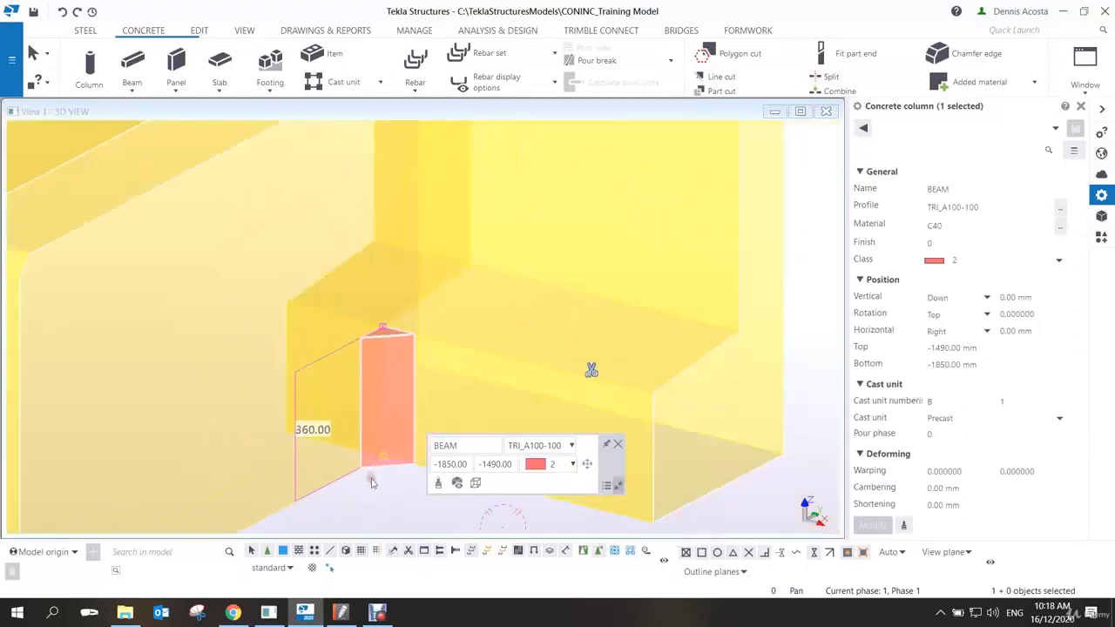
- Examine how the triangular column fits the lower block's corner edge from underneath and from the side
click(382, 494)
scroll(378, 481, down, 2)
ctrl+middle_drag(378, 477, 343, 261)
scroll(384, 463, up, 4)
scroll(382, 456, up, 2)
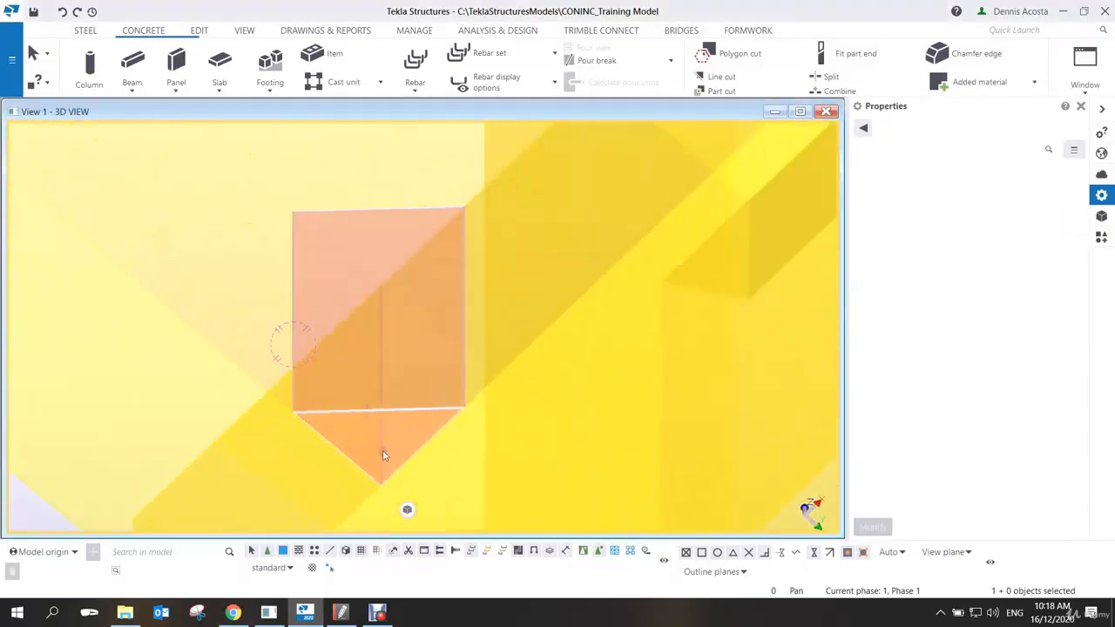
scroll(383, 450, down, 5)
ctrl+middle_drag(395, 418, 399, 513)
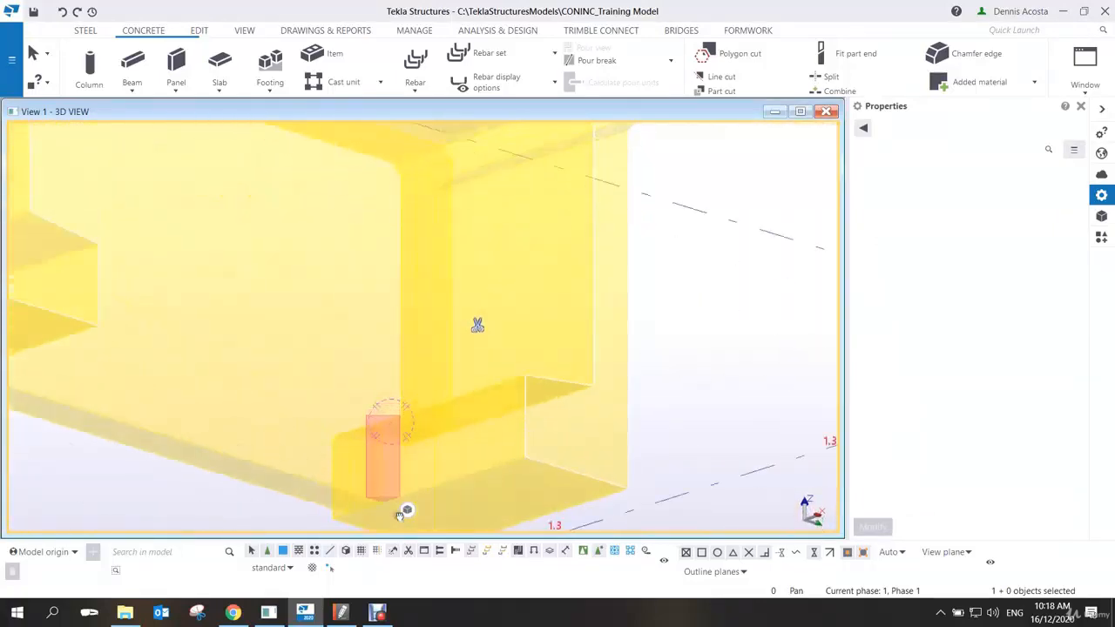
- Delete the straight triangular column from the lower block's vertical corner edge
middle_drag(398, 288, 406, 341)
scroll(415, 327, down, 5)
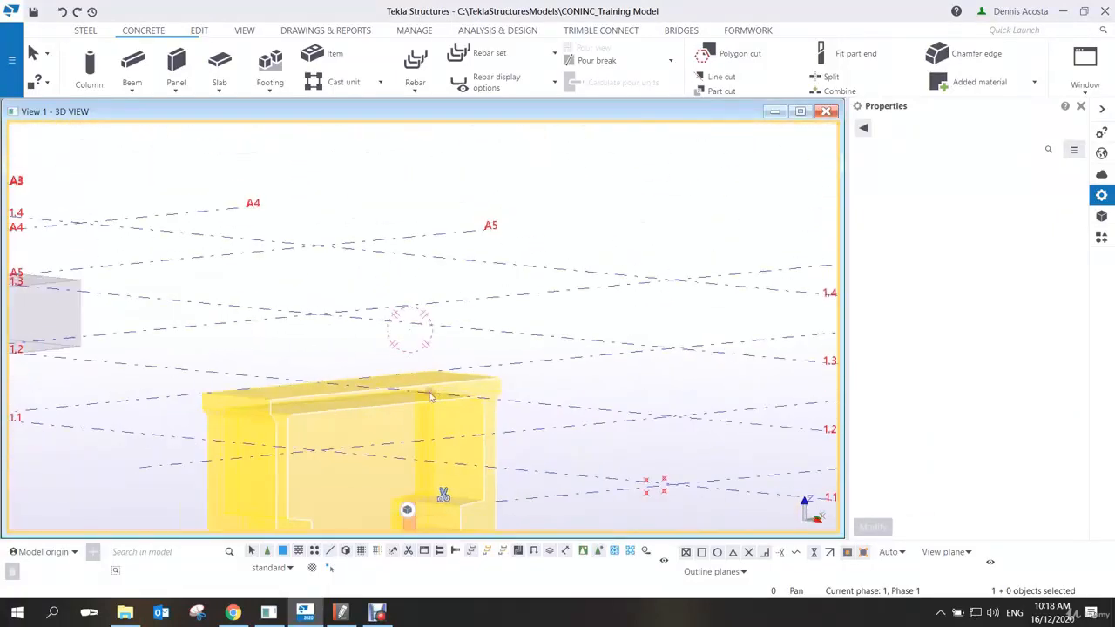
middle_drag(416, 478, 413, 270)
scroll(413, 270, up, 1)
scroll(411, 270, up, 3)
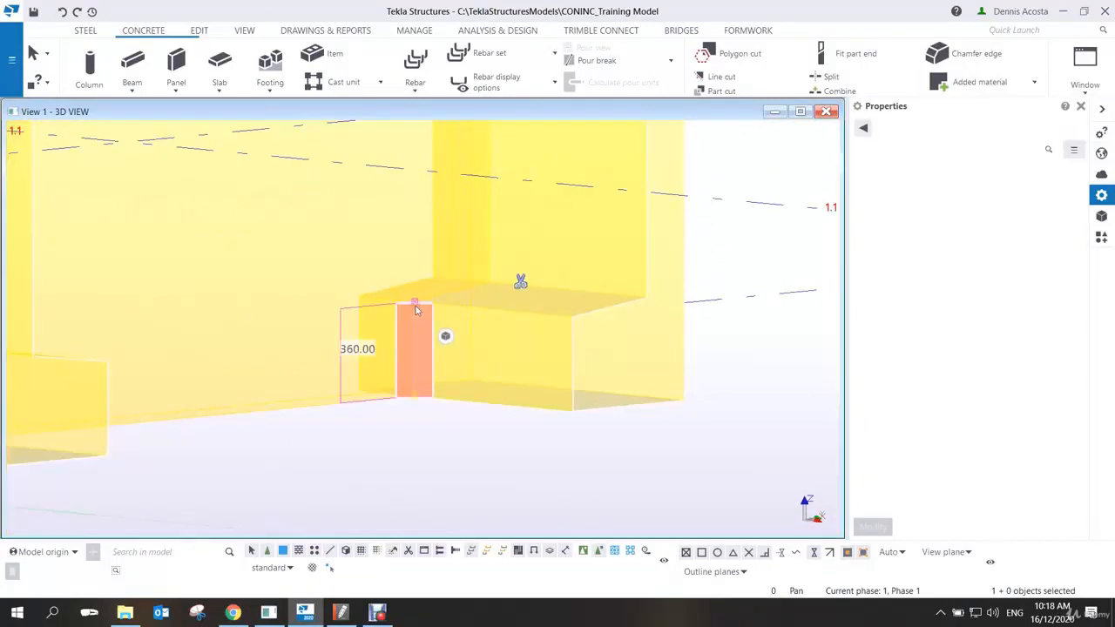
double_click(416, 307)
- Start a TRI_A100-100 polybeam at the lower block's bottom corner, running up the corner edge and along the block's upper edge
click(132, 91)
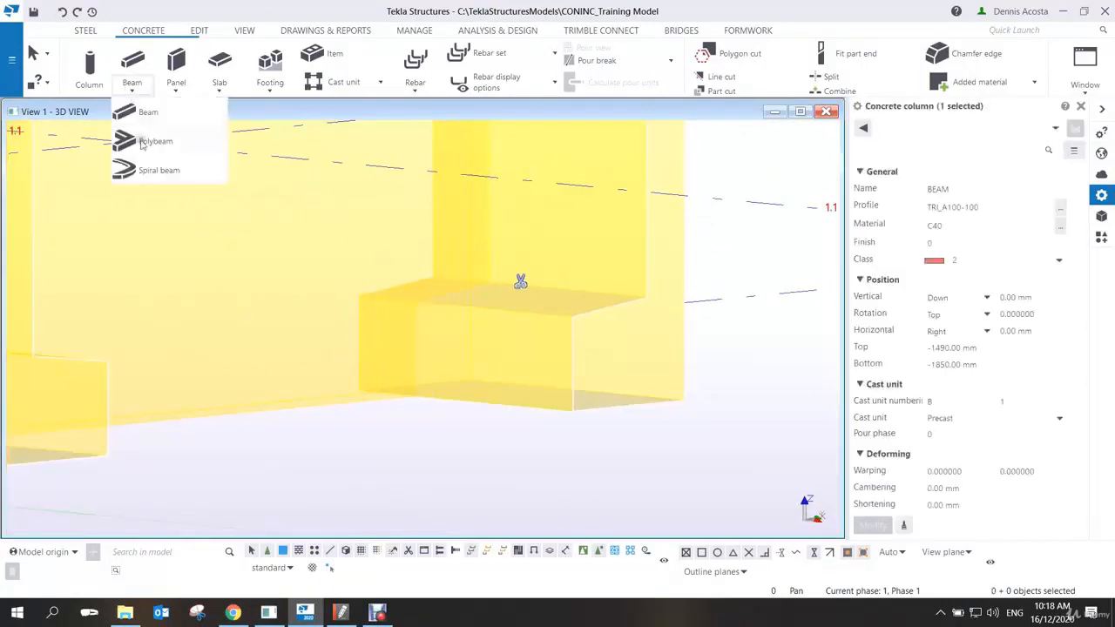
click(143, 141)
scroll(464, 389, up, 2)
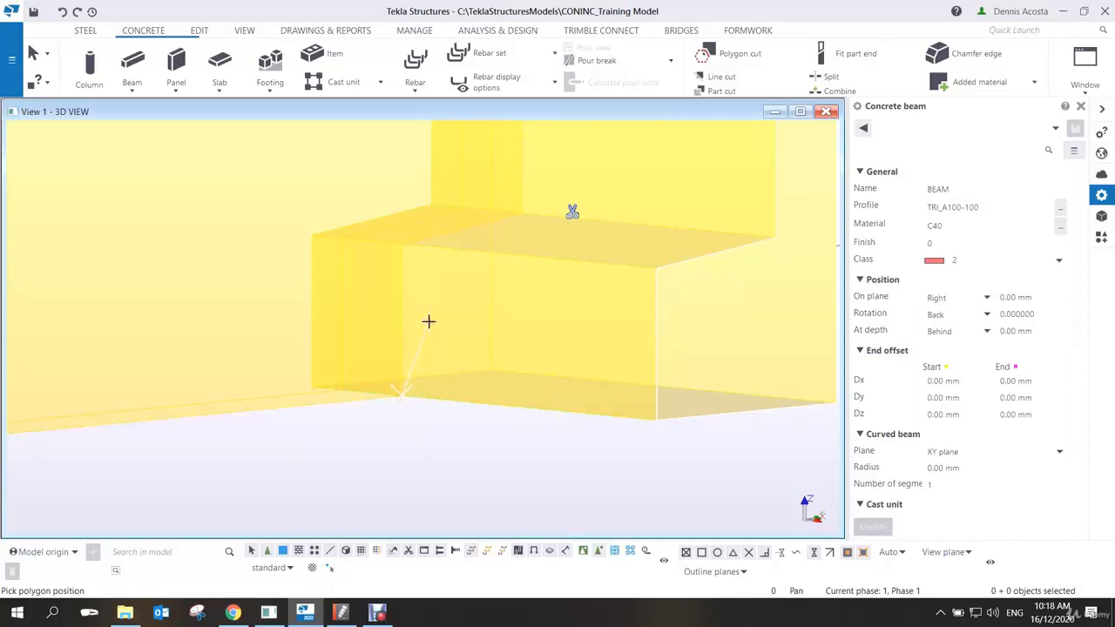
scroll(416, 274, up, 2)
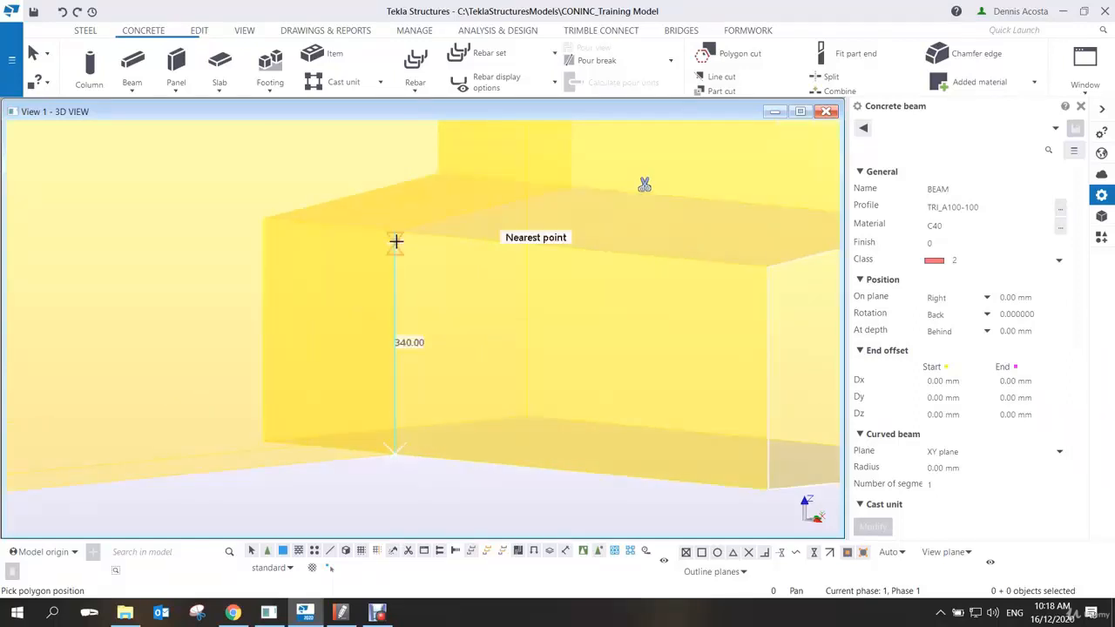
ctrl+middle_drag(458, 233, 458, 272)
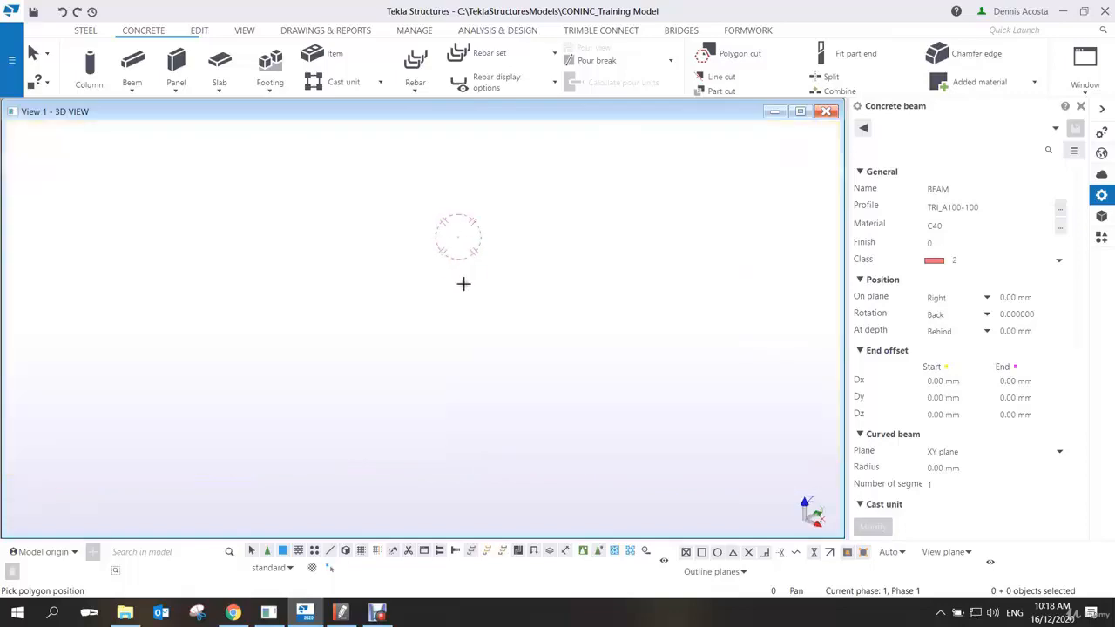
scroll(471, 283, down, 4)
middle_drag(478, 141, 458, 269)
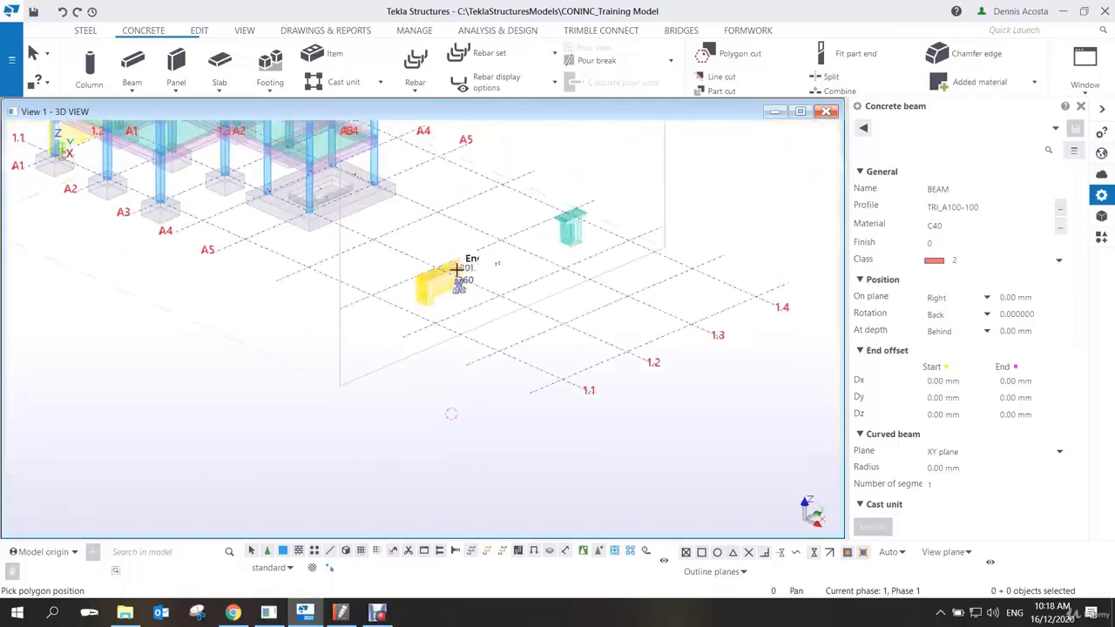
scroll(454, 292, up, 8)
scroll(448, 279, up, 6)
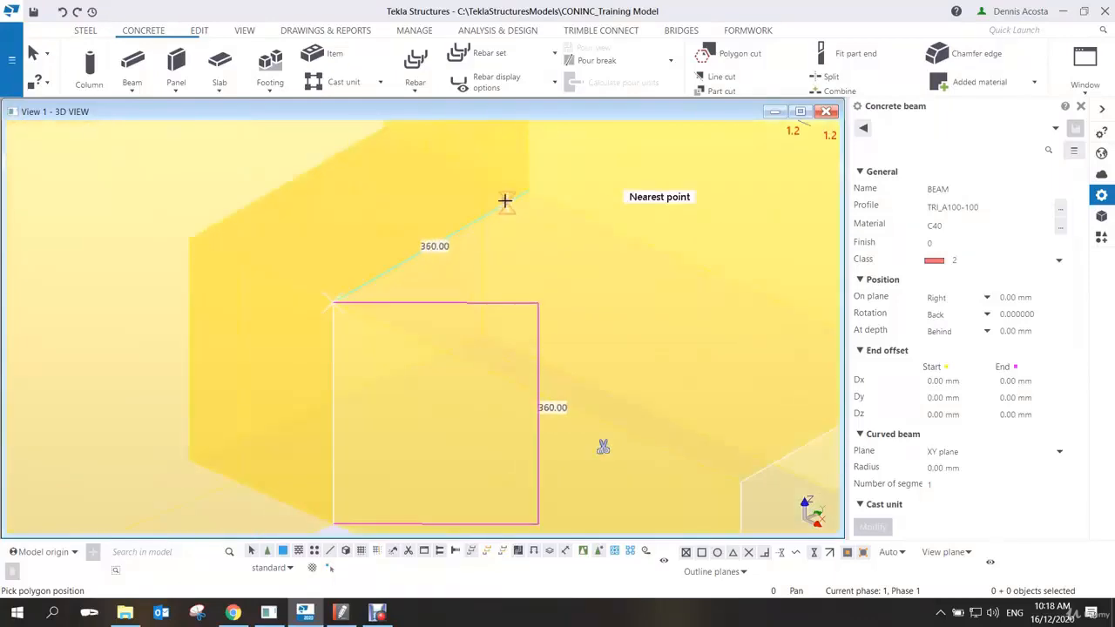
- Extend the polybeam up the vertical wall joint to the underside of the haunch, finish it and end the command
scroll(515, 392, down, 6)
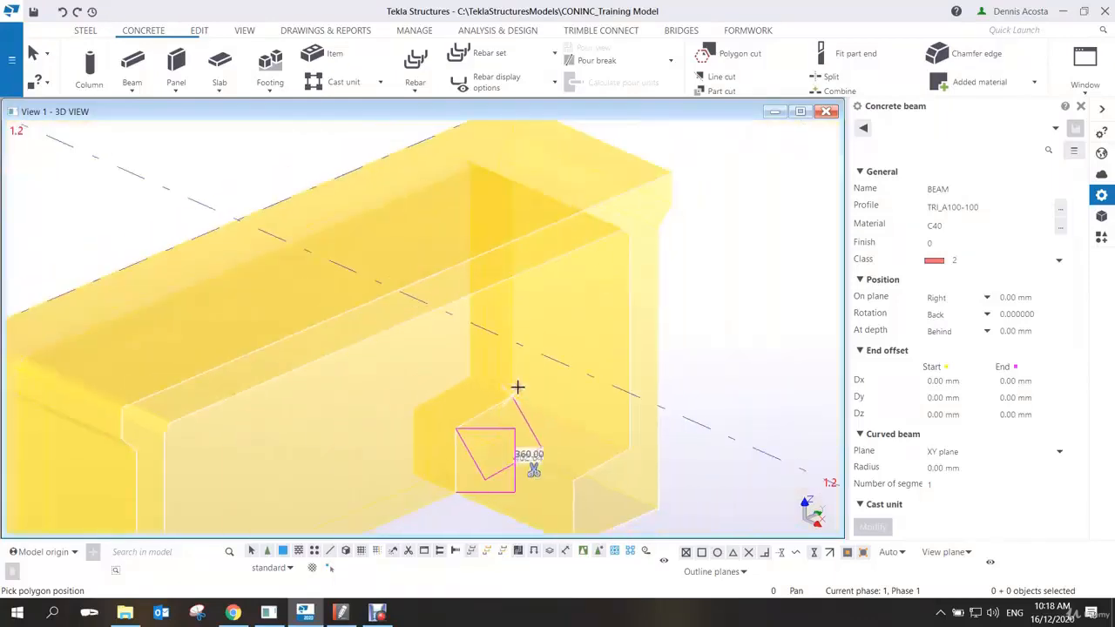
scroll(509, 235, up, 5)
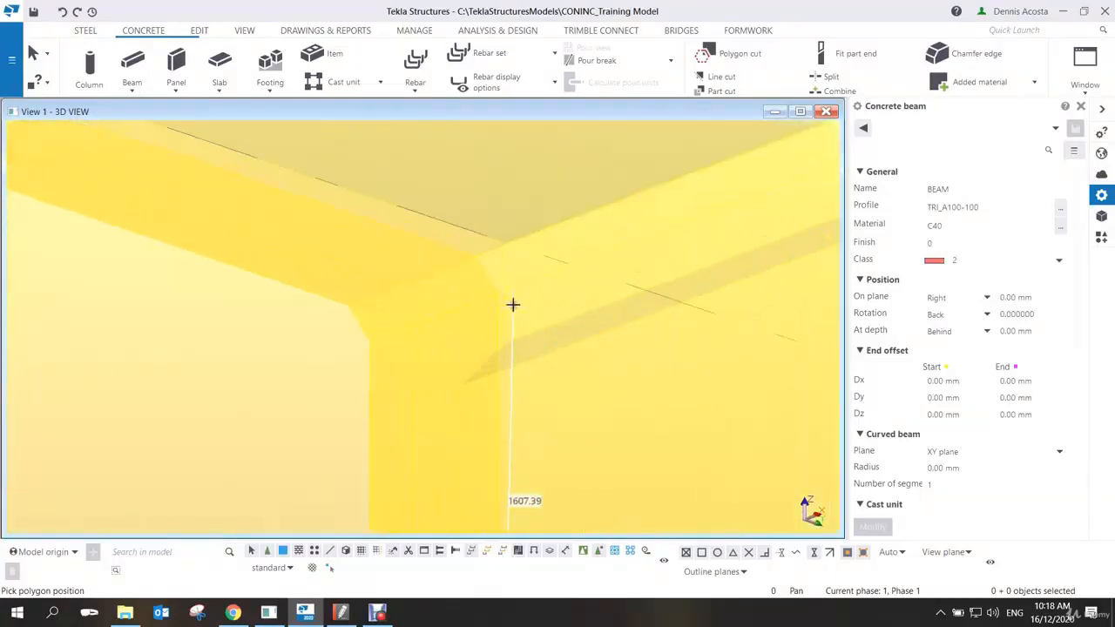
click(498, 297)
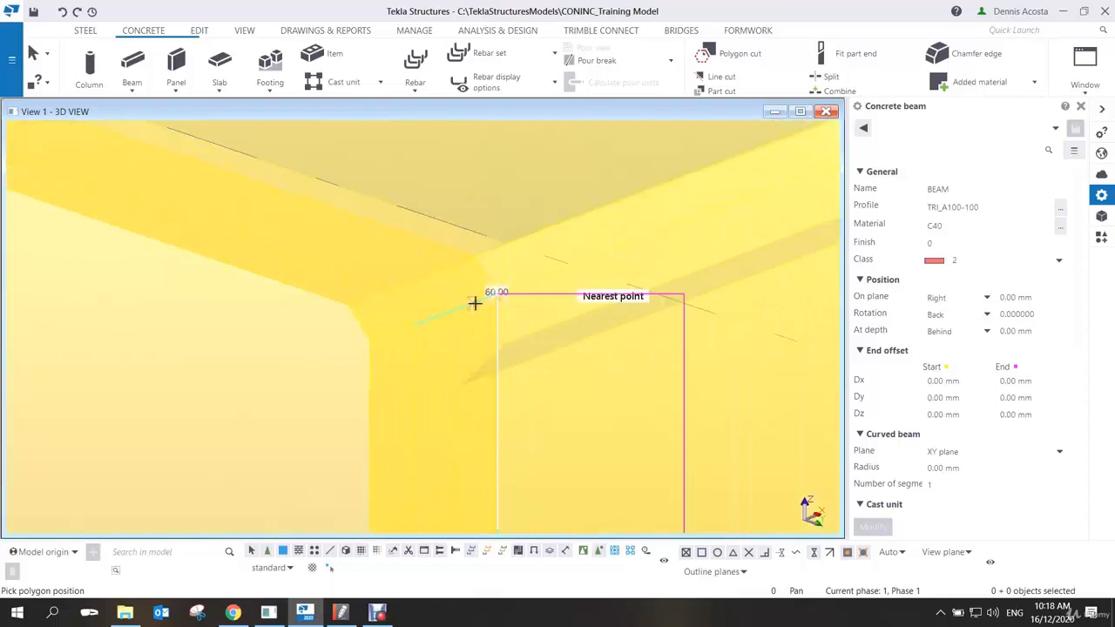
scroll(466, 318, down, 3)
right_click(515, 342)
click(548, 347)
- Align the new polybeam with the joint corner by setting on plane Right, rotation Top and at depth Front
scroll(460, 447, up, 4)
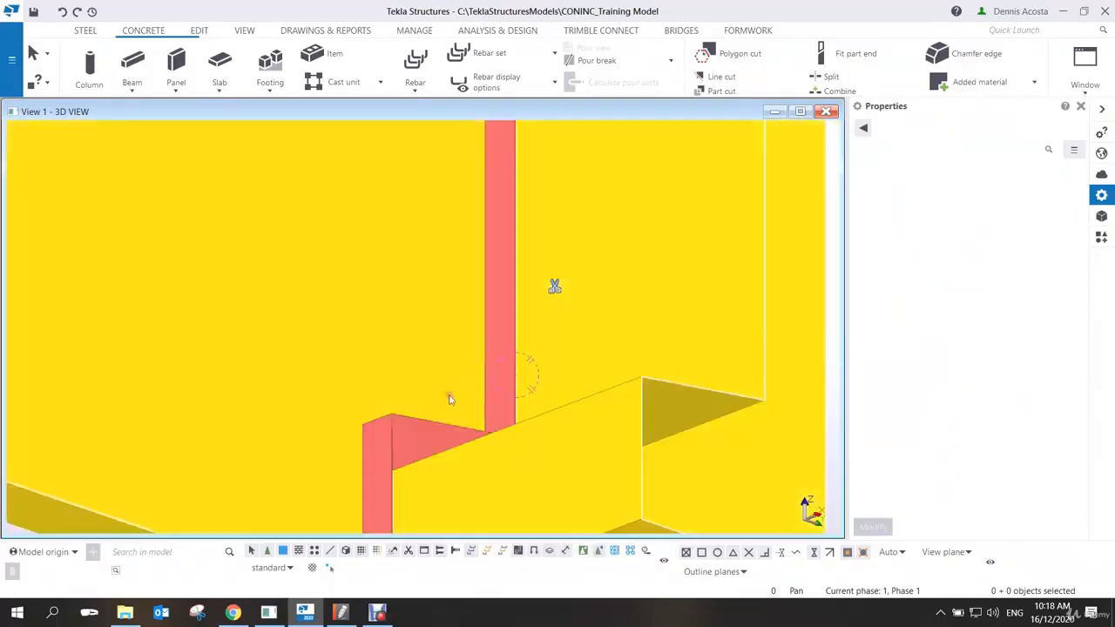
scroll(444, 403, down, 2)
ctrl+middle_drag(438, 406, 457, 269)
scroll(453, 366, up, 4)
click(464, 274)
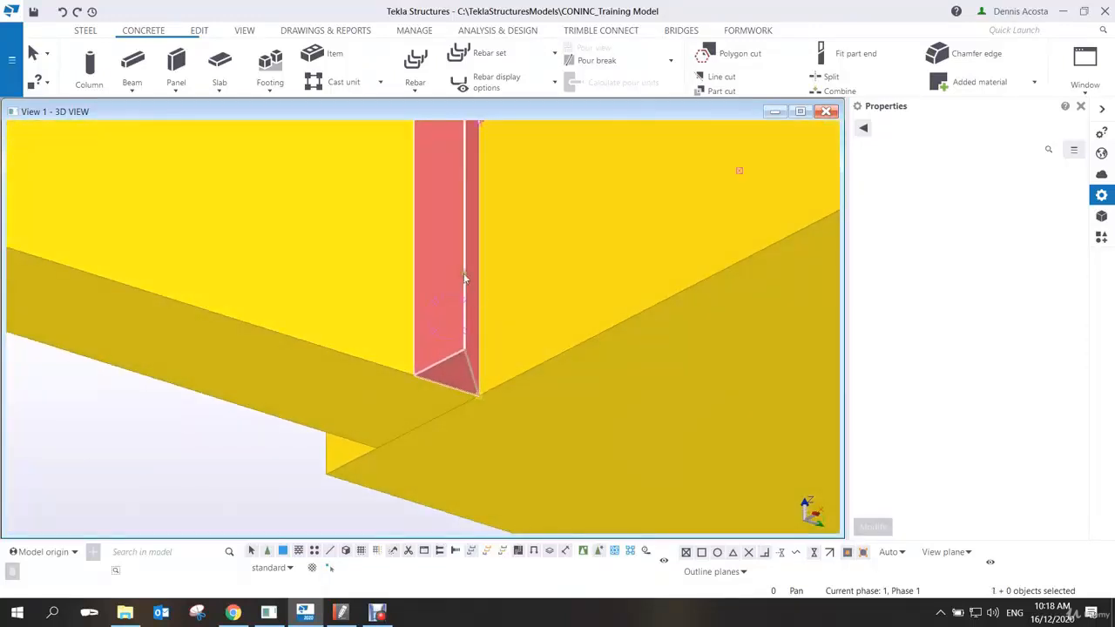
click(553, 326)
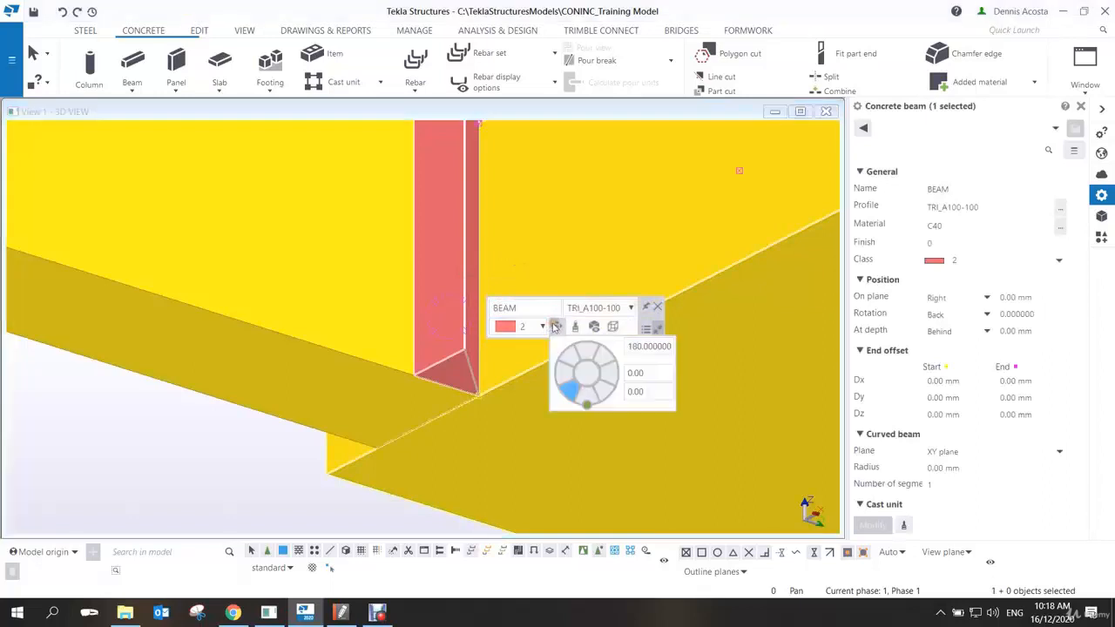
drag(586, 403, 560, 374)
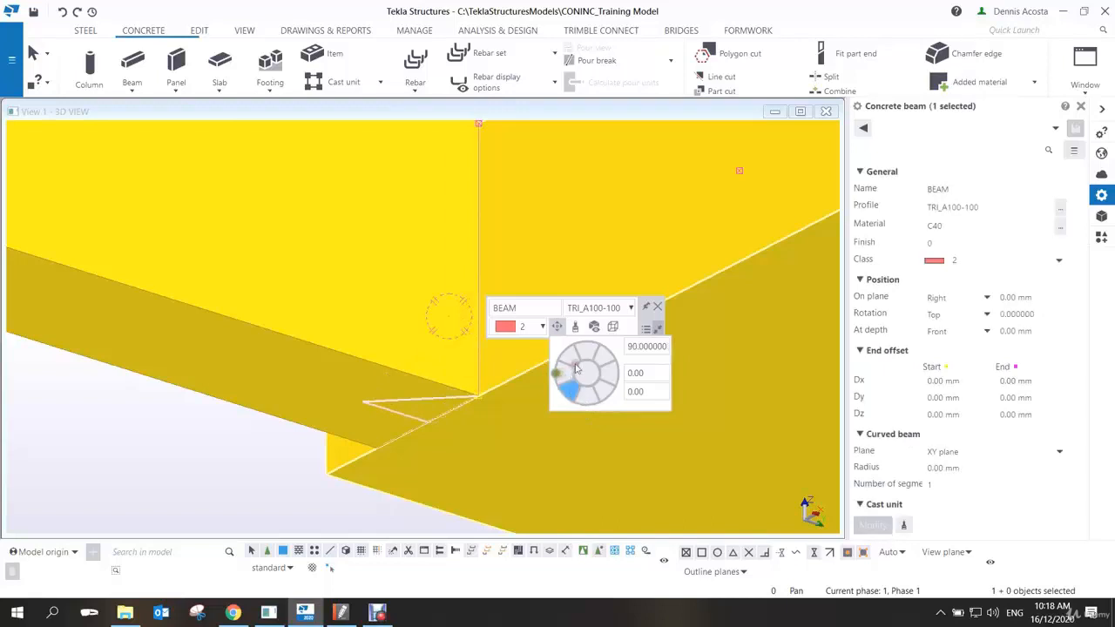
click(585, 354)
click(601, 355)
click(610, 375)
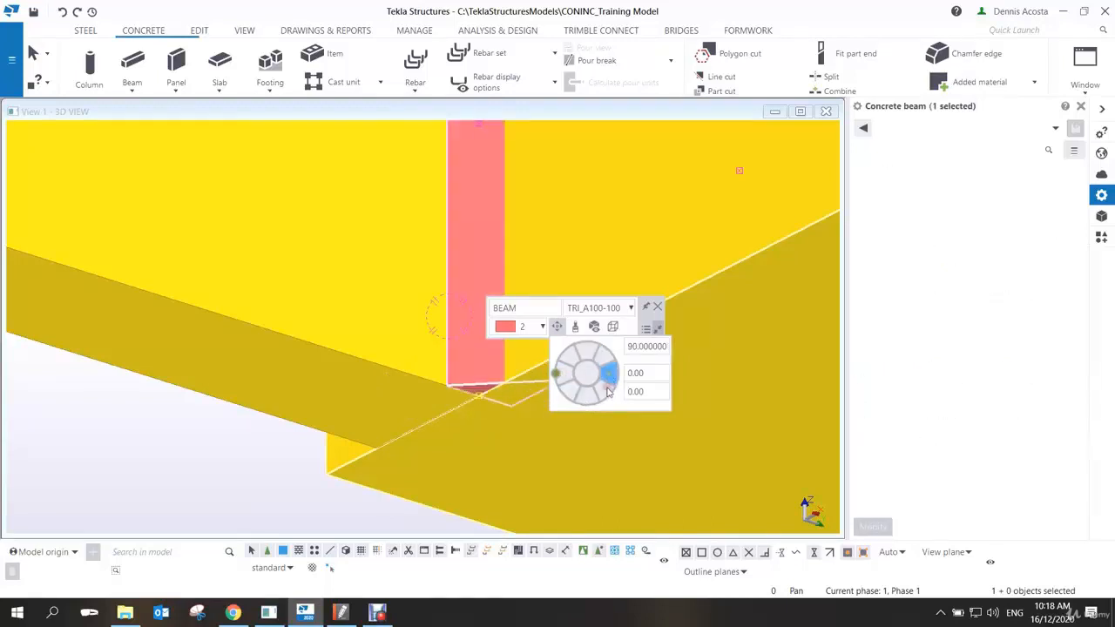
click(610, 396)
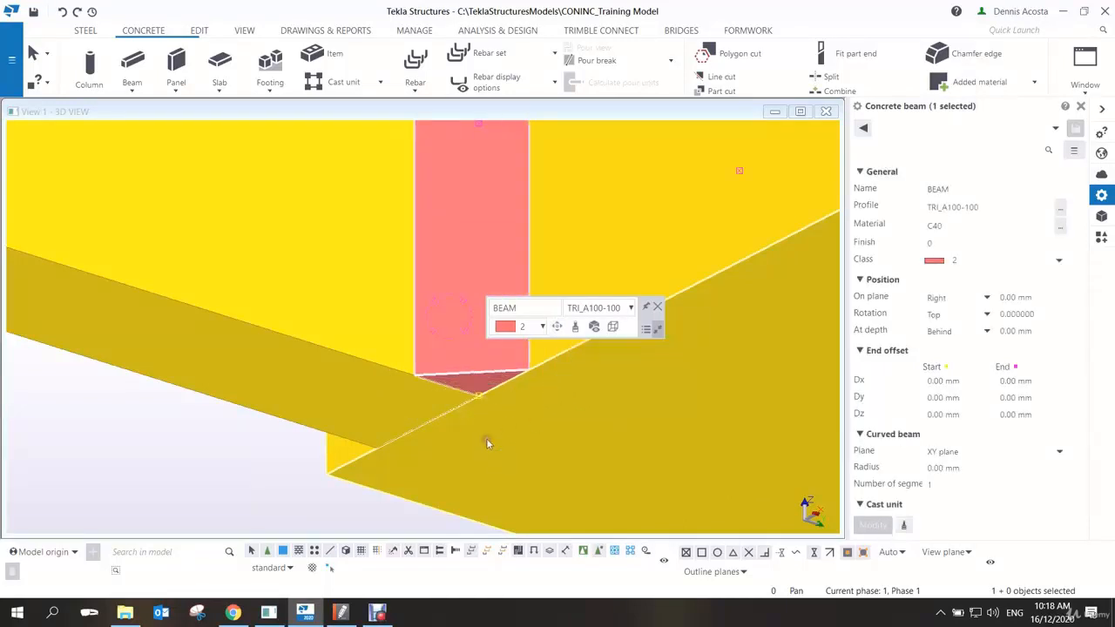
- Examine the polybeam's fit along the wall joint, at its haunch end and around the lower block
scroll(486, 438, down, 3)
scroll(487, 279, up, 4)
scroll(488, 265, up, 2)
ctrl+middle_drag(423, 271, 284, 293)
scroll(285, 293, down, 1)
scroll(285, 293, down, 1)
ctrl+middle_drag(394, 237, 420, 347)
scroll(366, 208, down, 5)
ctrl+middle_drag(424, 218, 423, 149)
scroll(413, 236, up, 4)
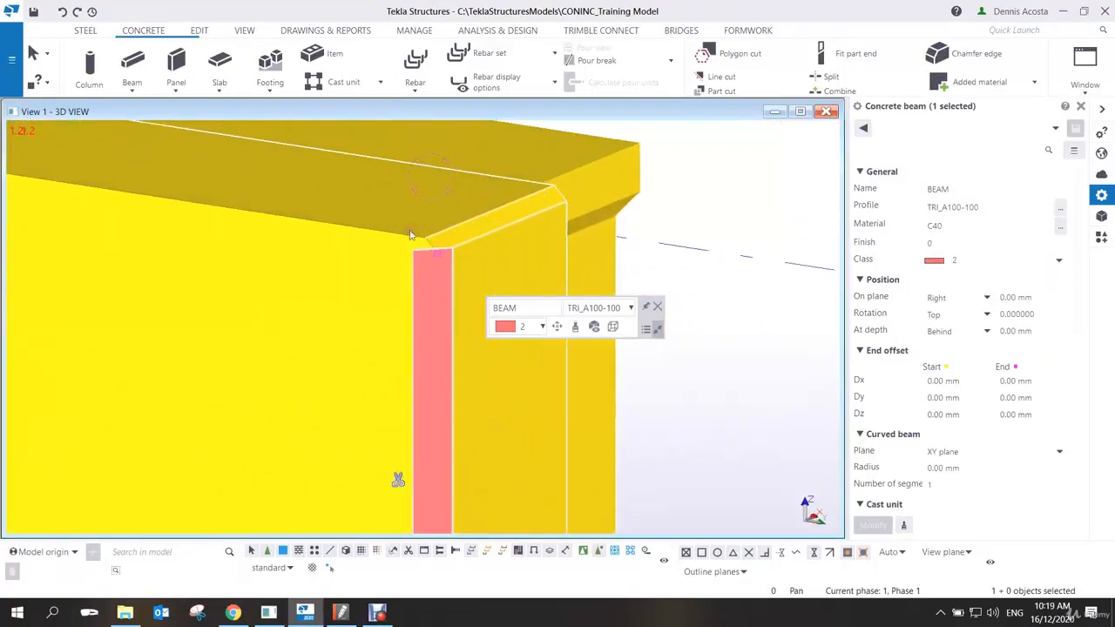
scroll(439, 275, down, 2)
scroll(438, 277, down, 2)
ctrl+middle_drag(422, 341, 450, 233)
scroll(437, 320, up, 2)
ctrl+middle_drag(438, 324, 542, 314)
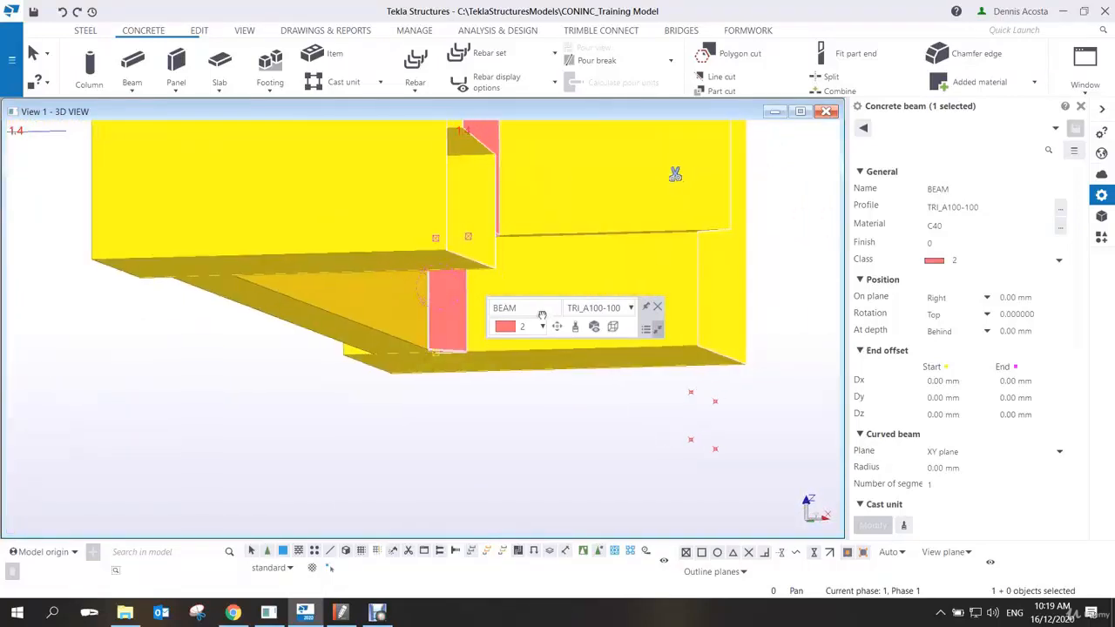
- Add the triangular polybeam to the yellow bridge beam's existing cast unit and end the command
right_click(443, 284)
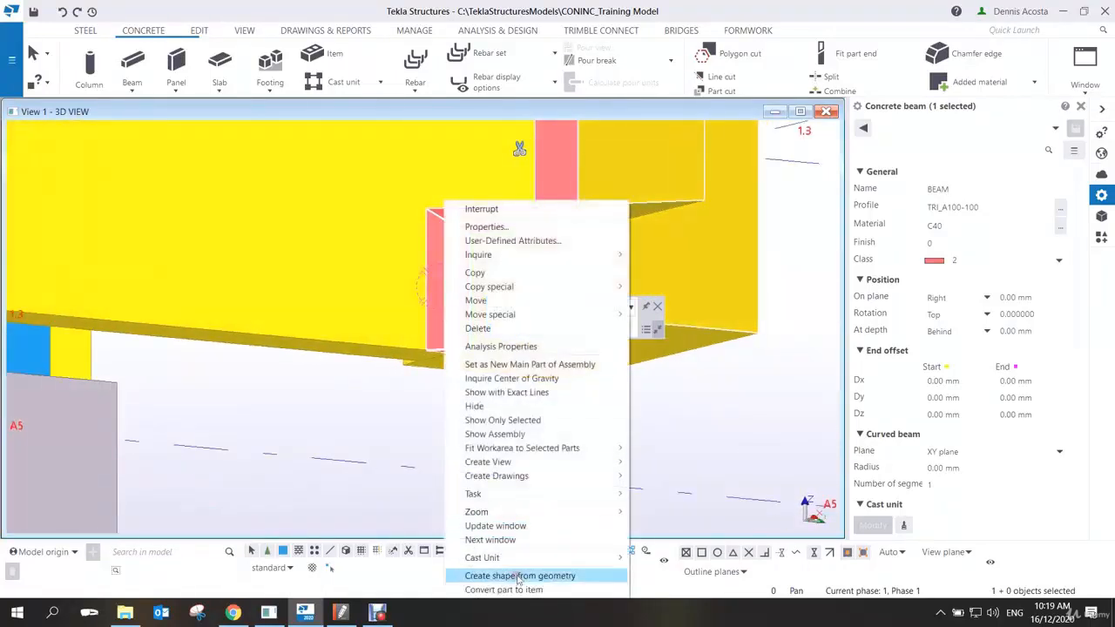
mouse_move(518, 557)
click(662, 562)
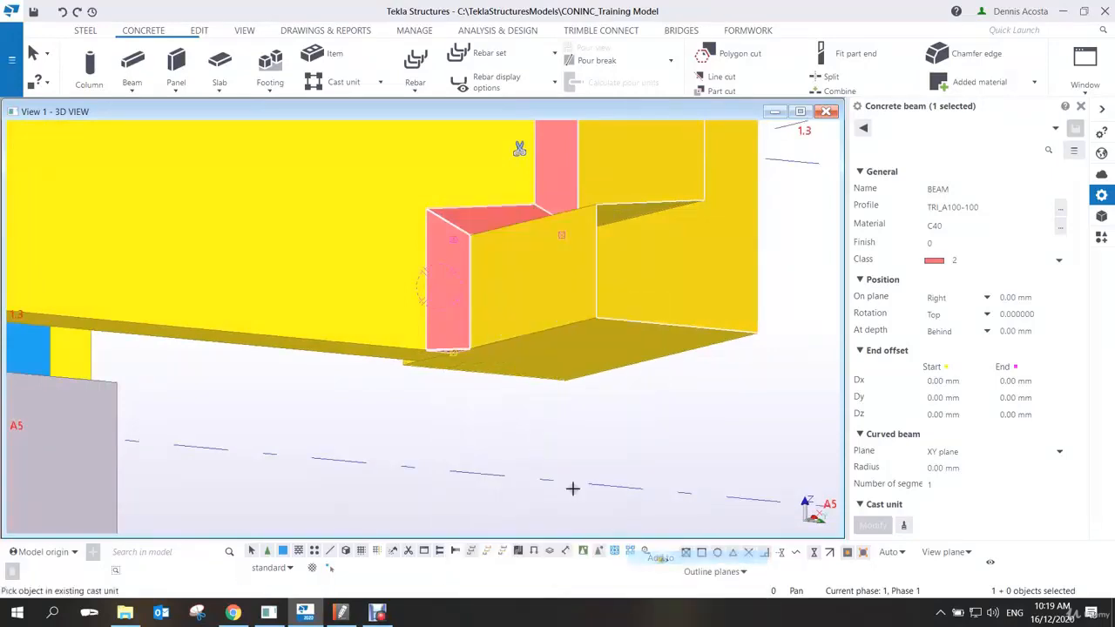
click(360, 300)
scroll(391, 443, down, 2)
scroll(390, 442, down, 3)
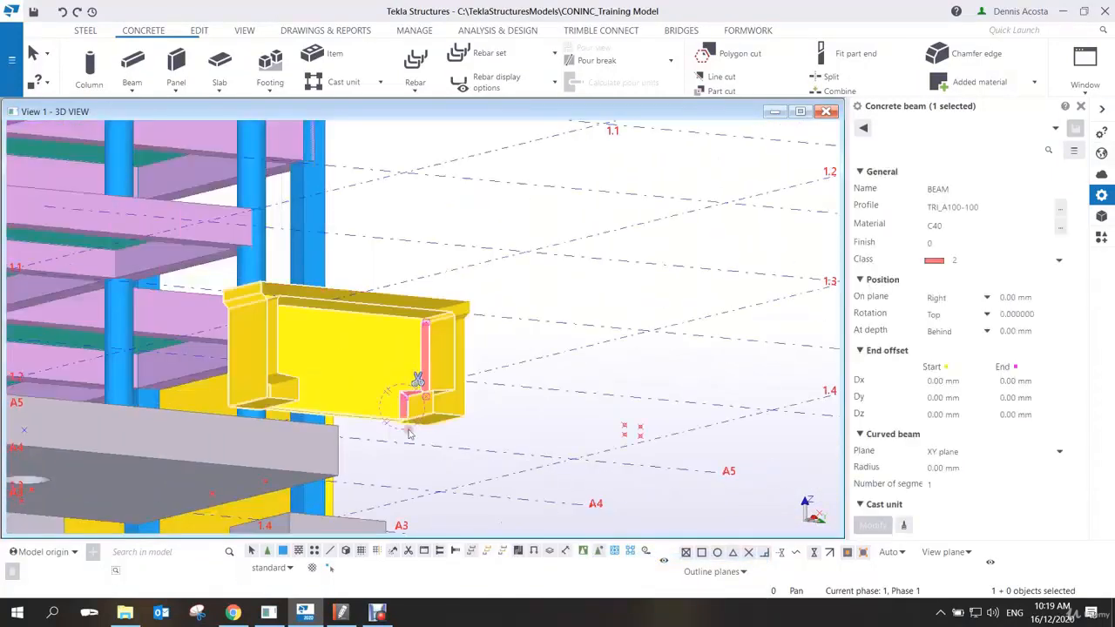
right_click(505, 204)
click(533, 211)
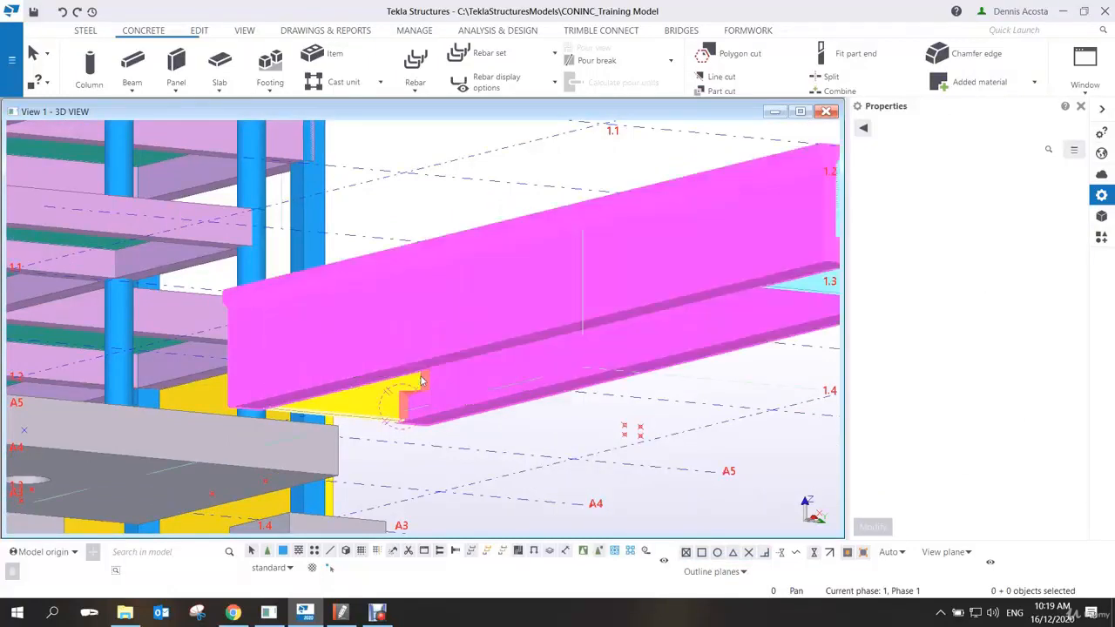
scroll(412, 376, down, 3)
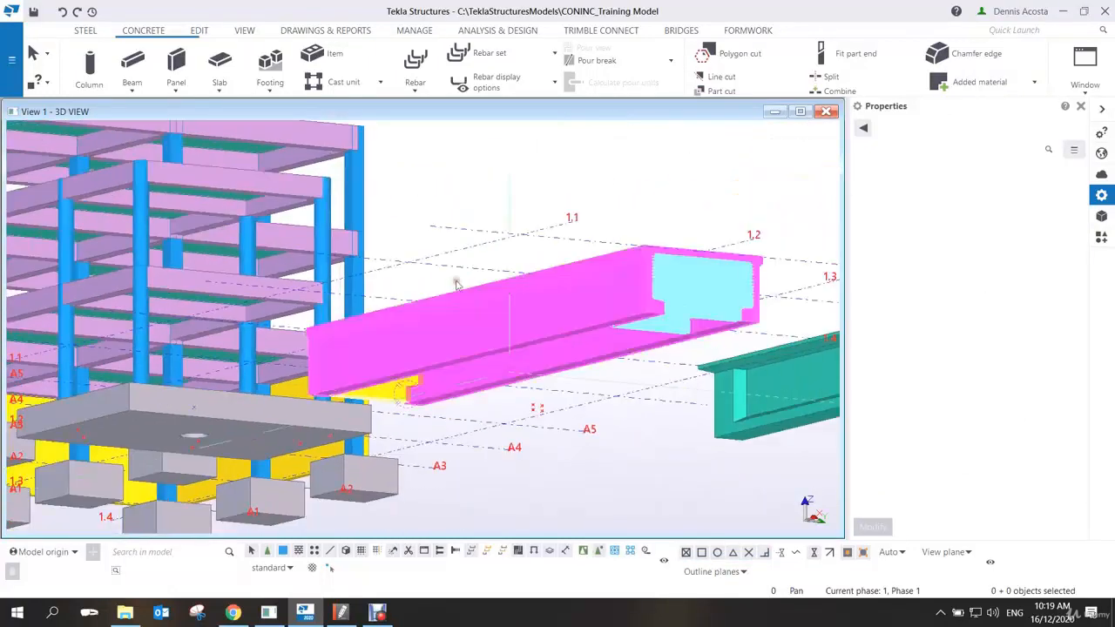
click(437, 200)
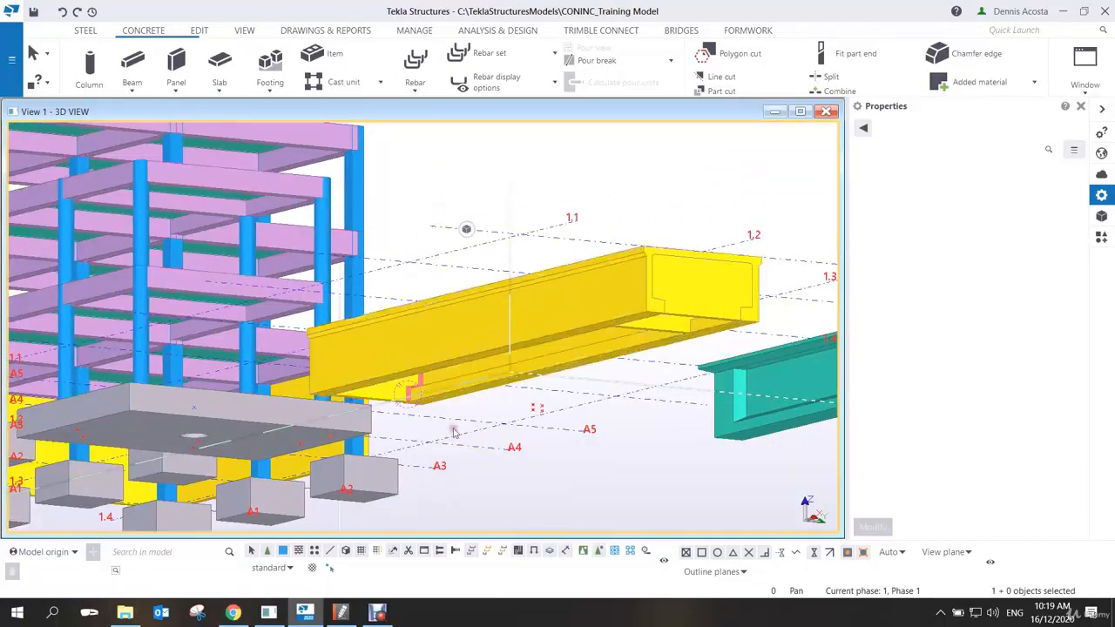
scroll(411, 393, up, 5)
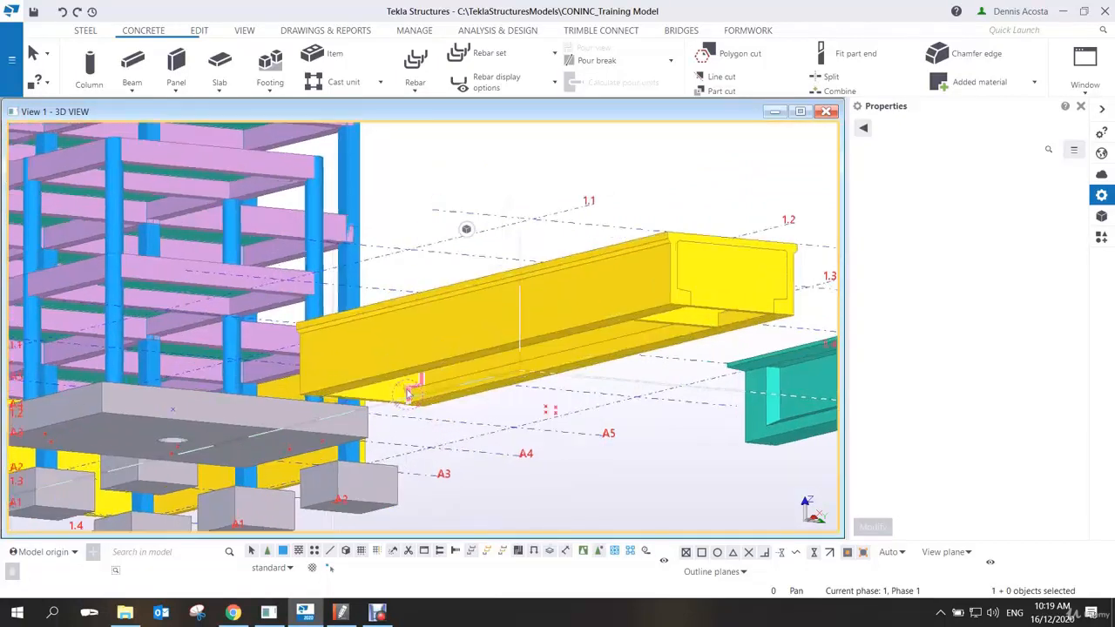
- Examine the short triangular fillet on the lower block at the yellow beam's end, including how it meets the joint corner
ctrl+middle_drag(411, 379, 427, 388)
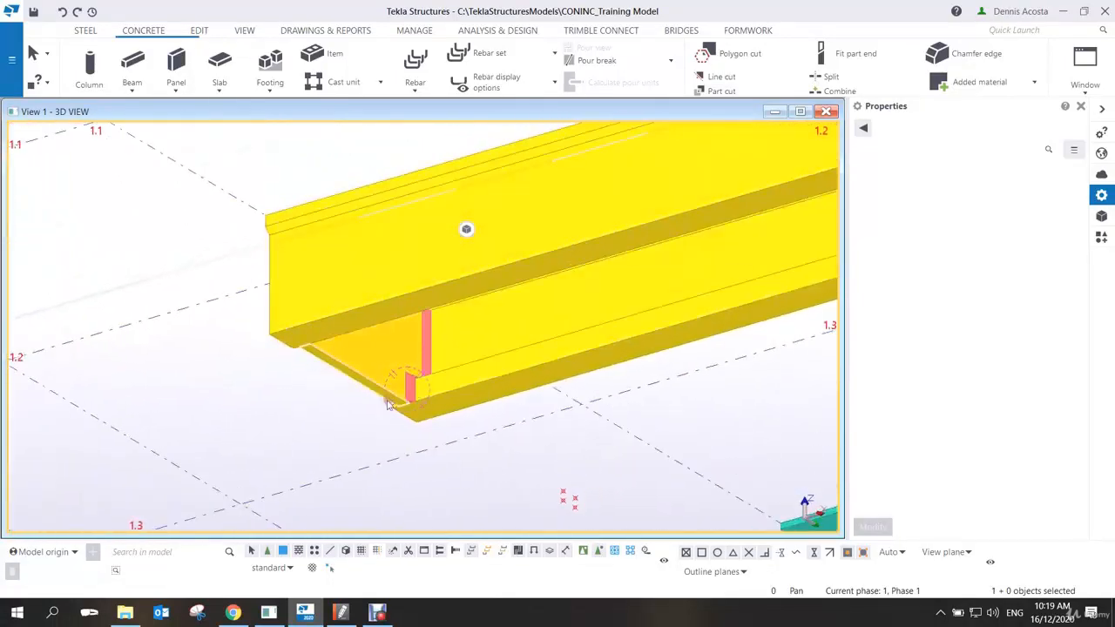
scroll(431, 390, up, 3)
click(435, 389)
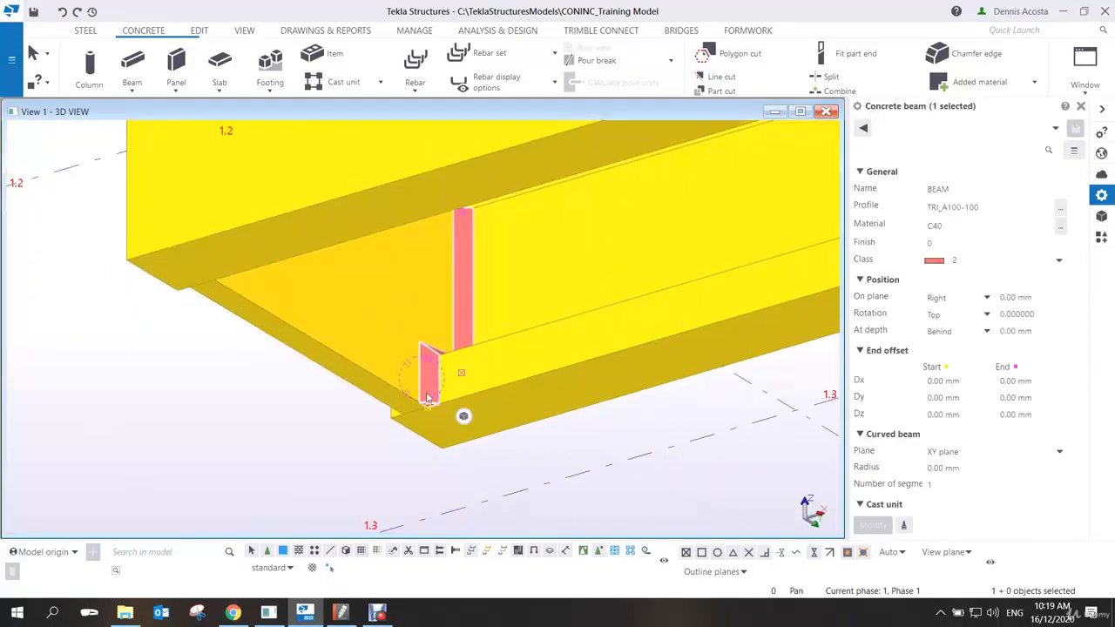
ctrl+middle_drag(426, 405, 426, 392)
scroll(425, 386, up, 3)
scroll(425, 386, down, 3)
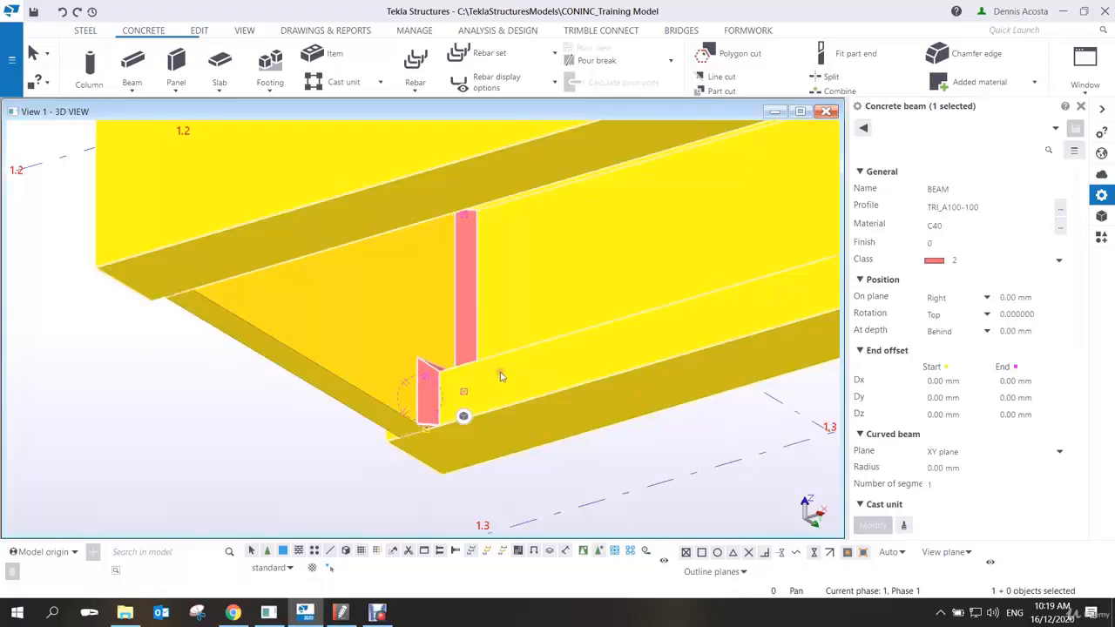
ctrl+middle_drag(498, 378, 475, 403)
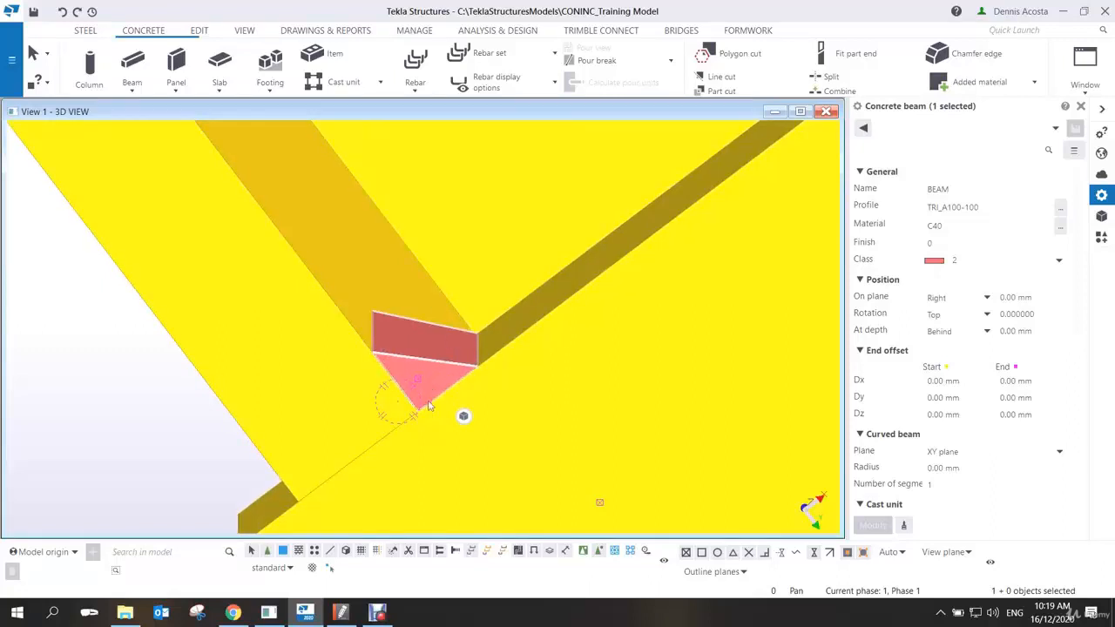
scroll(400, 410, down, 6)
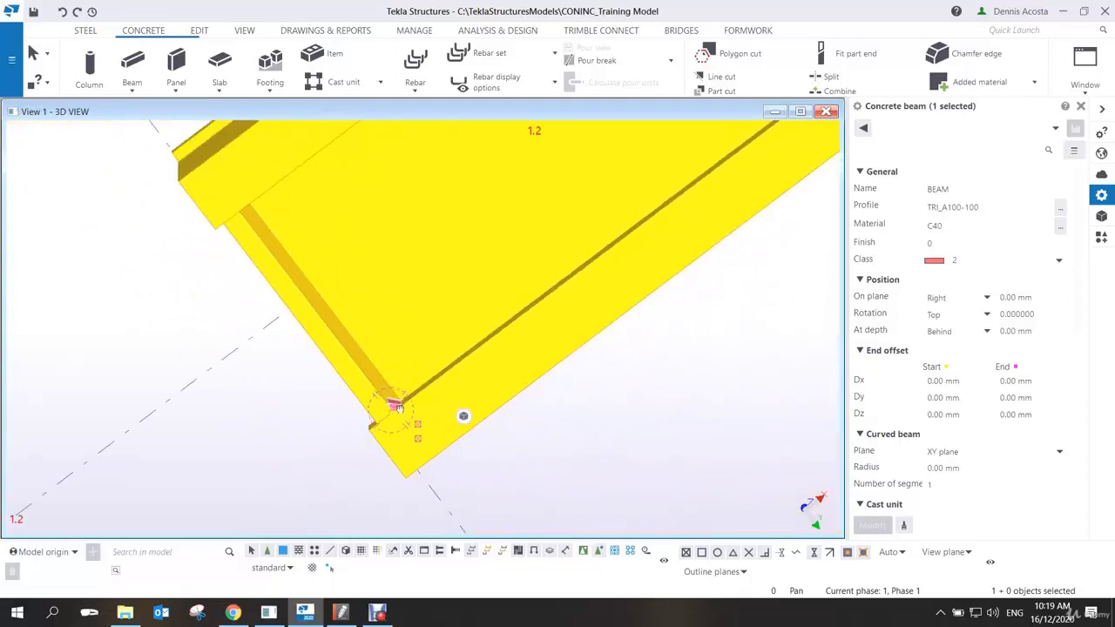
ctrl+middle_drag(399, 408, 455, 476)
click(500, 500)
scroll(422, 421, down, 3)
mouse_move(418, 423)
ctrl+middle_down()
mouse_move(388, 423)
mouse_move(457, 462)
mouse_move(531, 453)
mouse_move(488, 443)
mouse_move(519, 490)
mouse_move(602, 506)
mouse_move(532, 462)
mouse_move(453, 464)
mouse_move(510, 480)
mouse_move(535, 402)
ctrl+middle_up()
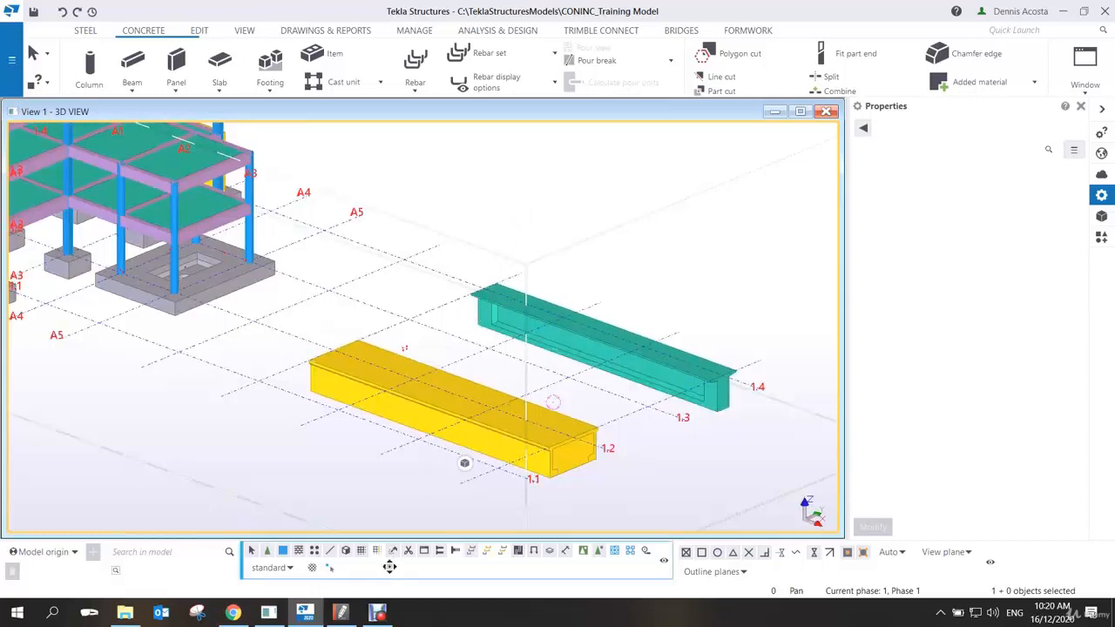
click(378, 613)
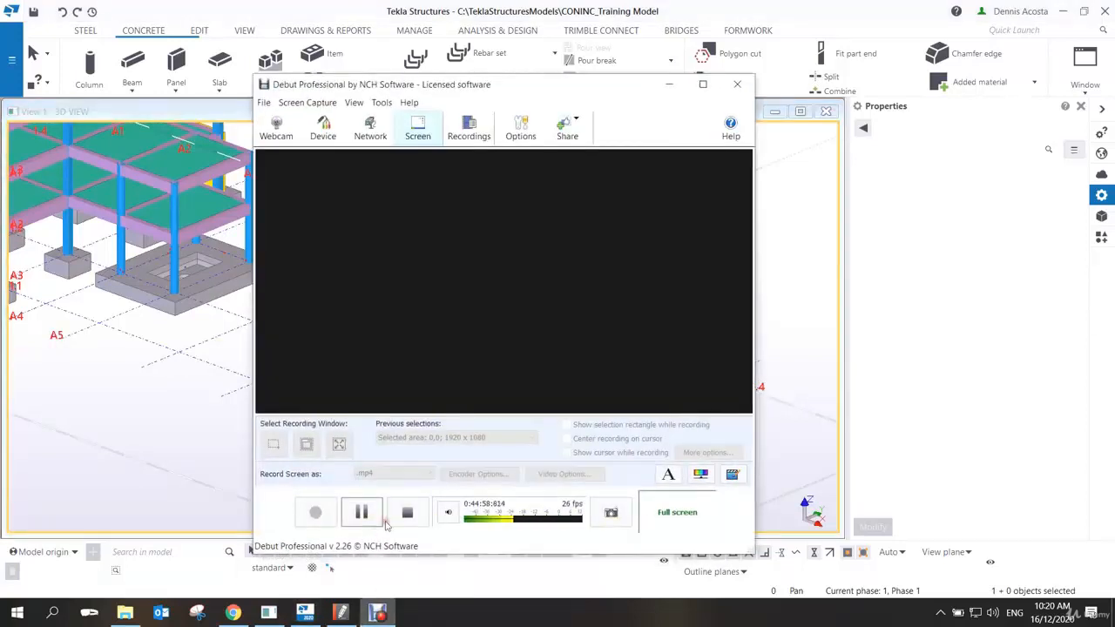
click(381, 520)
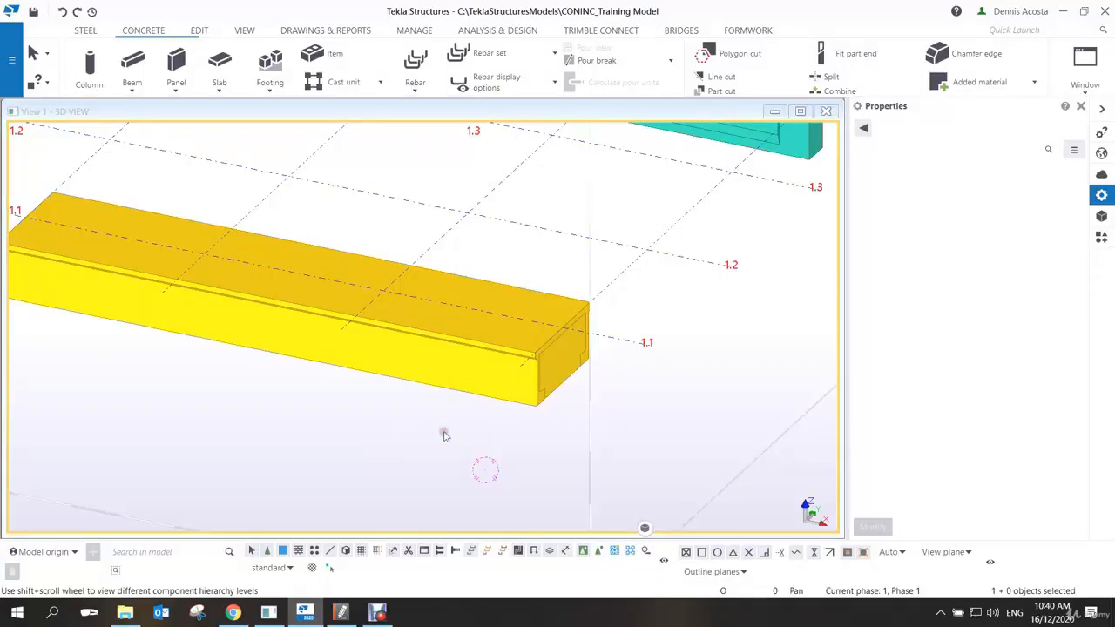
- Examine the yellow bridge beam's main part and its end near grid line 1.1, including its properties
middle_drag(578, 333, 577, 334)
scroll(456, 331, up, 2)
scroll(456, 343, down, 2)
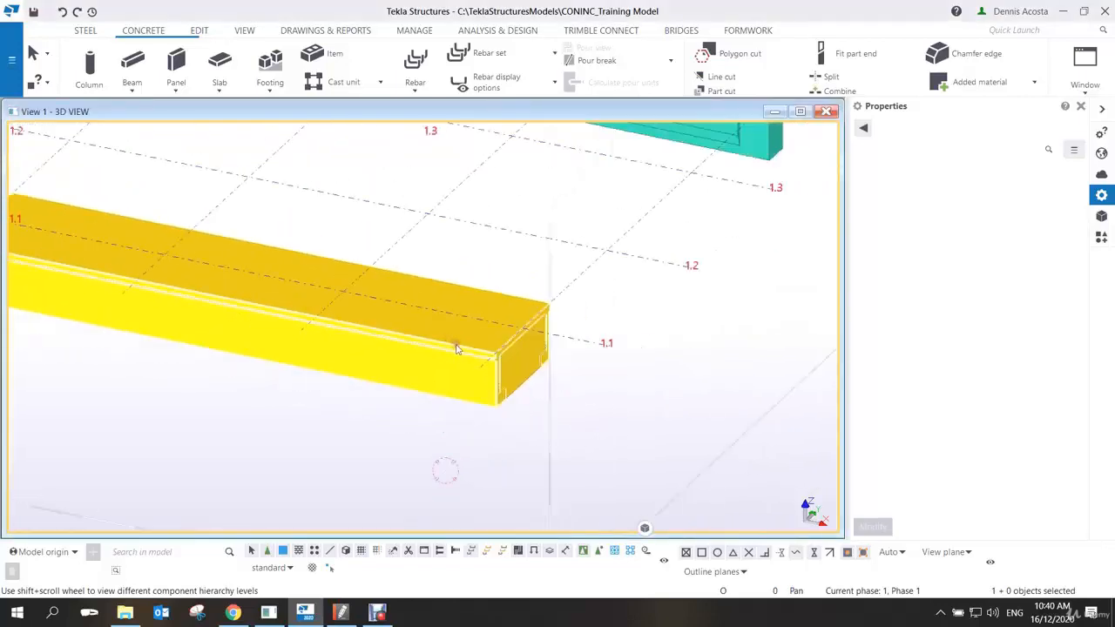
scroll(455, 319, down, 2)
scroll(468, 357, up, 2)
click(474, 336)
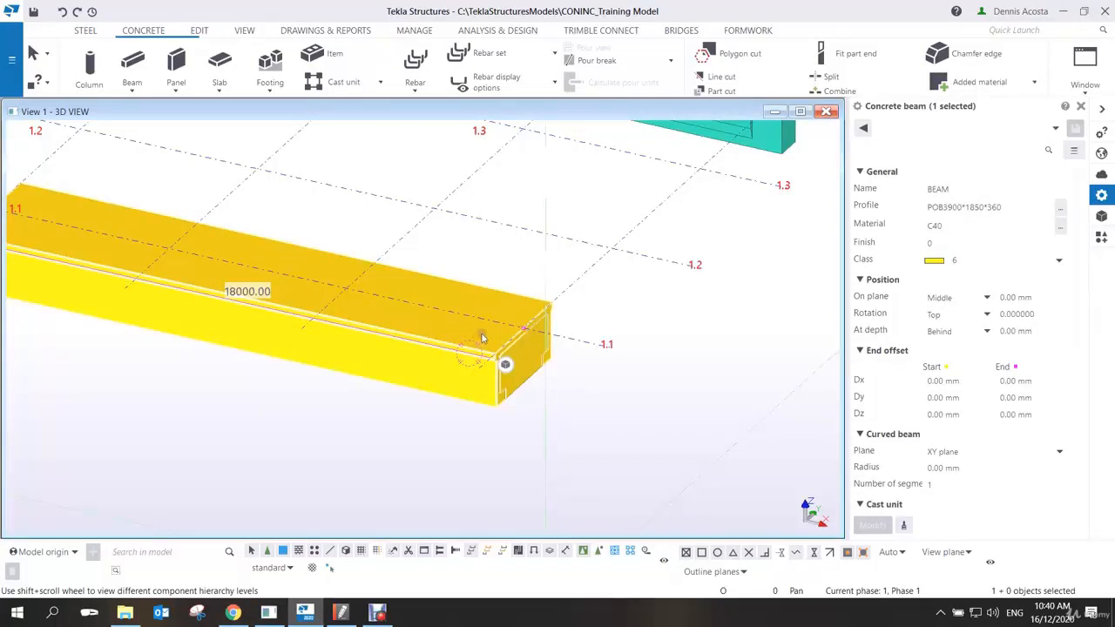
click(558, 277)
scroll(650, 370, down, 2)
middle_drag(512, 348, 574, 366)
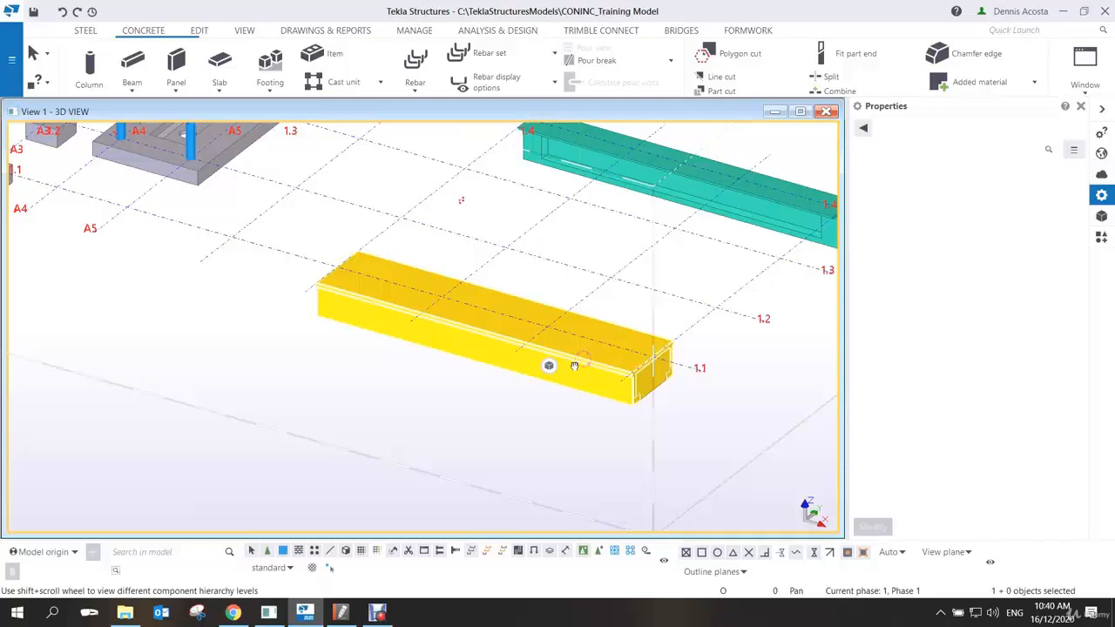
scroll(573, 366, down, 5)
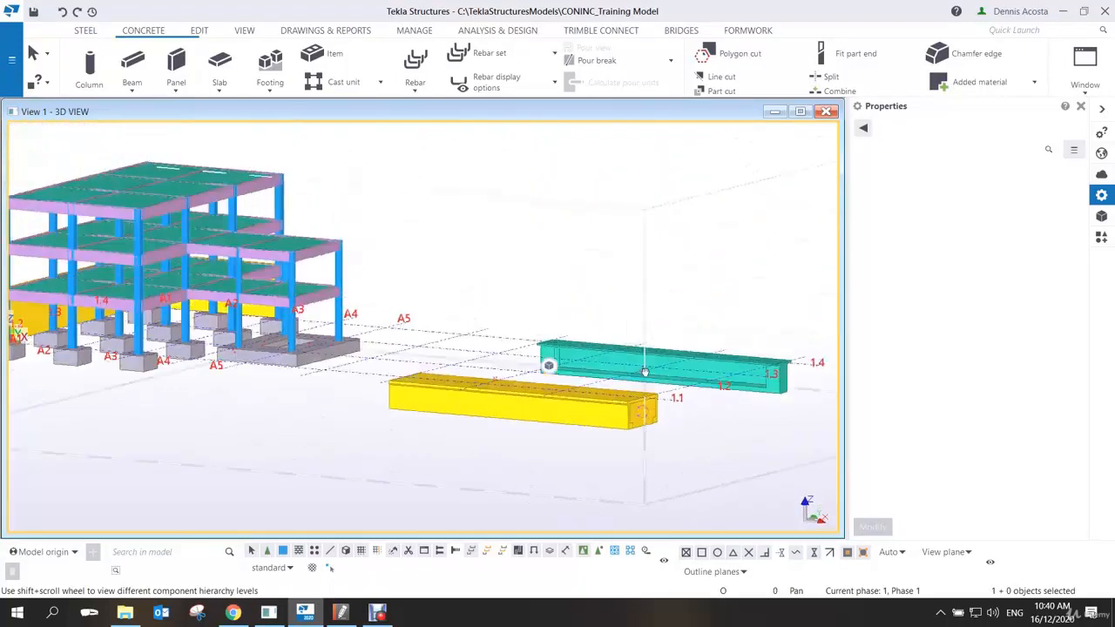
scroll(644, 372, up, 10)
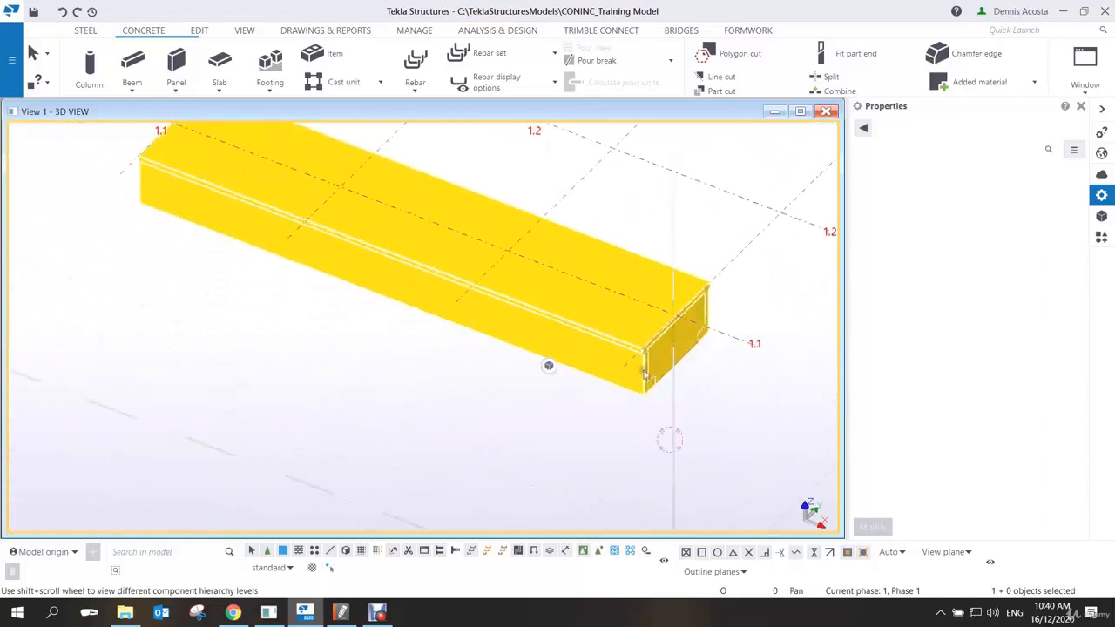
scroll(649, 370, up, 3)
scroll(651, 367, down, 3)
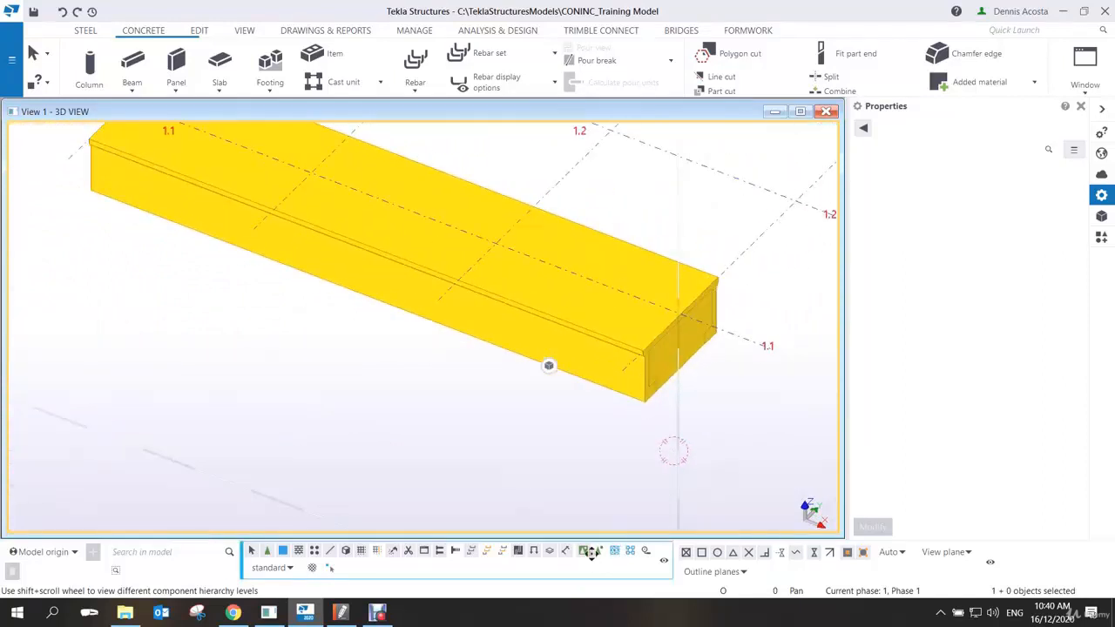
middle_drag(618, 503, 548, 492)
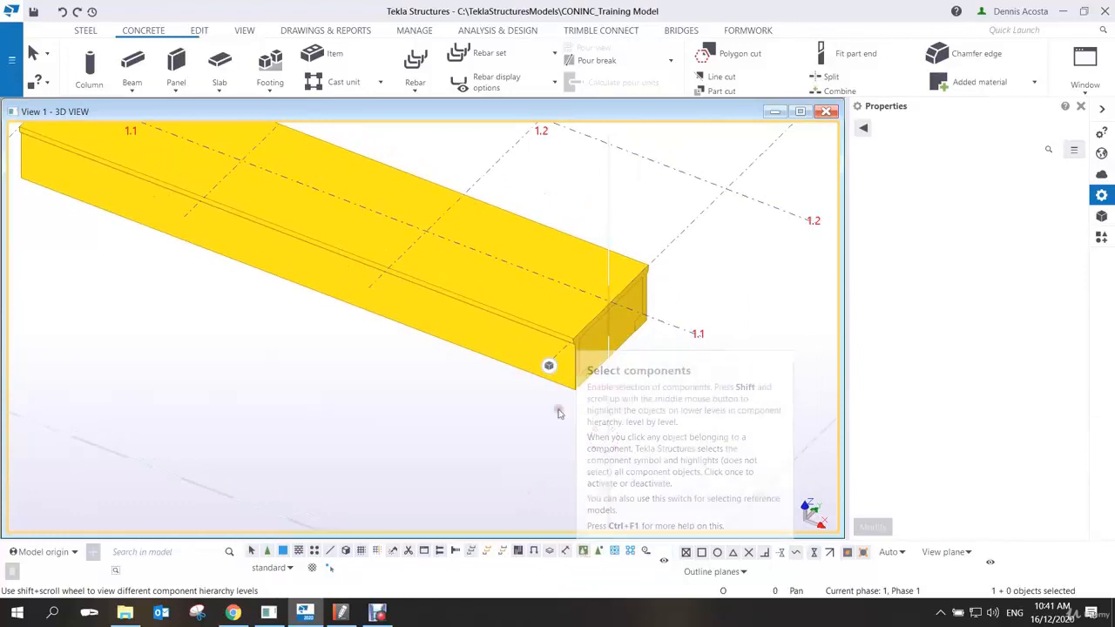
- Switch selection to whole assemblies and select the yellow bridge beam as a complete precast cast unit
click(577, 317)
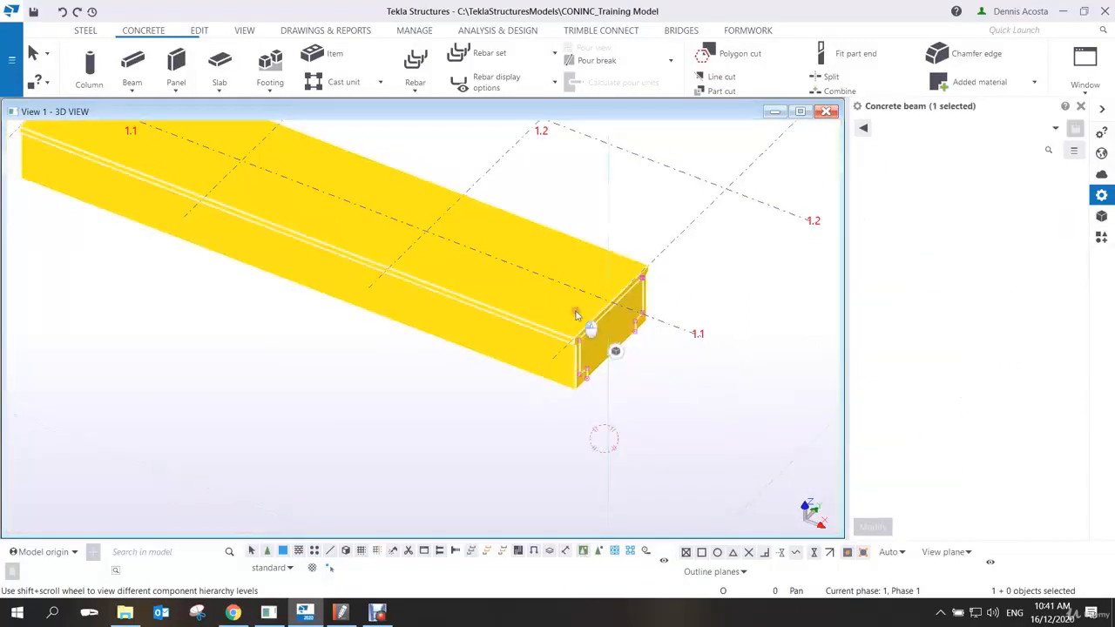
click(566, 341)
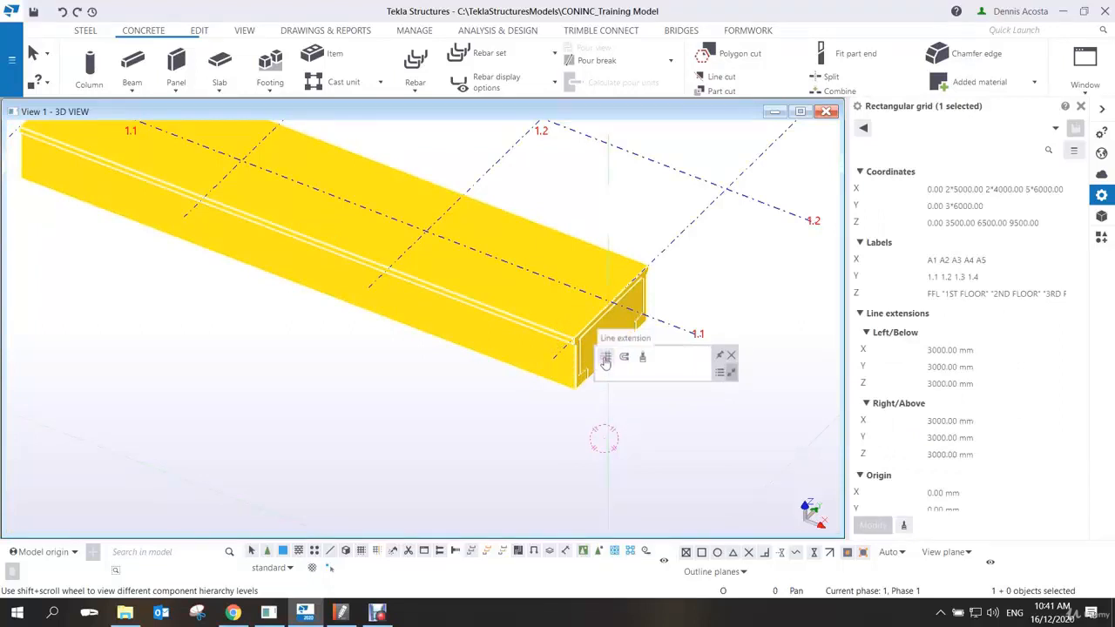
click(614, 552)
click(621, 342)
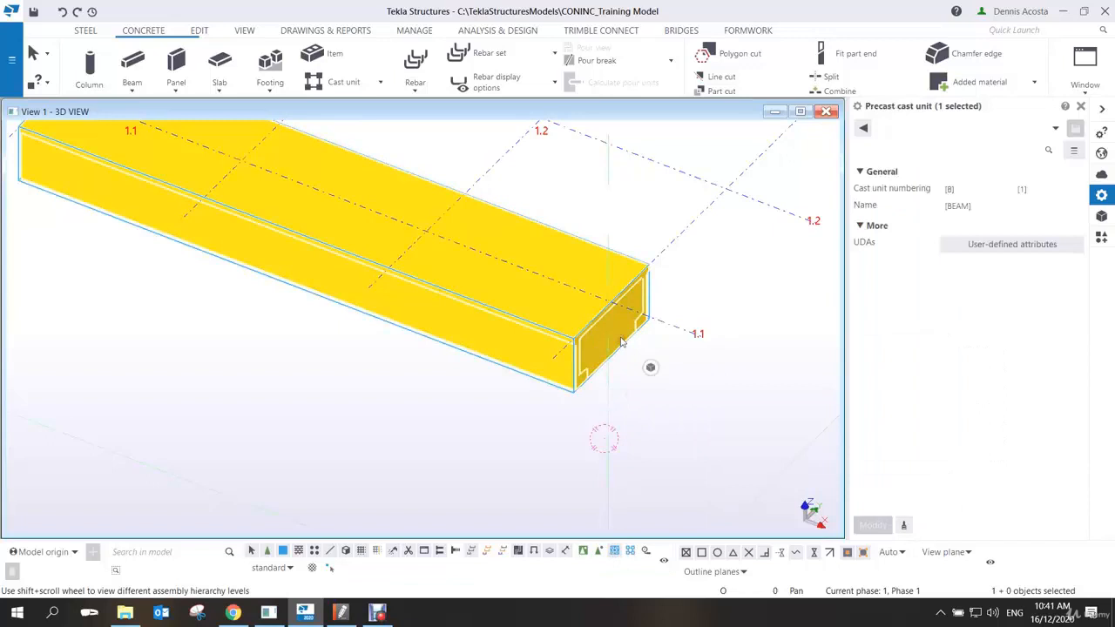